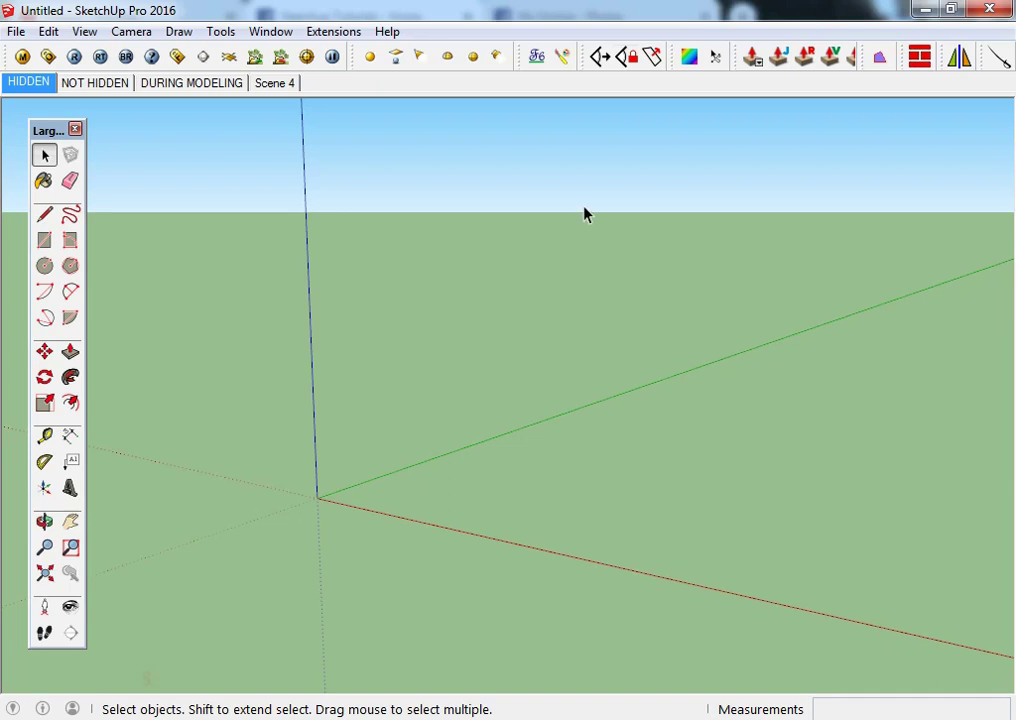
Draw a rectangle on the ground starting at the axis origin.
mouse_move(435, 417)
middle_mouse_down()
mouse_move(420, 425)
mouse_move(463, 483)
middle_mouse_up()
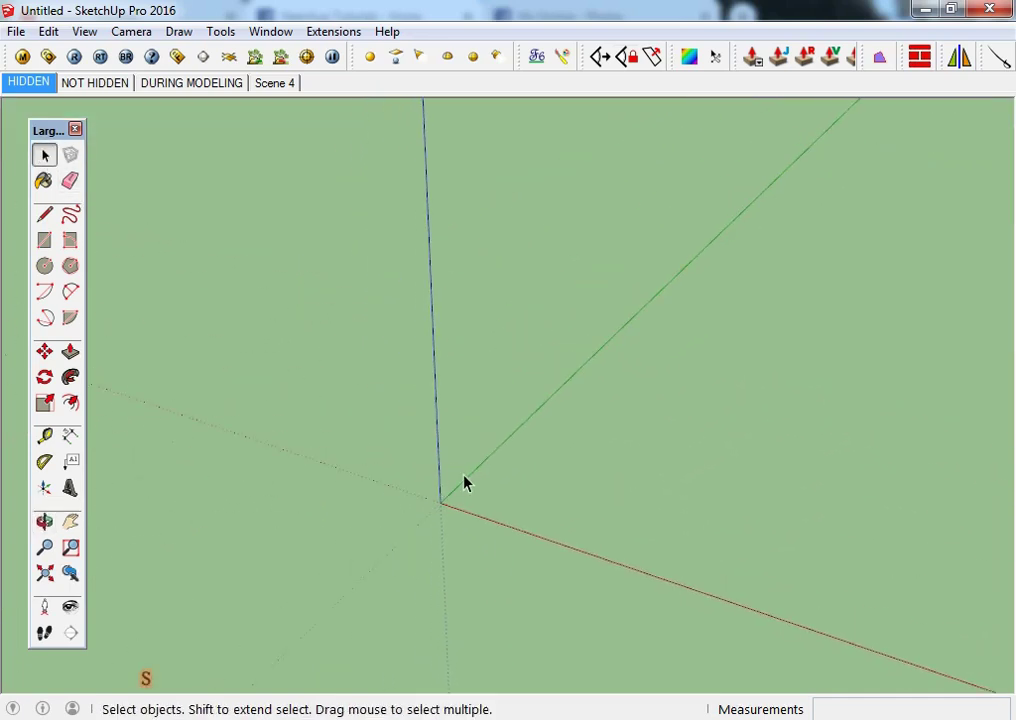
key("r")
left_click(440, 502)
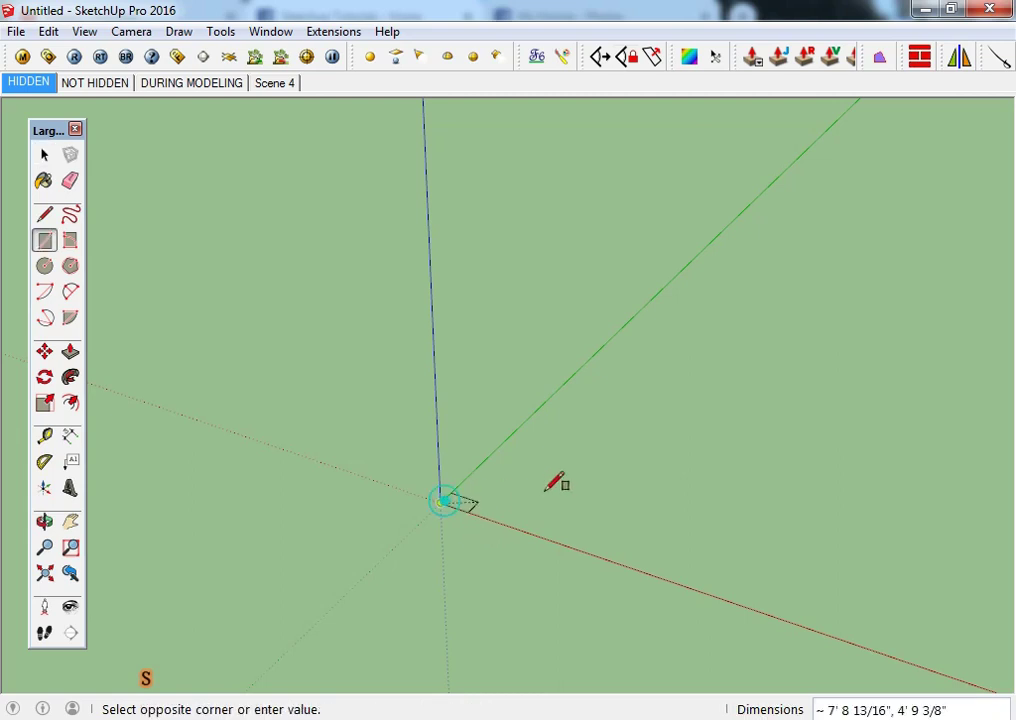
left_click(561, 486)
Push/Pull the rectangle up into a small box and window-select it.
key("space")
left_click(508, 522)
key("p")
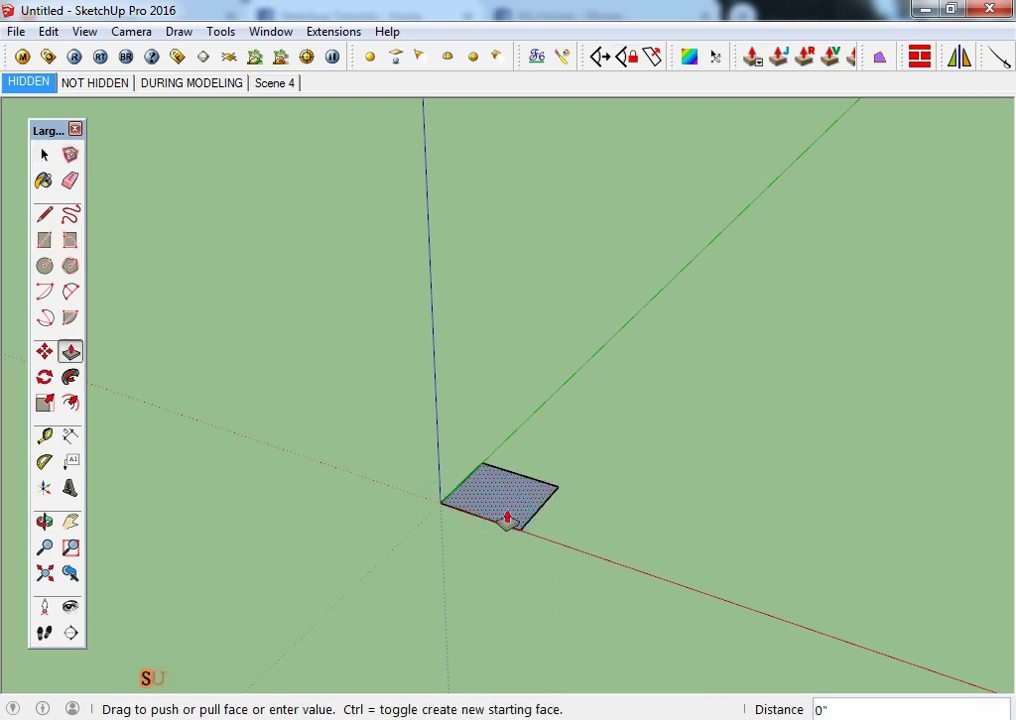
left_click_drag(503, 517, 515, 485)
key("space")
left_click_drag(585, 442, 311, 605)
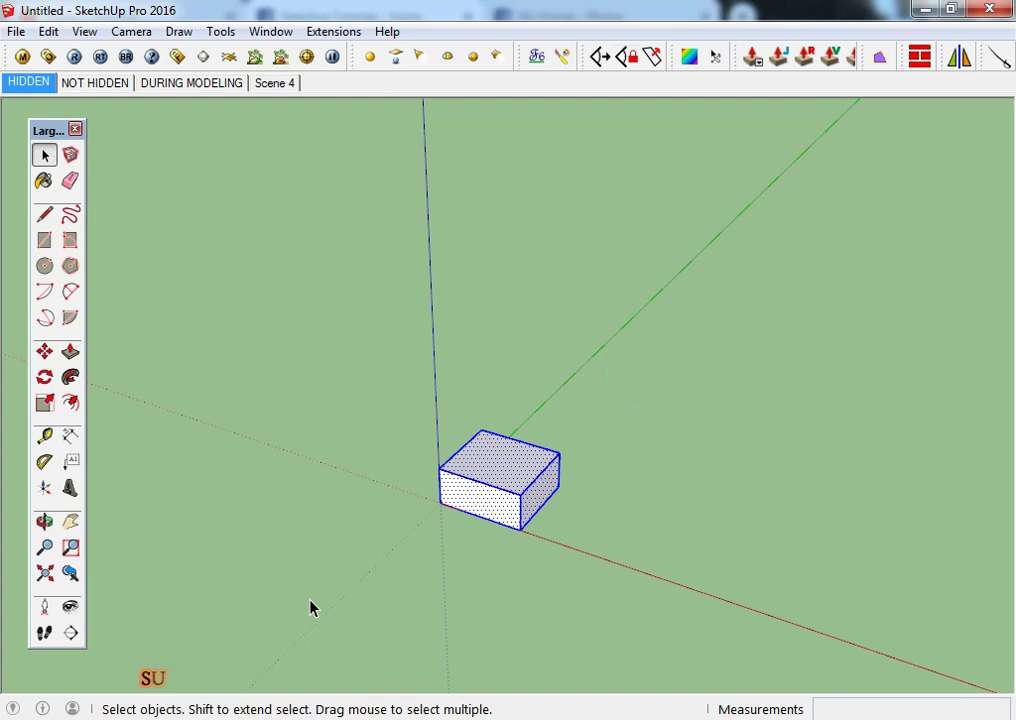
scroll(349, 563, "down", 2)
Copy the box along the red axis and array it x10 into a row of 11 boxes.
scroll(483, 544, "down", 2)
middle_click_drag(483, 544, 374, 465)
key("m")
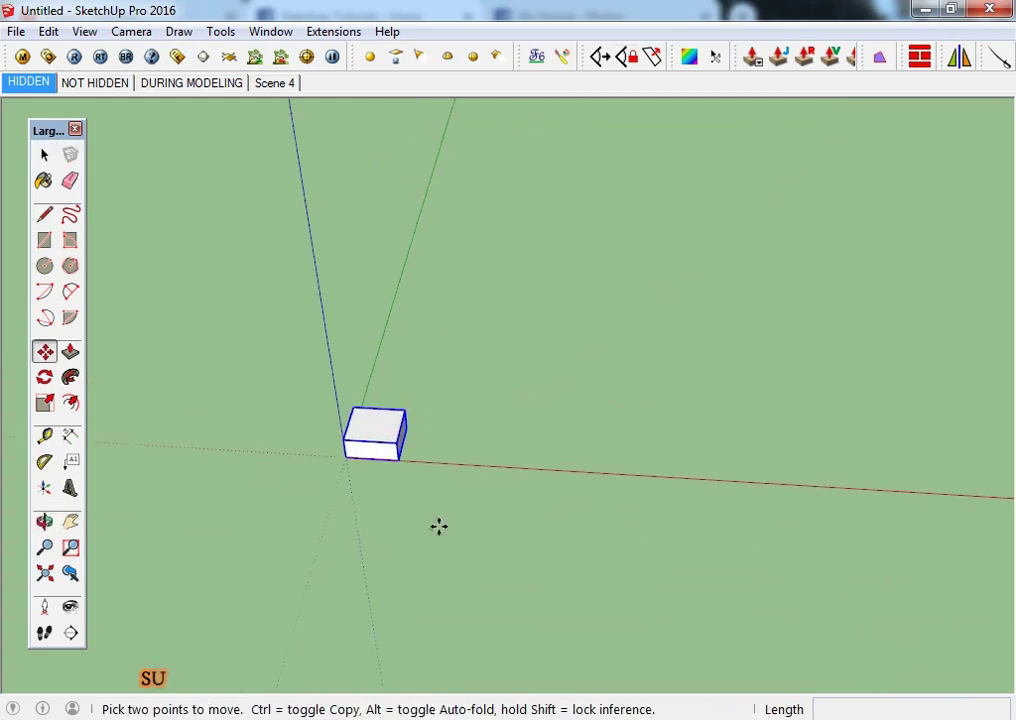
left_click(379, 494)
key("ctrl")
left_click(445, 501)
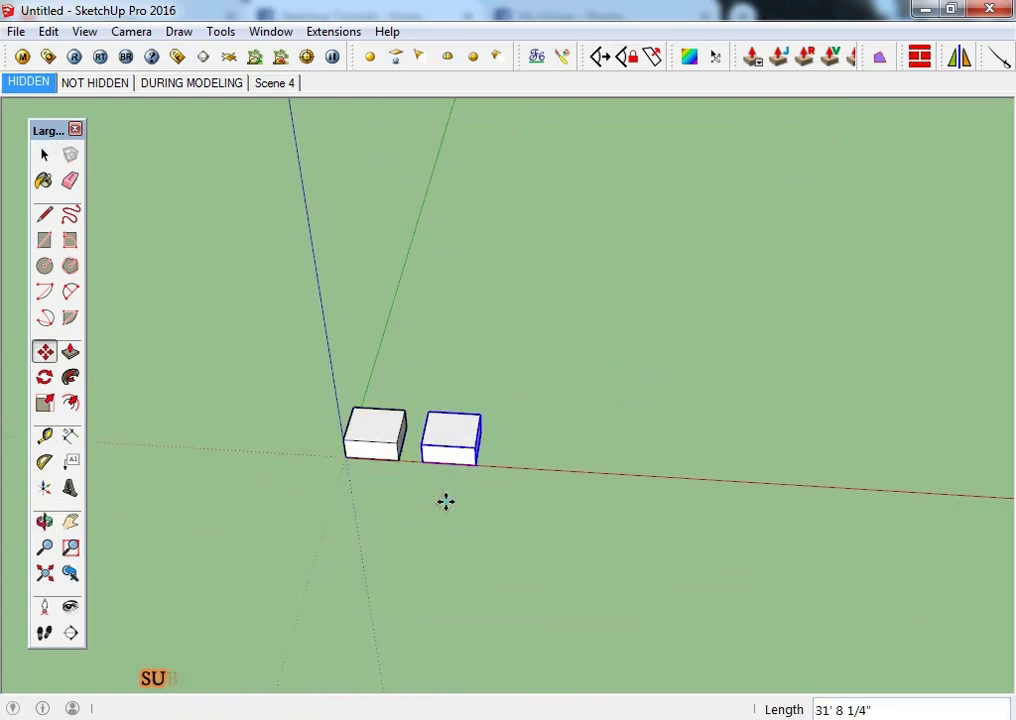
type("10")
key("Return")
Select the row and copy it behind the original with x10 to form an 11-by-11 grid.
scroll(342, 456, "down", 2)
scroll(342, 456, "down", 1)
key("space")
left_click(840, 572)
left_click_drag(286, 372, 767, 575)
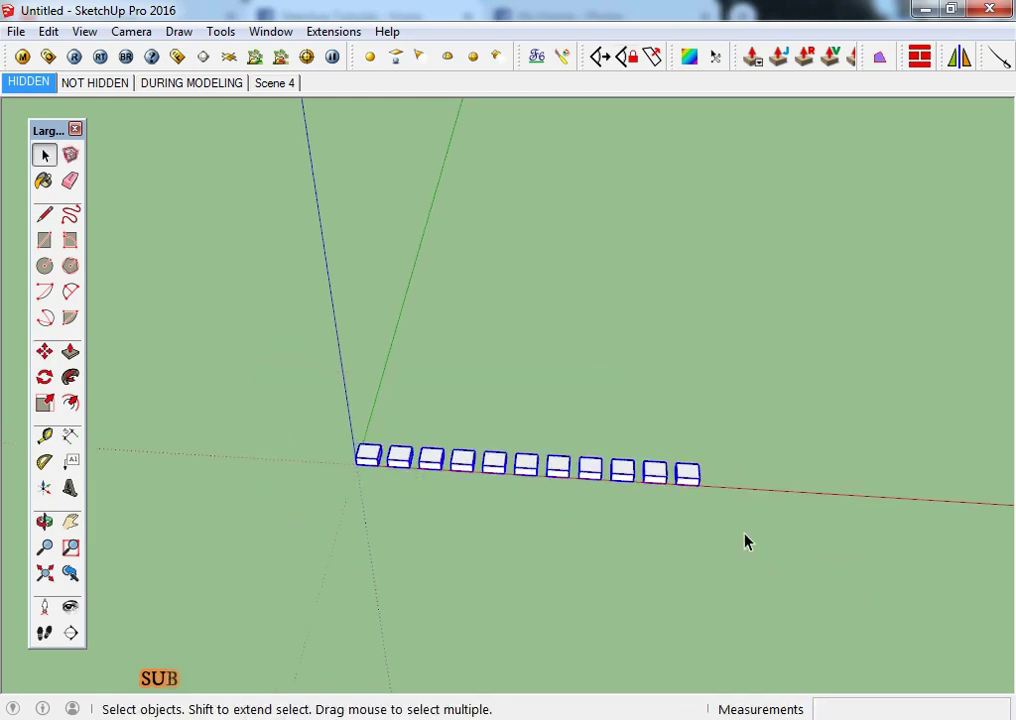
key("m")
left_click(767, 548)
key("ctrl")
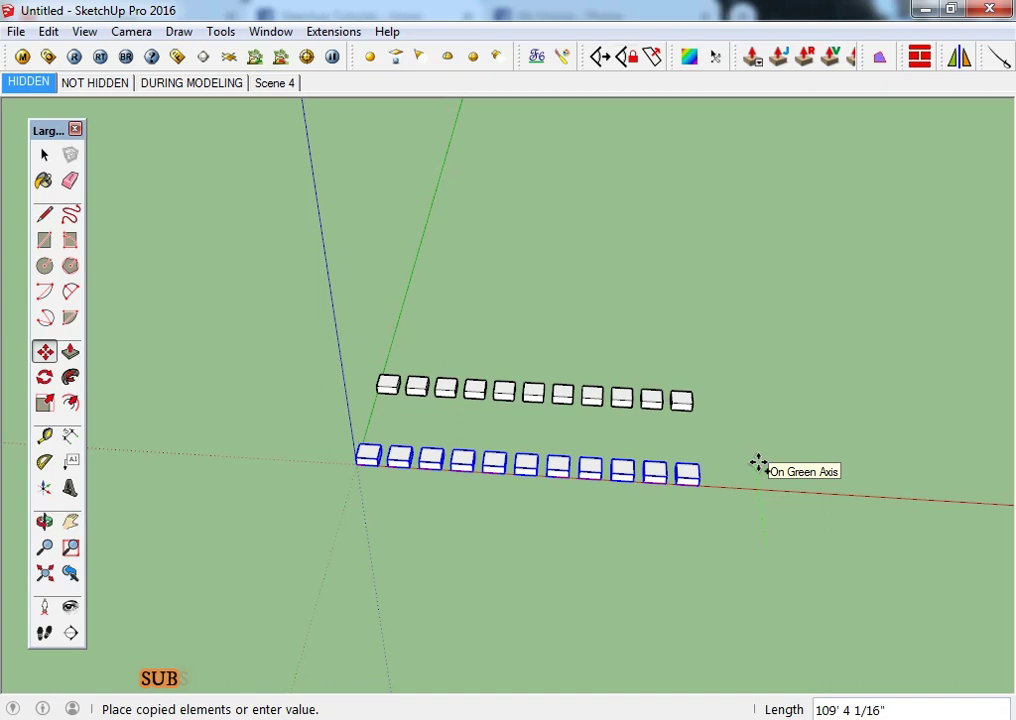
left_click(751, 505)
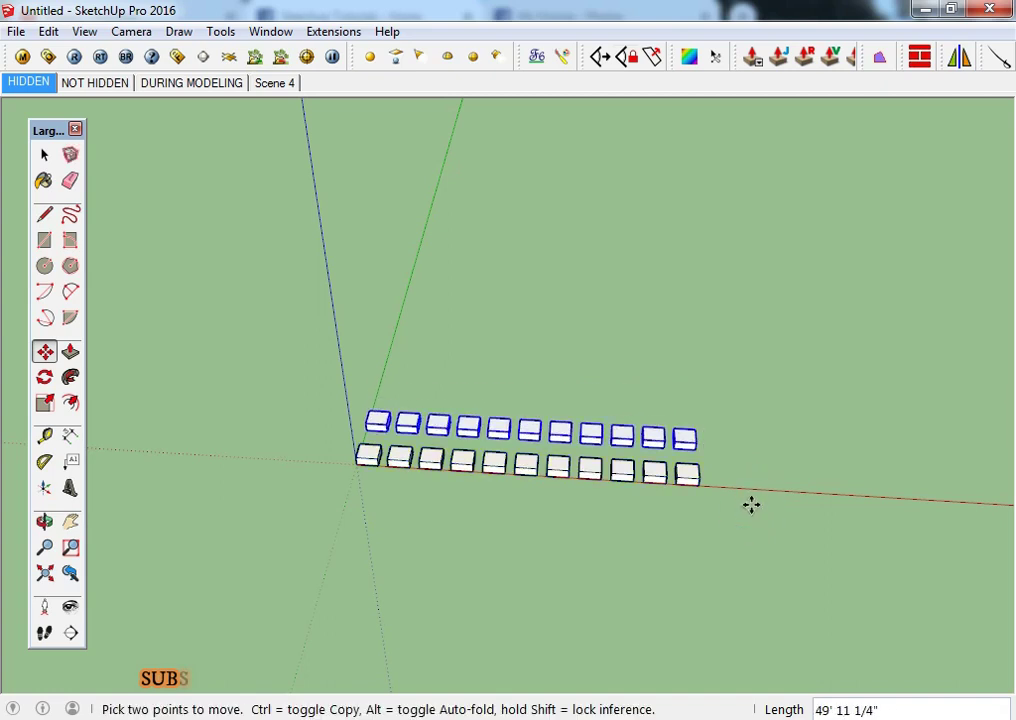
key("Return")
key("space")
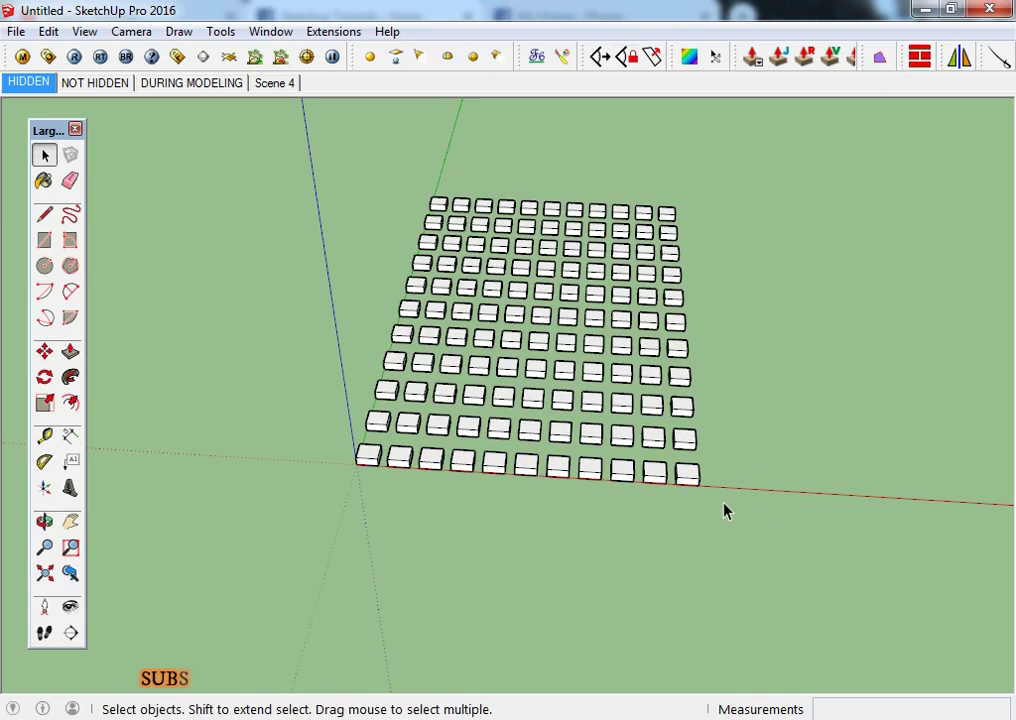
middle_click_drag(726, 510, 524, 476)
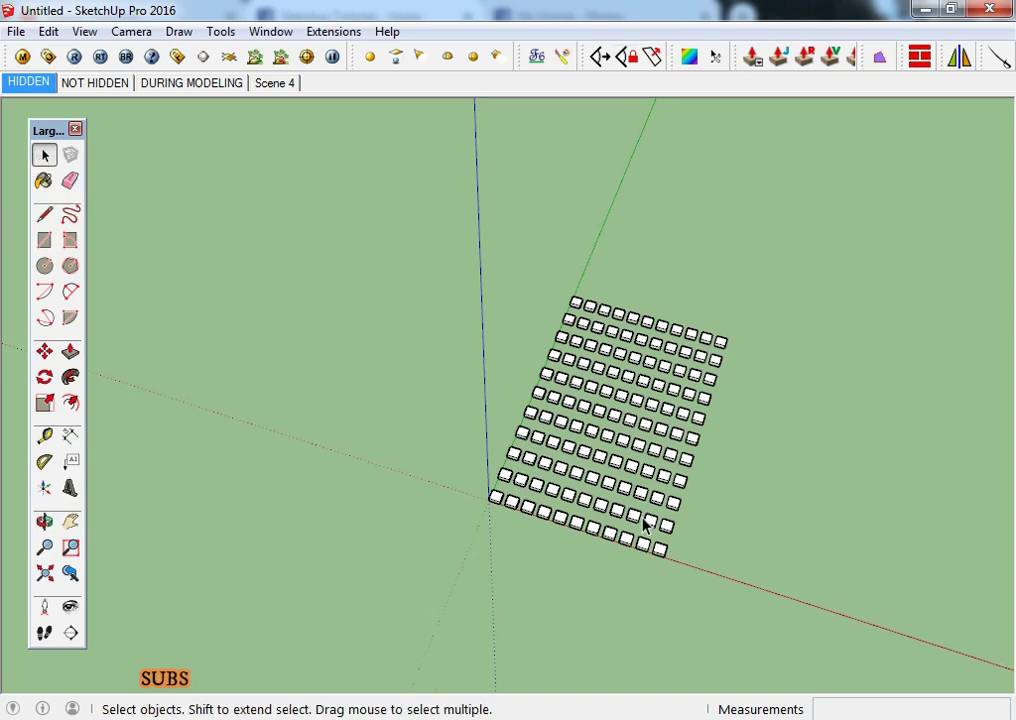
scroll(755, 495, "up", 2)
Start the Paint Bucket and pick Red from the Colors-Named materials.
scroll(676, 425, "up", 2)
mouse_move(563, 428)
middle_mouse_down()
mouse_move(517, 410)
mouse_move(544, 417)
middle_mouse_up()
key("b")
scroll(912, 655, "down", 3)
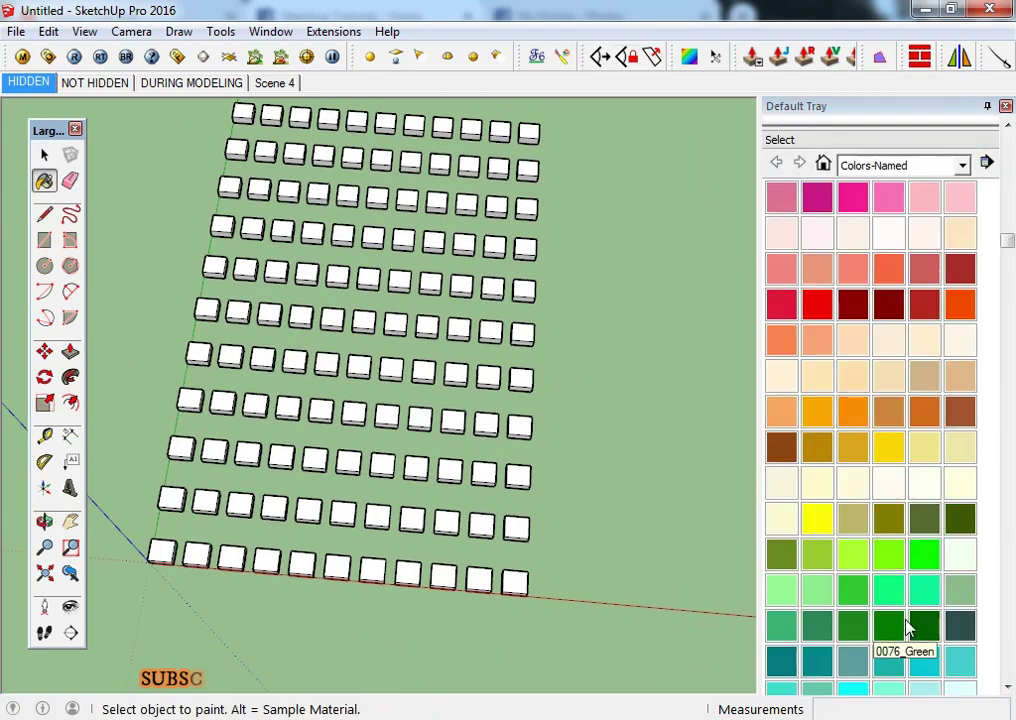
left_click(812, 306)
mouse_move(385, 420)
middle_mouse_down()
mouse_move(370, 423)
mouse_move(397, 442)
middle_mouse_up()
scroll(352, 454, "up", 2)
Paint each box of the three-column, five-row middle block red.
left_click(345, 458)
left_click(345, 416)
left_click(344, 369)
left_click(344, 324)
left_click(343, 280)
left_click(373, 280)
left_click(373, 323)
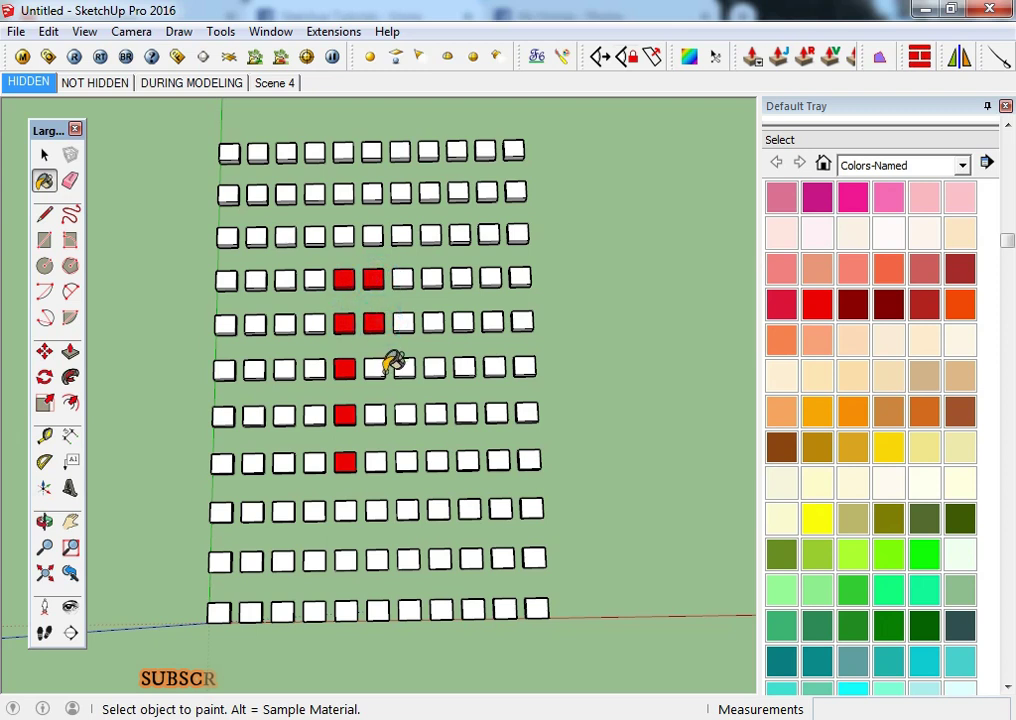
left_click(374, 369)
left_click(375, 415)
left_click(376, 461)
left_click(406, 461)
left_click(406, 414)
left_click(406, 368)
left_click(405, 322)
left_click(403, 278)
Load 0106_DarkBlue as the current material and window-select the bottom three rows.
scroll(405, 348, "down", 2)
key("space")
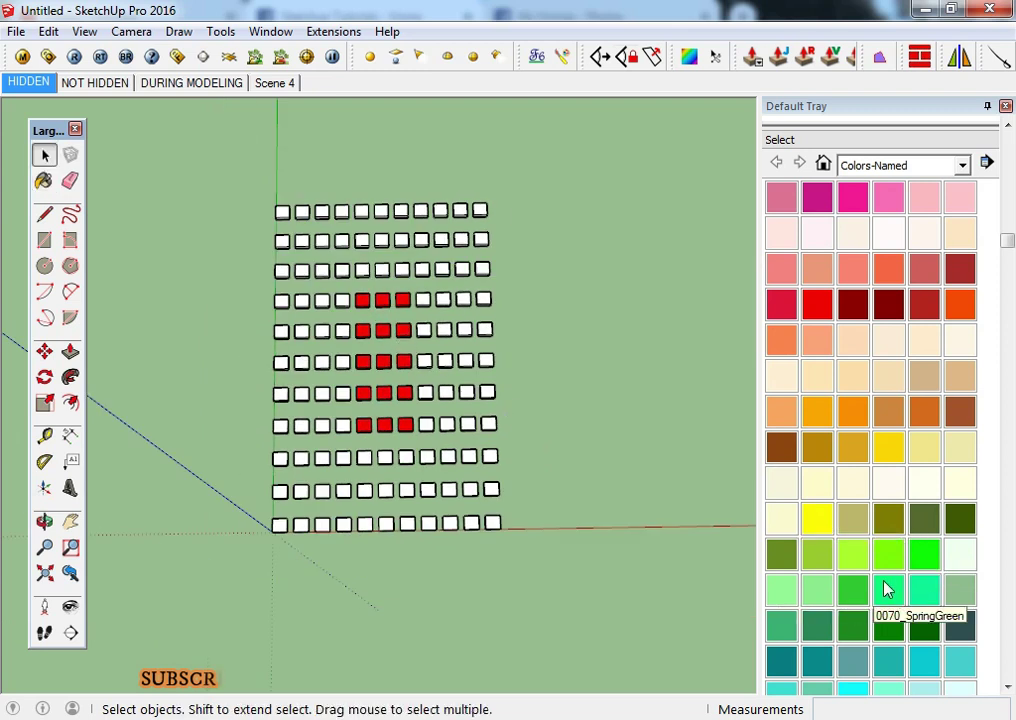
scroll(893, 600, "up", 1)
scroll(905, 675, "down", 2)
left_click(885, 690)
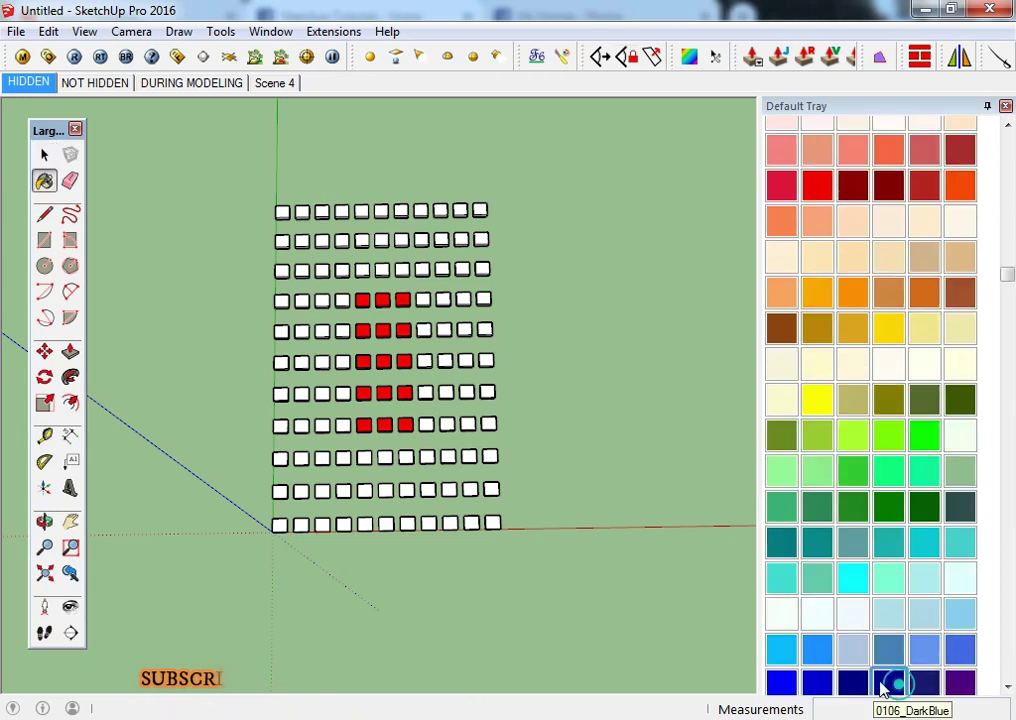
scroll(565, 553, "up", 2)
key("space")
left_click_drag(362, 533, 122, 630)
Paint the bottom three rows dark blue, then select and paint the top three rows dark blue.
key("b")
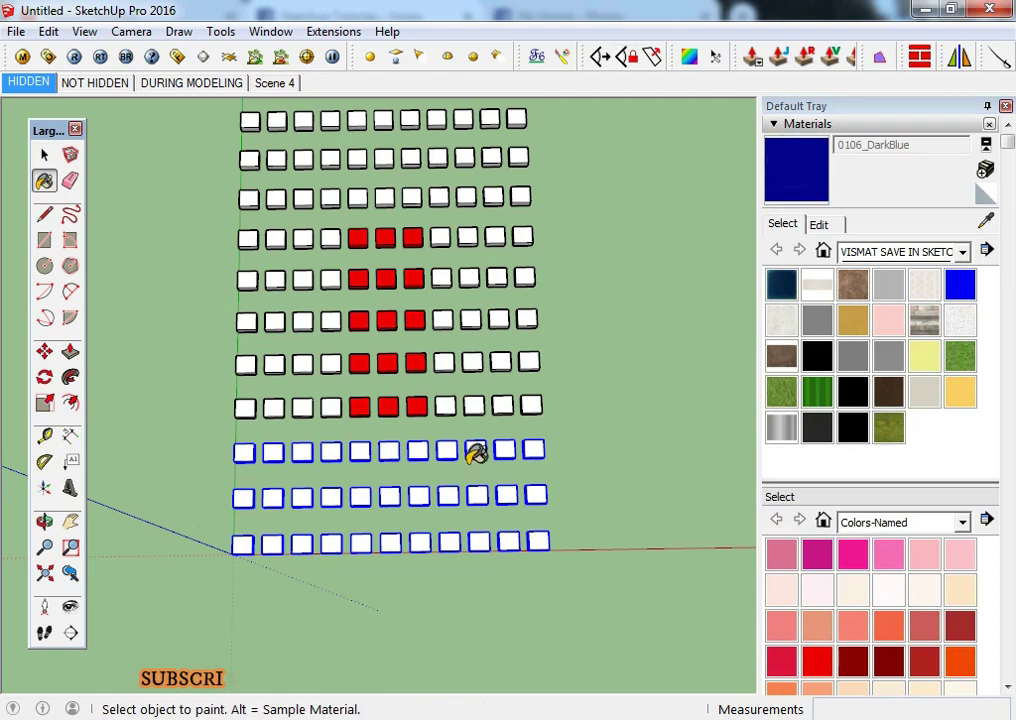
left_click(478, 446)
scroll(462, 392, "down", 3)
key("space")
left_click_drag(601, 254, 279, 345)
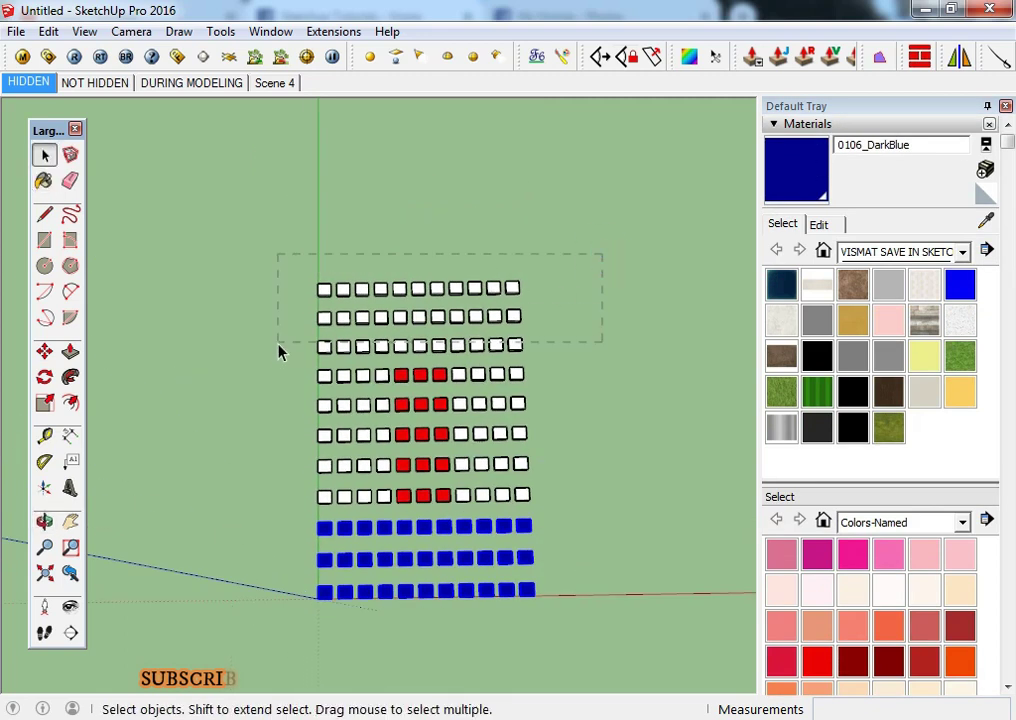
key("b")
left_click(420, 320)
scroll(517, 435, "up", 3)
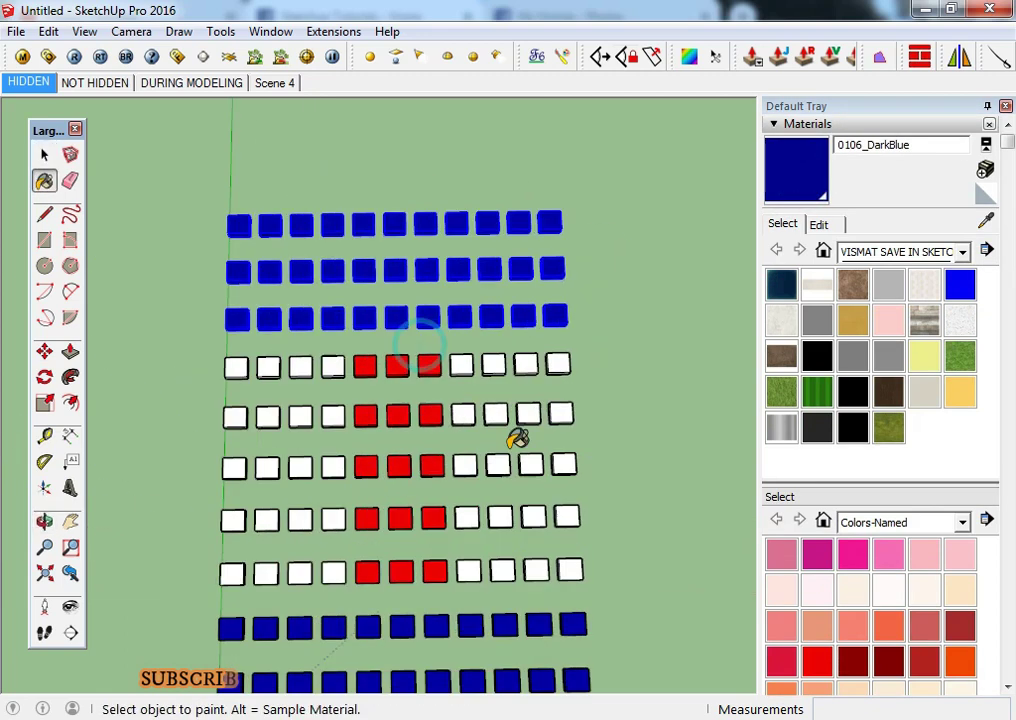
Select the right four columns of the middle rows and paint them bright green.
key("space")
left_click_drag(601, 348, 449, 606)
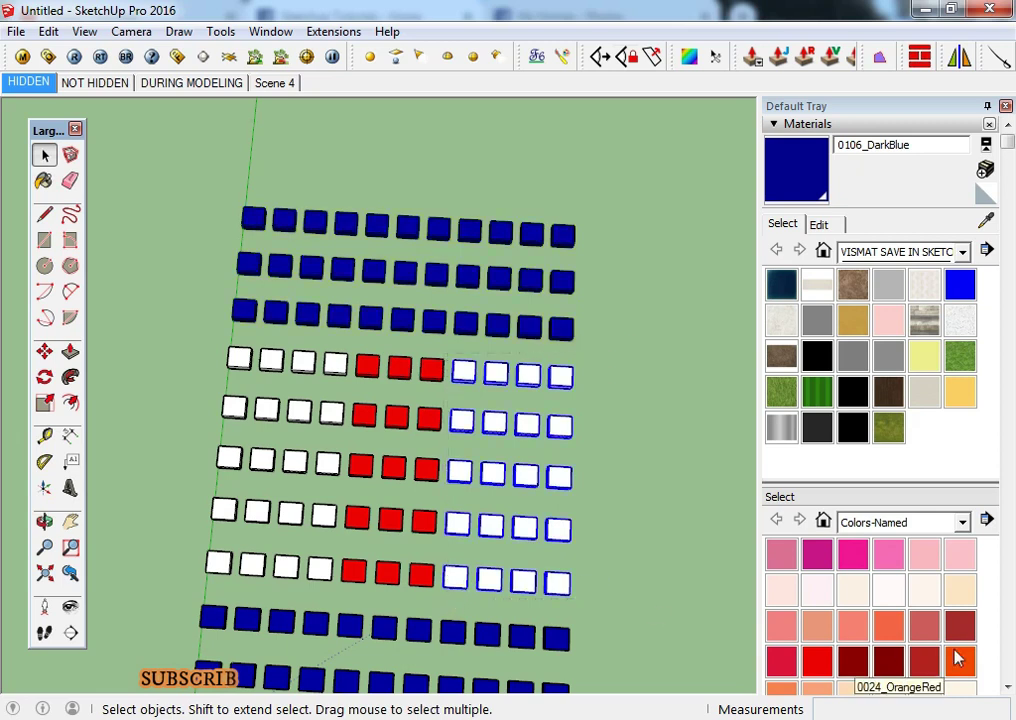
scroll(905, 587, "down", 3)
left_click(925, 553)
left_click(540, 522)
middle_click_drag(540, 522, 551, 571)
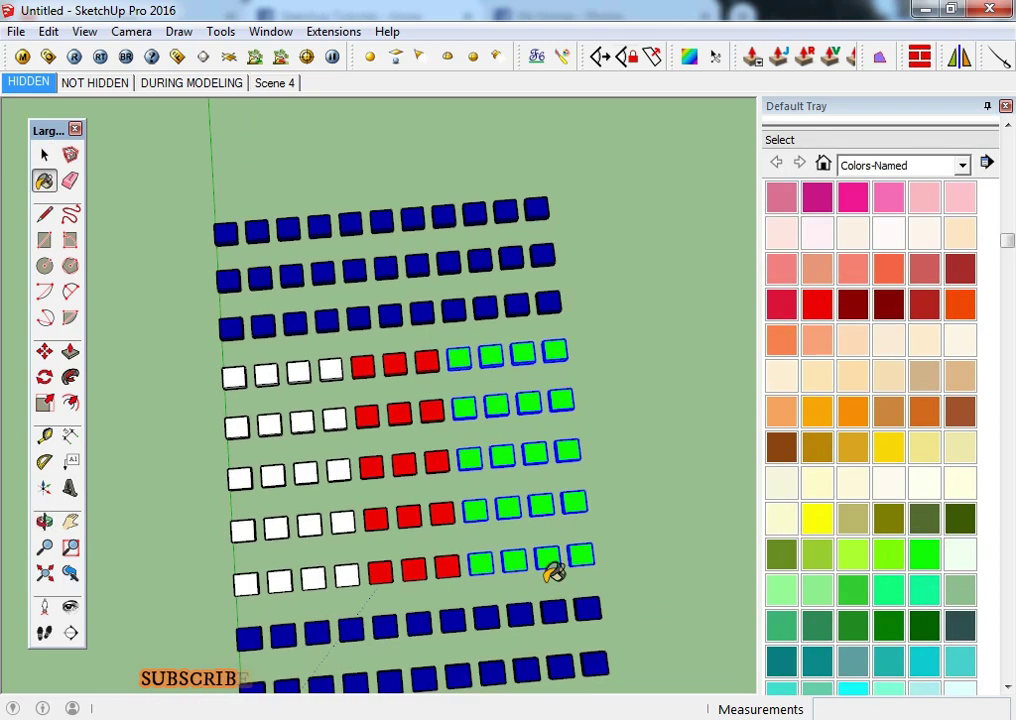
Select the remaining white boxes in the left columns and paint them dark magenta.
key("space")
left_click_drag(340, 368, 204, 608)
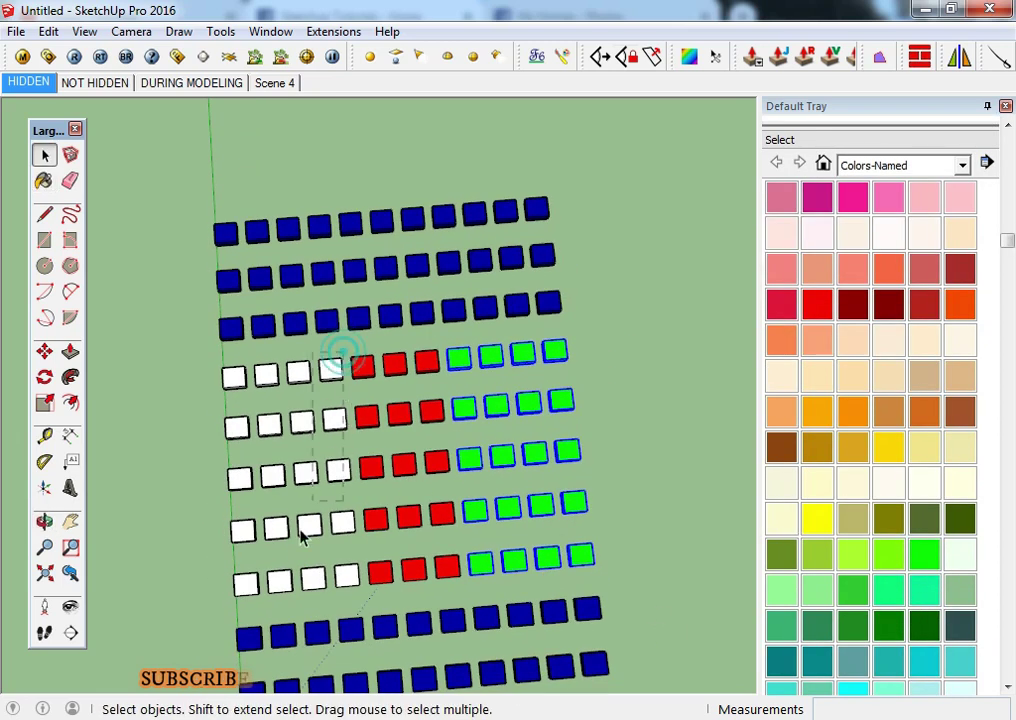
left_click(848, 597)
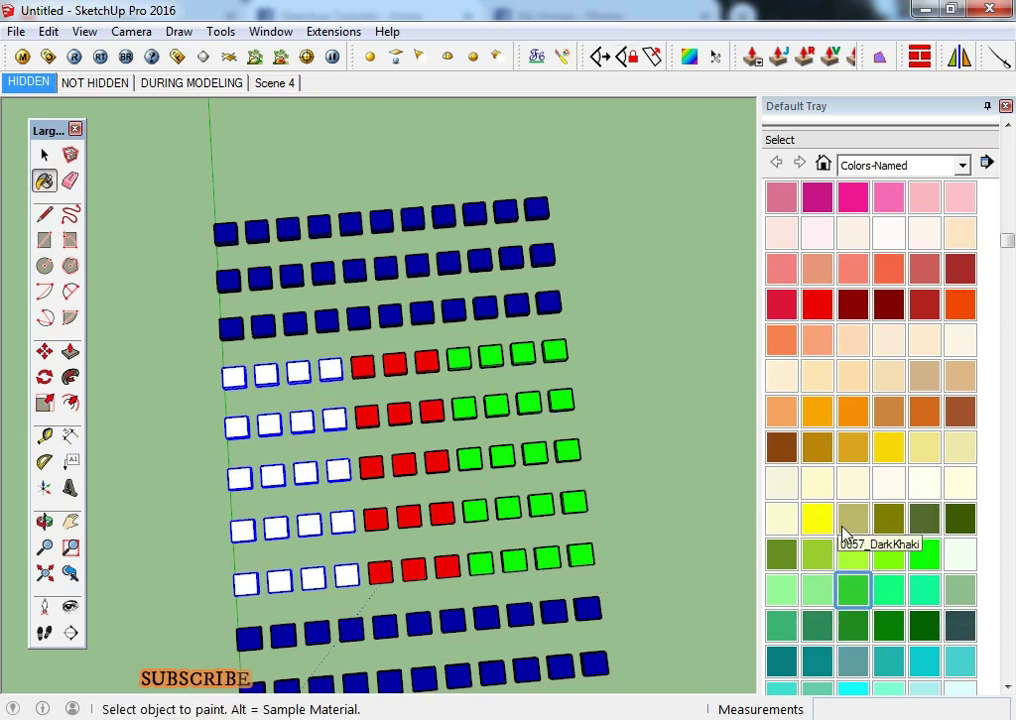
scroll(835, 540, "down", 5)
scroll(828, 541, "up", 3)
left_click(853, 553)
left_click(340, 522)
Orbit around the finished coloured grid and close the Default Tray.
key("space")
mouse_move(710, 425)
middle_mouse_down()
mouse_move(529, 438)
mouse_move(513, 377)
mouse_move(560, 380)
middle_mouse_up()
scroll(966, 227, "up", 5)
scroll(966, 227, "up", 5)
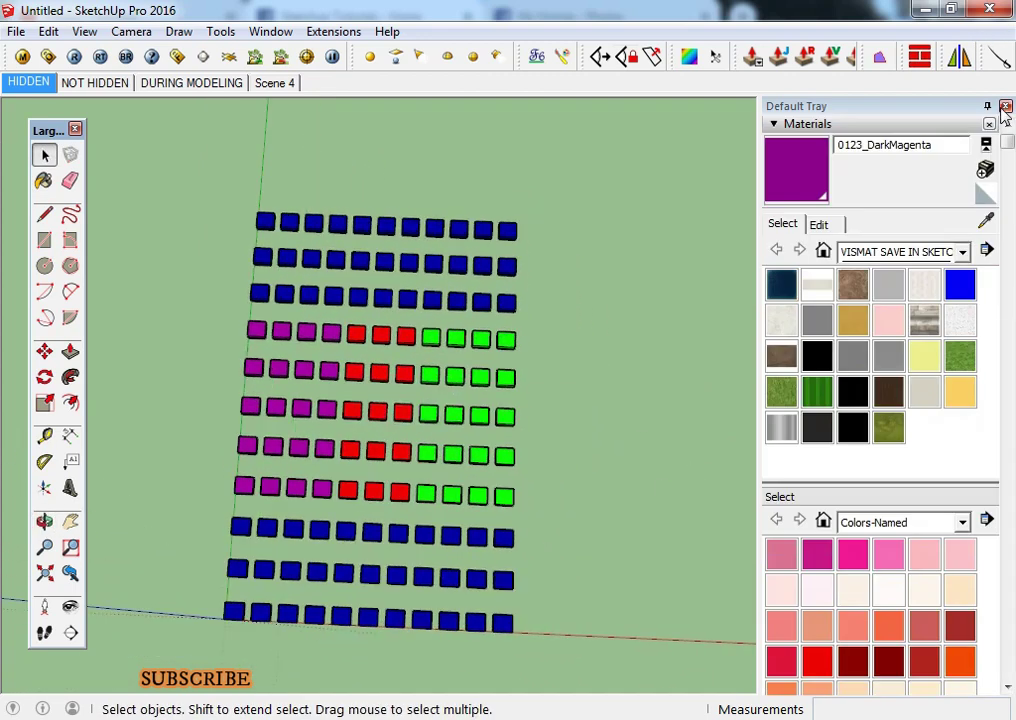
left_click(1005, 105)
Practise window and crossing selections on the grid, selecting then deselecting the green boxes.
mouse_move(468, 366)
middle_mouse_down()
mouse_move(247, 252)
mouse_move(431, 442)
mouse_move(345, 479)
mouse_move(549, 553)
mouse_move(703, 492)
middle_mouse_up()
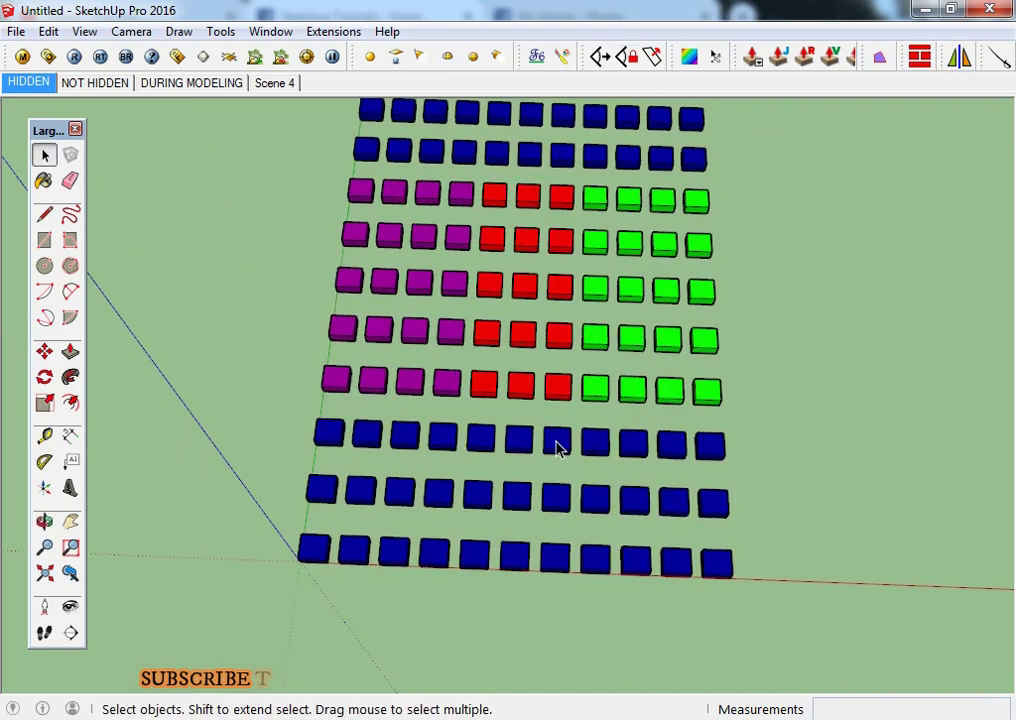
middle_click_drag(557, 447, 556, 501)
left_click_drag(739, 431, 212, 636)
scroll(350, 548, "down", 3)
middle_click_drag(350, 548, 500, 447)
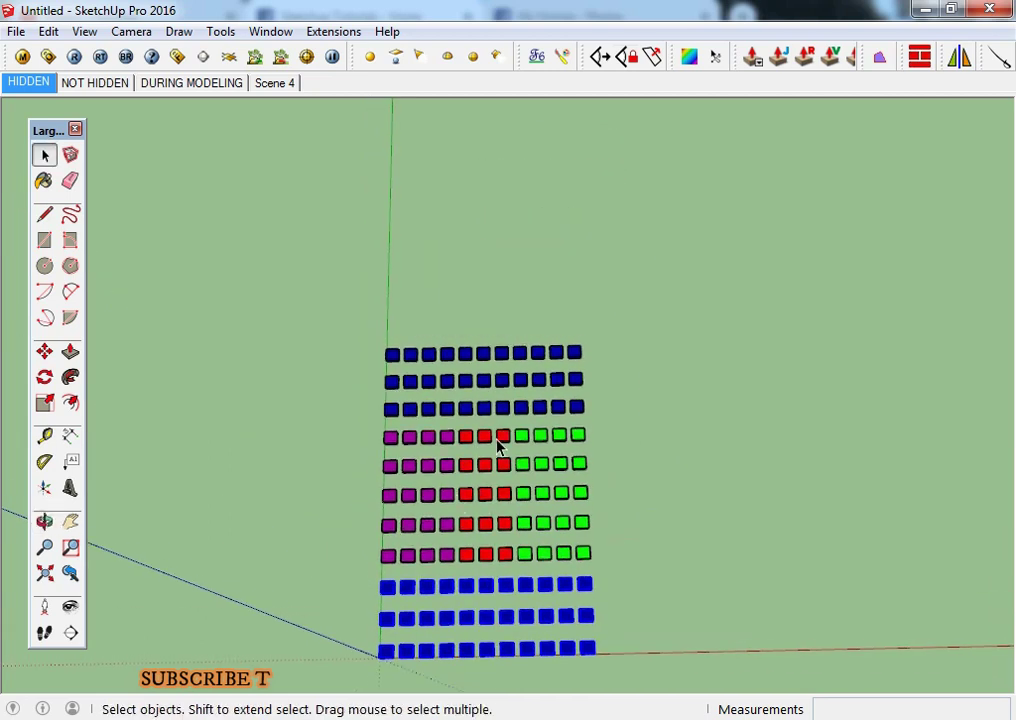
mouse_move(649, 295)
left_mouse_down()
mouse_move(274, 447)
mouse_move(279, 425)
left_mouse_up()
mouse_move(279, 425)
middle_mouse_down()
mouse_move(397, 488)
mouse_move(383, 365)
middle_mouse_up()
scroll(400, 487, "up", 2)
scroll(403, 487, "up", 2)
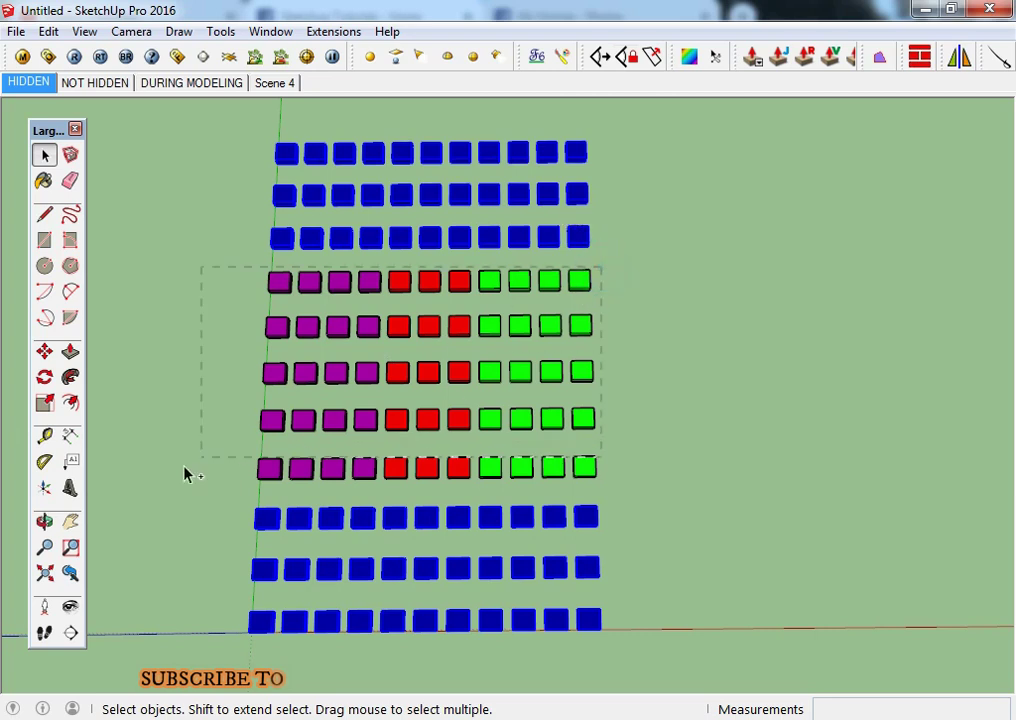
left_click_drag(476, 432, 476, 490)
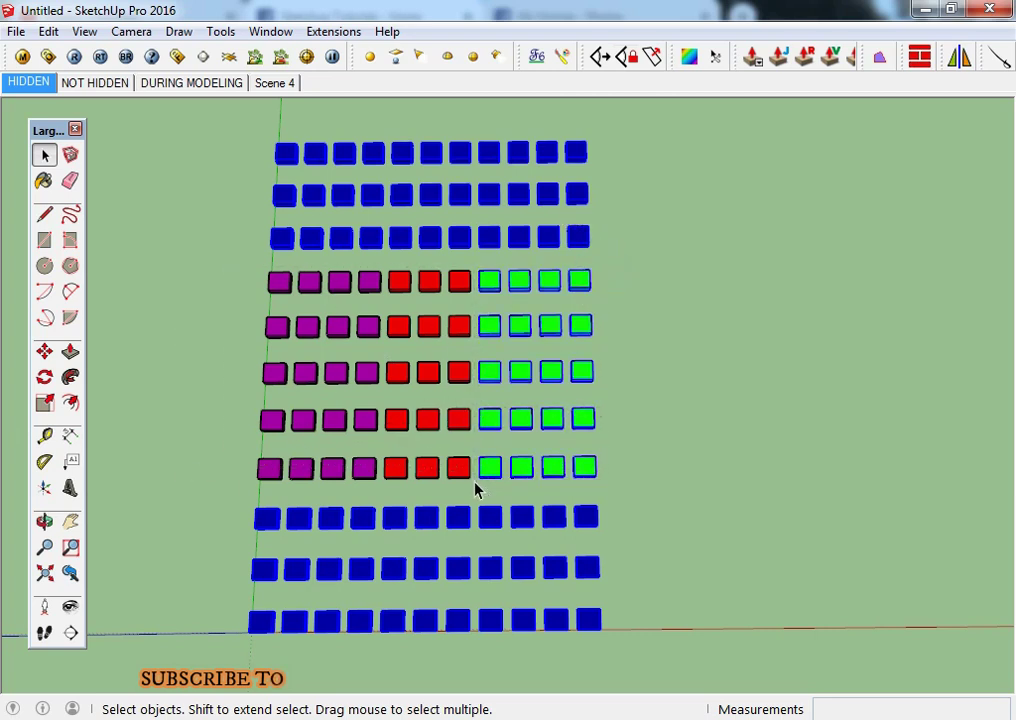
left_click_drag(476, 277, 463, 510)
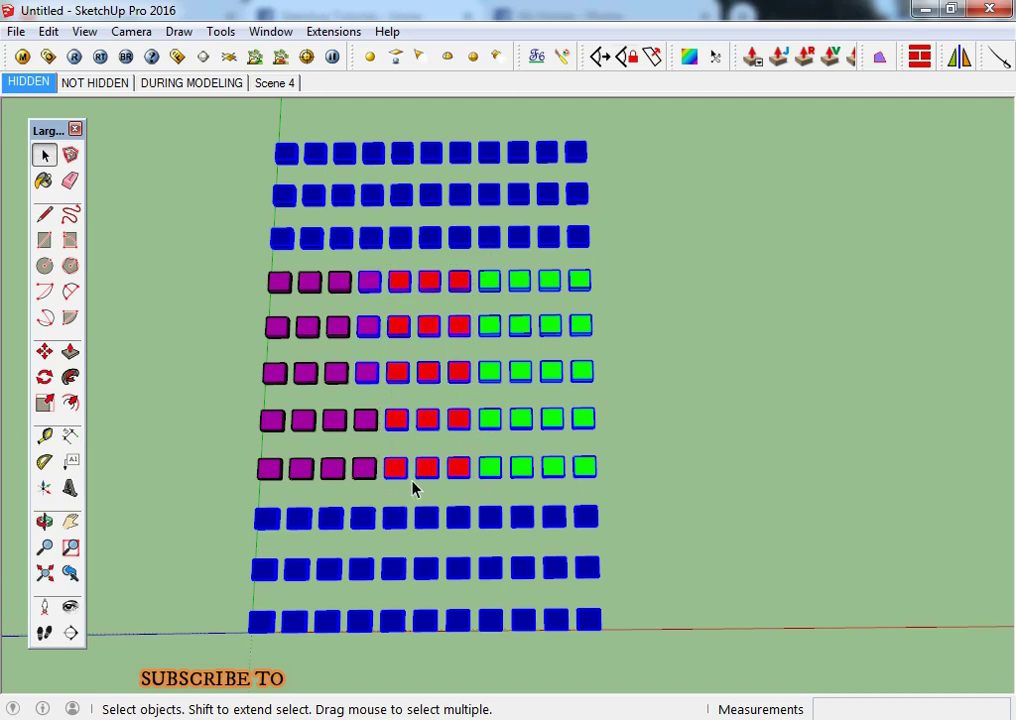
Select the red boxes in the middle rows, then clear the selection.
mouse_move(393, 357)
middle_mouse_down()
mouse_move(385, 385)
mouse_move(420, 360)
middle_mouse_up()
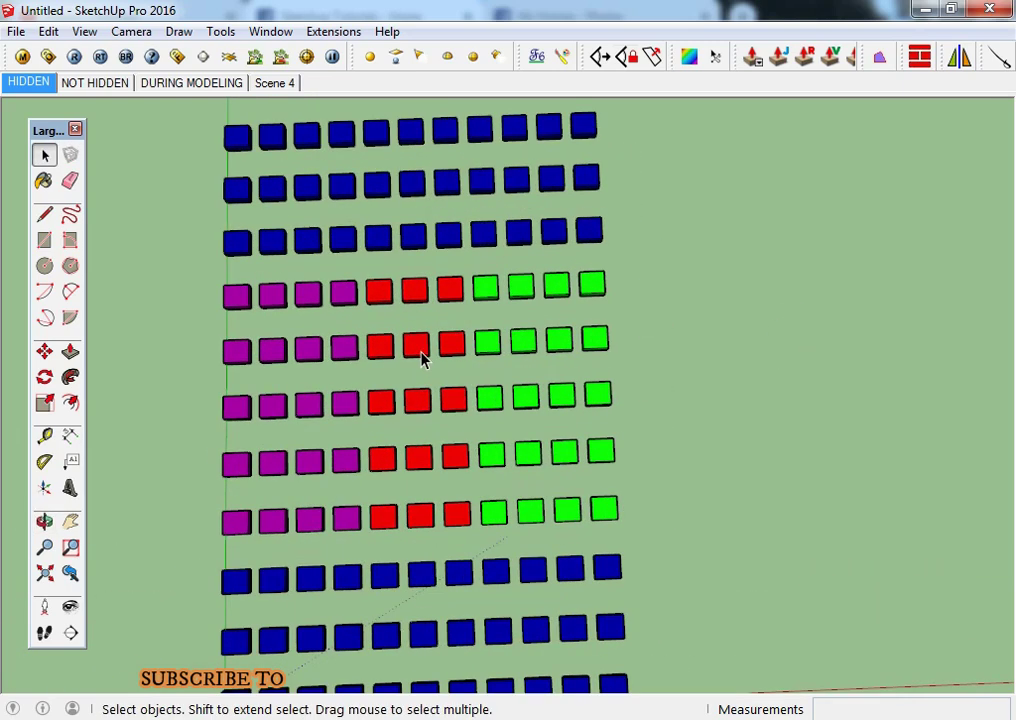
scroll(447, 353, "down", 3)
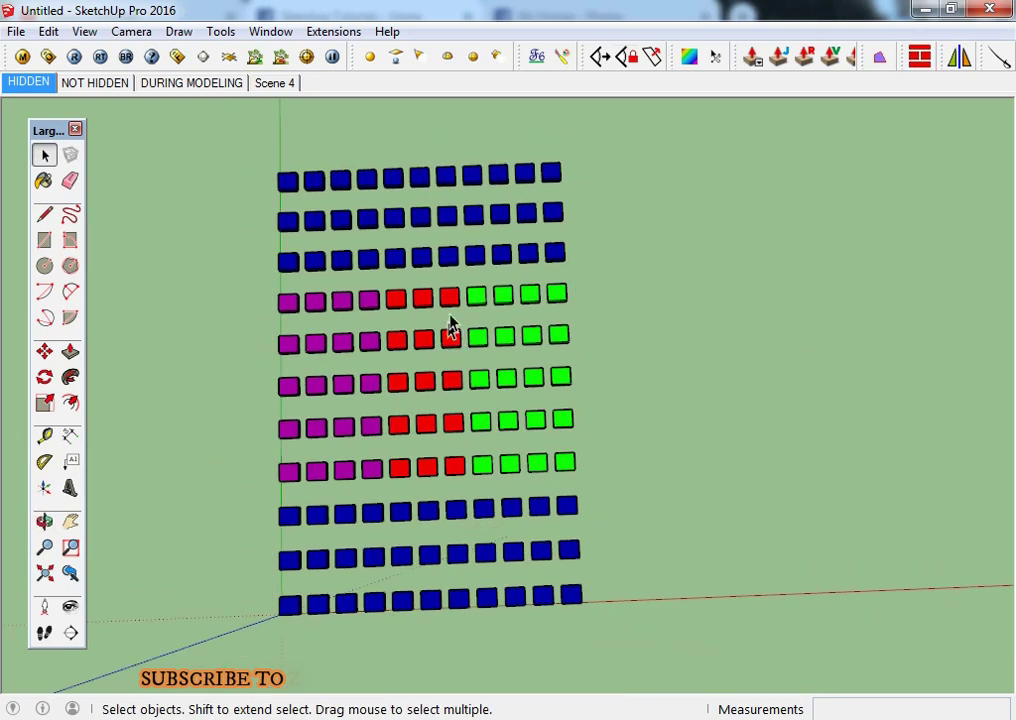
scroll(449, 329, "up", 3)
left_click_drag(463, 485, 376, 553)
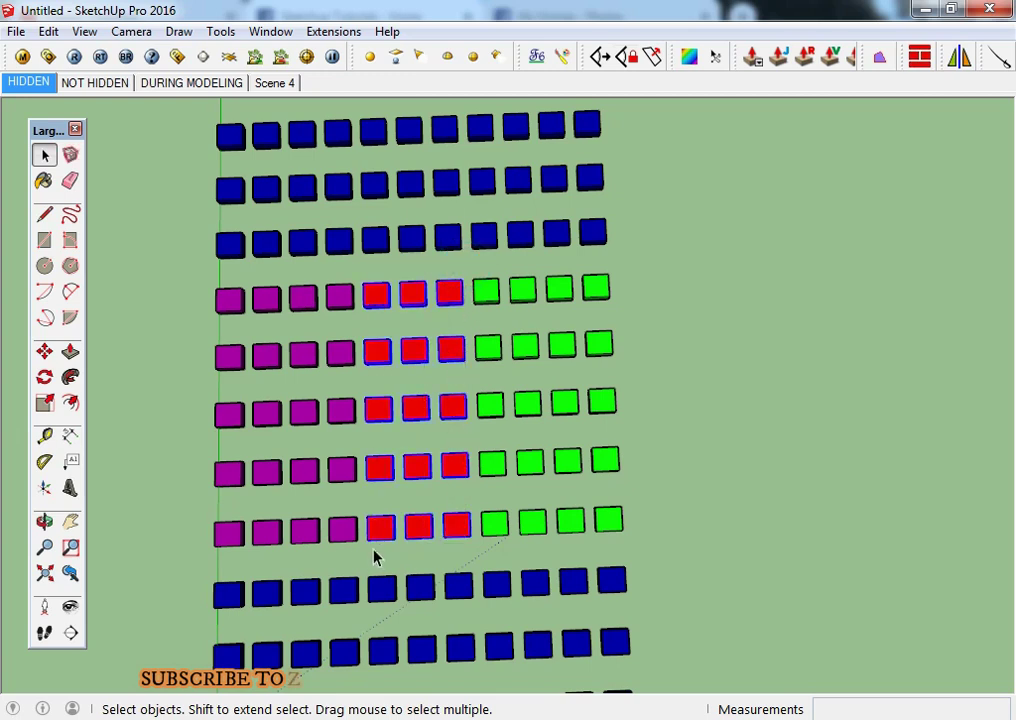
left_click(669, 313)
Select the whole grid, then Shift-subtract blue, green and purple boxes to leave only red.
middle_click_drag(571, 288, 609, 176)
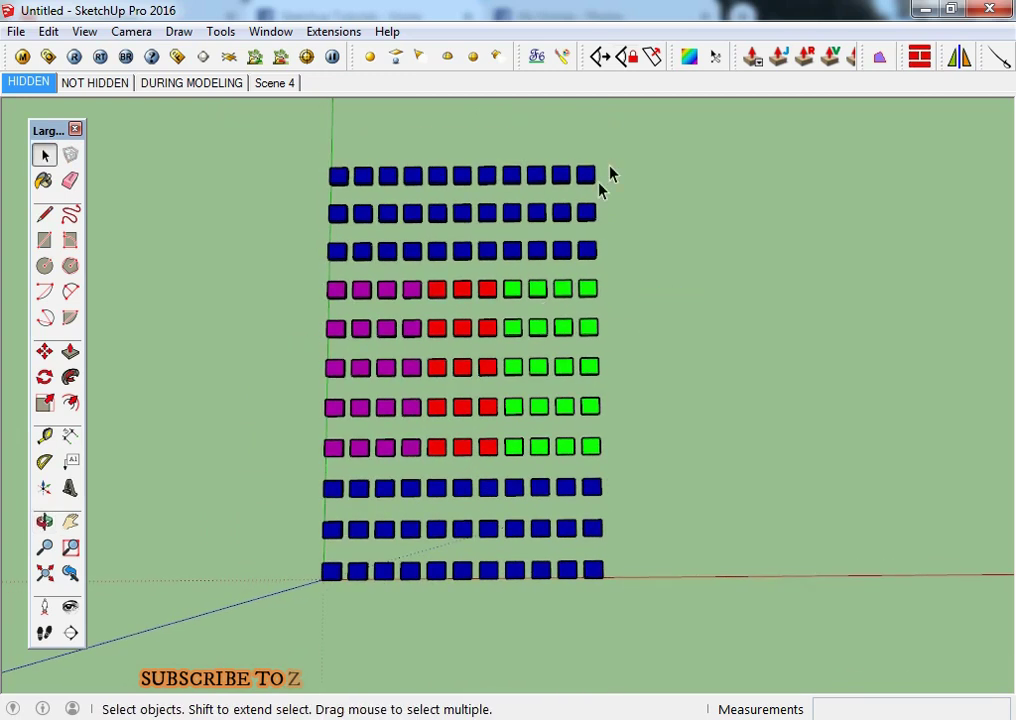
left_click_drag(658, 124, 174, 690)
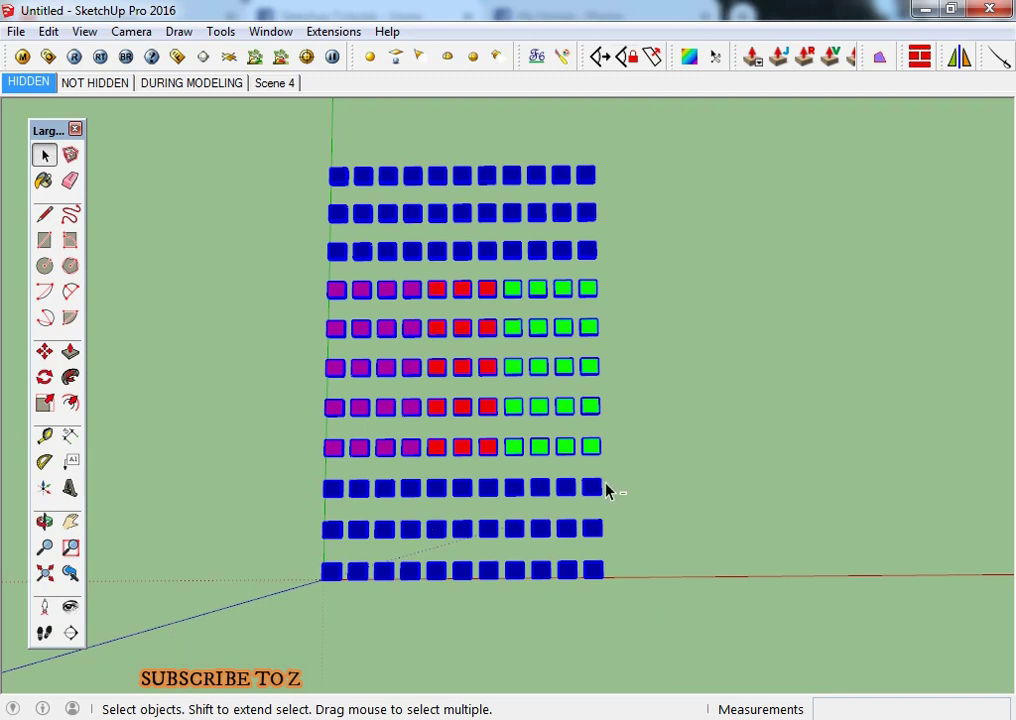
left_click_drag(624, 469, 163, 669, "ctrl+shift")
left_click_drag(655, 152, 204, 280, "ctrl+shift")
left_click_drag(703, 152, 508, 528, "ctrl+shift")
left_click_drag(420, 270, 229, 585, "ctrl+shift")
scroll(470, 390, "up", 3)
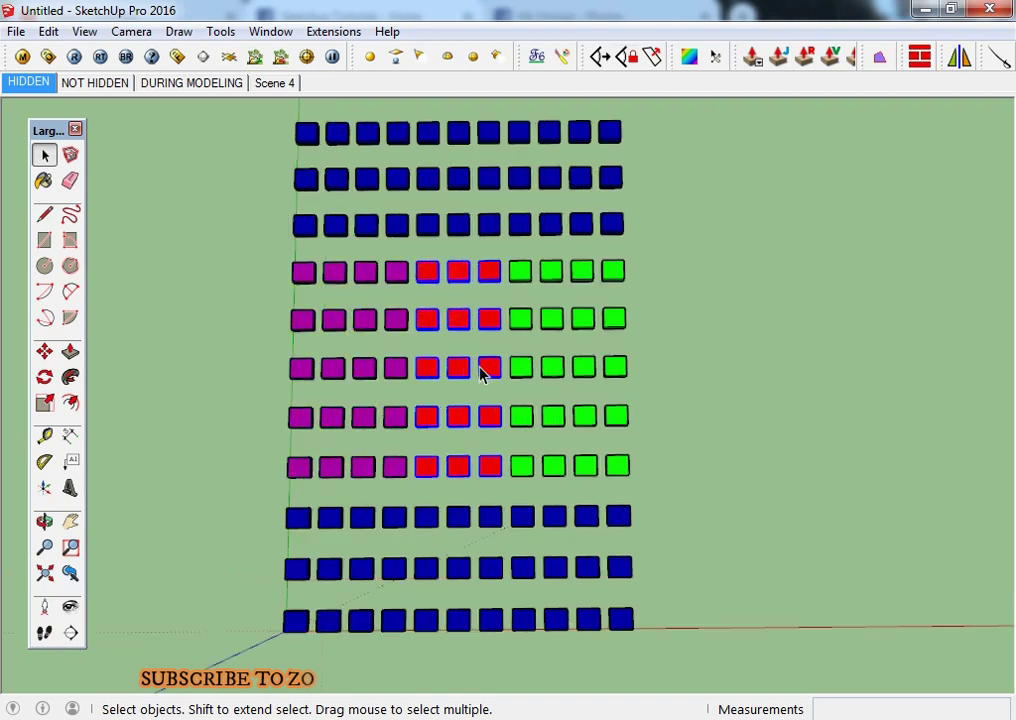
scroll(490, 386, "down", 2)
left_click(660, 470)
Select everything with Ctrl+A, then select just the red columns and clear.
key("ctrl+a")
scroll(470, 330, "up", 1)
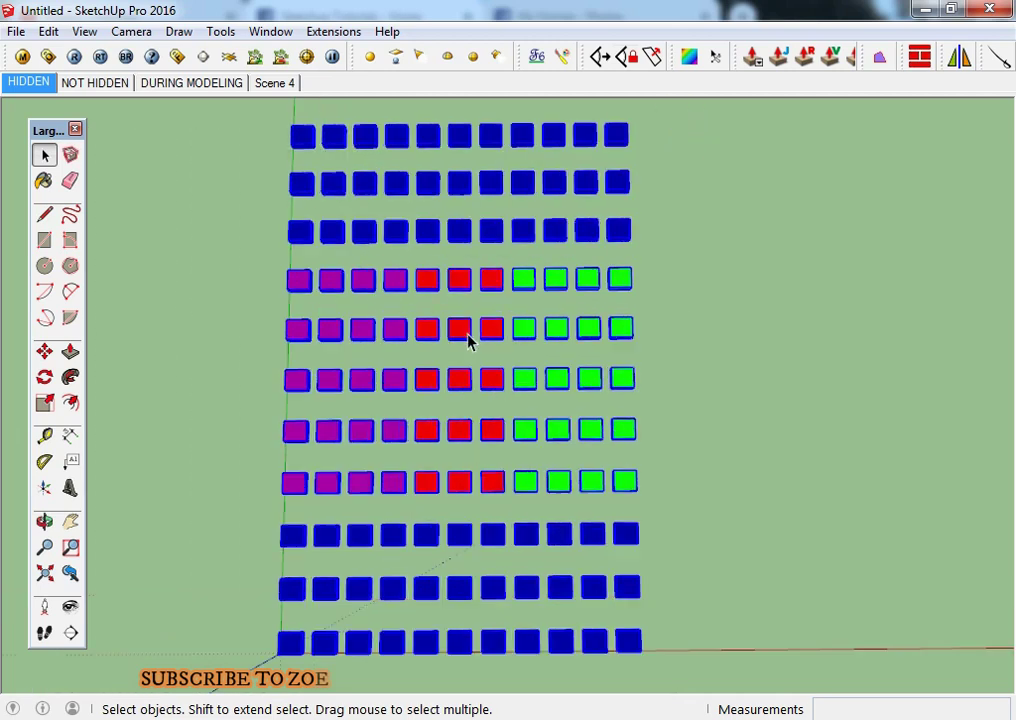
mouse_move(497, 374)
left_mouse_down()
mouse_move(422, 510)
mouse_move(407, 503)
left_mouse_up()
scroll(432, 355, "down", 2)
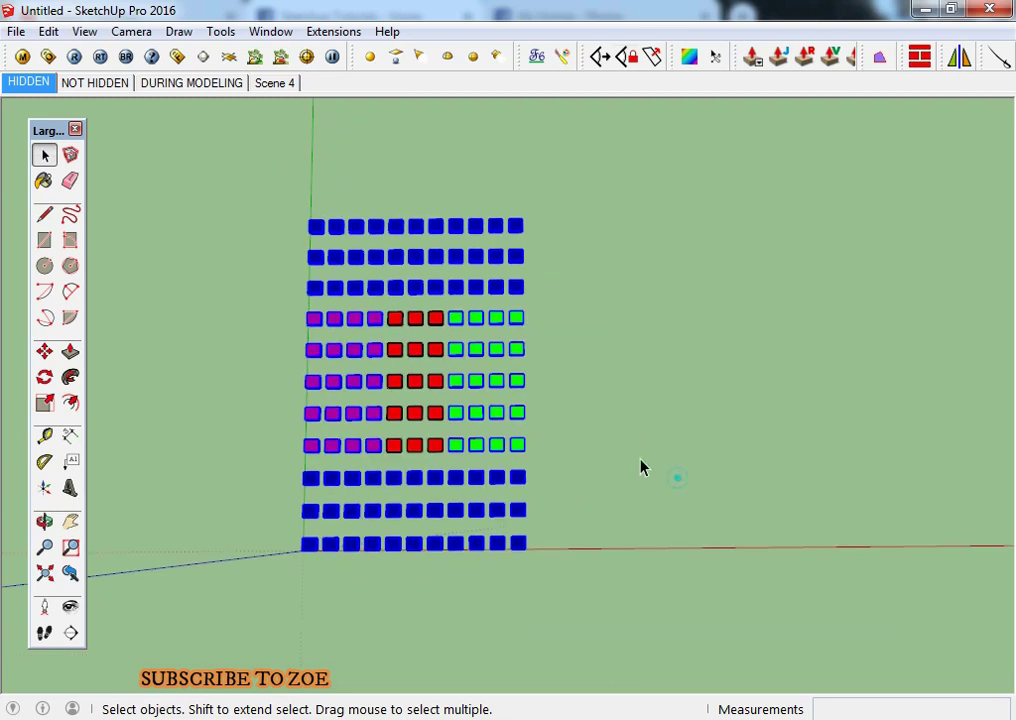
left_click(640, 465)
scroll(428, 375, "up", 1)
Window-select the left eight columns of cubes, then clear the selection.
left_click_drag(221, 131, 484, 640)
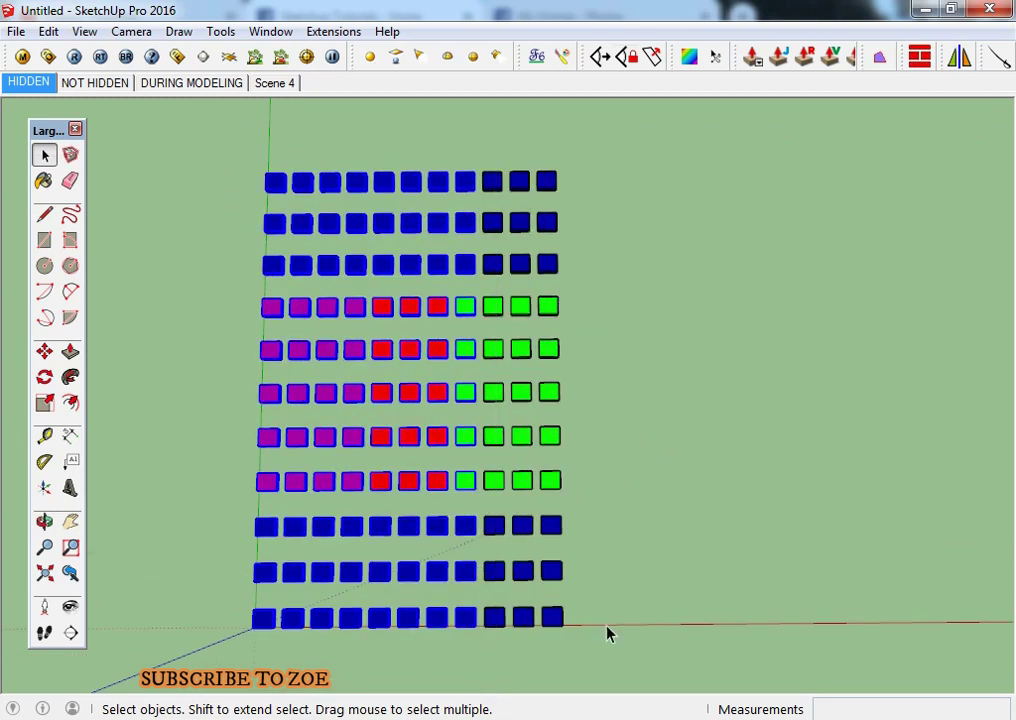
left_click(607, 632)
scroll(401, 567, "up", 3)
scroll(617, 408, "up", 3)
Window-select a red and two green cubes, add the fourth cube with a crossing, then clear.
left_click_drag(245, 290, 717, 526)
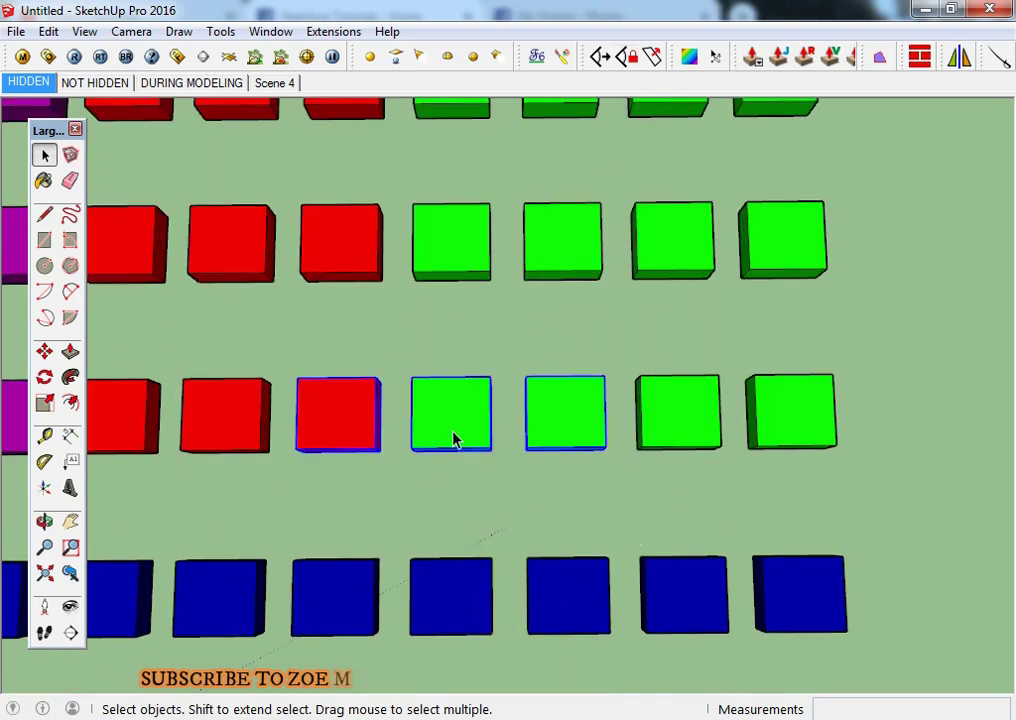
left_click_drag(680, 336, 335, 470)
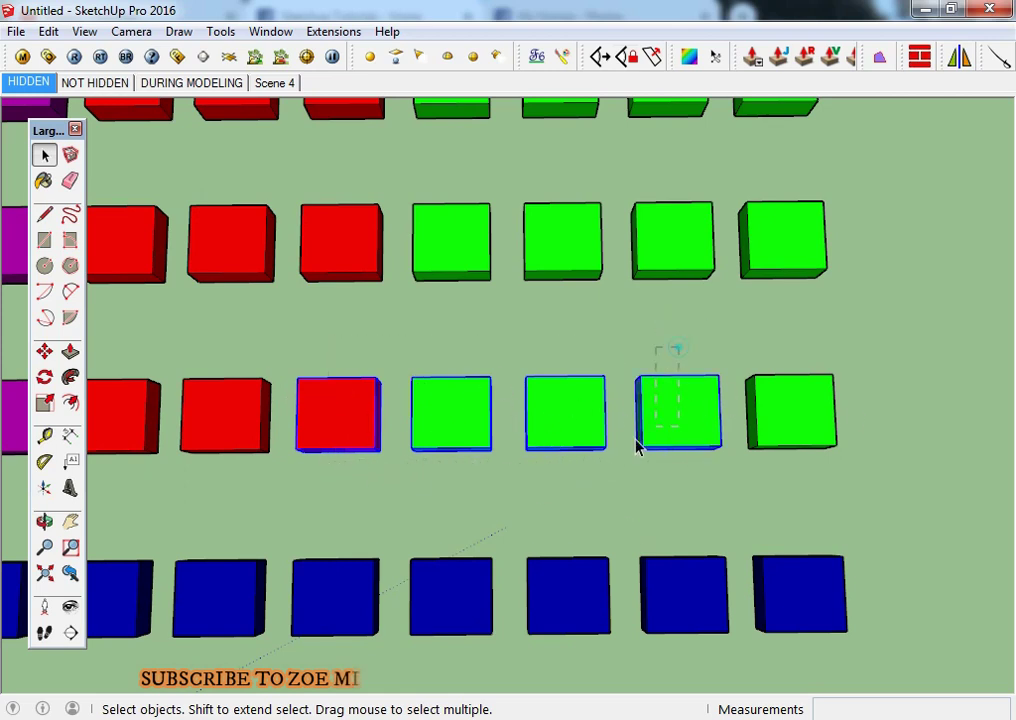
left_click_drag(636, 446, 322, 472)
left_click(442, 504)
scroll(532, 490, "up", 2)
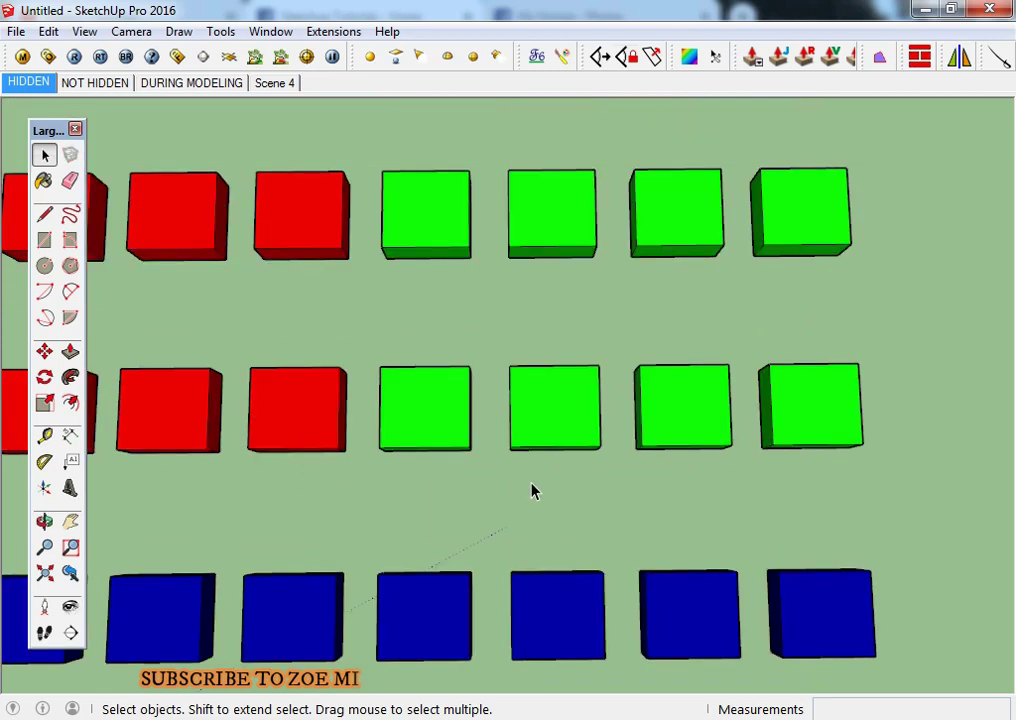
scroll(325, 410, "down", 2)
Select several middle-row cubes, then Shift-toggle the green cubes and drop the rightmost one.
left_click_drag(566, 336, 280, 485)
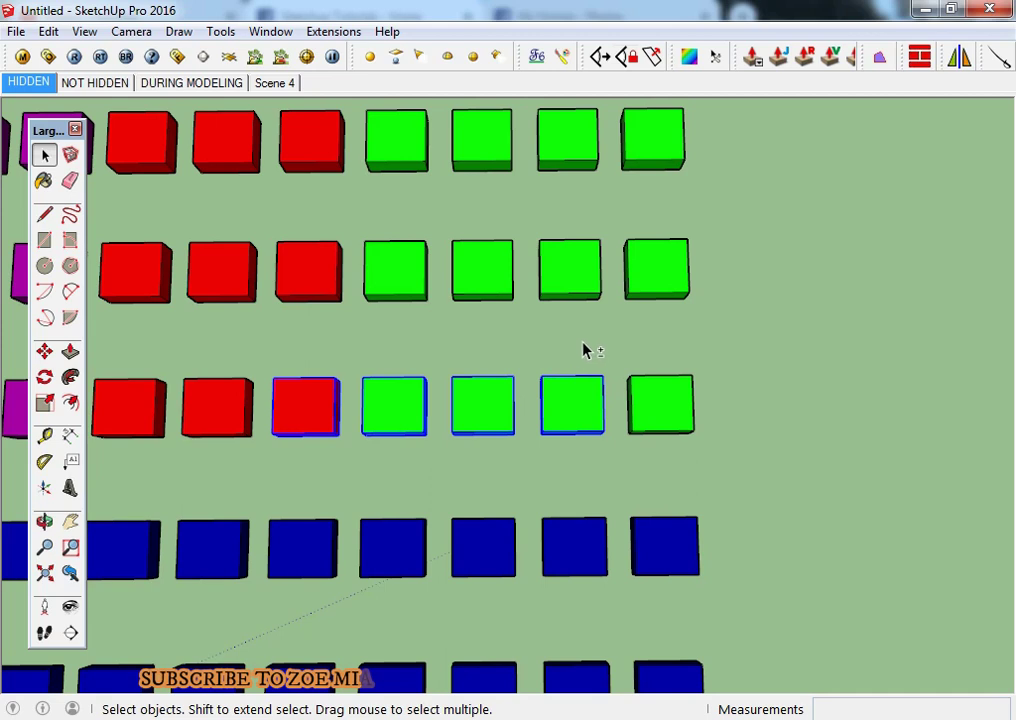
left_click_drag(437, 456, 420, 465, "shift")
left_click_drag(503, 352, 378, 498, "shift")
scroll(424, 442, "down", 2)
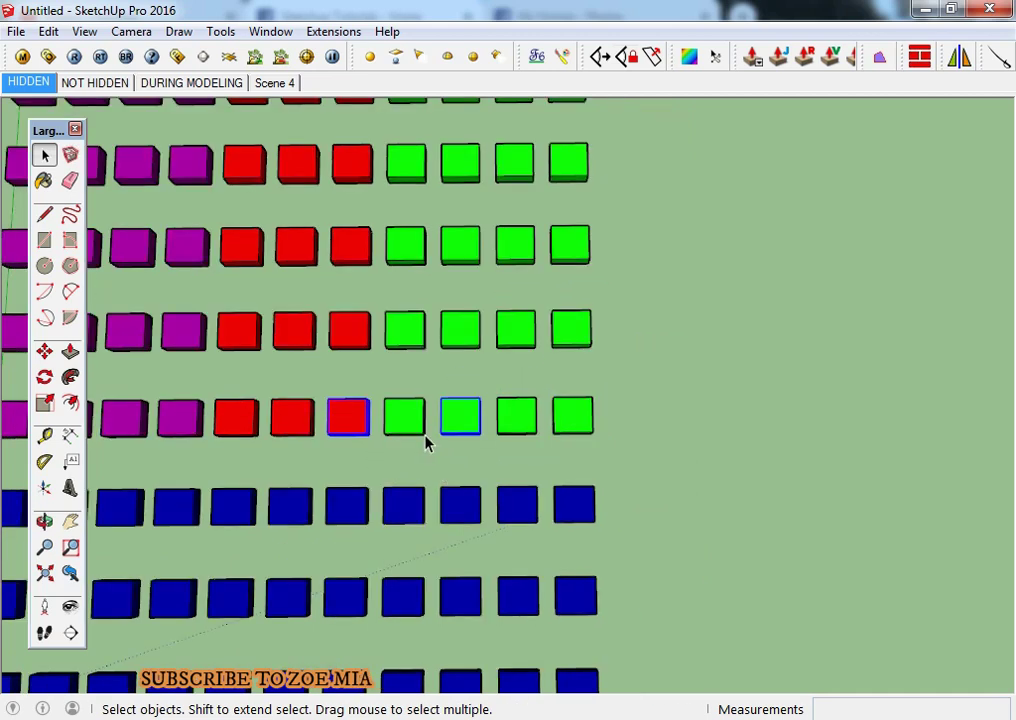
scroll(640, 469, "down", 2)
scroll(519, 449, "down", 2)
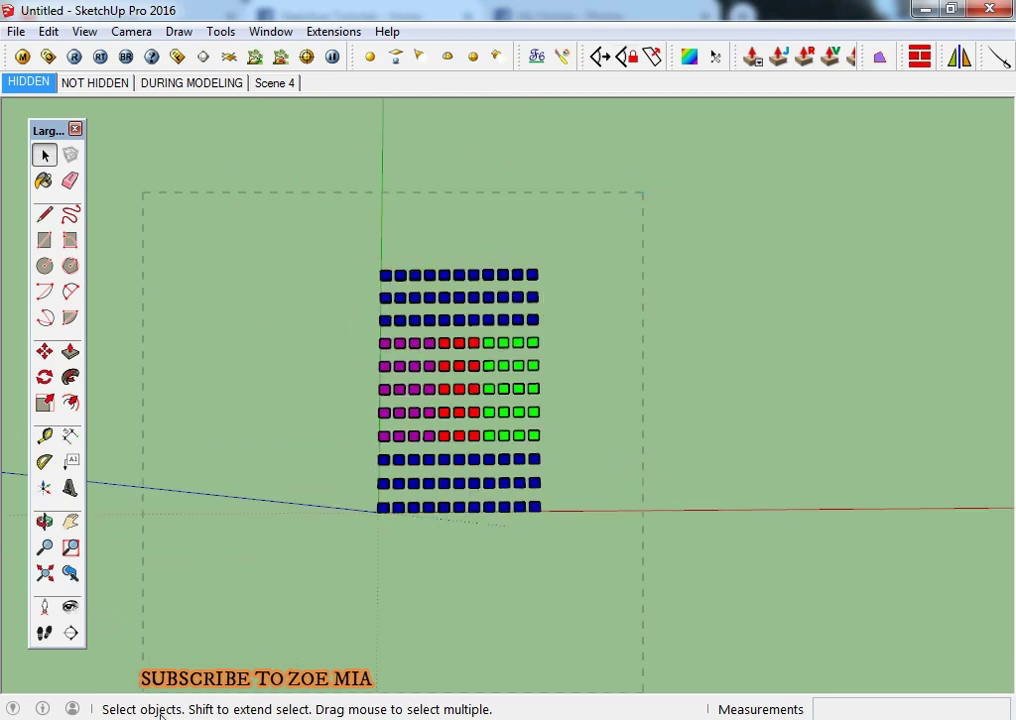
Select all the cubes, deselect them, then select the bottom two blue rows and clear.
left_click_drag(158, 712, 150, 690)
scroll(465, 435, "up", 2)
left_click_drag(268, 621, 472, 390)
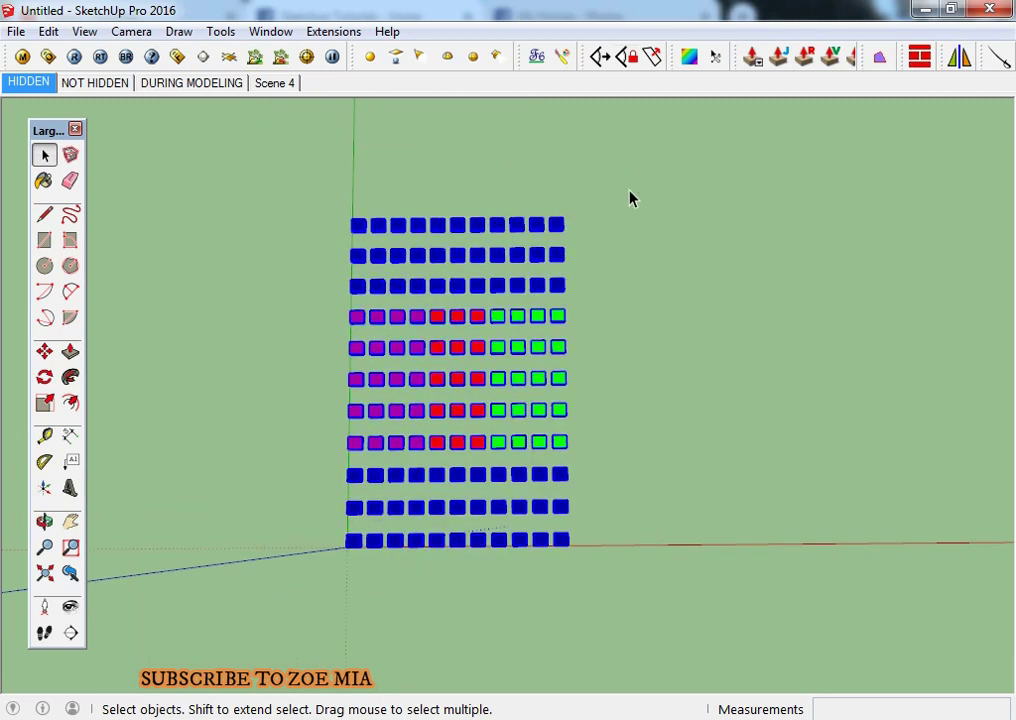
scroll(340, 613, "up", 2)
scroll(340, 613, "up", 2)
left_click_drag(220, 575, 845, 445)
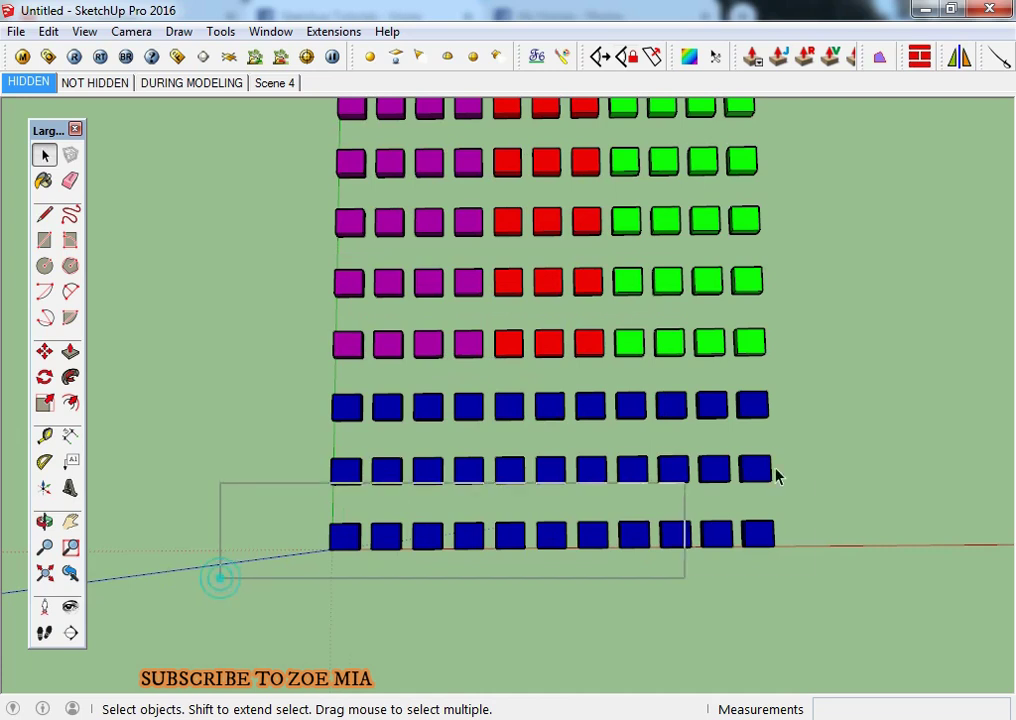
left_click(862, 458)
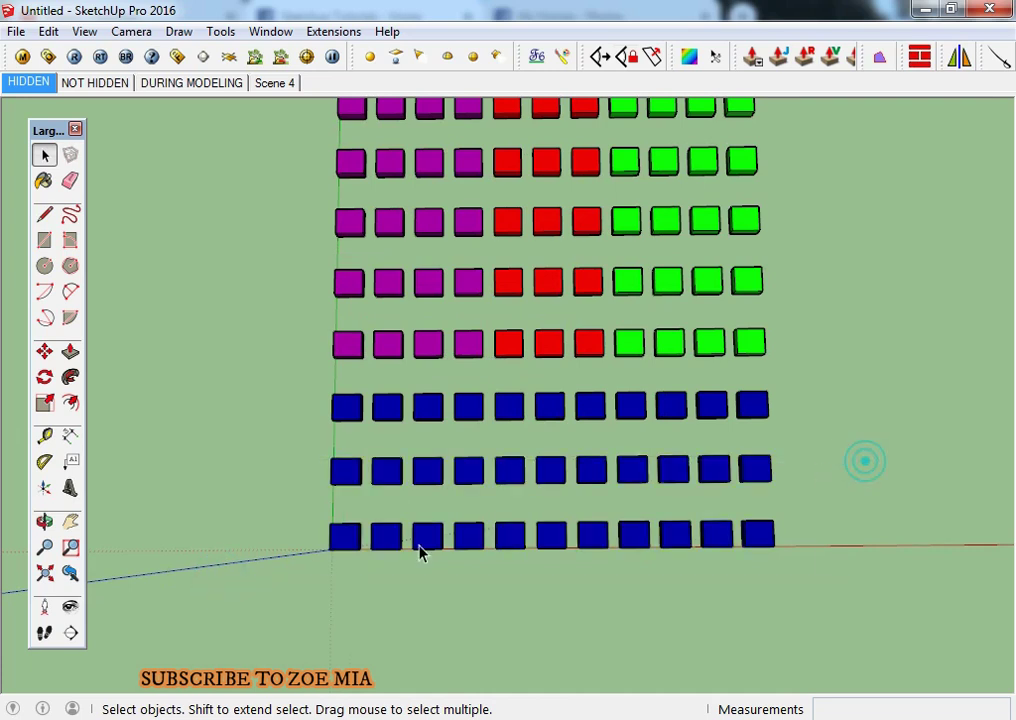
Select and then deselect the two leftmost purple cubes, then zoom back out.
scroll(390, 409, "up", 1)
scroll(377, 265, "up", 2)
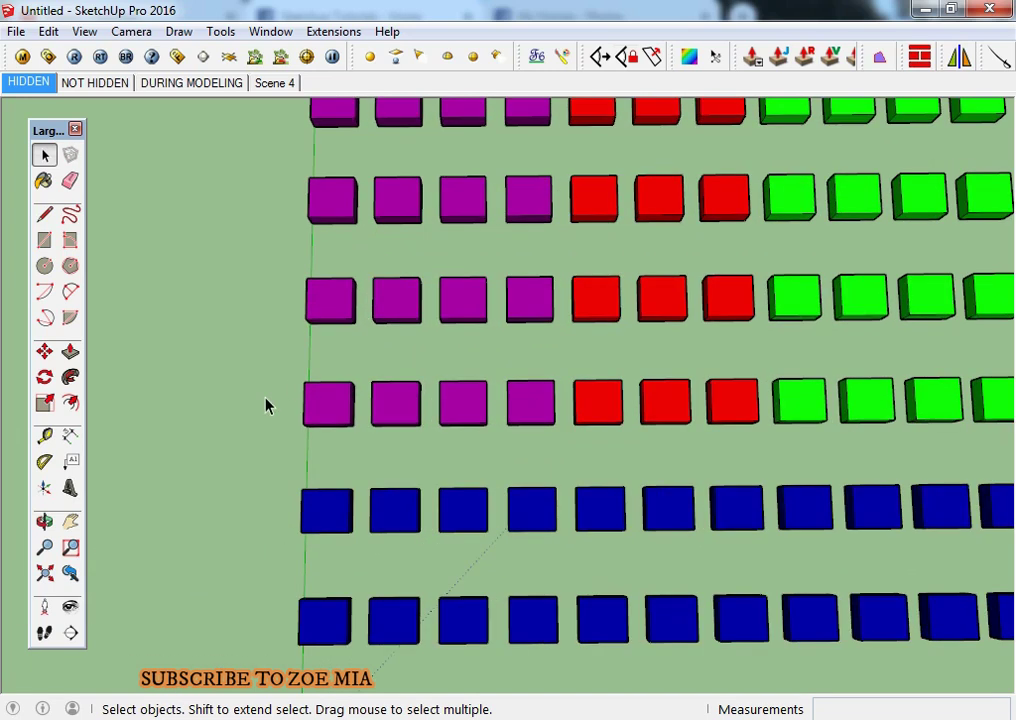
left_click_drag(440, 425, 385, 444)
left_click(268, 325)
scroll(313, 320, "up", 2)
scroll(383, 309, "up", 2)
left_click_drag(433, 386, 254, 460)
left_click_drag(130, 237, 392, 463)
scroll(415, 311, "down", 1)
scroll(415, 311, "down", 3)
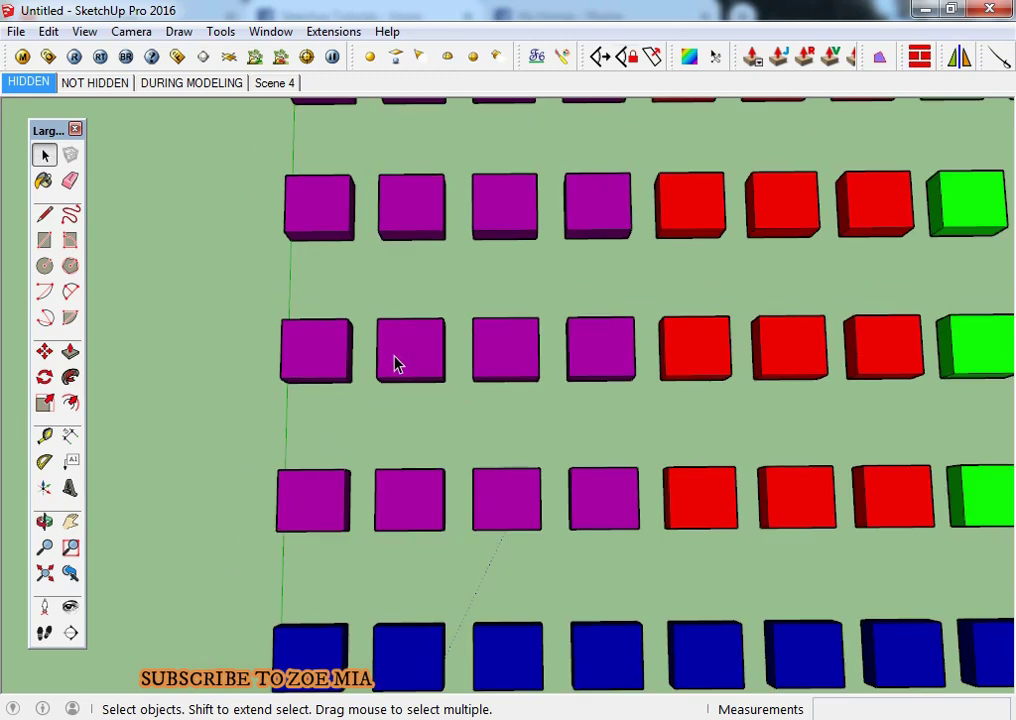
scroll(395, 358, "down", 4)
scroll(390, 363, "down", 3)
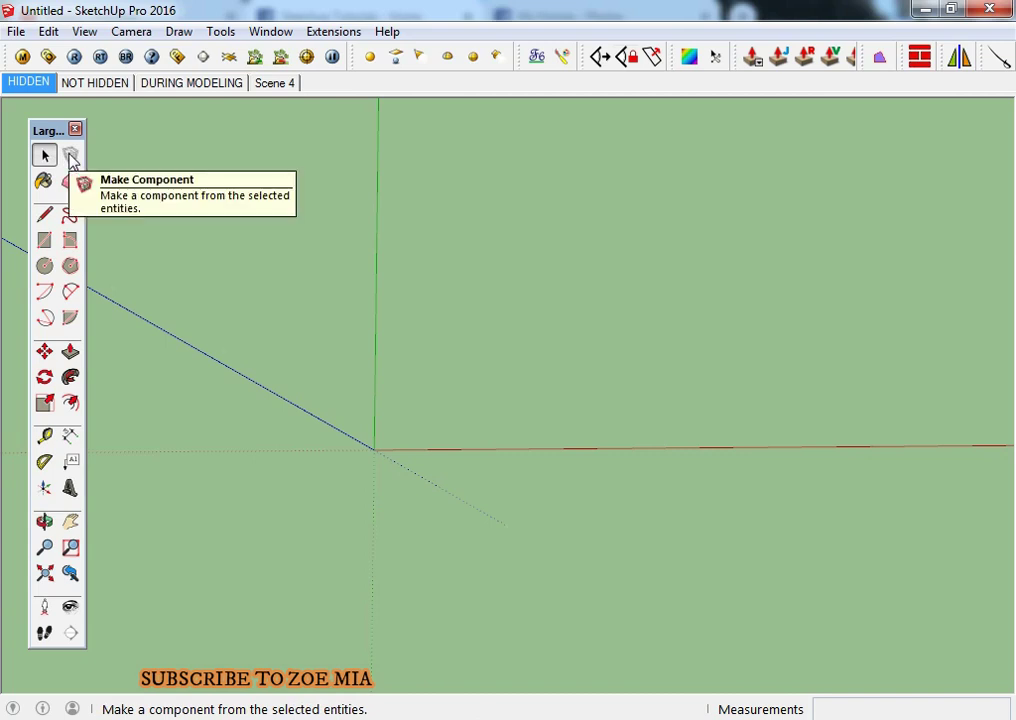
mouse_move(449, 454)
middle_mouse_down()
mouse_move(313, 456)
mouse_move(345, 447)
mouse_move(357, 458)
middle_mouse_up()
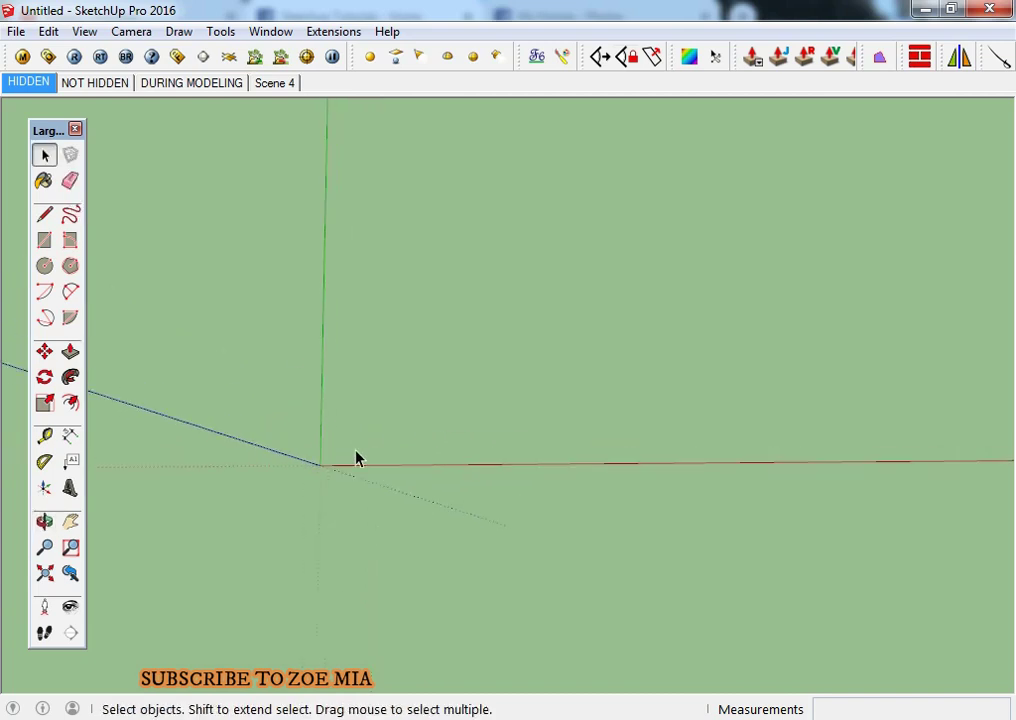
key("r")
left_click_drag(320, 464, 454, 374)
key("space")
left_click(386, 458)
mouse_move(379, 481)
middle_mouse_down()
mouse_move(408, 397)
mouse_move(558, 570)
mouse_move(553, 186)
middle_mouse_up()
key("p")
left_click(407, 423)
left_click(404, 329)
key("space")
mouse_move(551, 178)
left_mouse_down()
mouse_move(160, 590)
mouse_move(124, 519)
left_mouse_up()
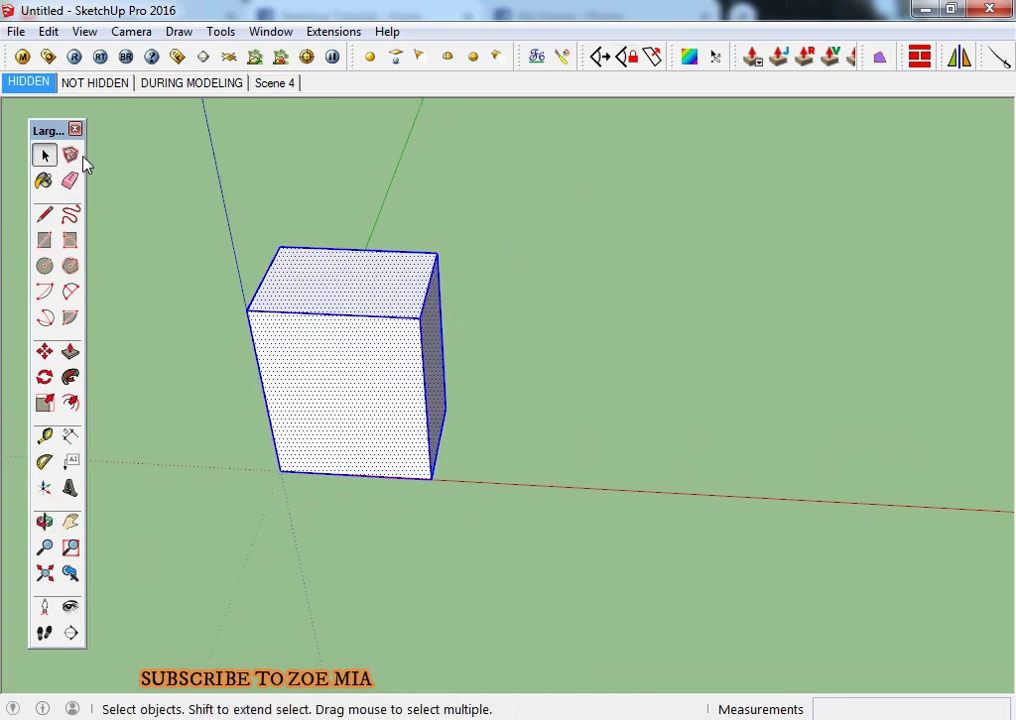
left_click(80, 158)
left_click(510, 264)
left_click(531, 257)
left_click_drag(533, 256, 388, 280)
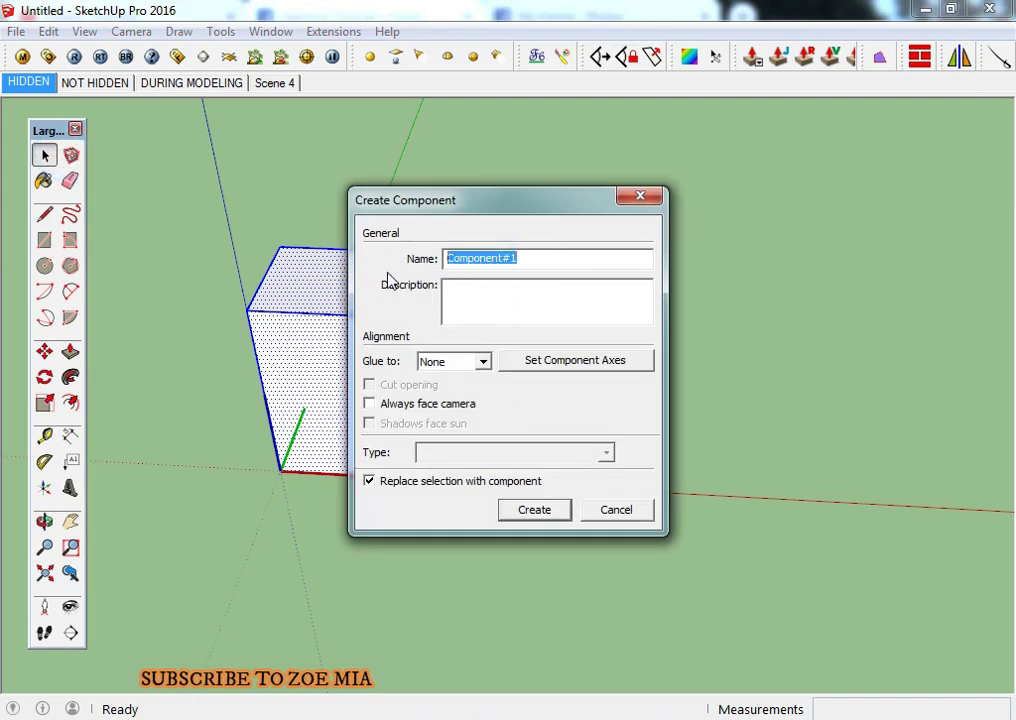
type("BOX")
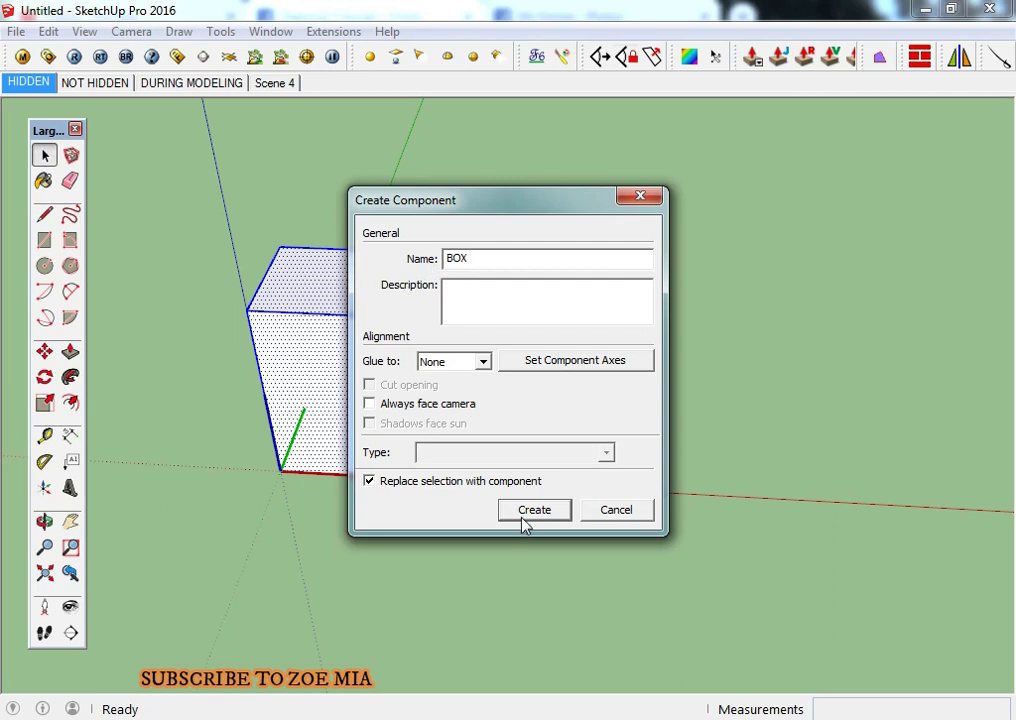
left_click(522, 518)
middle_click_drag(376, 378, 524, 342)
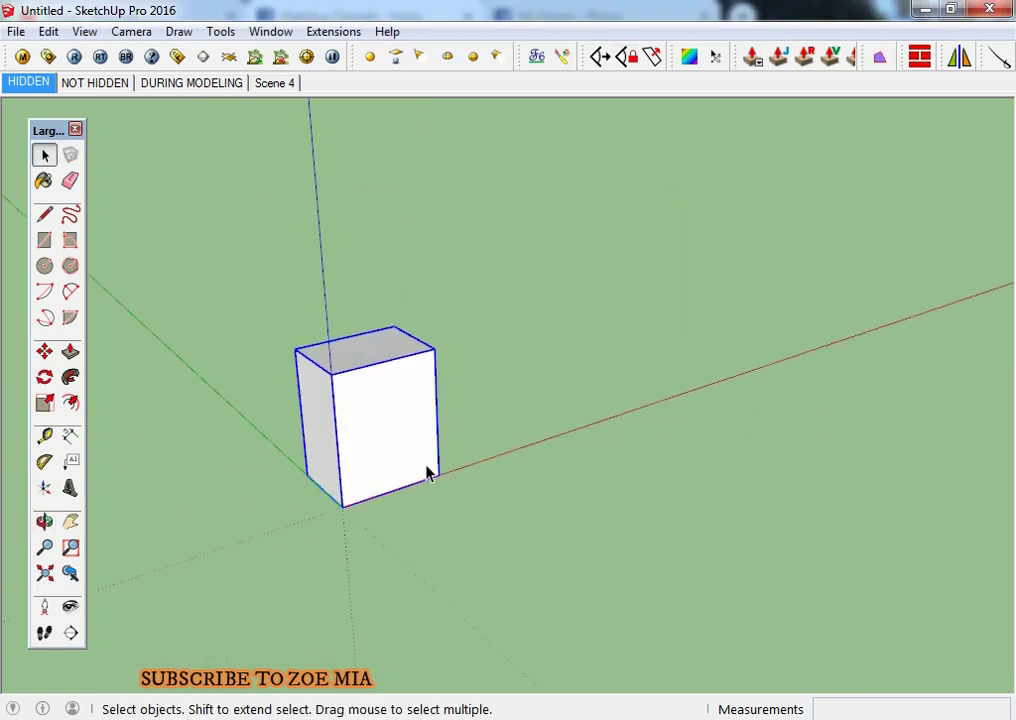
middle_click_drag(428, 474, 314, 472)
key("m")
left_click(340, 558)
key("ctrl")
left_click(530, 515)
key("space")
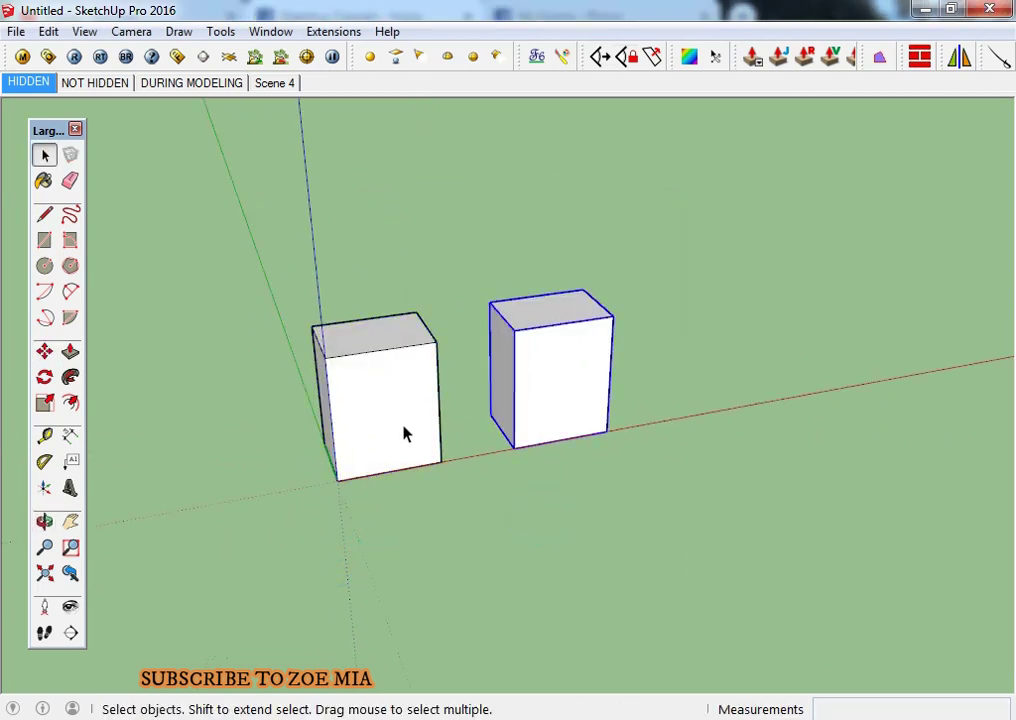
double_click(385, 333)
key("p")
left_click_drag(385, 333, 380, 405)
key("space")
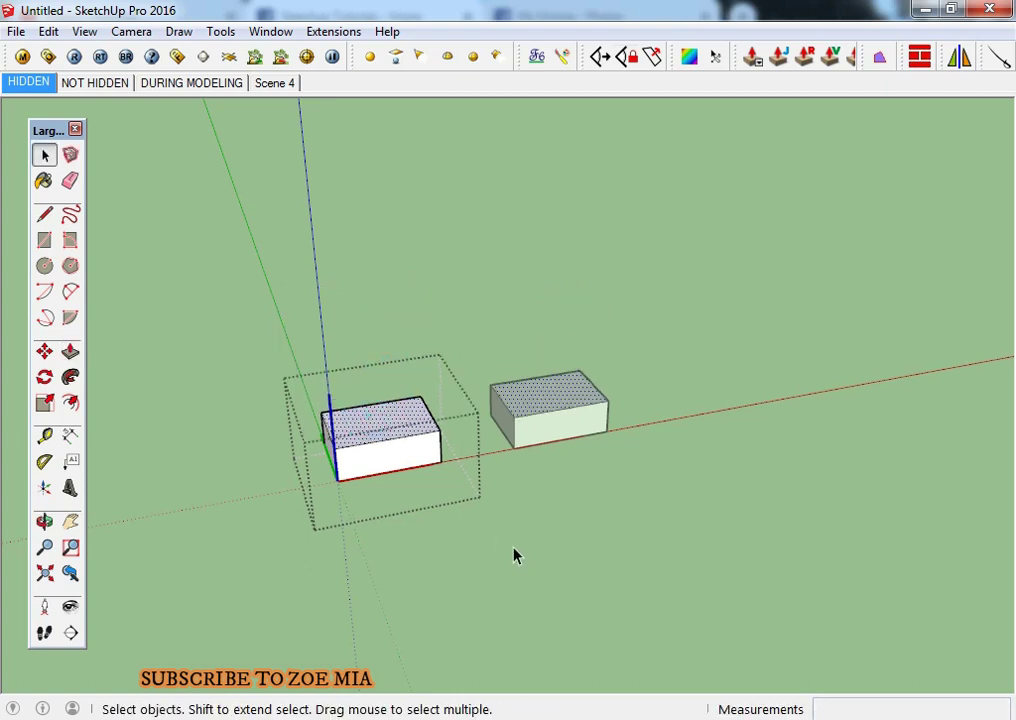
left_click(418, 490)
left_click_drag(545, 433, 268, 503)
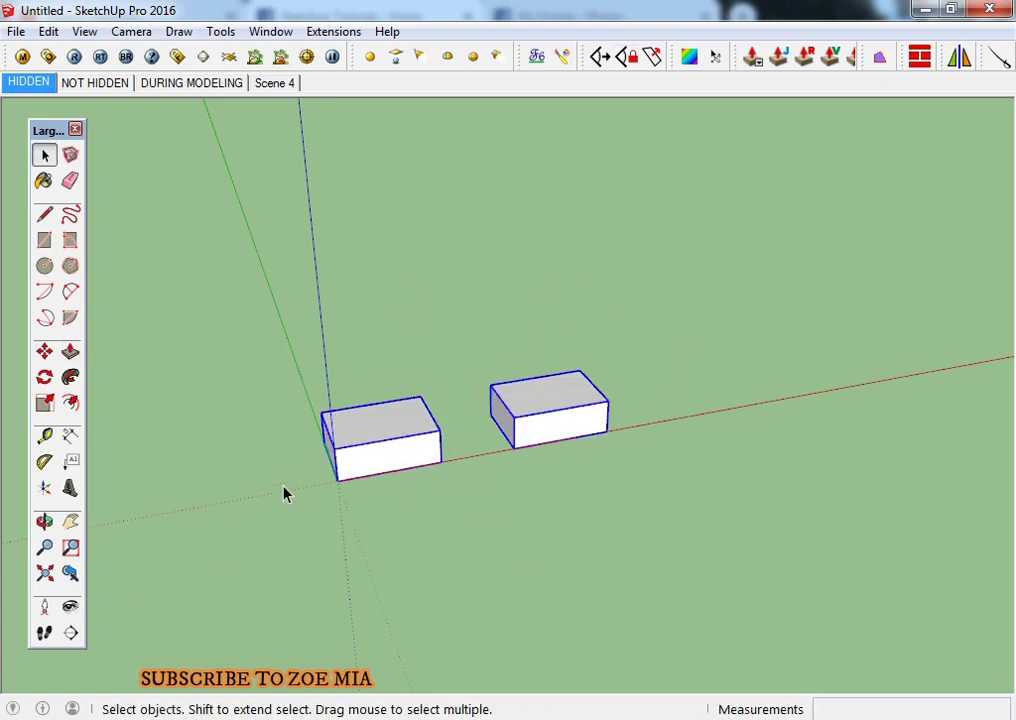
key("Delete")
mouse_move(438, 415)
middle_mouse_down()
mouse_move(363, 490)
mouse_move(181, 429)
middle_mouse_up()
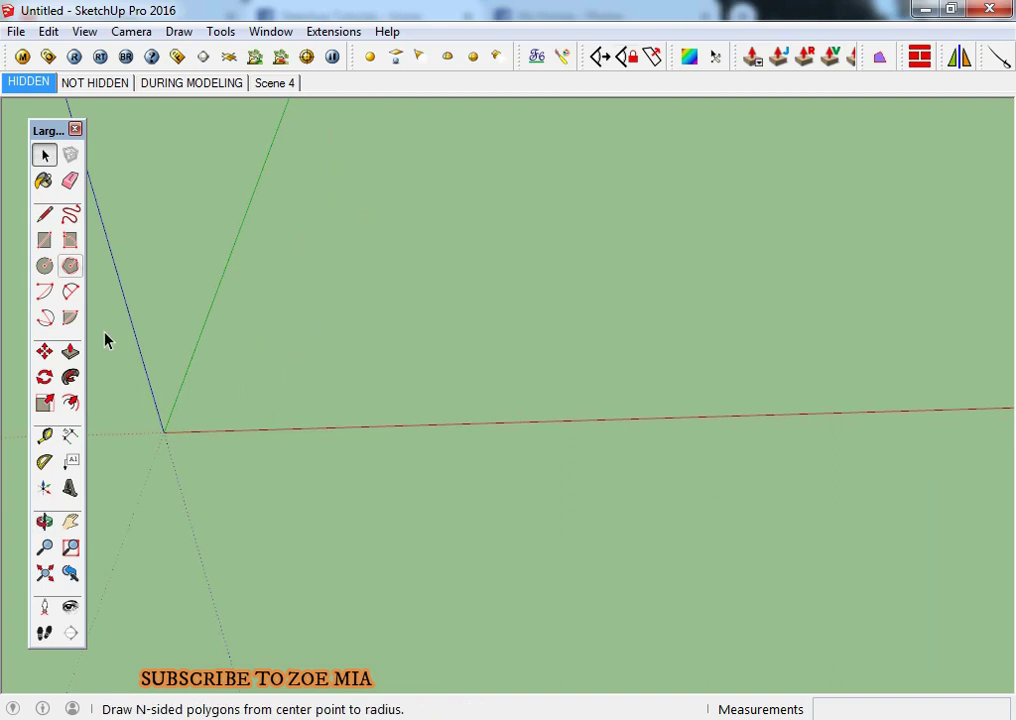
Orbit toward the axes origin and draw a rectangle starting at the origin.
left_click(44, 180)
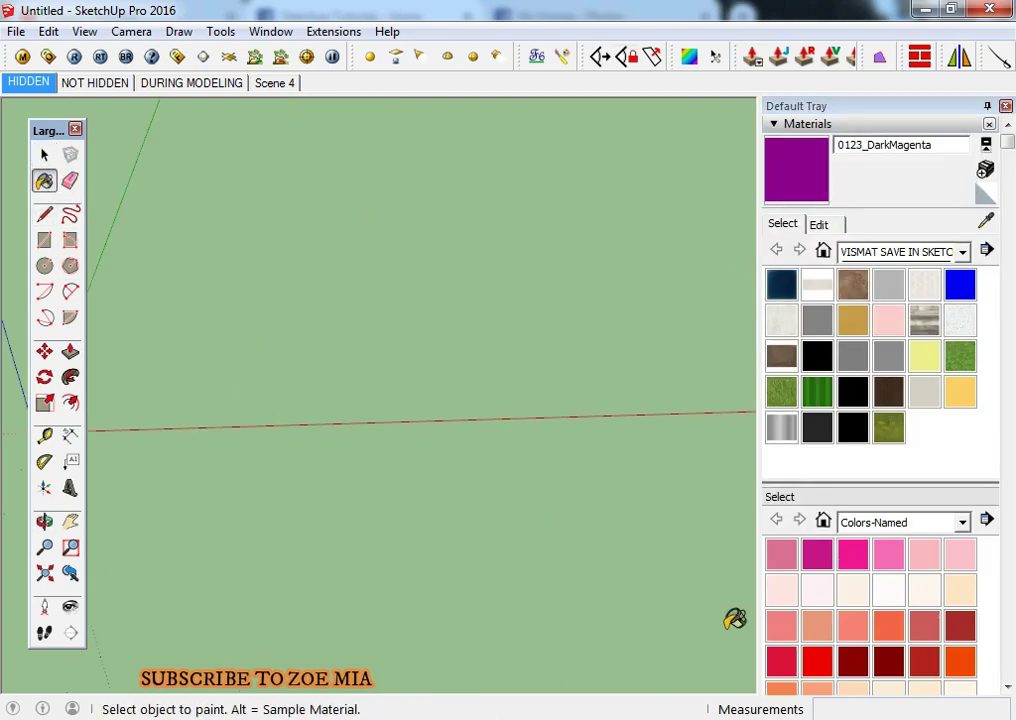
key("space")
middle_click_drag(651, 474, 528, 460)
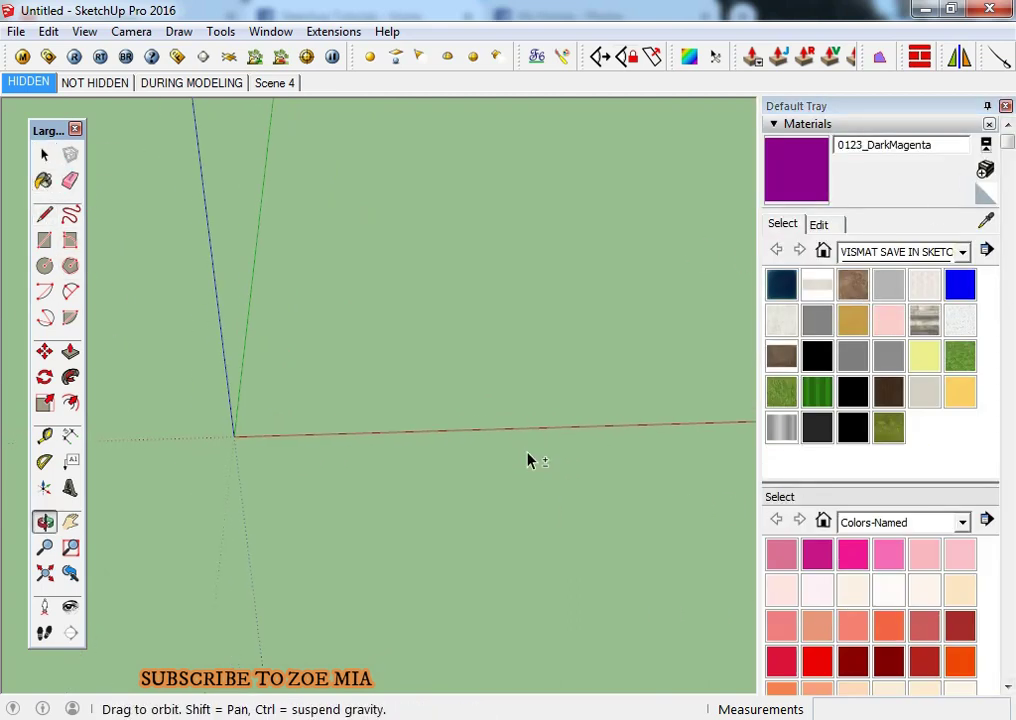
key("r")
left_click(234, 435)
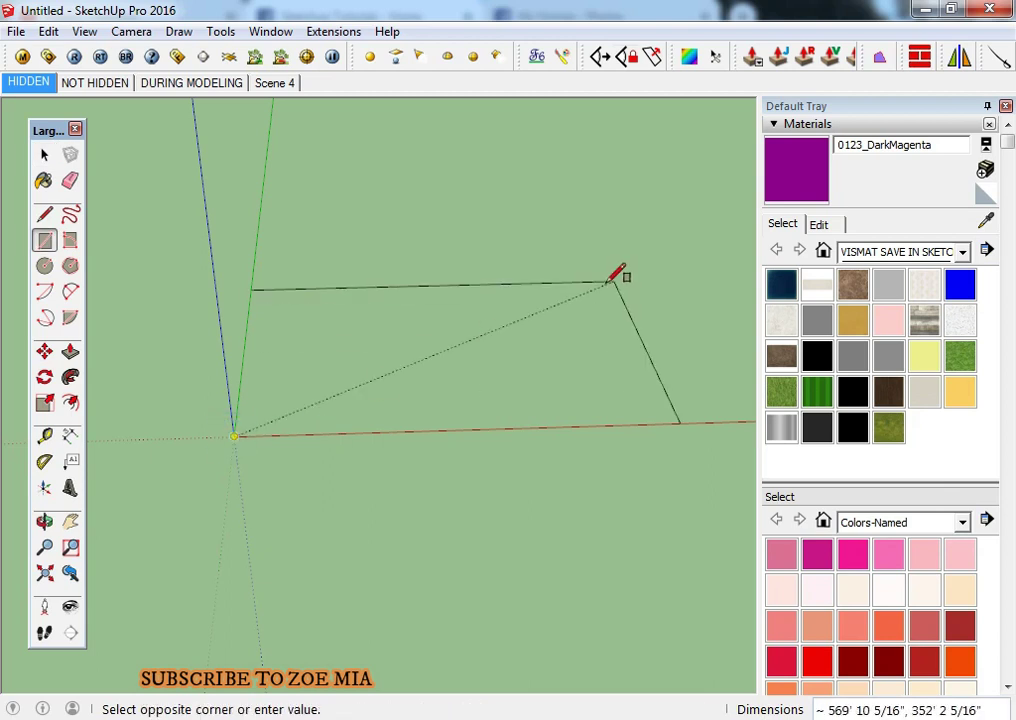
left_click(610, 285)
Push/Pull the rectangle up into a box and orbit to view it in perspective.
key("space")
key("p")
left_click(410, 404)
left_click(408, 220)
key("space")
mouse_move(501, 528)
middle_mouse_down()
mouse_move(397, 220)
mouse_move(430, 290)
middle_mouse_up()
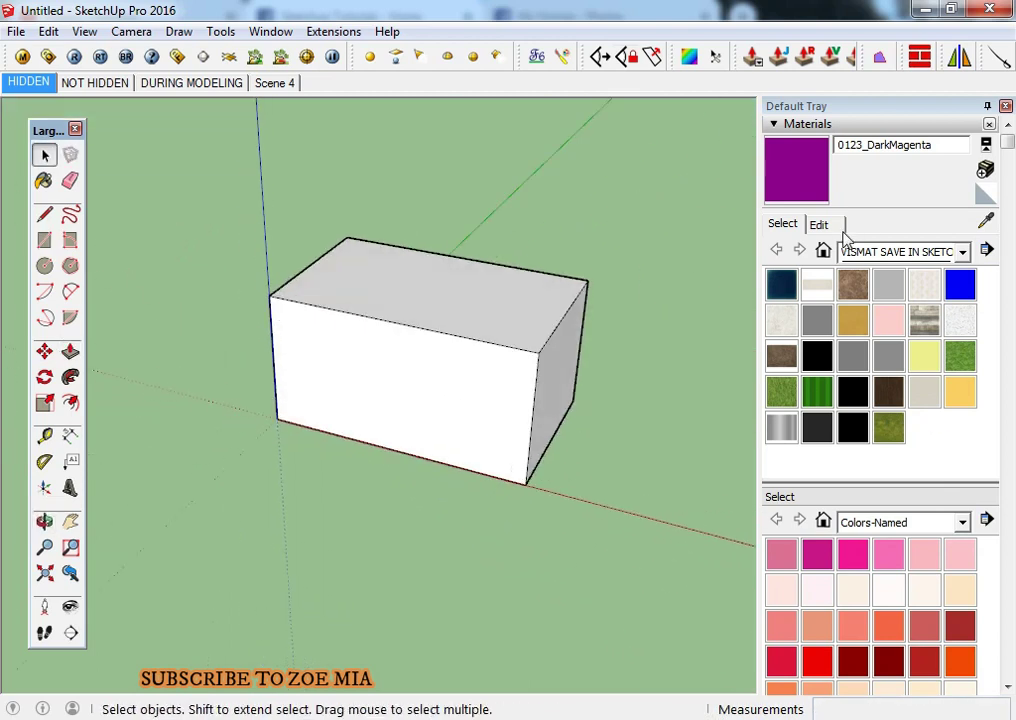
Switch the Materials library to Colors and enlarge the swatch area.
left_click(885, 255)
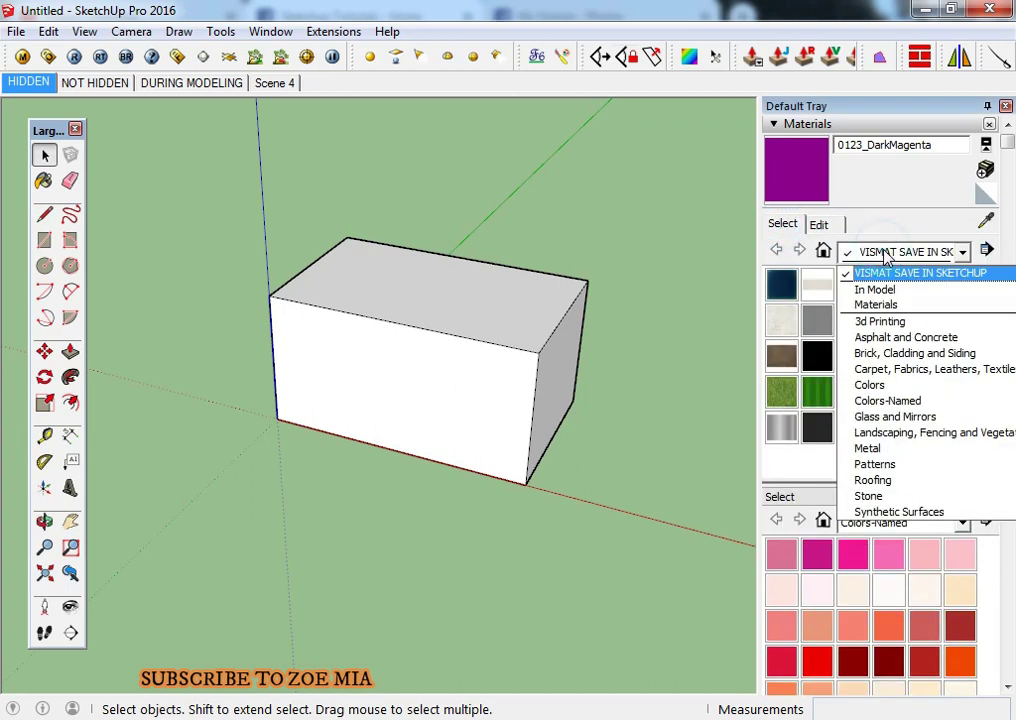
left_click(899, 254)
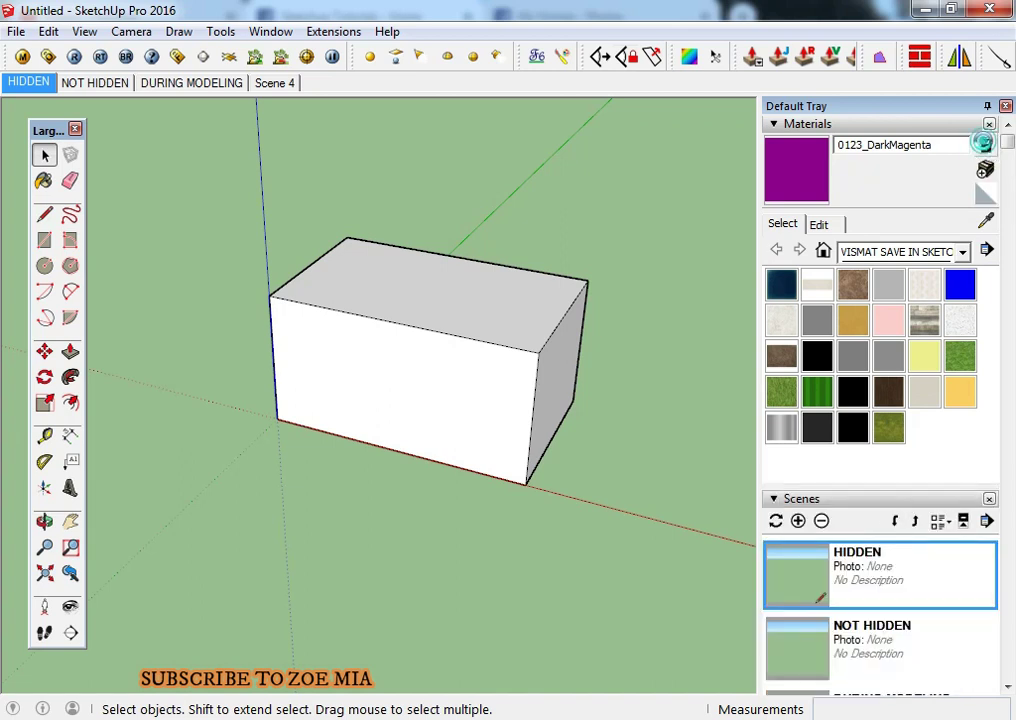
left_click(986, 168)
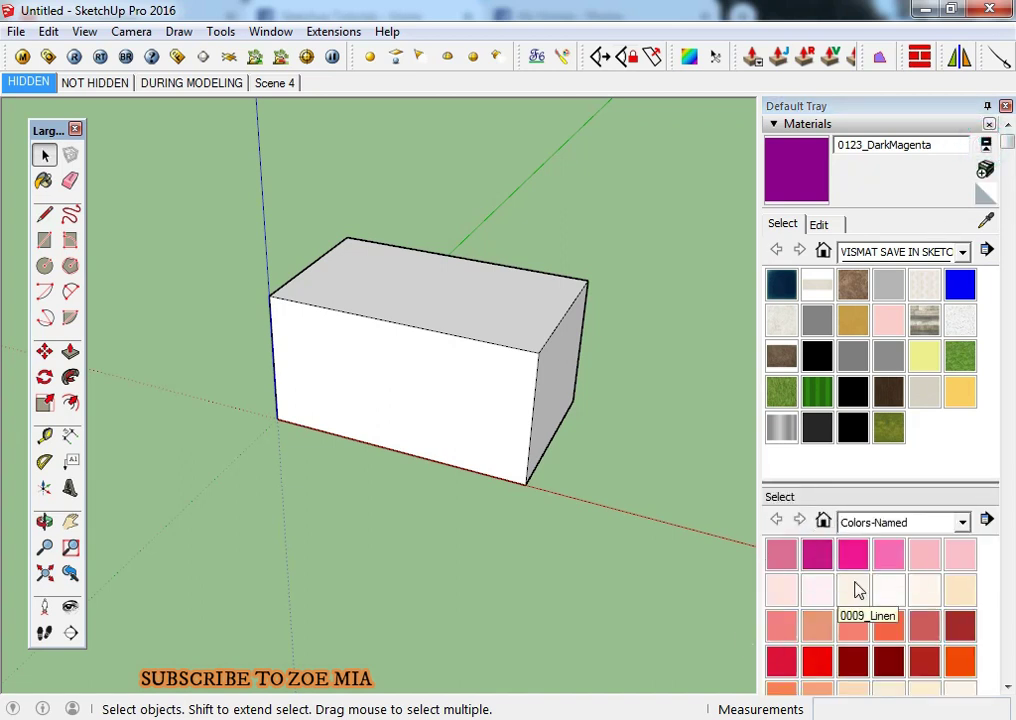
left_click(797, 226)
left_click(880, 252)
left_click(855, 384)
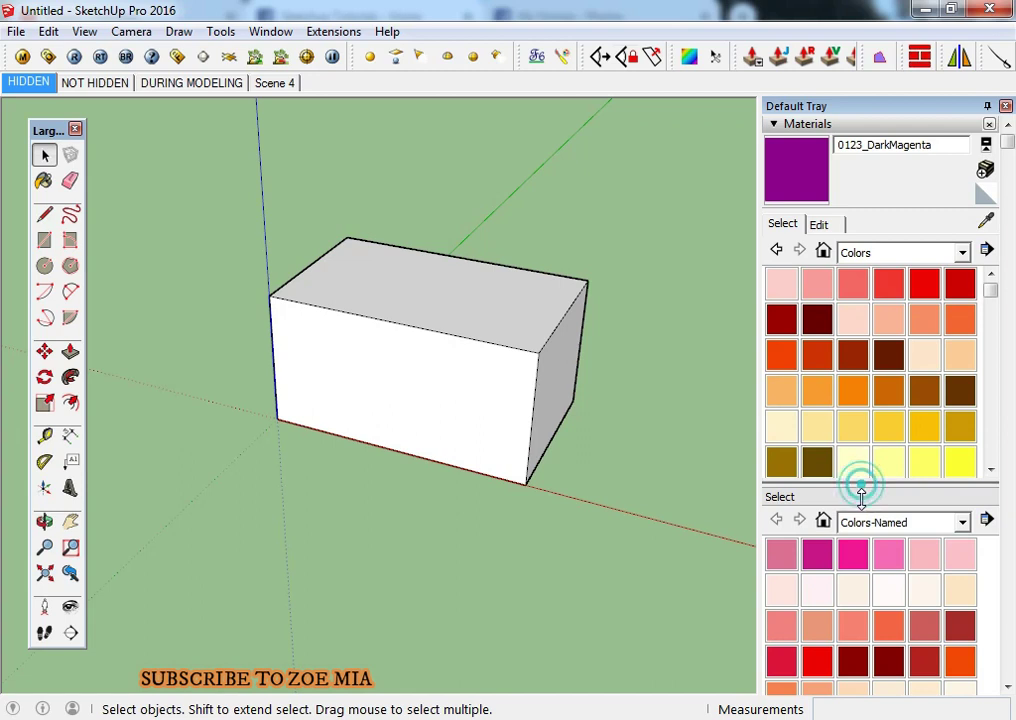
left_click_drag(861, 493, 861, 499)
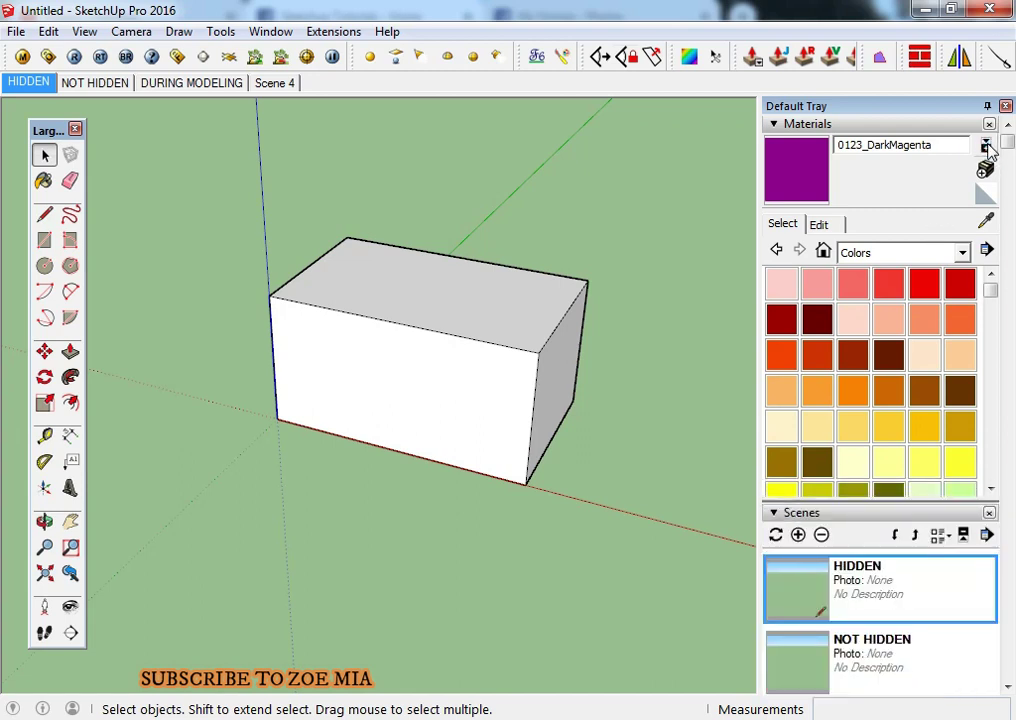
Paint the top face with red Color B06 and the right side with yellow Color D03.
left_click(817, 355)
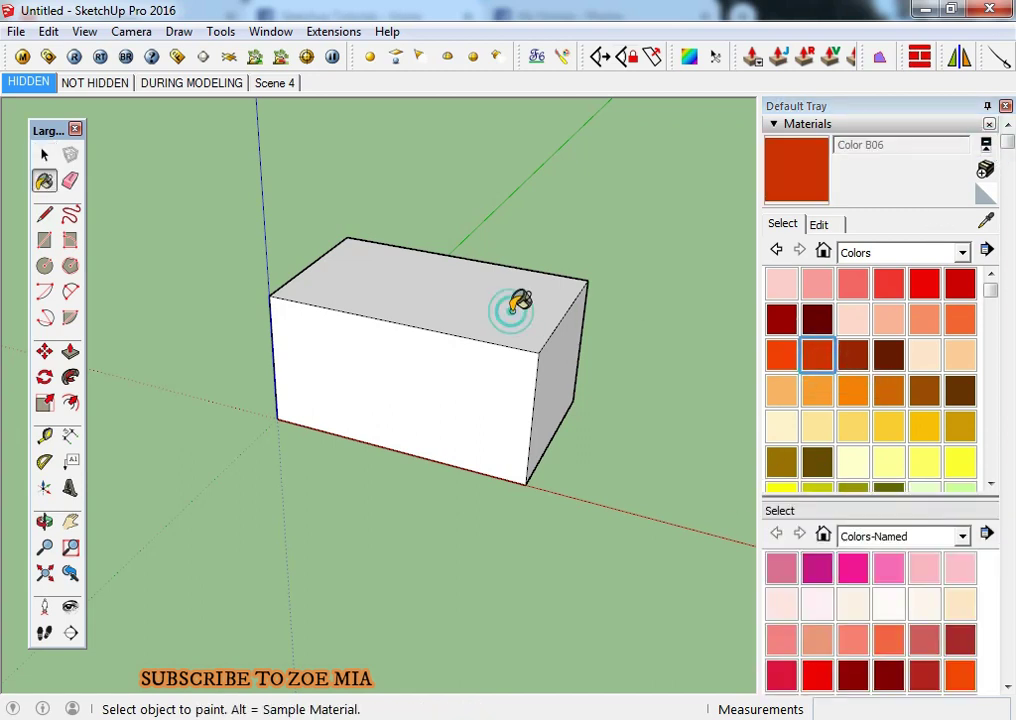
left_click(512, 305)
left_click(853, 427)
middle_click_drag(538, 393, 535, 390)
left_click(535, 390)
Paint the front face with the Herringbone material from the Tile library.
left_click(880, 253)
left_click(900, 404)
left_click(903, 253)
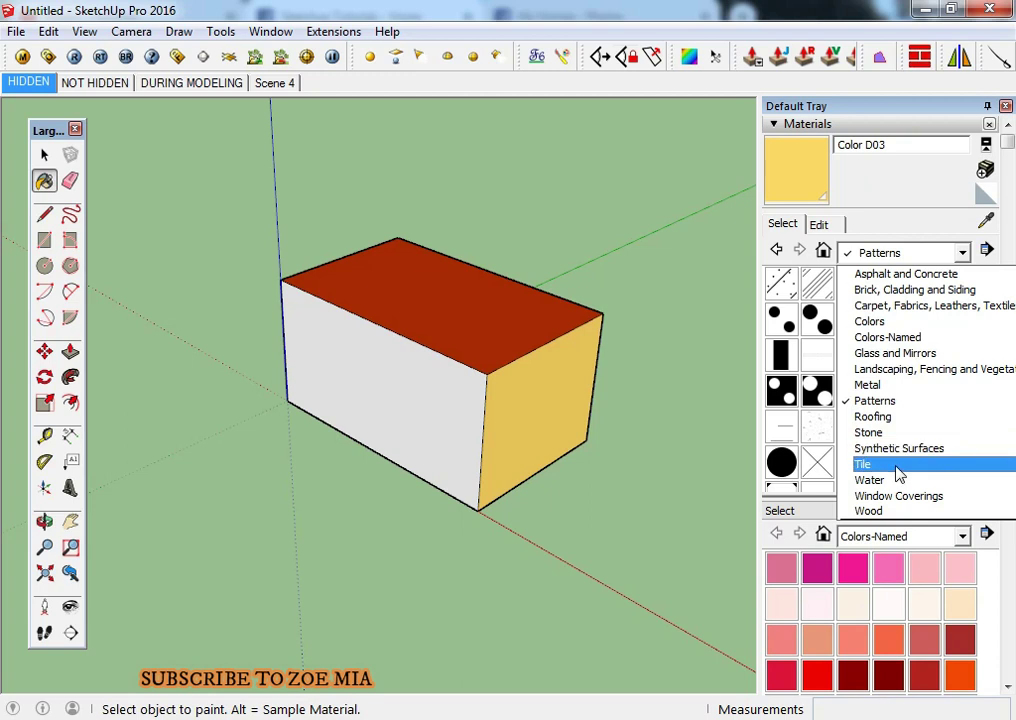
left_click(898, 475)
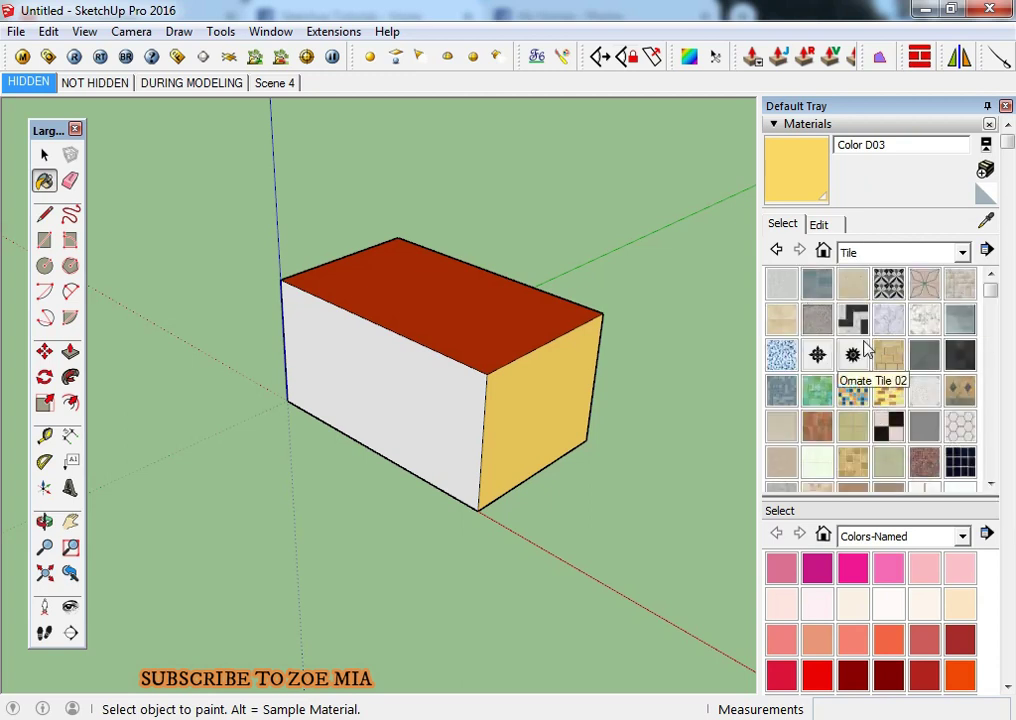
left_click(852, 318)
left_click(466, 403)
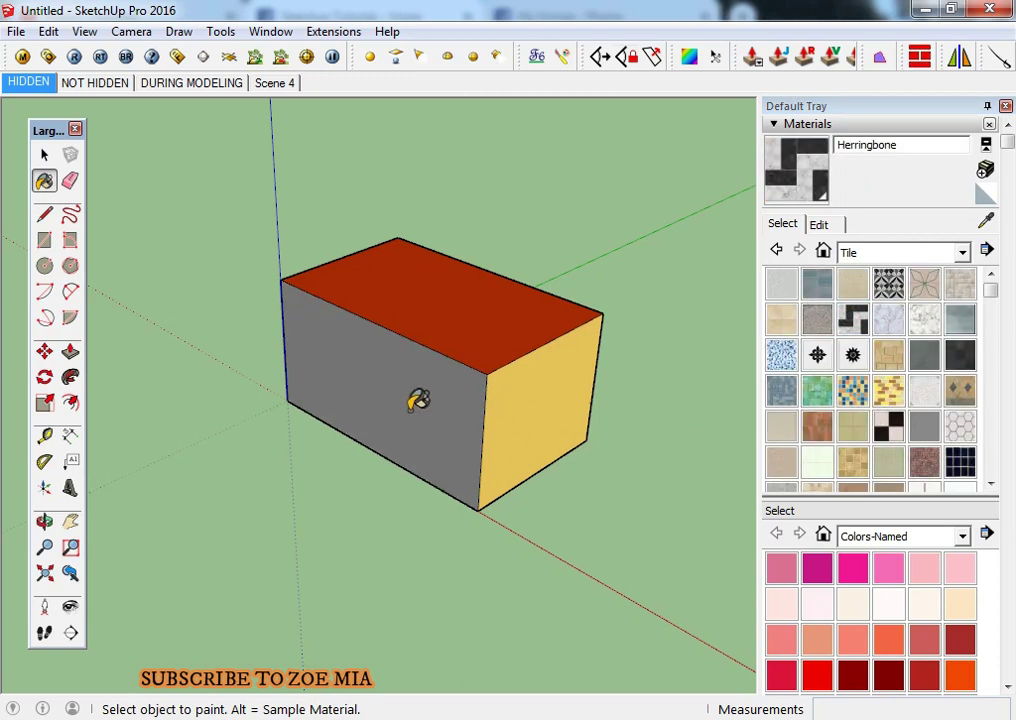
scroll(418, 400, "up", 5)
middle_click_drag(458, 431, 565, 316)
Open the Herringbone material's Edit settings and change the texture width value.
key("space")
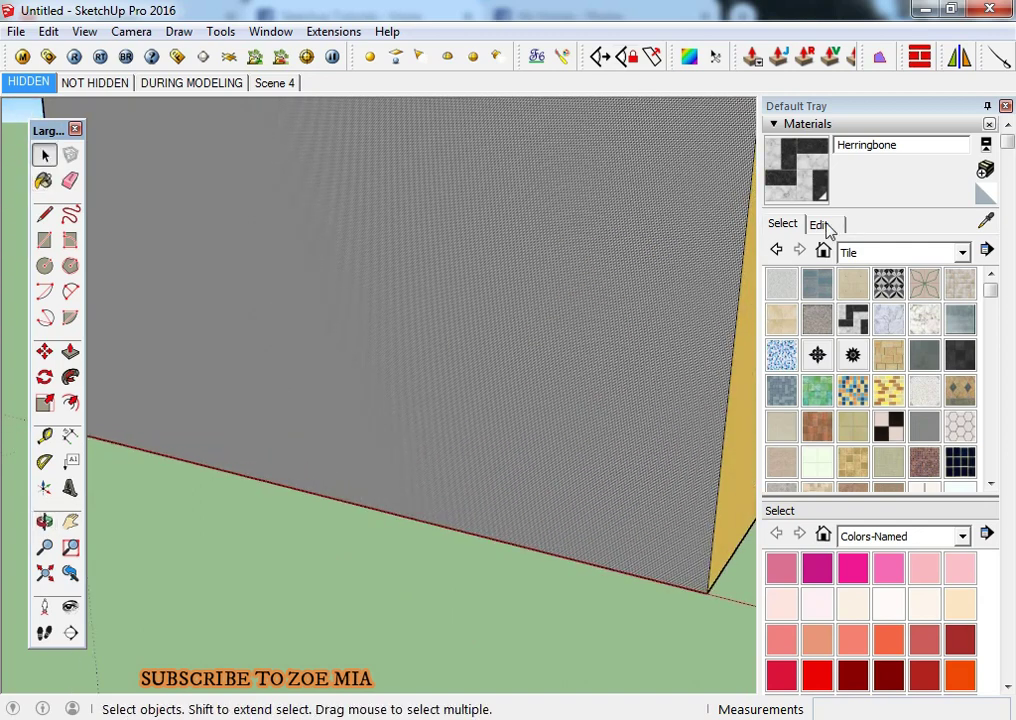
left_click(820, 224)
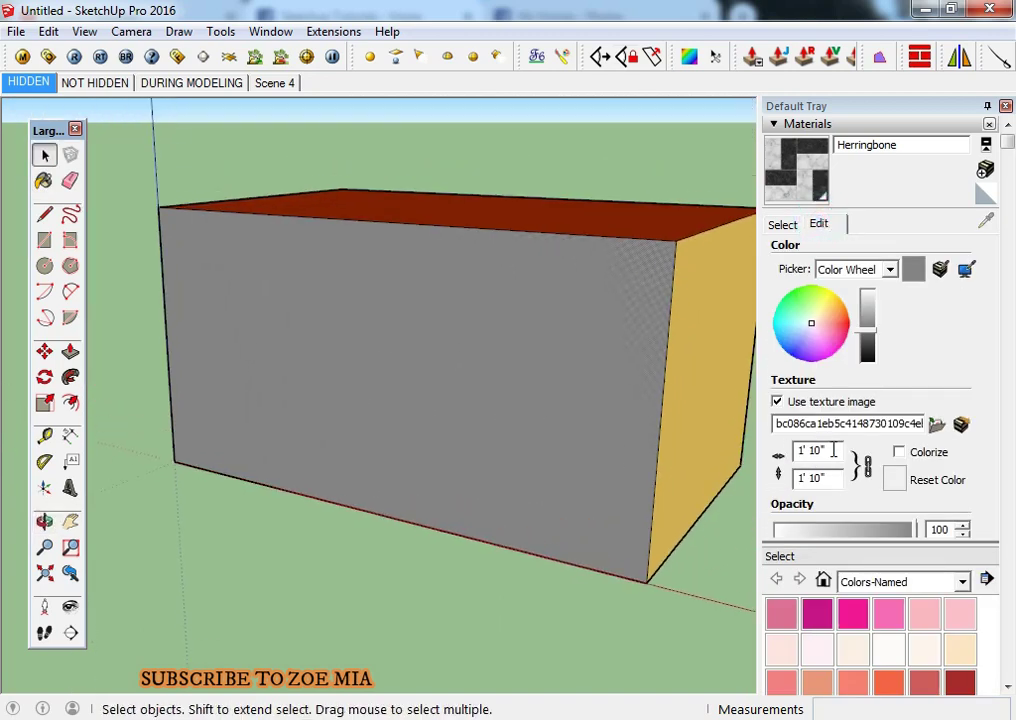
left_click_drag(833, 450, 750, 472)
type("00")
key("Return")
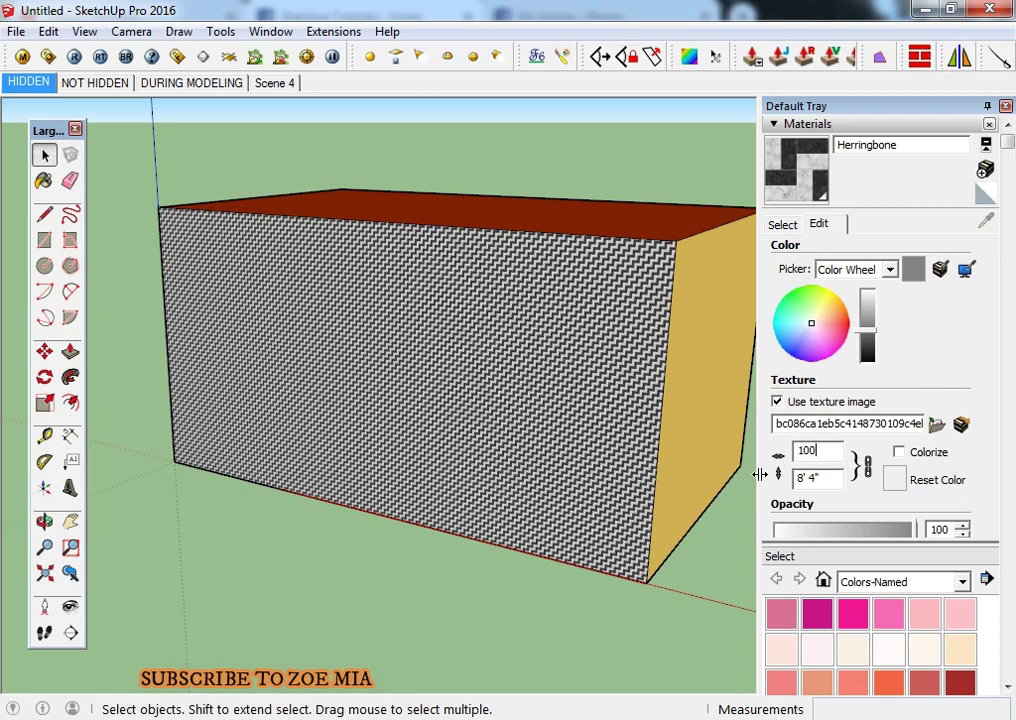
key("BackSpace")
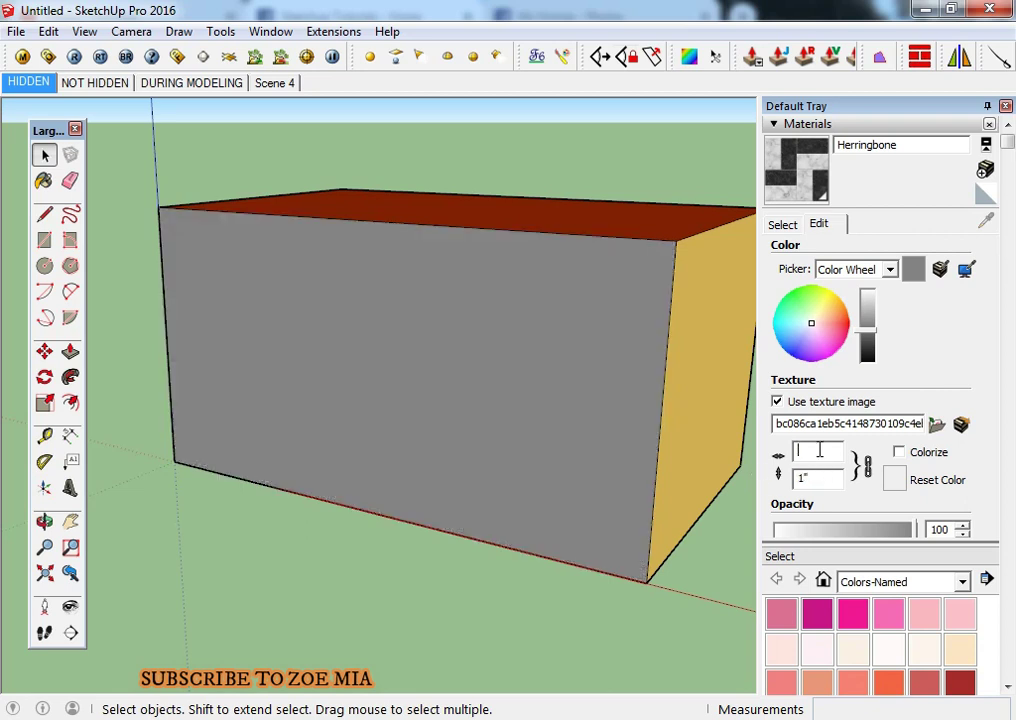
type("500")
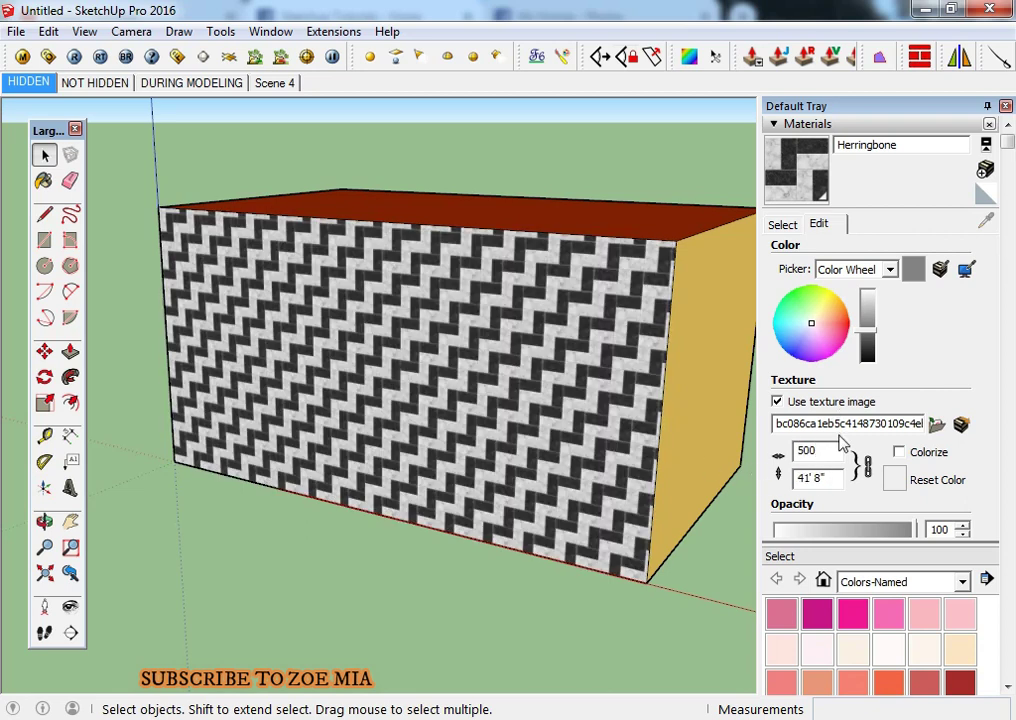
Unlink the texture's width from its height and enter a width of 1000.
scroll(494, 356, "up", 3)
middle_click_drag(494, 356, 744, 306)
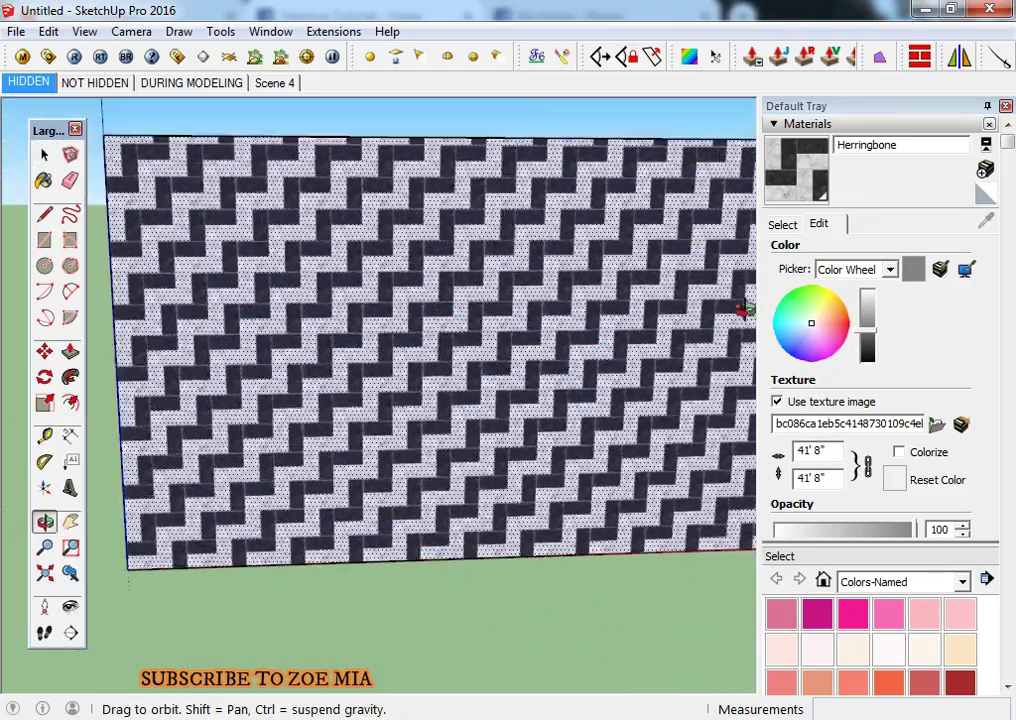
scroll(474, 326, "up", 3)
scroll(474, 326, "up", 2)
scroll(447, 336, "down", 5)
scroll(537, 390, "down", 5)
mouse_move(311, 404)
middle_mouse_down()
mouse_move(428, 424)
mouse_move(249, 472)
middle_mouse_up()
middle_click_drag(278, 392, 680, 465)
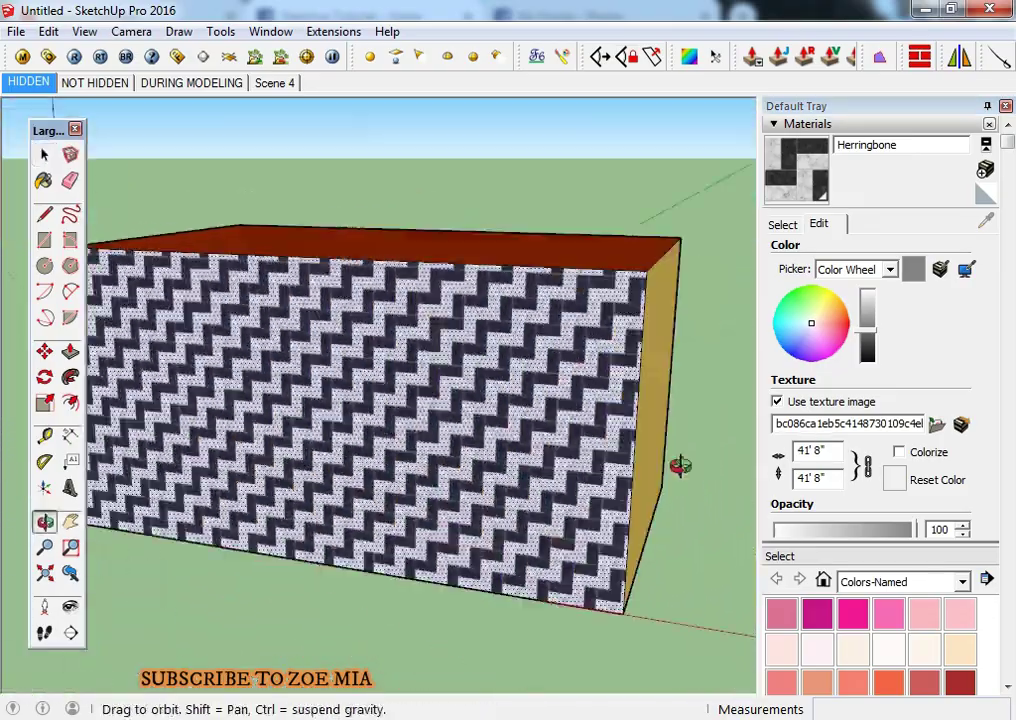
scroll(680, 465, "up", 4)
left_click(861, 472)
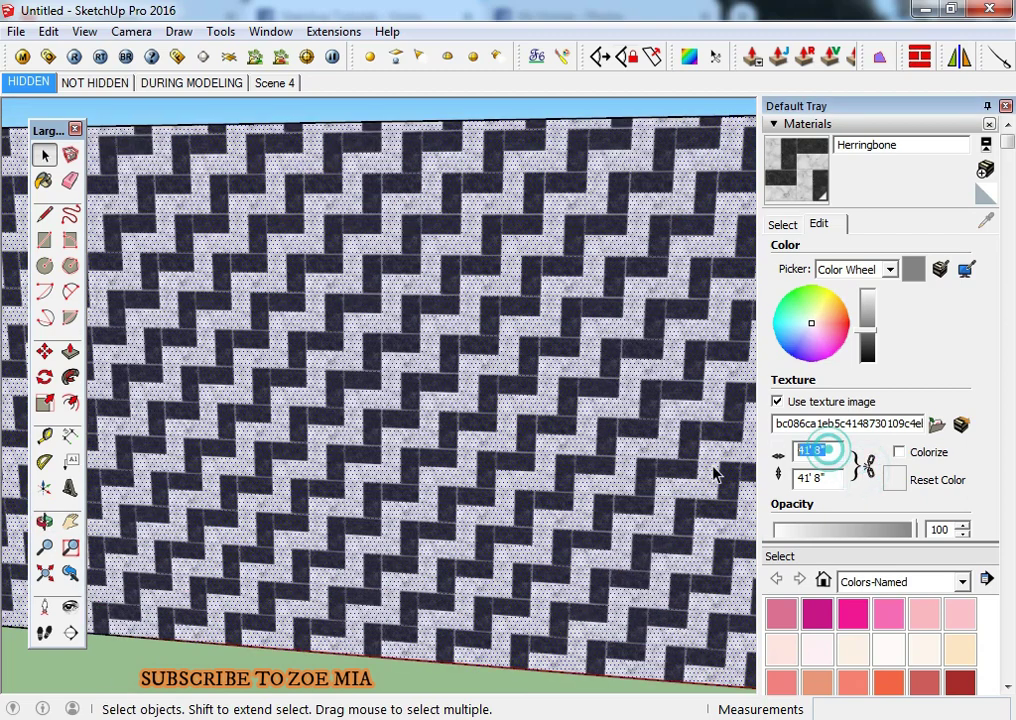
type("800")
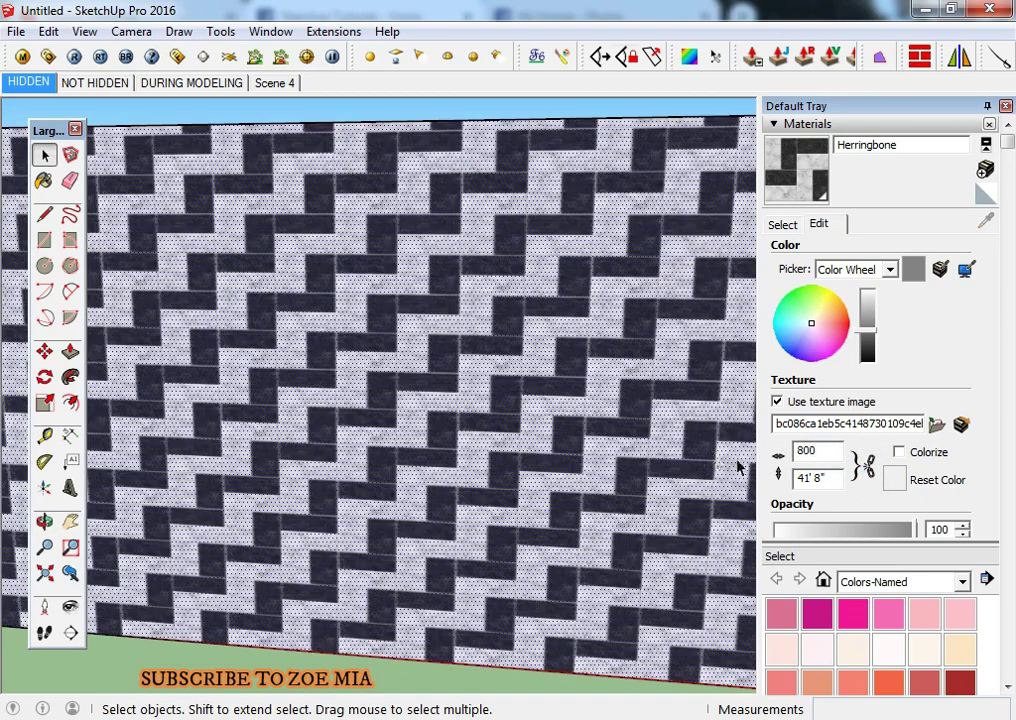
double_click(819, 450)
type("100")
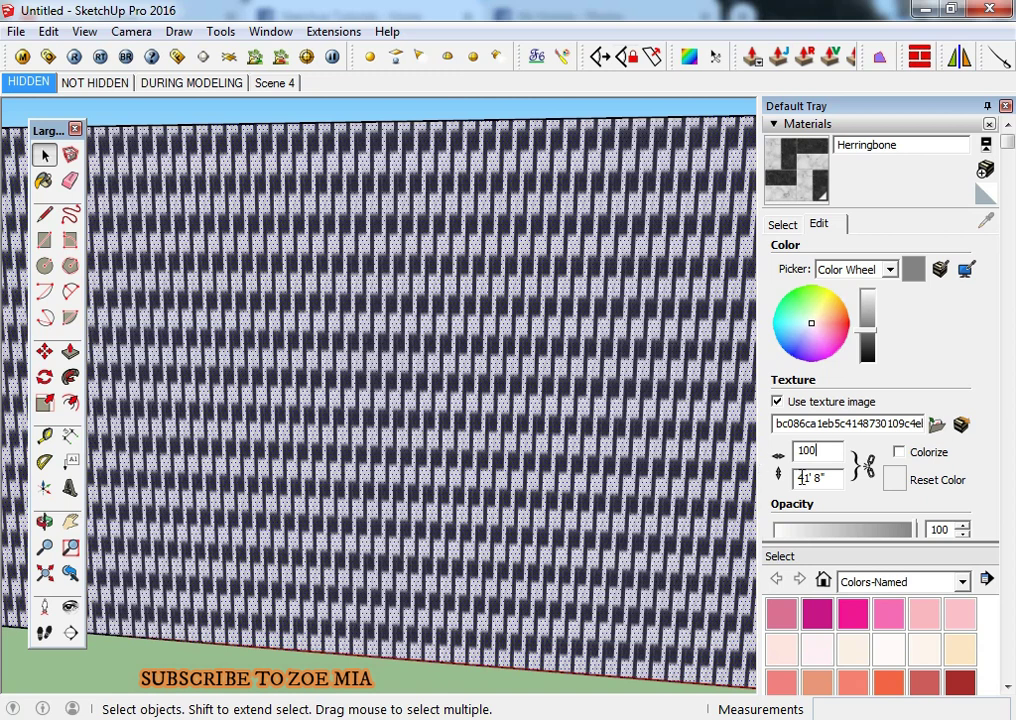
type("0")
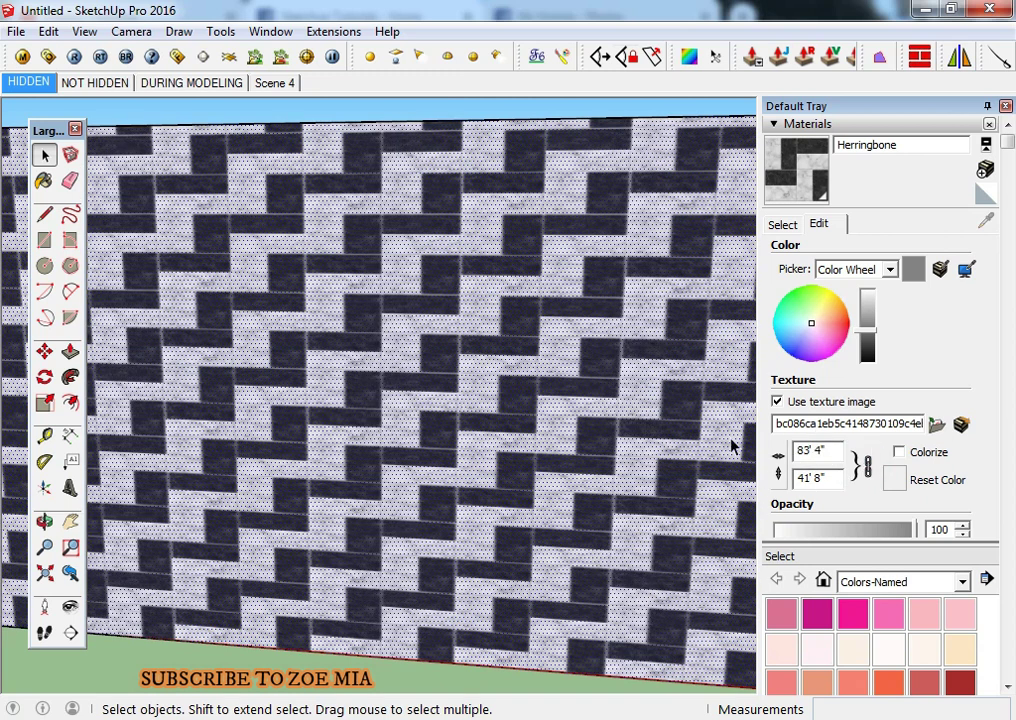
Set the texture width and height both to 1000, giving 83' 4" by 83' 4".
scroll(447, 404, "down", 5)
scroll(665, 483, "up", 1)
scroll(750, 470, "up", 2)
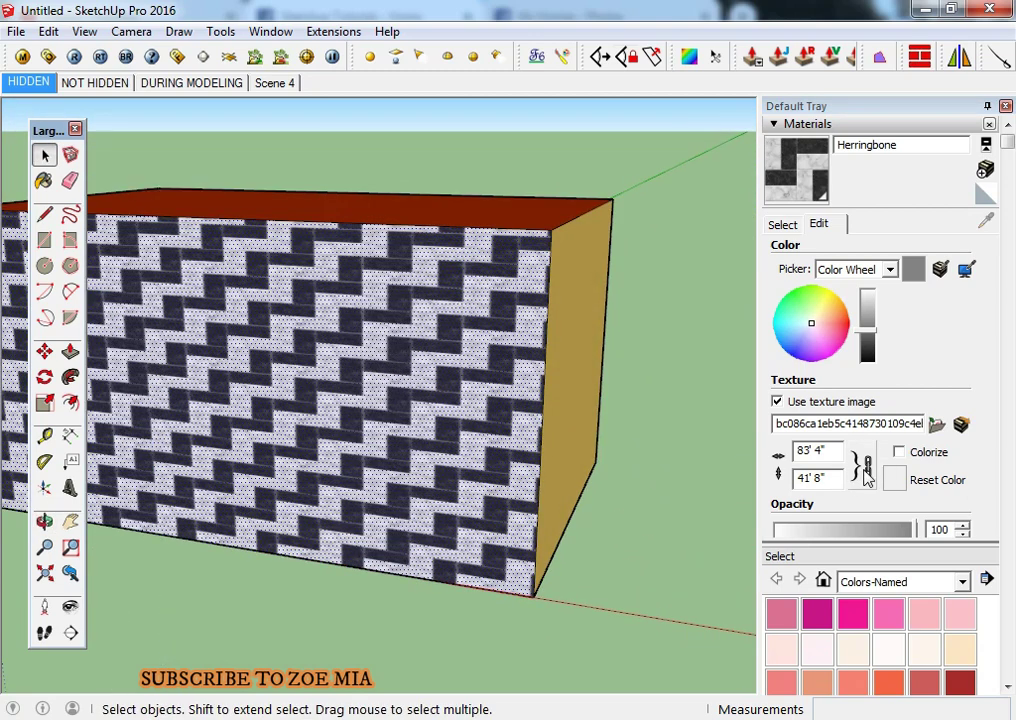
left_click(866, 472)
type("000")
left_click(834, 476)
type("1000")
key("Return")
scroll(494, 415, "down", 2)
mouse_move(494, 415)
middle_mouse_down()
mouse_move(617, 368)
mouse_move(324, 427)
mouse_move(296, 397)
mouse_move(965, 193)
middle_mouse_up()
scroll(296, 397, "up", 2)
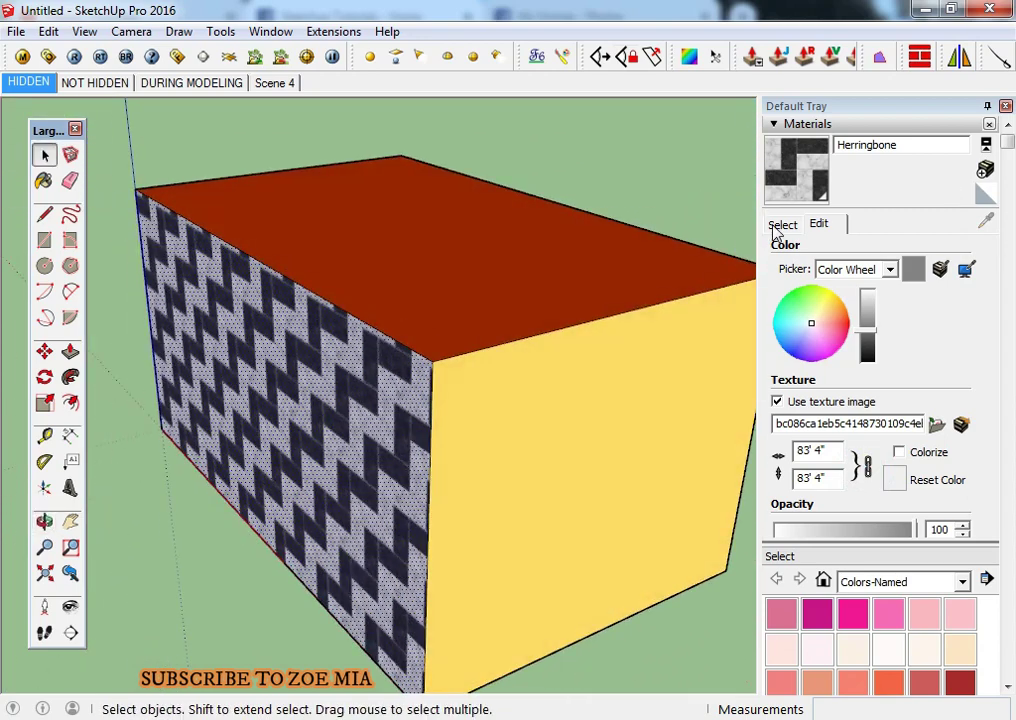
Sample the yellow, red and herringbone faces' materials with the eyedropper.
left_click(782, 224)
middle_click_drag(567, 295, 1008, 228)
left_click(985, 222)
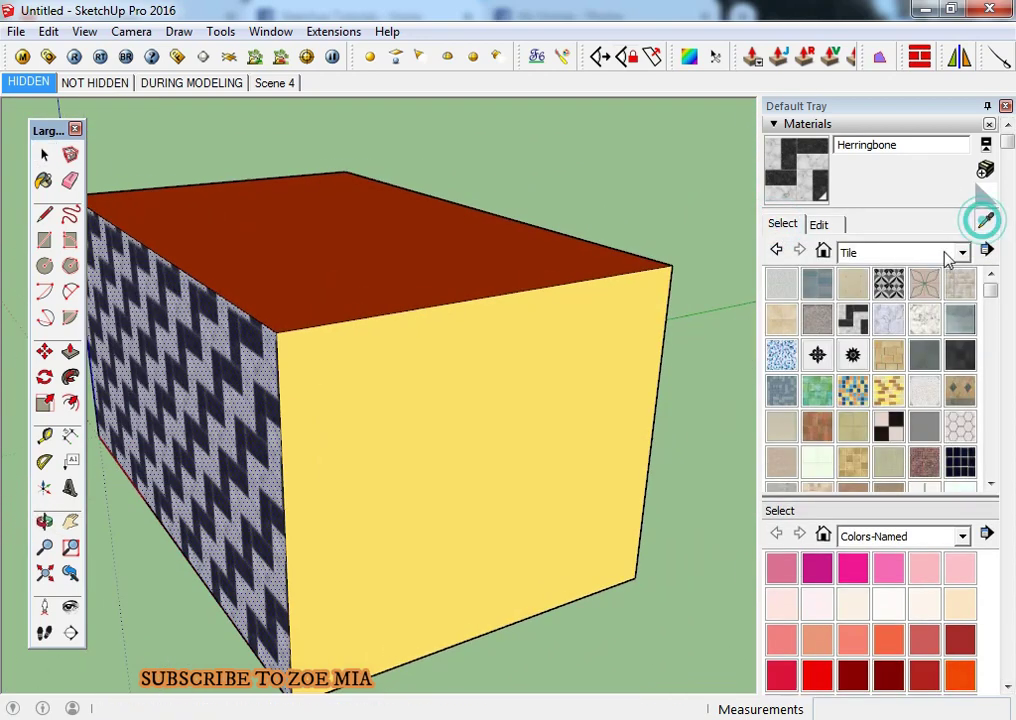
left_click(553, 381)
mouse_move(553, 381)
middle_mouse_down()
mouse_move(497, 322)
mouse_move(820, 177)
mouse_move(540, 395)
middle_mouse_up()
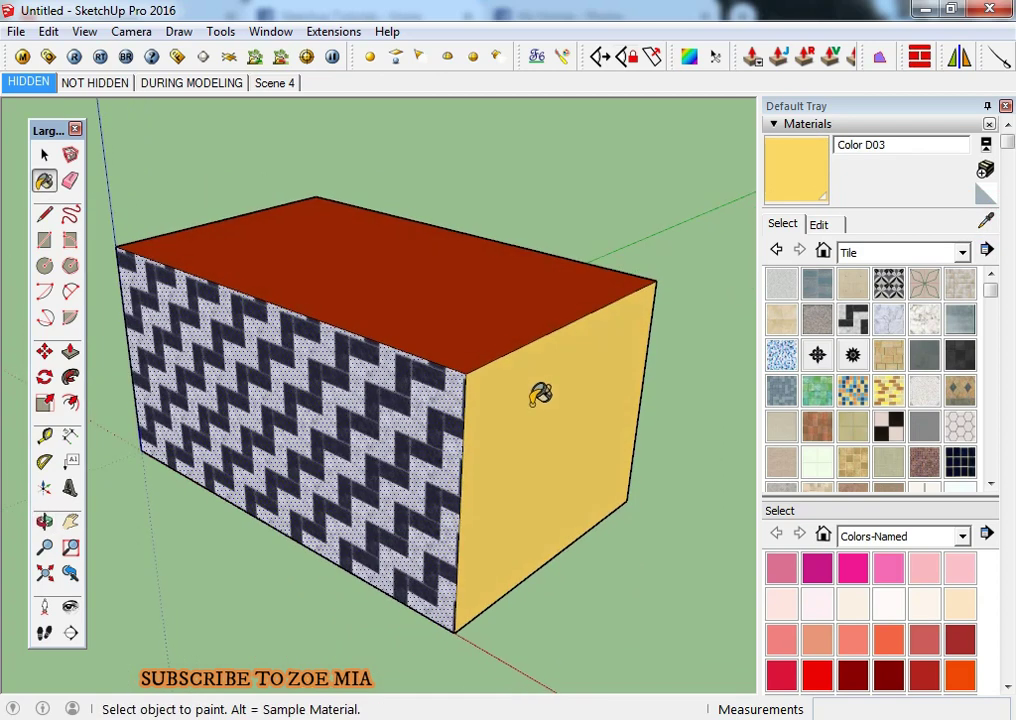
left_click(513, 310, "alt")
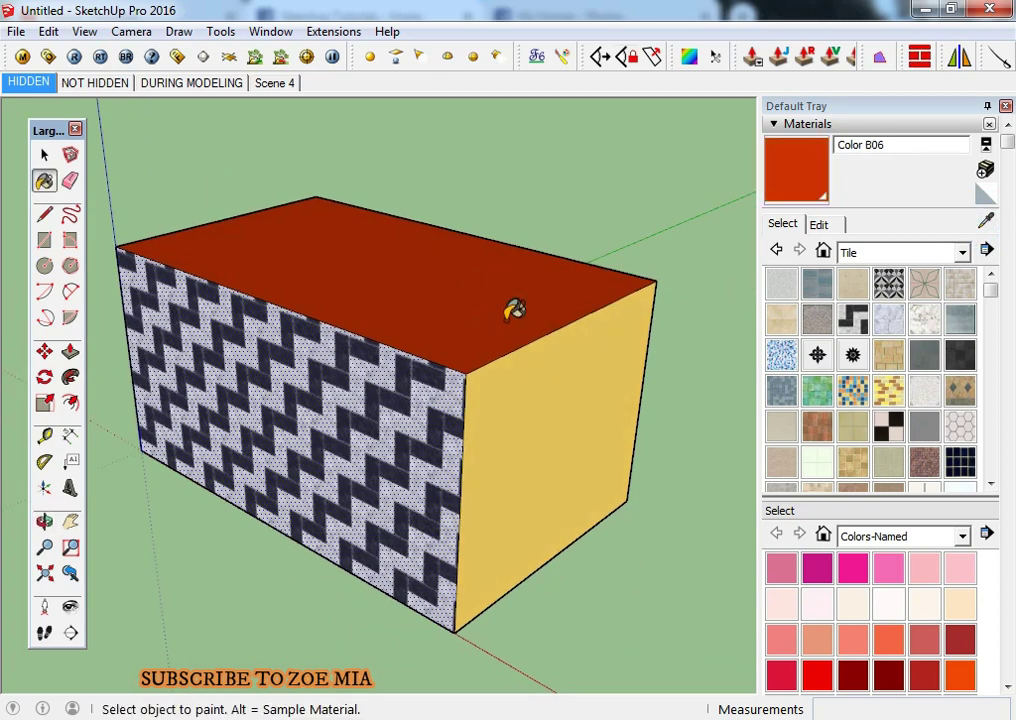
left_click(985, 222)
left_click(345, 390)
Sample the yellow face's Color D03 material and browse for a texture image for it.
middle_click_drag(465, 431, 600, 360)
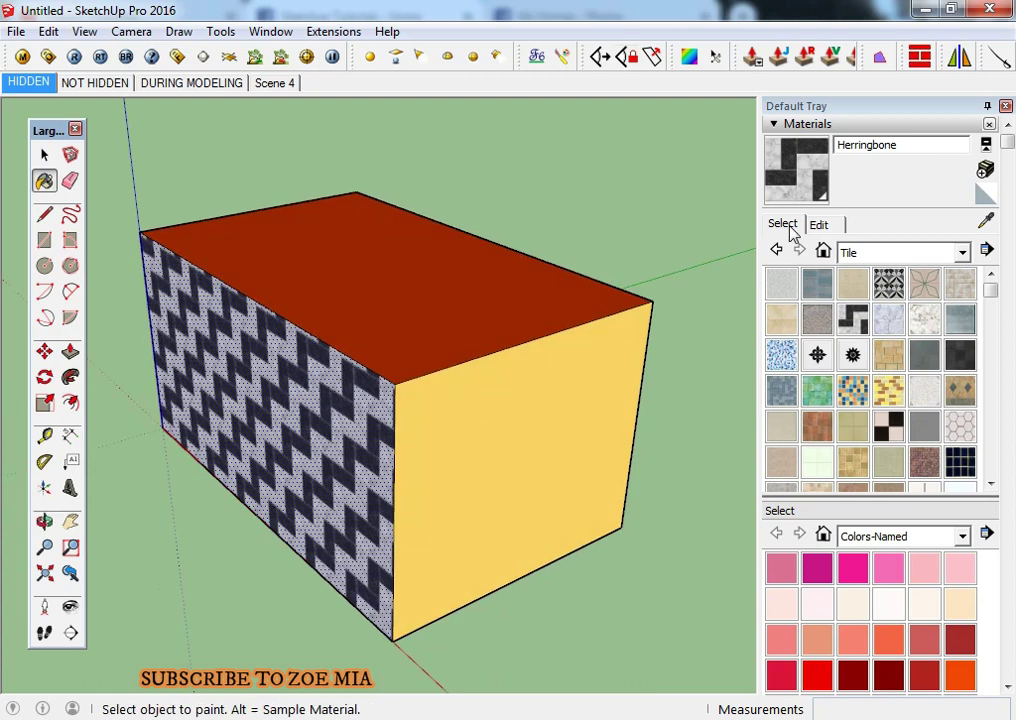
left_click(819, 224)
left_click(780, 224)
left_click(985, 221)
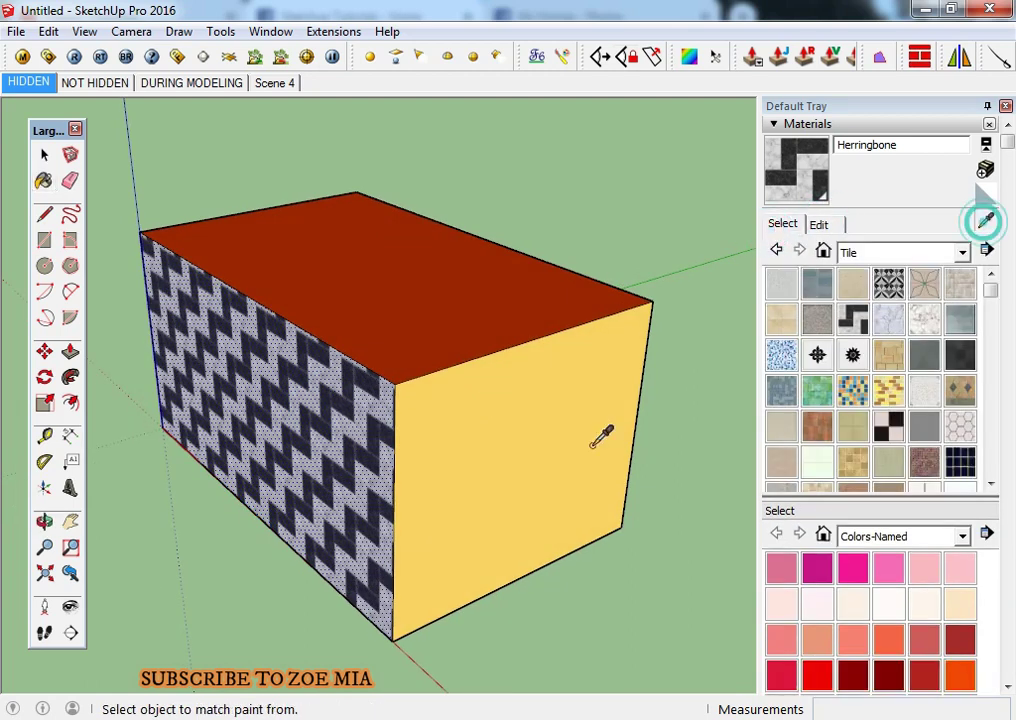
left_click(585, 413)
left_click(818, 224)
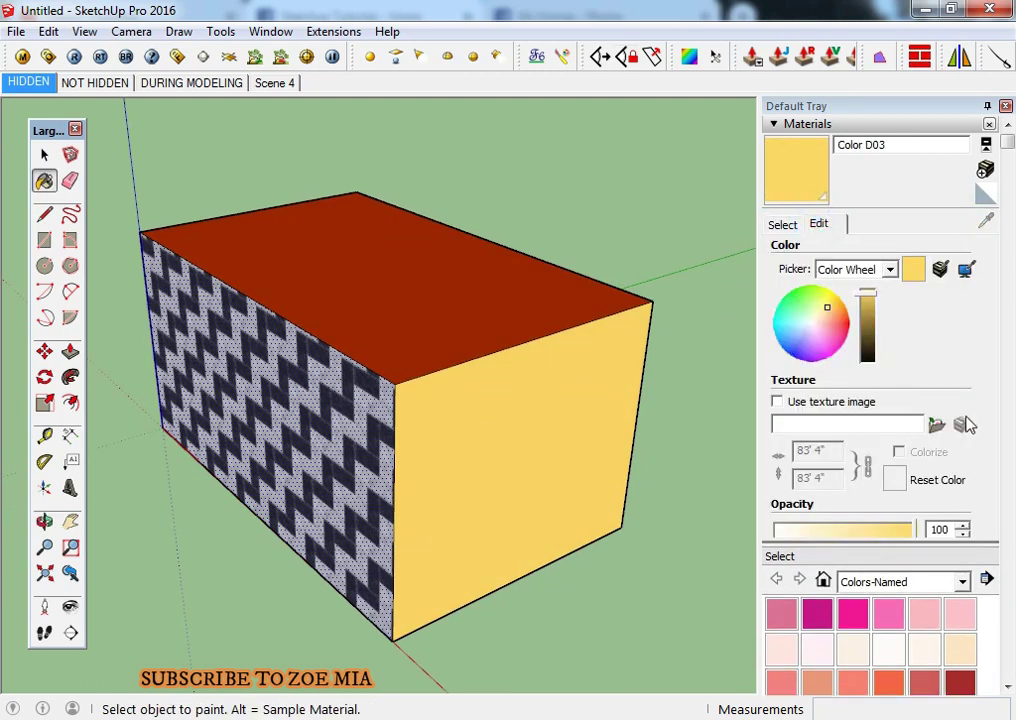
left_click(936, 426)
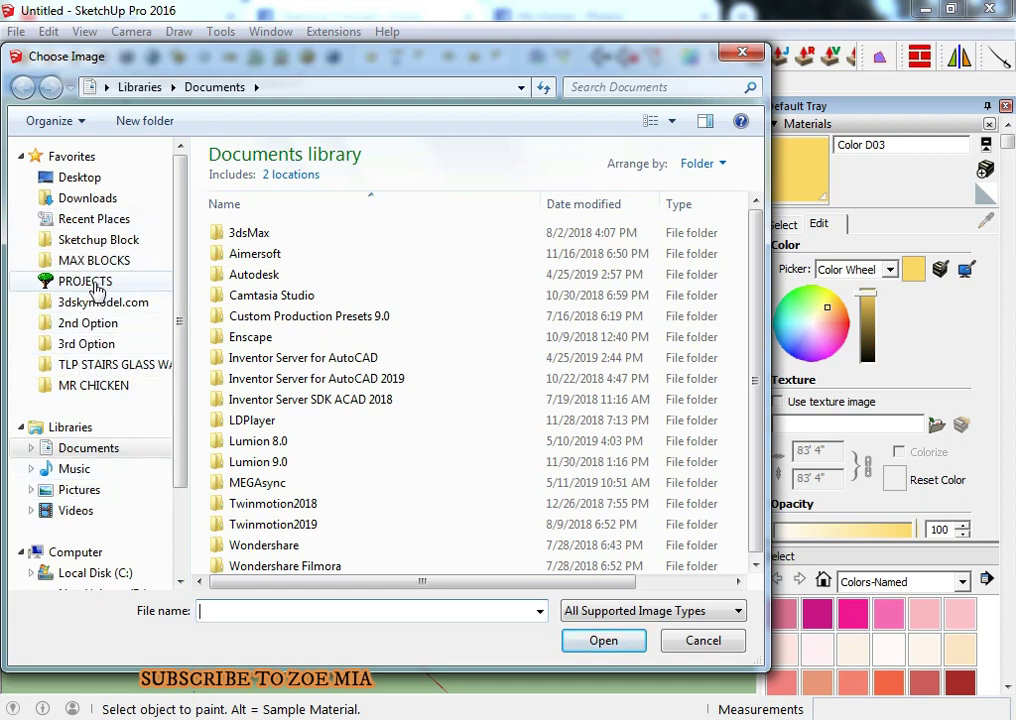
Load the purple damask image from E:\UMAIR\Textures\FABRIC as the texture.
left_click(70, 284)
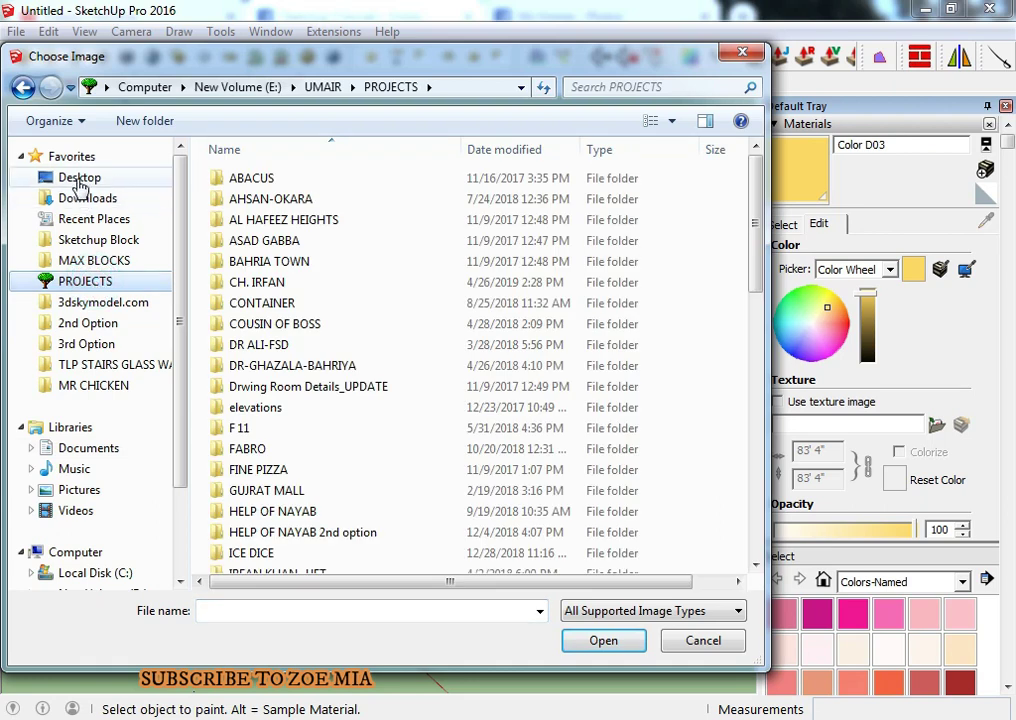
left_click(237, 87)
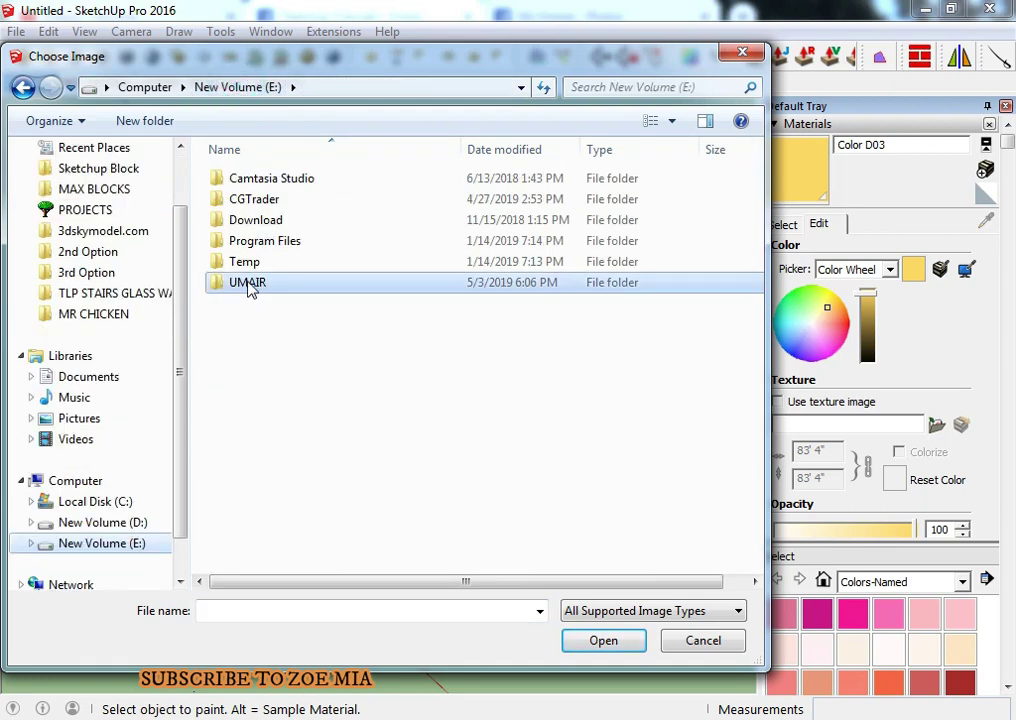
double_click(250, 288)
left_click(292, 454)
scroll(285, 470, "down", 3)
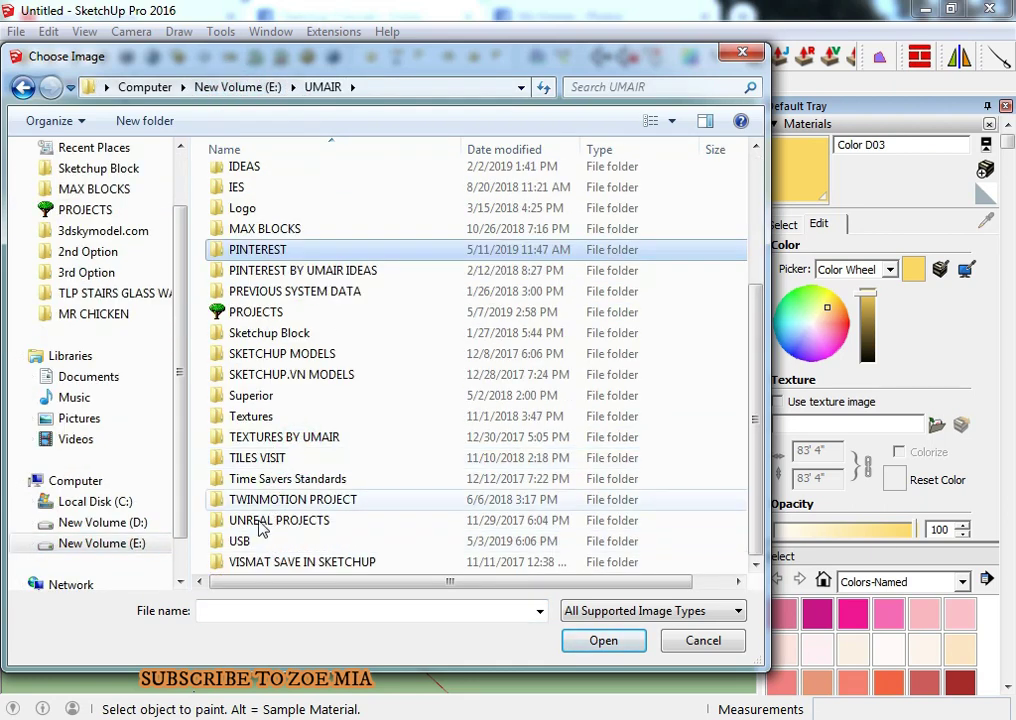
double_click(262, 418)
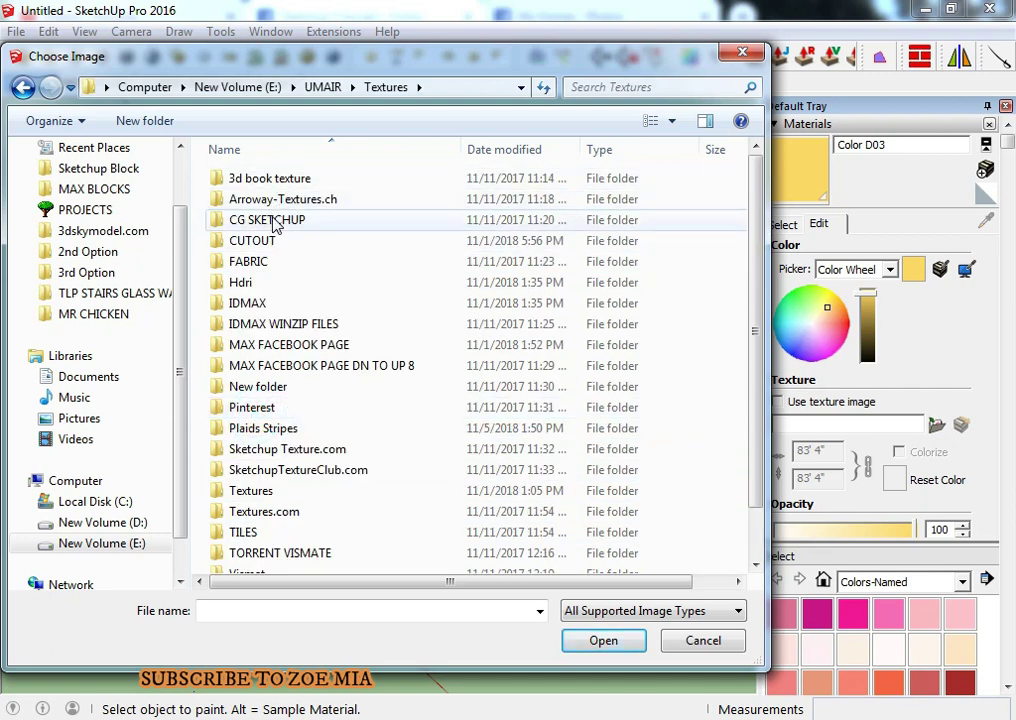
double_click(260, 267)
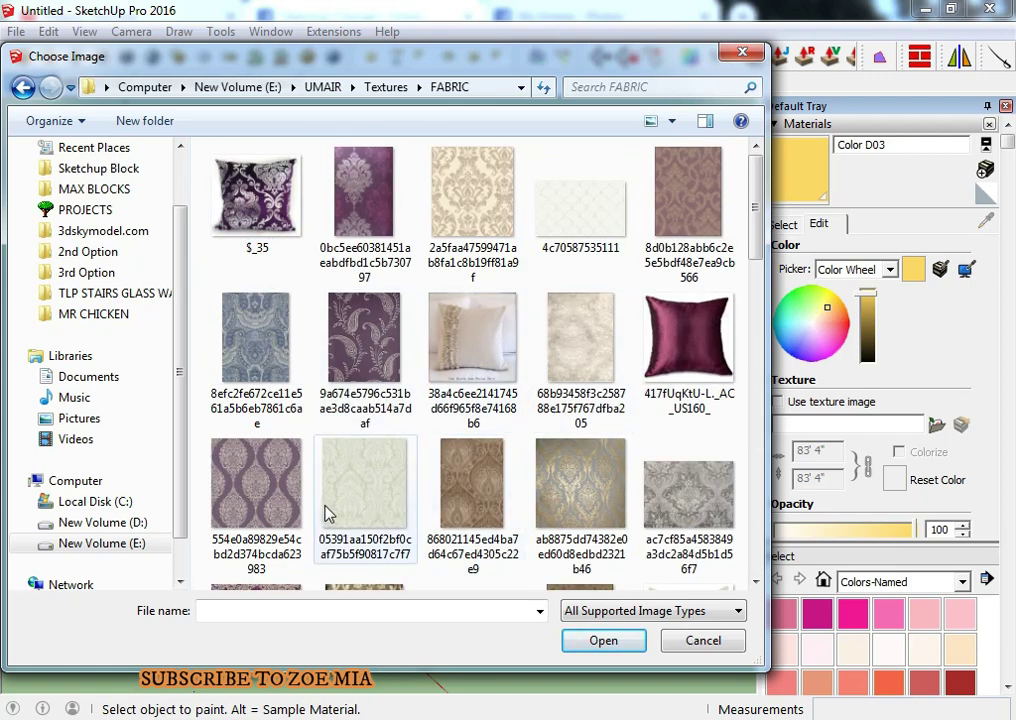
double_click(264, 500)
middle_click_drag(333, 459, 356, 432)
Select the damask face and start Texture > Position on it.
scroll(400, 420, "up", 5)
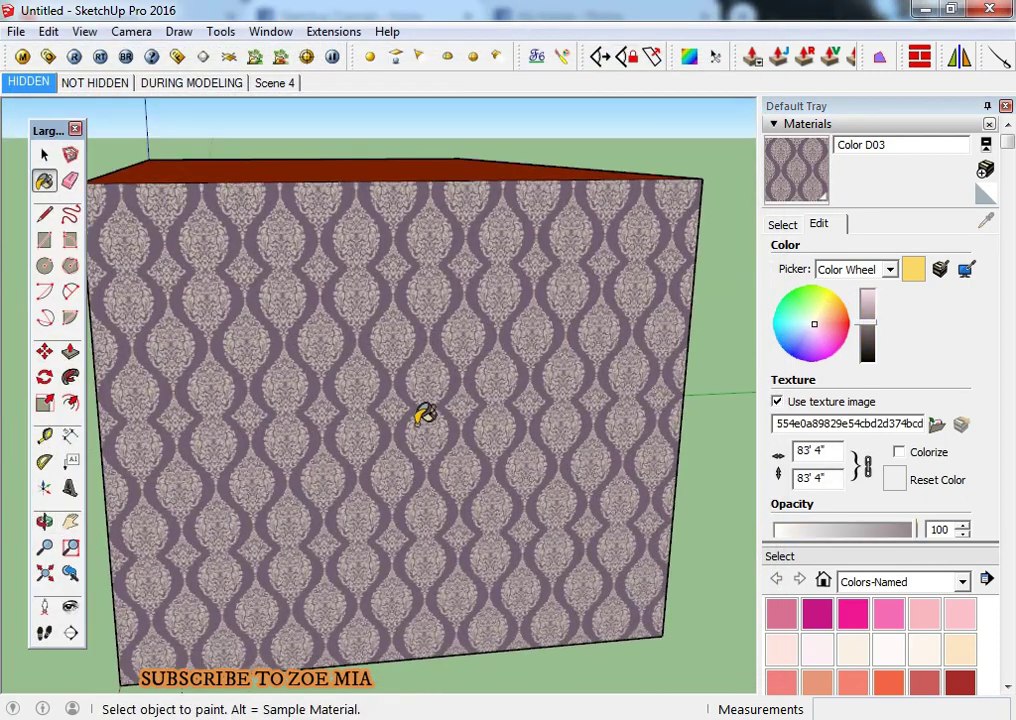
scroll(390, 415, "up", 5)
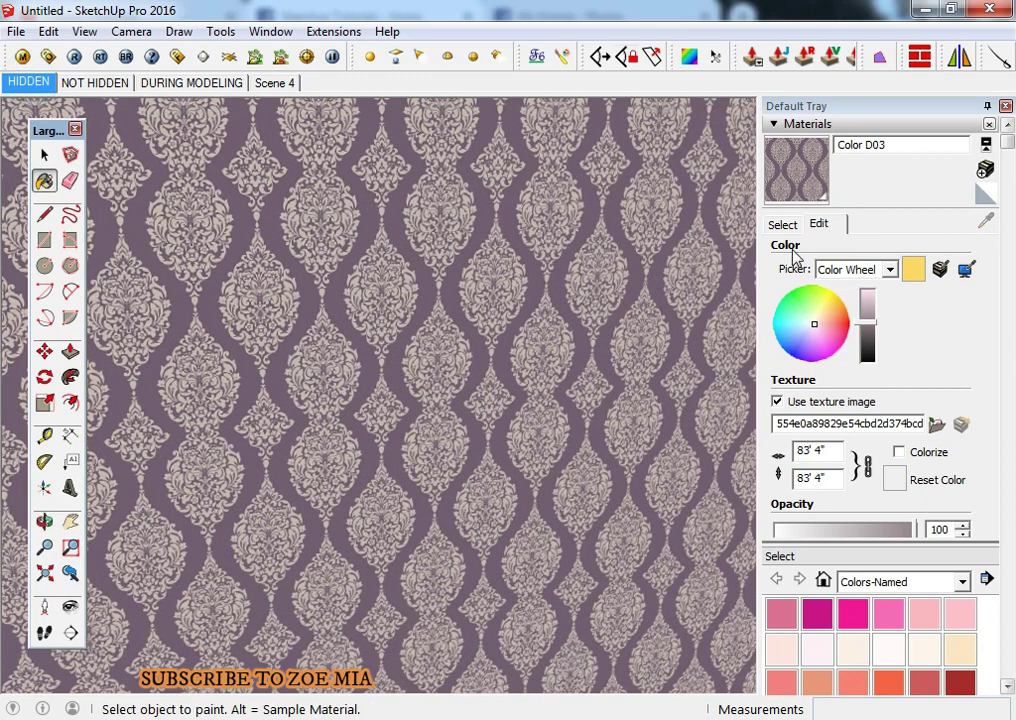
left_click(782, 224)
scroll(615, 270, "down", 3)
left_click(818, 223)
left_click(45, 157)
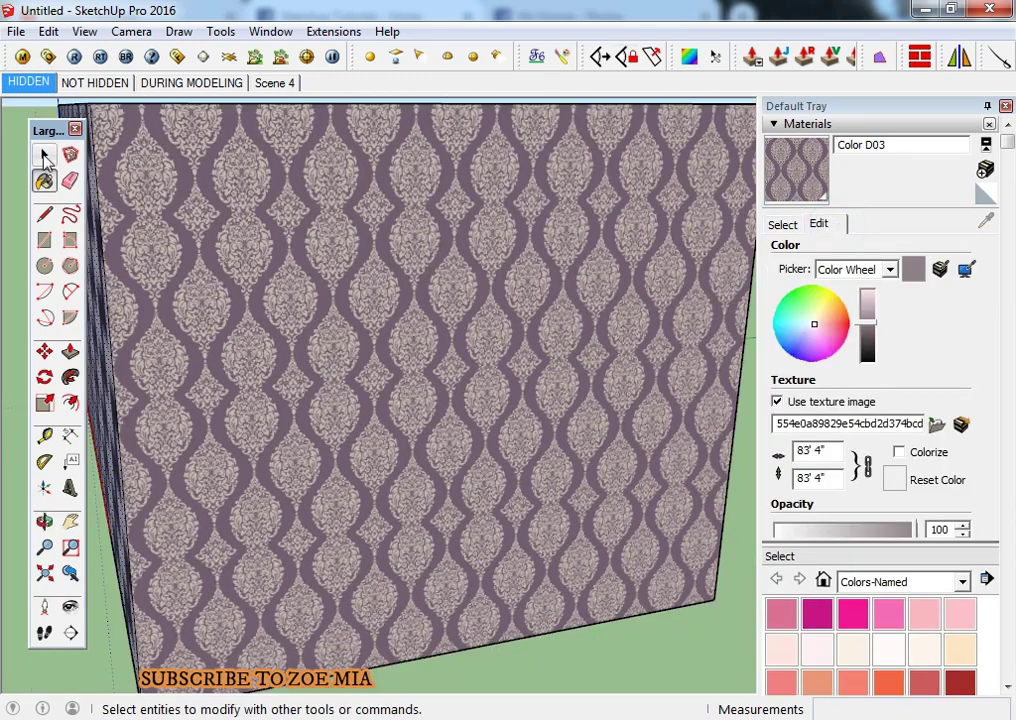
right_click(404, 356)
mouse_move(470, 501)
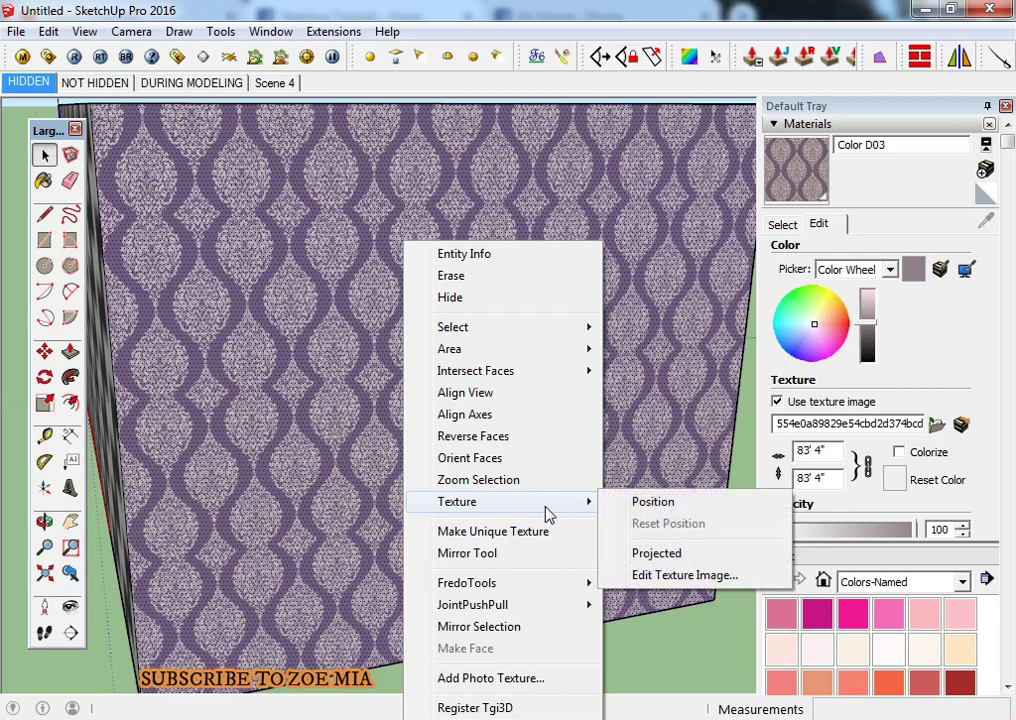
left_click(649, 506)
Drag the texture pins to move and scale the damask pattern, then finish positioning.
scroll(500, 500, "down", 3)
scroll(430, 500, "down", 2)
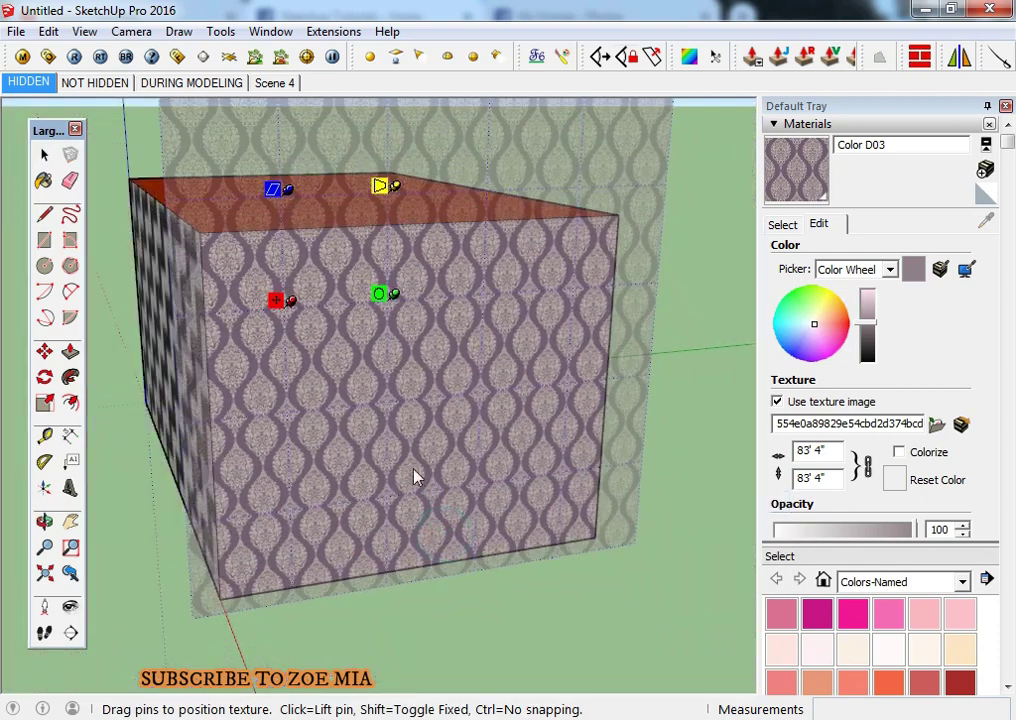
left_click_drag(417, 478, 372, 476)
left_click_drag(331, 432, 230, 598)
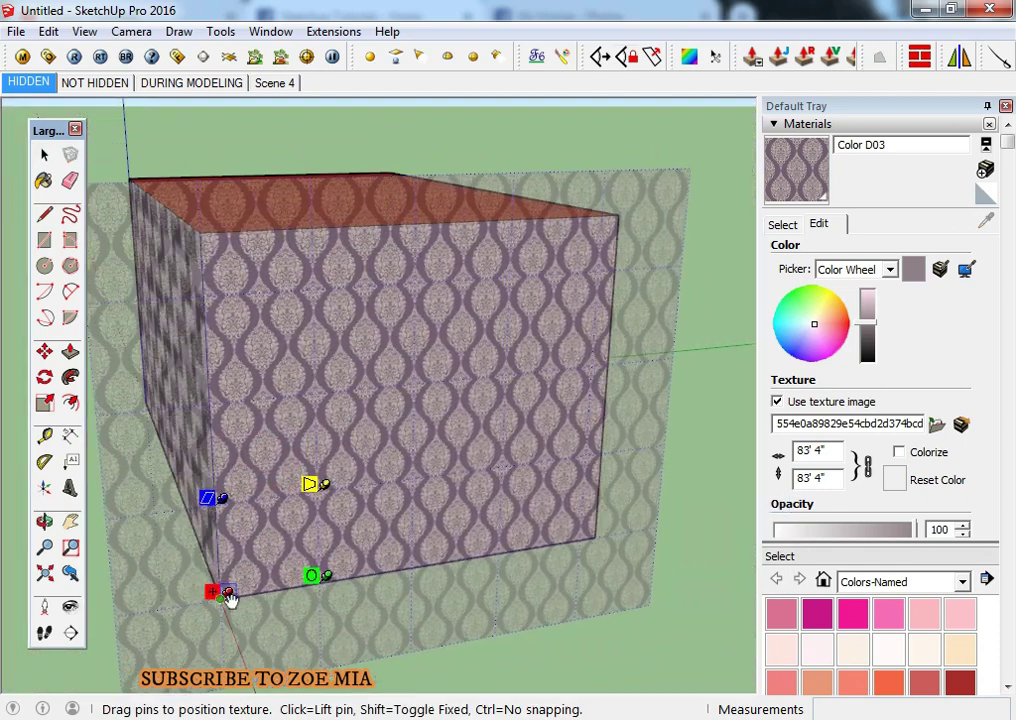
mouse_move(326, 578)
left_mouse_down()
mouse_move(516, 541)
mouse_move(413, 558)
left_mouse_up()
mouse_move(311, 499)
left_mouse_down()
mouse_move(395, 483)
mouse_move(390, 499)
mouse_move(326, 503)
left_mouse_up()
mouse_move(252, 596)
left_mouse_down()
mouse_move(408, 408)
mouse_move(188, 256)
mouse_move(226, 228)
left_mouse_up()
mouse_move(193, 277)
left_mouse_down()
mouse_move(204, 227)
mouse_move(270, 400)
mouse_move(228, 594)
left_mouse_up()
mouse_move(218, 386)
left_mouse_down()
mouse_move(206, 229)
mouse_move(213, 339)
left_mouse_up()
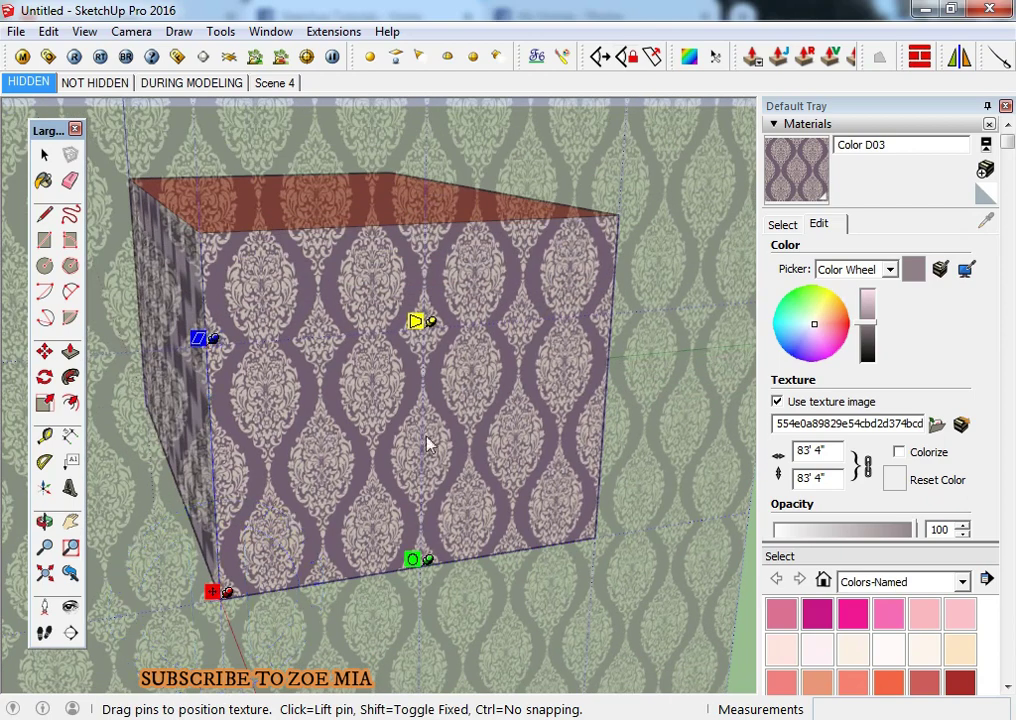
mouse_move(432, 565)
left_mouse_down()
mouse_move(522, 544)
mouse_move(426, 560)
left_mouse_up()
right_click(385, 411)
left_click(397, 407)
scroll(400, 465, "down", 3)
mouse_move(402, 466)
middle_mouse_down()
mouse_move(567, 413)
mouse_move(476, 374)
mouse_move(1010, 510)
middle_mouse_up()
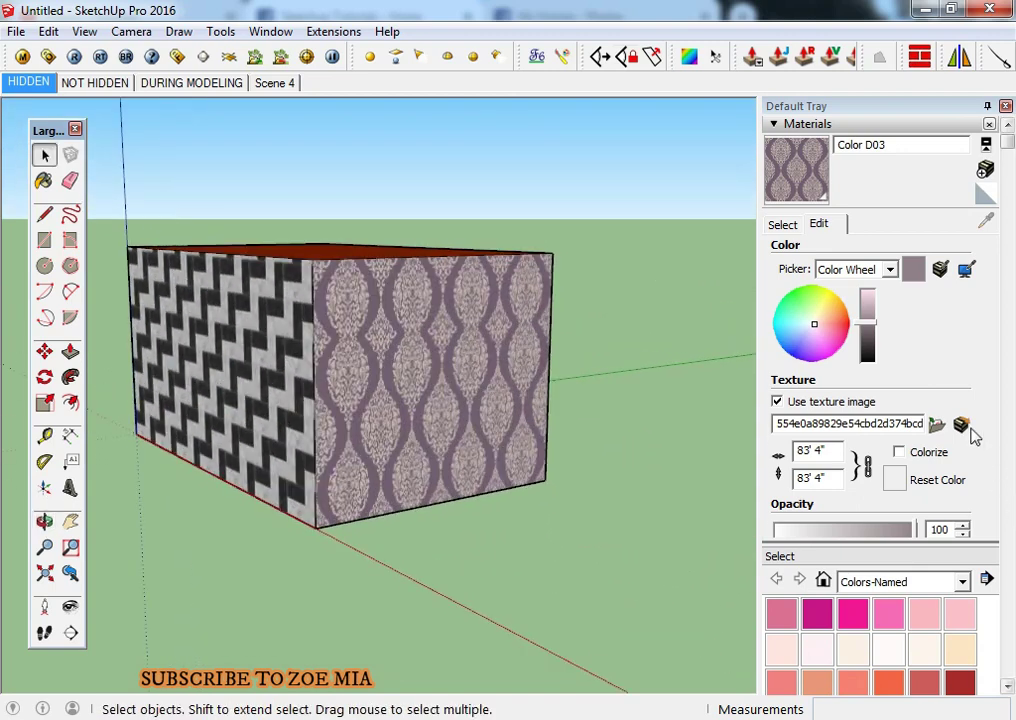
scroll(472, 392, "up", 2)
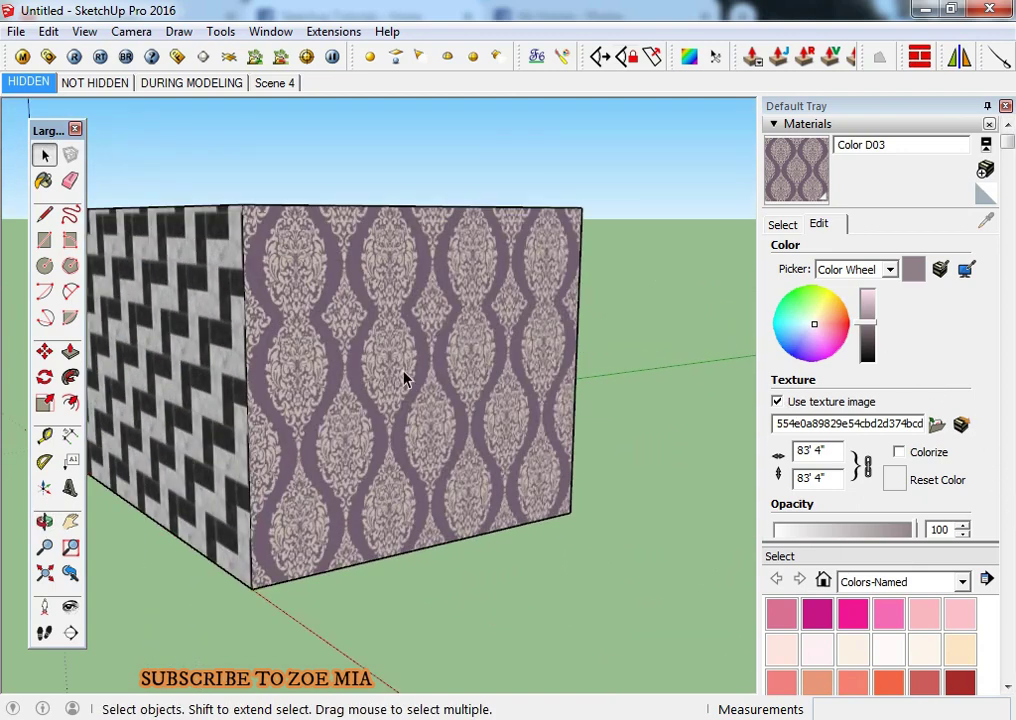
left_click(778, 402)
left_click(778, 401)
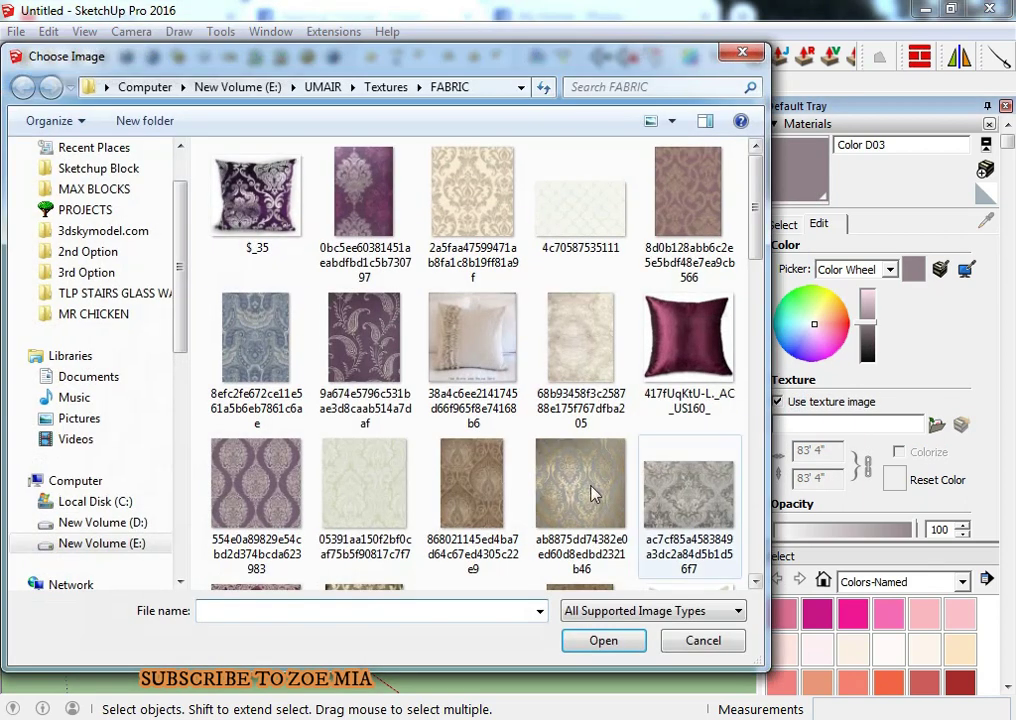
double_click(255, 483)
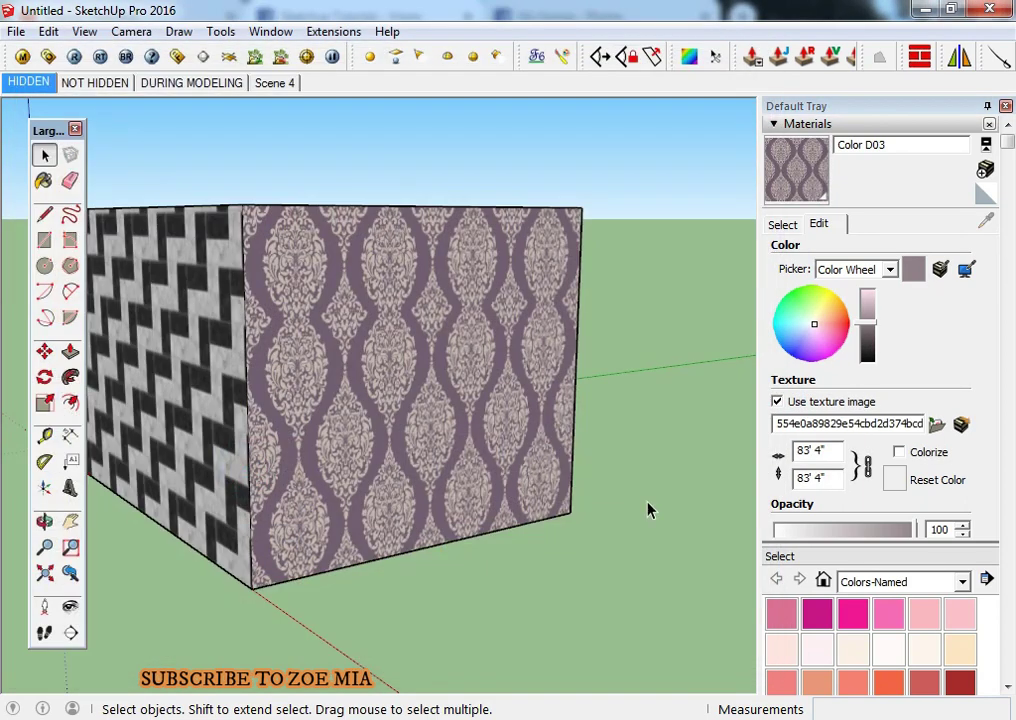
mouse_move(893, 537)
left_mouse_down()
mouse_move(889, 527)
mouse_move(775, 530)
left_mouse_up()
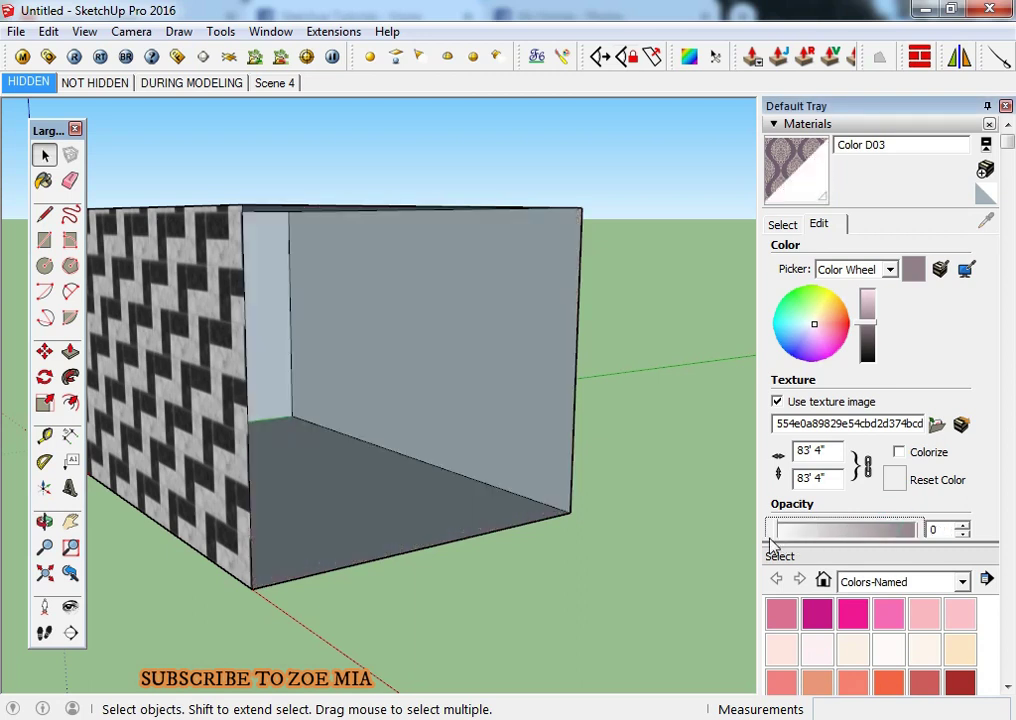
middle_click_drag(320, 404, 279, 404)
left_click_drag(797, 538, 920, 538)
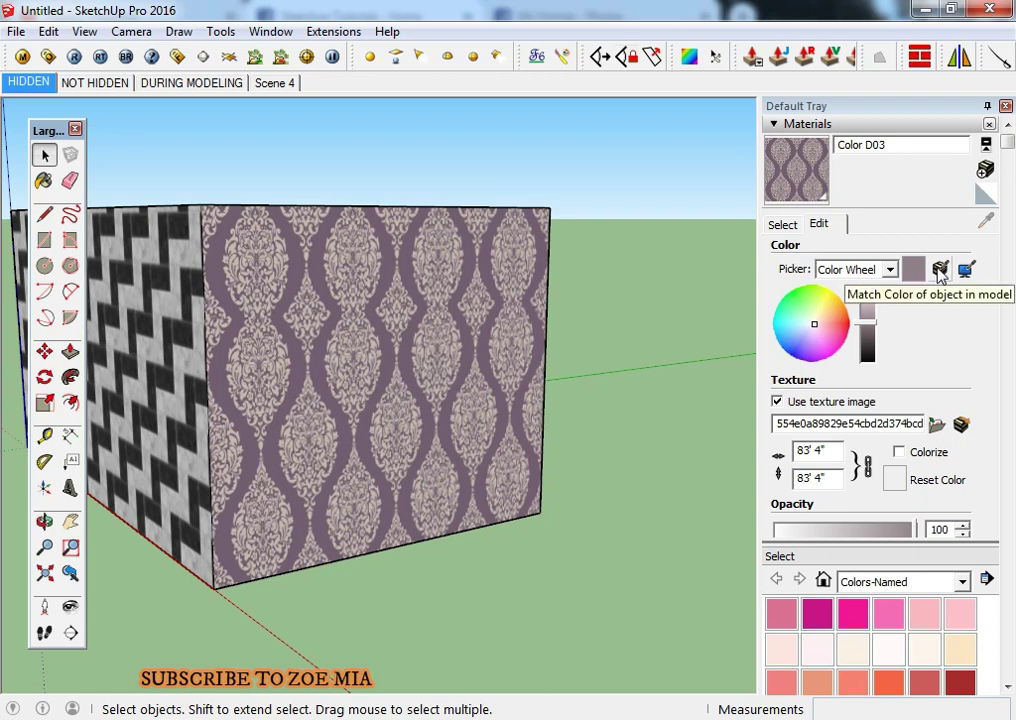
Tint the damask texture with a colour sampled from the box's red top.
left_click(940, 270)
middle_click_drag(447, 381, 172, 447)
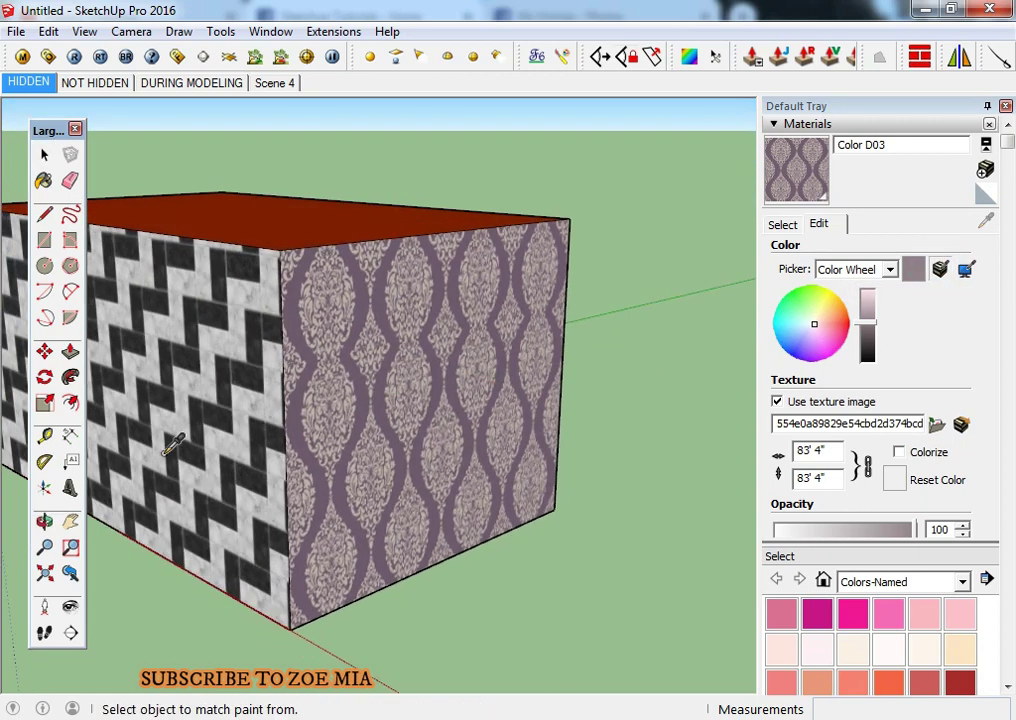
left_click(213, 369)
key("space")
scroll(376, 447, "up", 5)
middle_click_drag(408, 417, 289, 360)
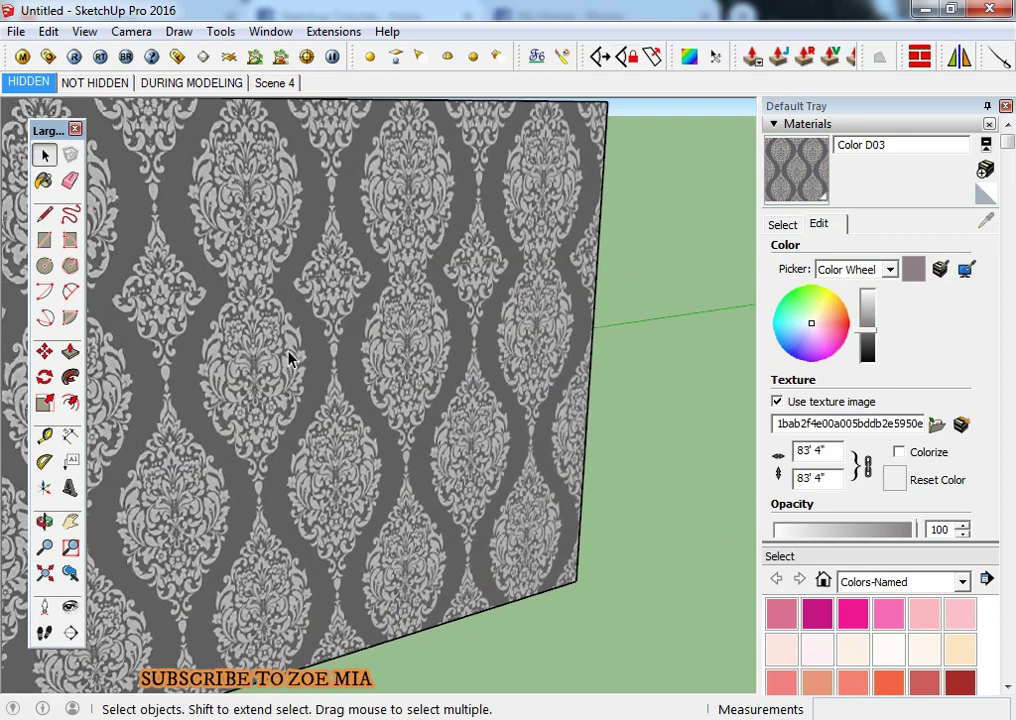
Re-tint the damask texture back to mauve and bring the plain grey face into view.
left_click(940, 272)
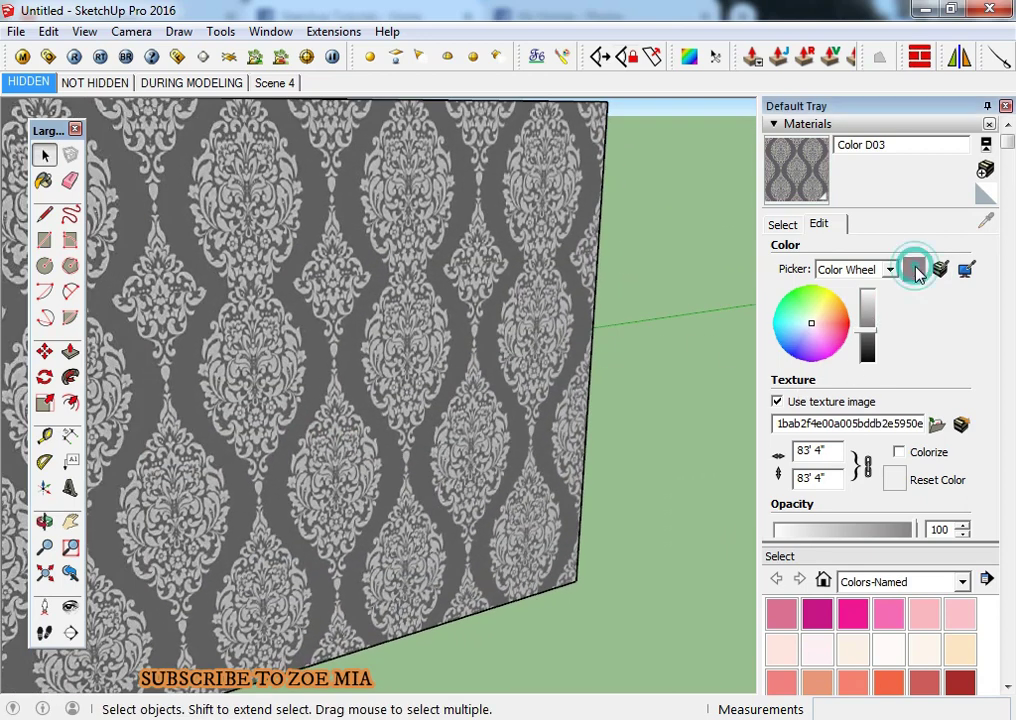
scroll(870, 400, "down", 5)
scroll(862, 430, "up", 5)
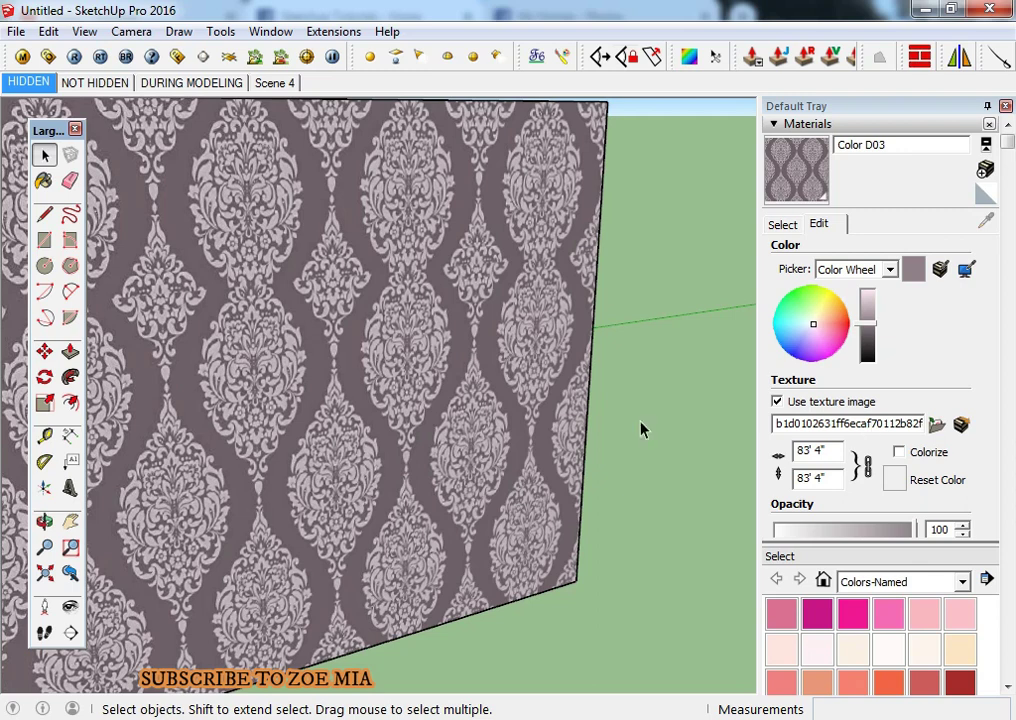
scroll(460, 458, "down", 3)
middle_click_drag(460, 458, 363, 465)
scroll(362, 412, "up", 2)
mouse_move(362, 412)
middle_mouse_down()
mouse_move(308, 392)
mouse_move(362, 333)
middle_mouse_up()
Paint the plain front face 0004_HotPink, try the red top's colour, then restore HotPink.
left_click(903, 626)
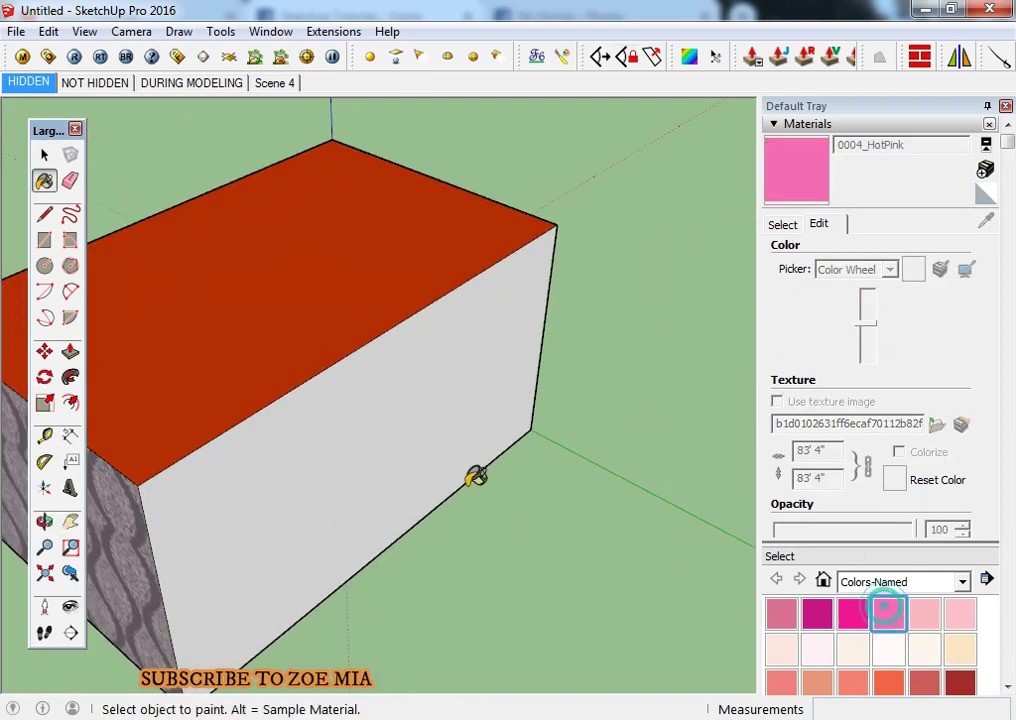
left_click(493, 418)
left_click(940, 270)
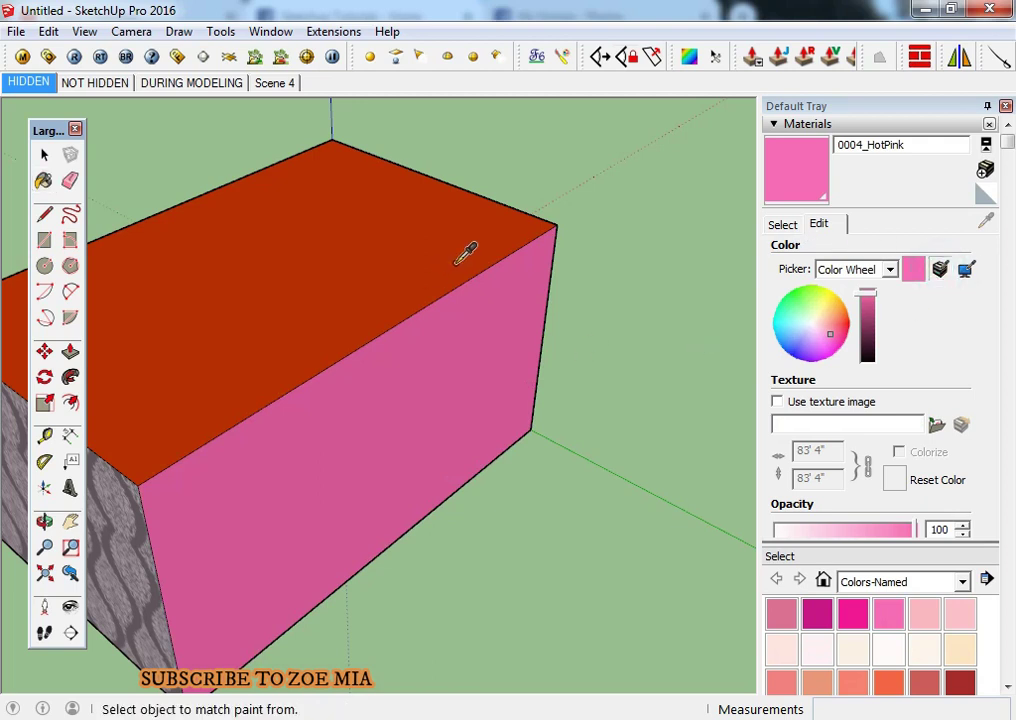
left_click(452, 262)
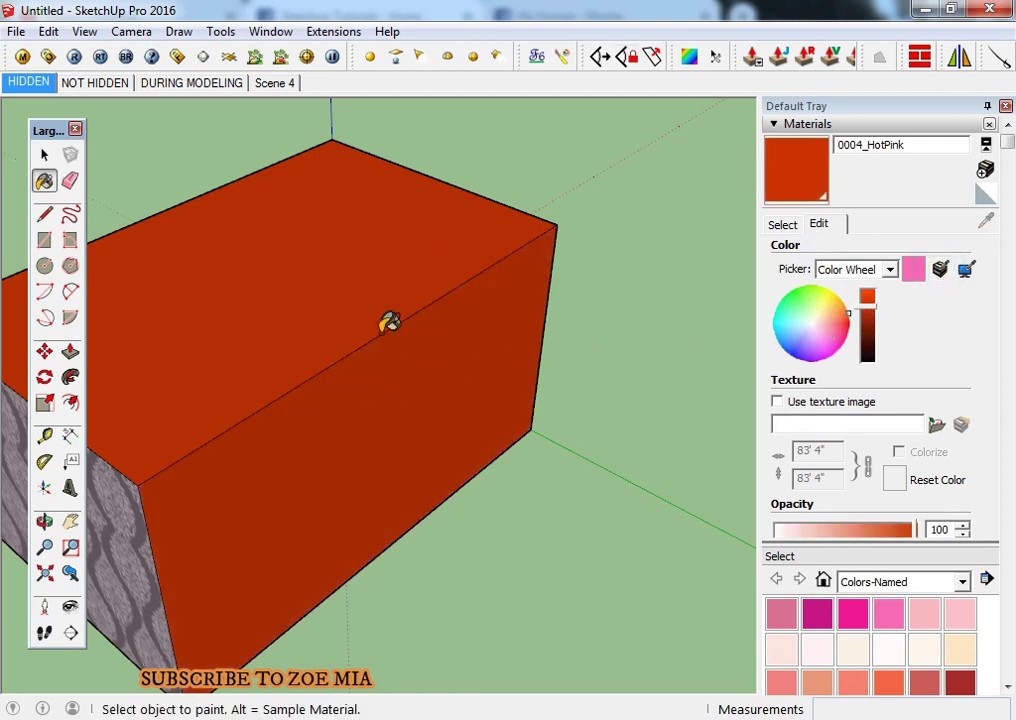
left_click(913, 268)
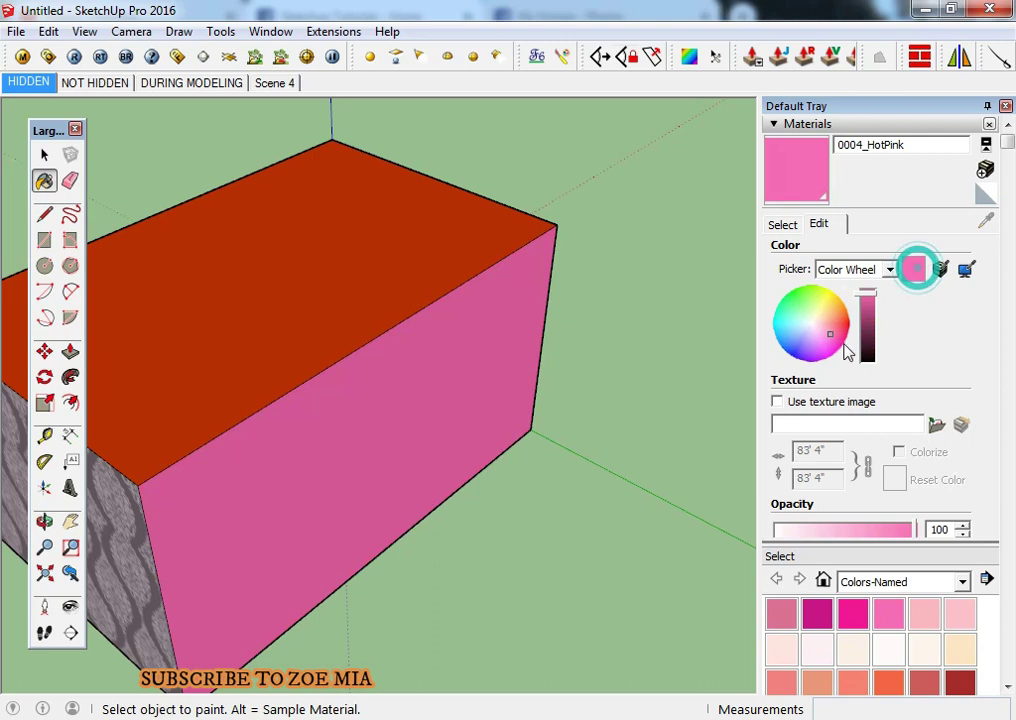
Re-match the face colour from the screen, trying the sky's light blue and the green ground.
left_click(43, 154)
scroll(440, 345, "down", 3)
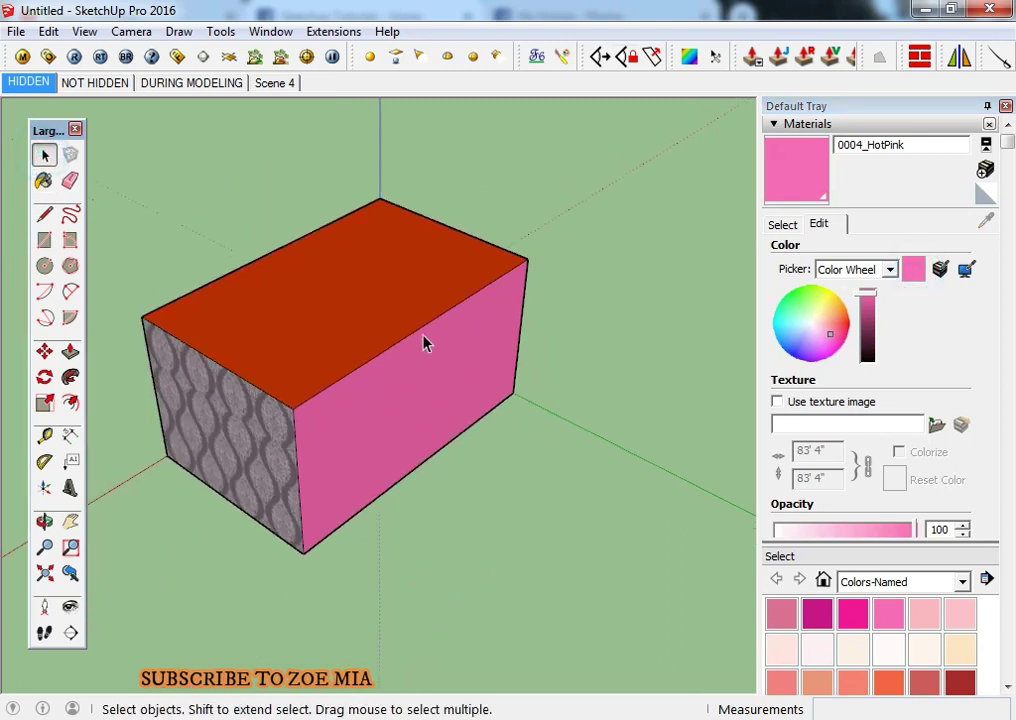
scroll(426, 342, "up", 2)
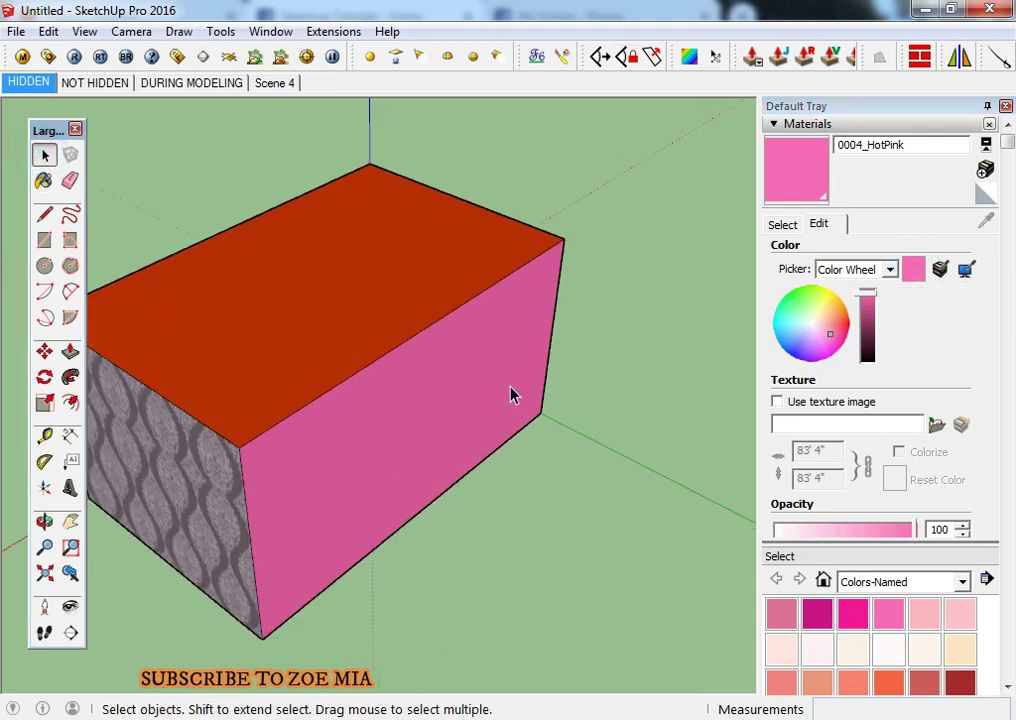
middle_click_drag(405, 306, 490, 222)
left_click(966, 269)
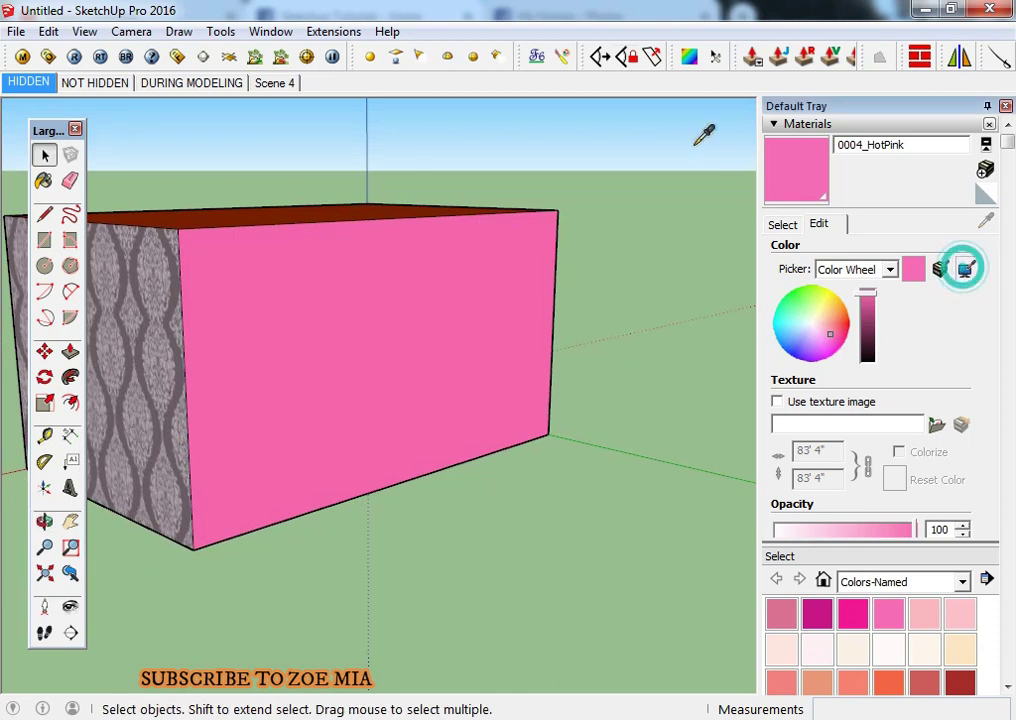
left_click(698, 146)
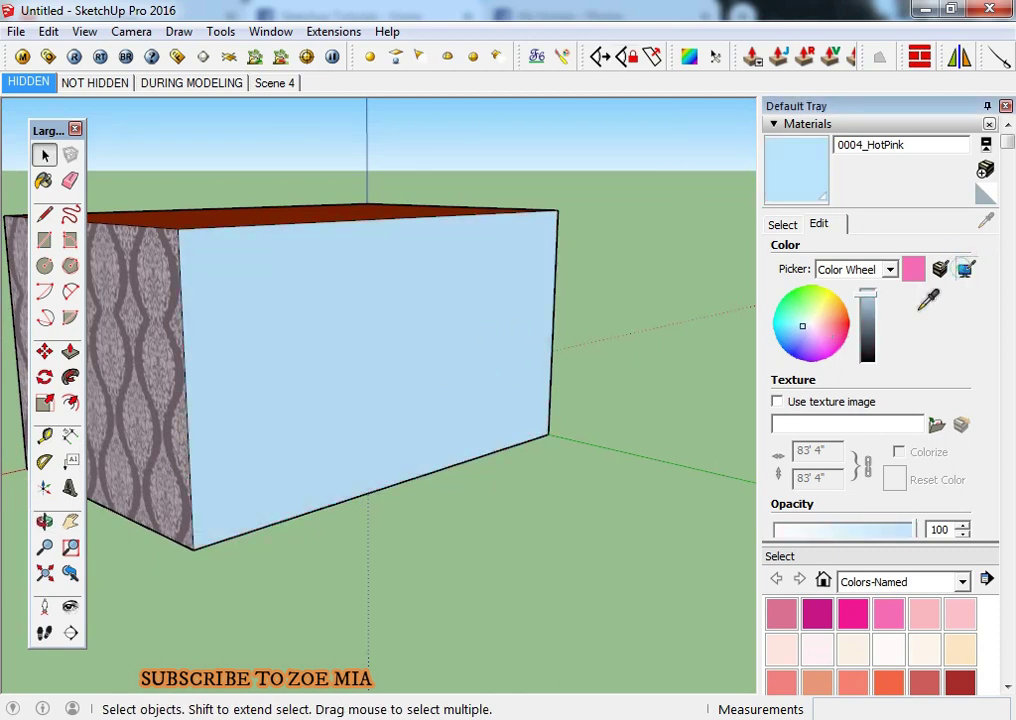
left_click(676, 483)
mouse_move(676, 483)
middle_mouse_down()
mouse_move(363, 392)
mouse_move(395, 460)
mouse_move(752, 212)
middle_mouse_up()
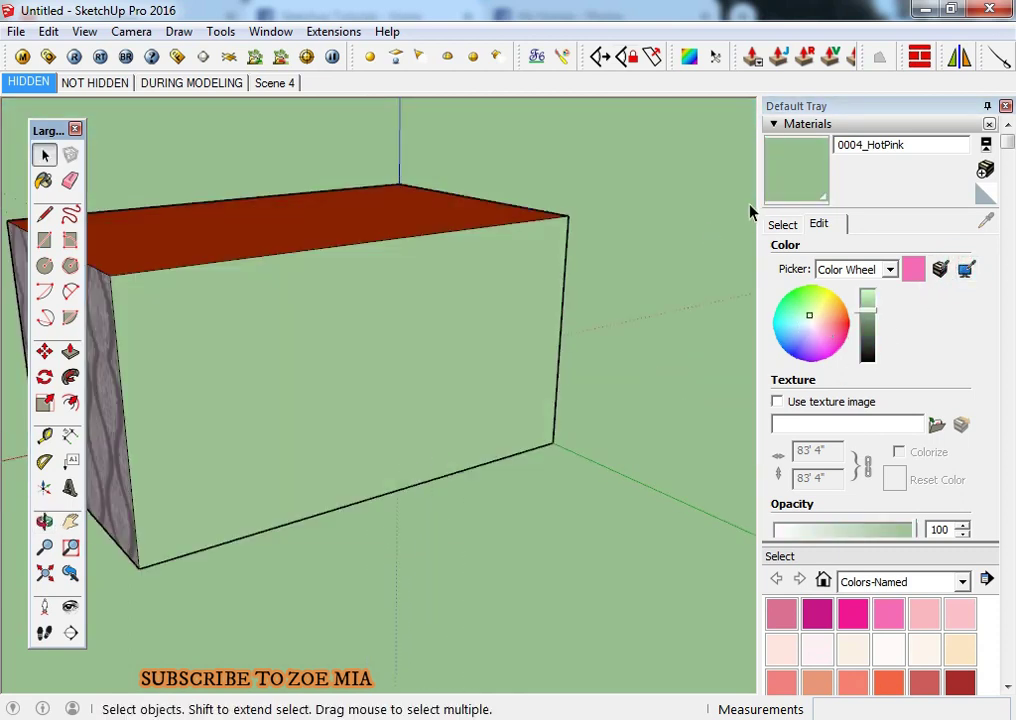
Sample toolbar colours and a red, finally settling on grey-teal from above the box.
left_click(966, 269)
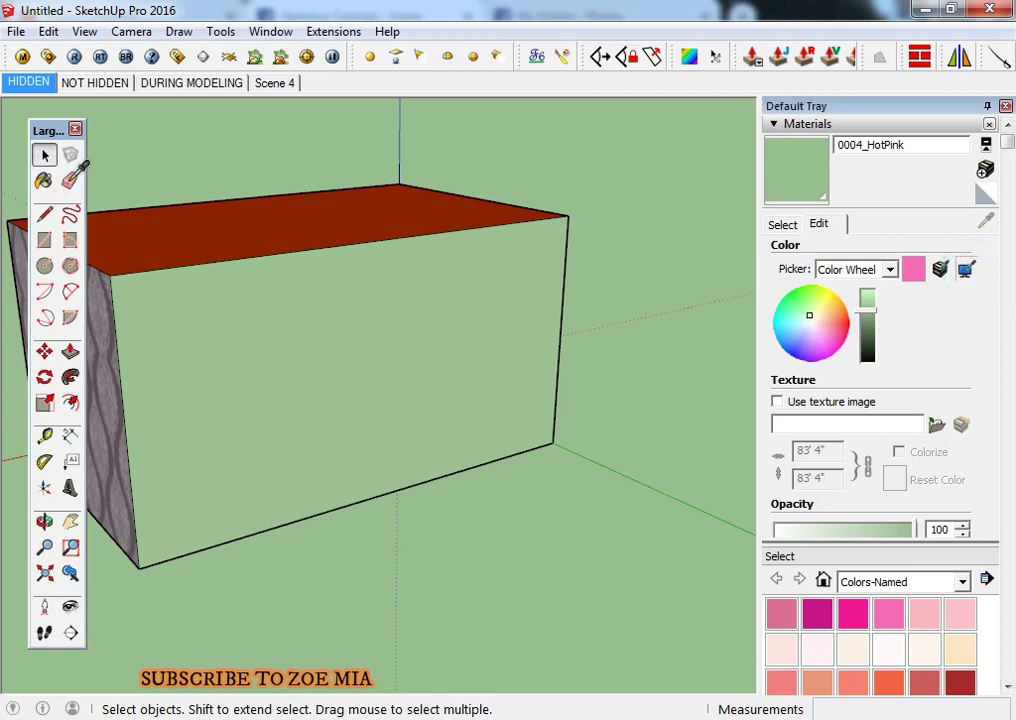
left_click(73, 181)
left_click(965, 270)
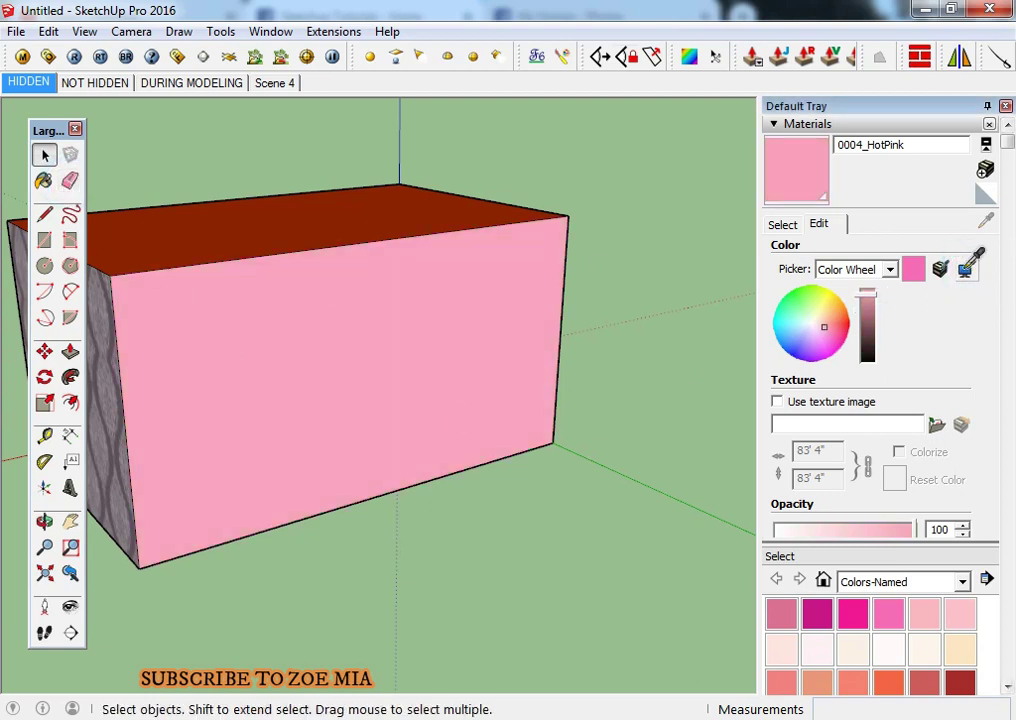
left_click(920, 54)
left_click(966, 269)
left_click(401, 153)
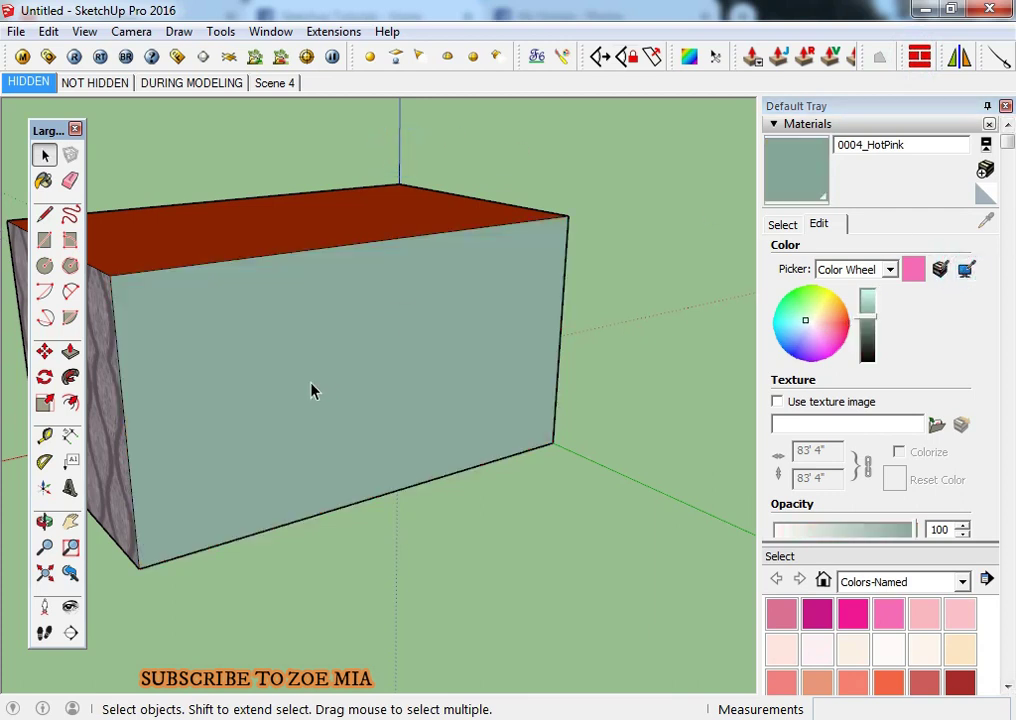
middle_click_drag(310, 390, 329, 395)
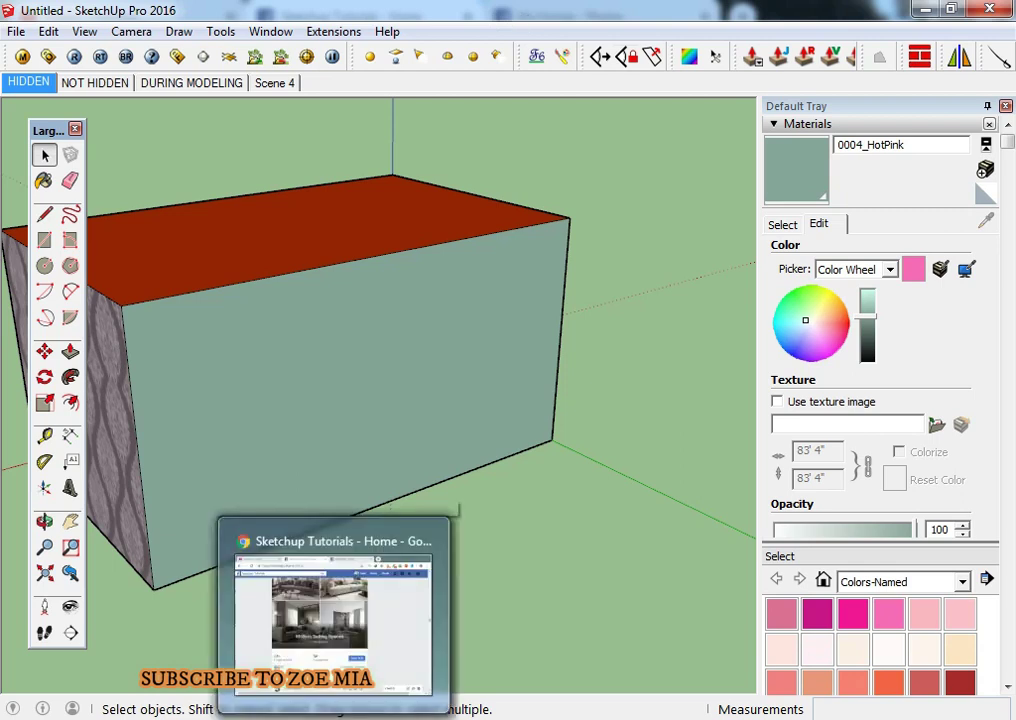
Bring Chrome to the front and reorder its Sketchup Tutorials and YouTube tabs.
left_click(333, 615)
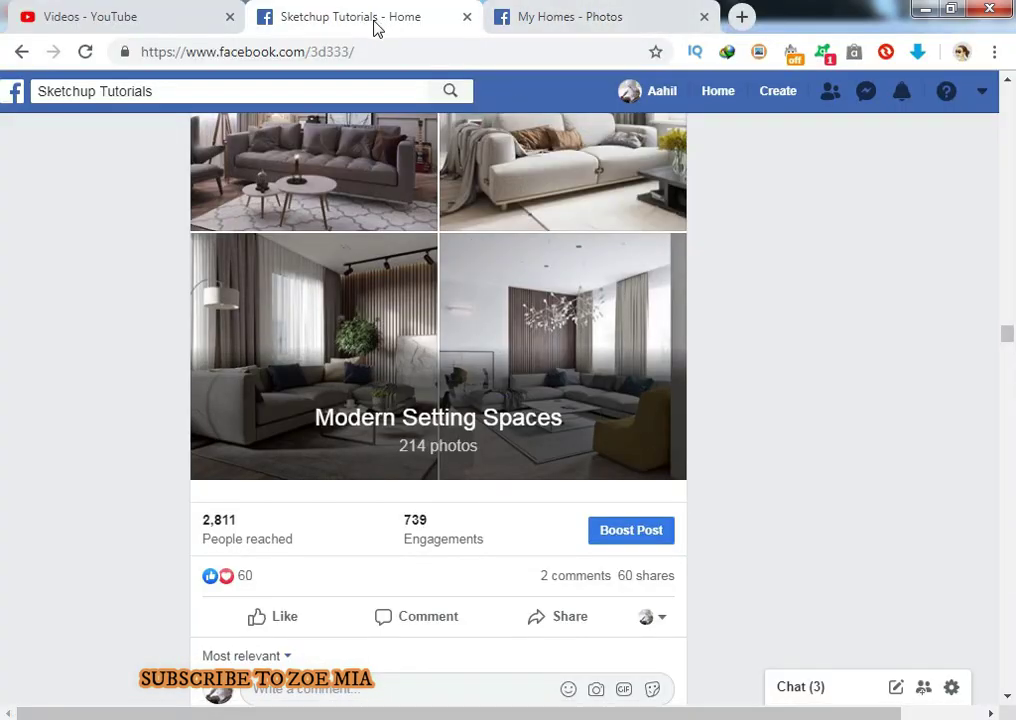
left_click_drag(373, 27, 180, 18)
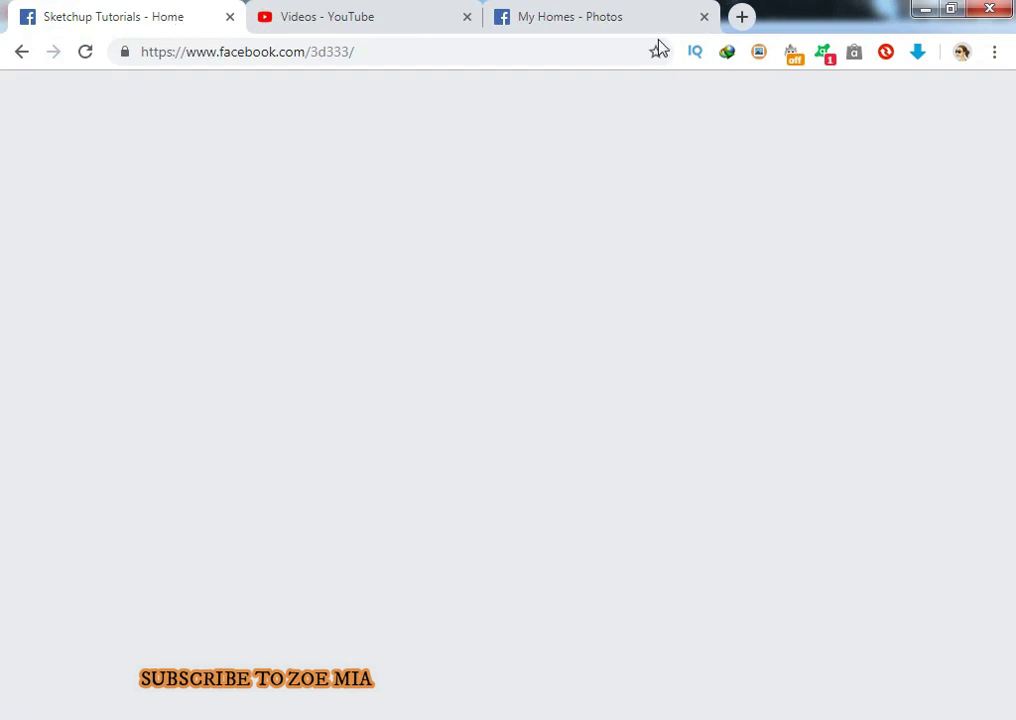
left_click(556, 16)
left_click(160, 22)
left_click_drag(107, 18, 232, 18)
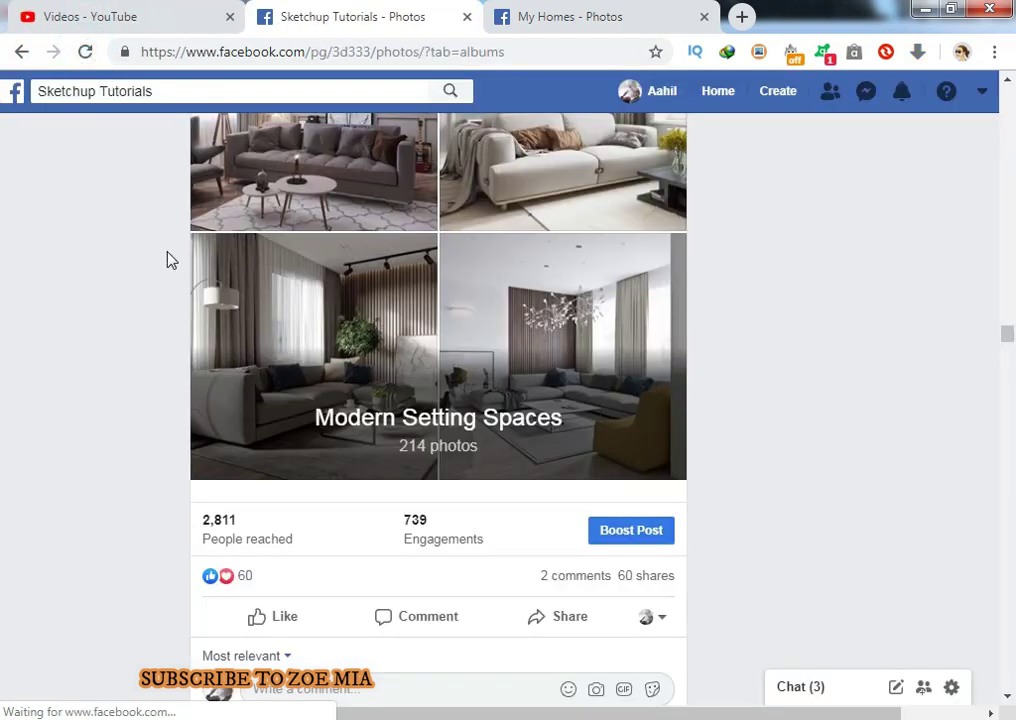
left_click(104, 314)
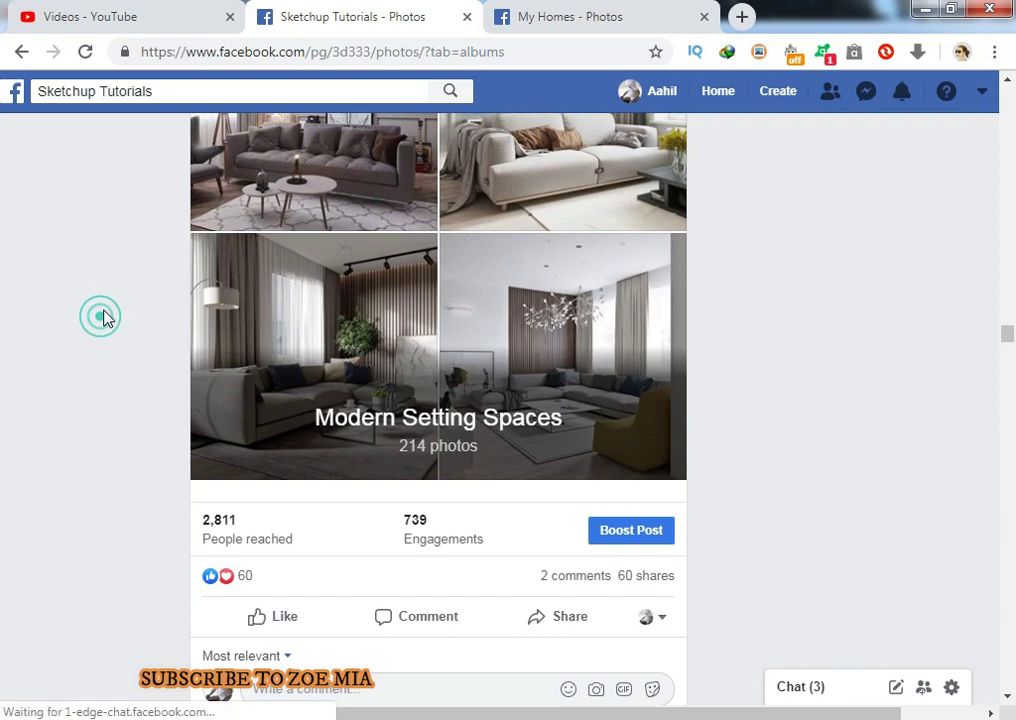
key("alt+Left")
key("alt+Left")
Place Chrome on the left half of the screen and SketchUp on the right half.
key("super+Down")
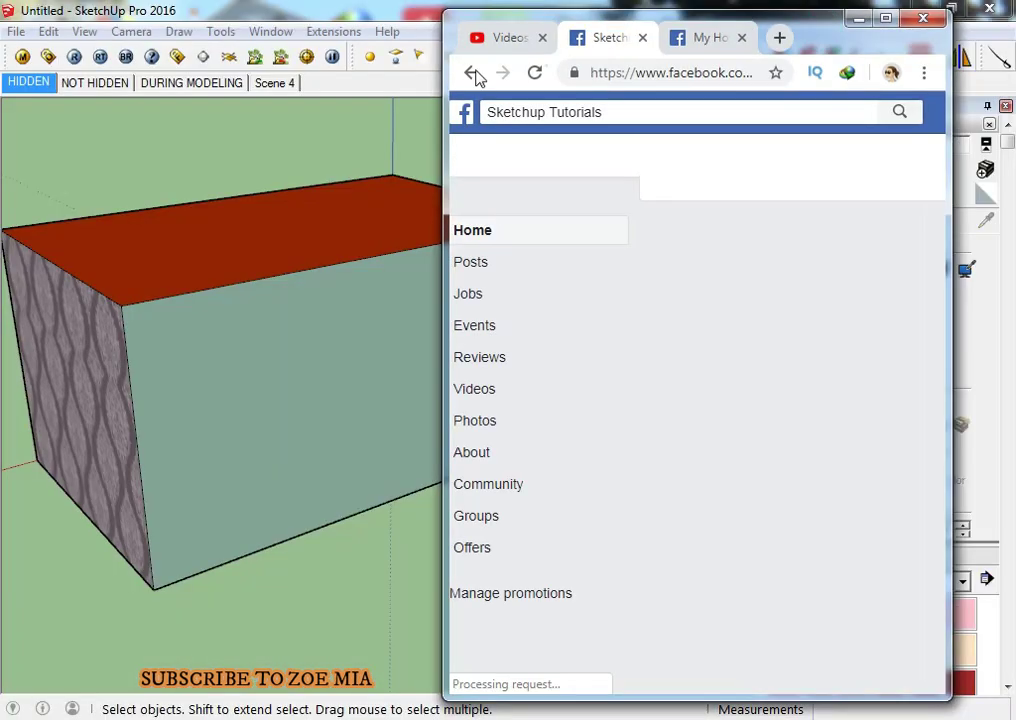
left_click_drag(828, 45, 300, 52)
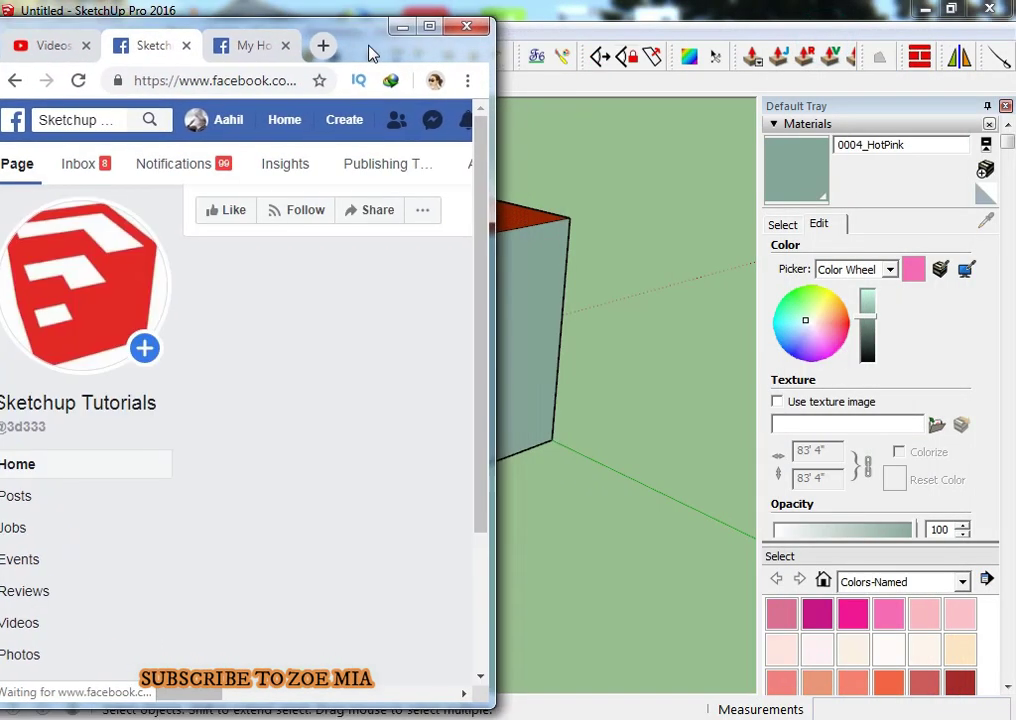
left_click_drag(170, 58, 10, 78)
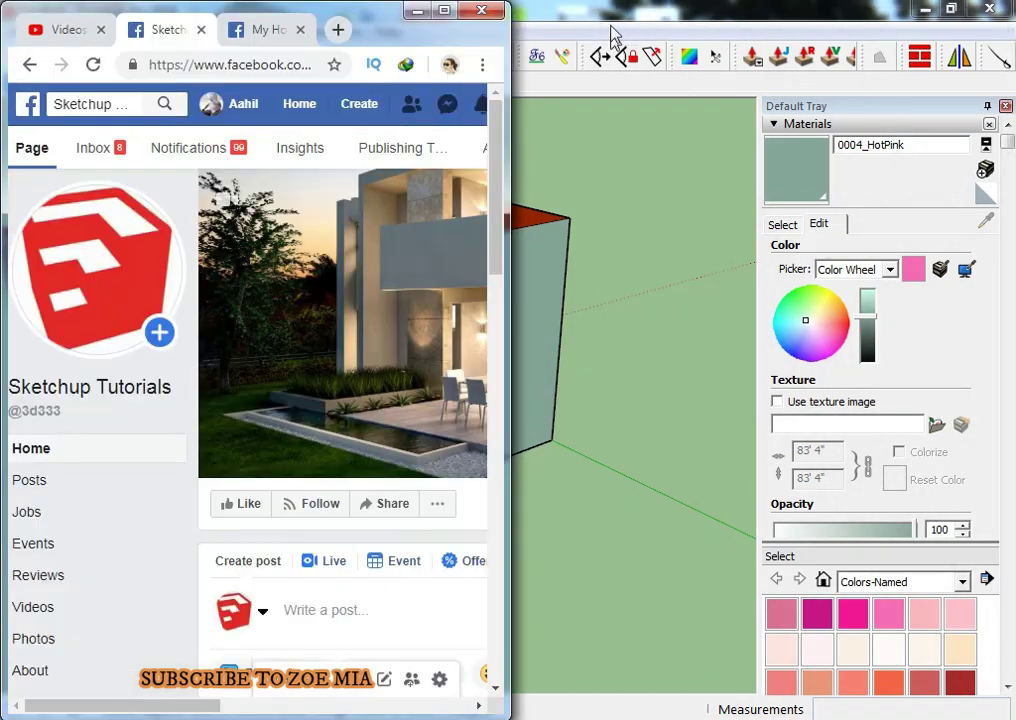
key("super+Right")
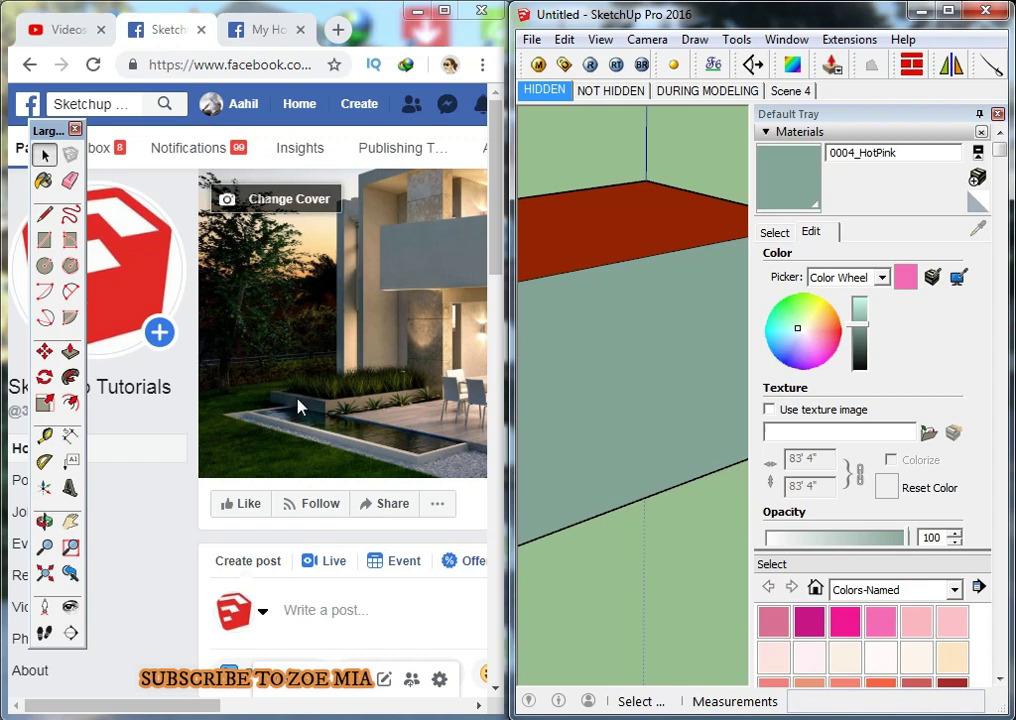
mouse_move(190, 706)
left_mouse_down()
mouse_move(325, 706)
mouse_move(250, 707)
left_mouse_up()
Scroll to the kitchen post and return the Materials tray to colour editing.
scroll(290, 472, "down", 10)
scroll(290, 472, "down", 5)
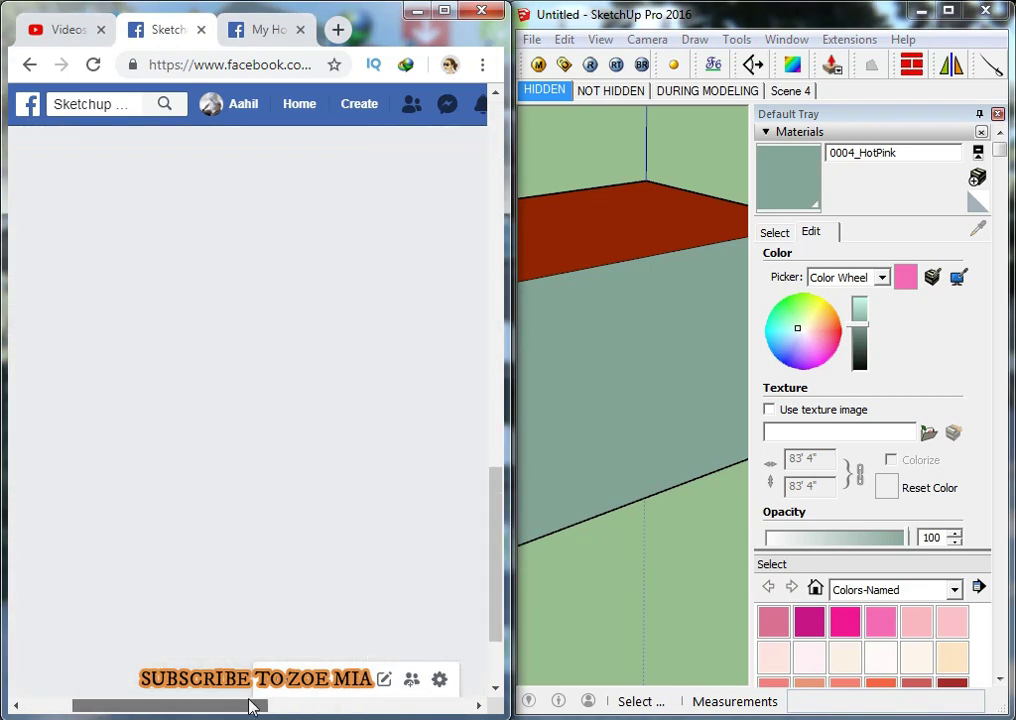
scroll(261, 485, "down", 4)
scroll(255, 460, "down", 2)
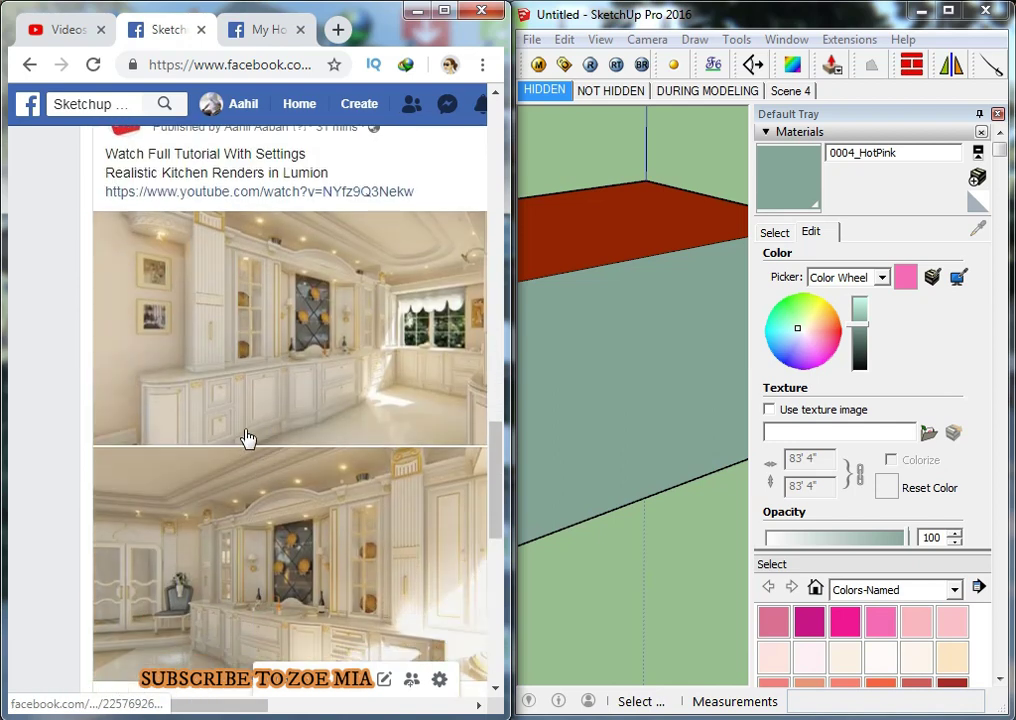
left_click(774, 232)
left_click(812, 231)
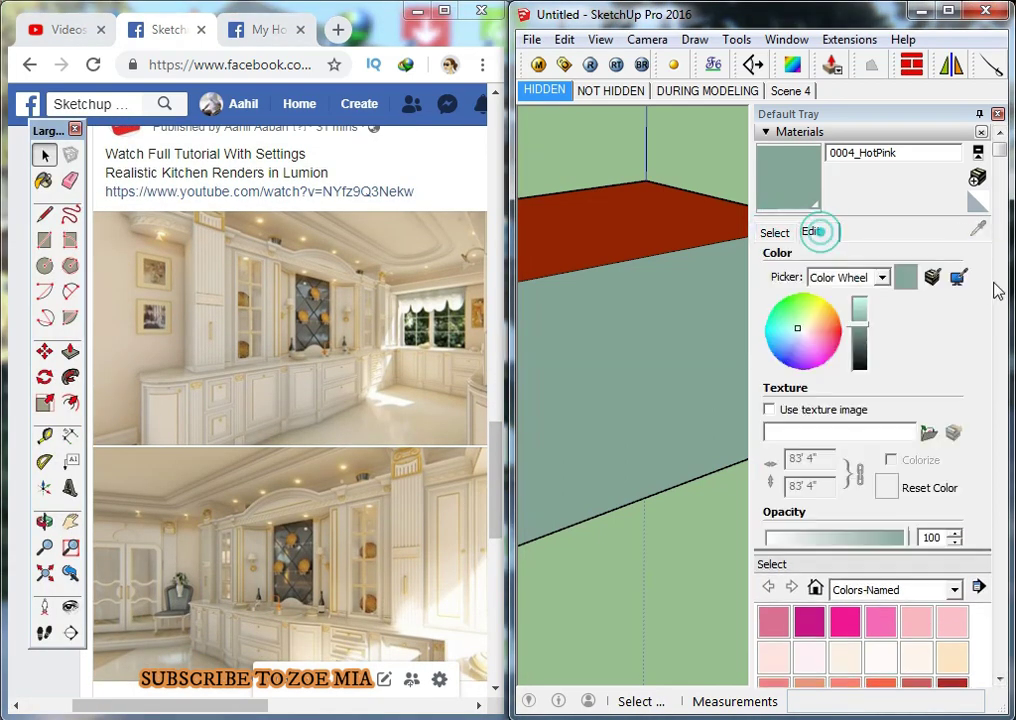
Sample beige, grey, then tan from the kitchen photos onto the face, and maximize SketchUp.
left_click(960, 283)
left_click(109, 363)
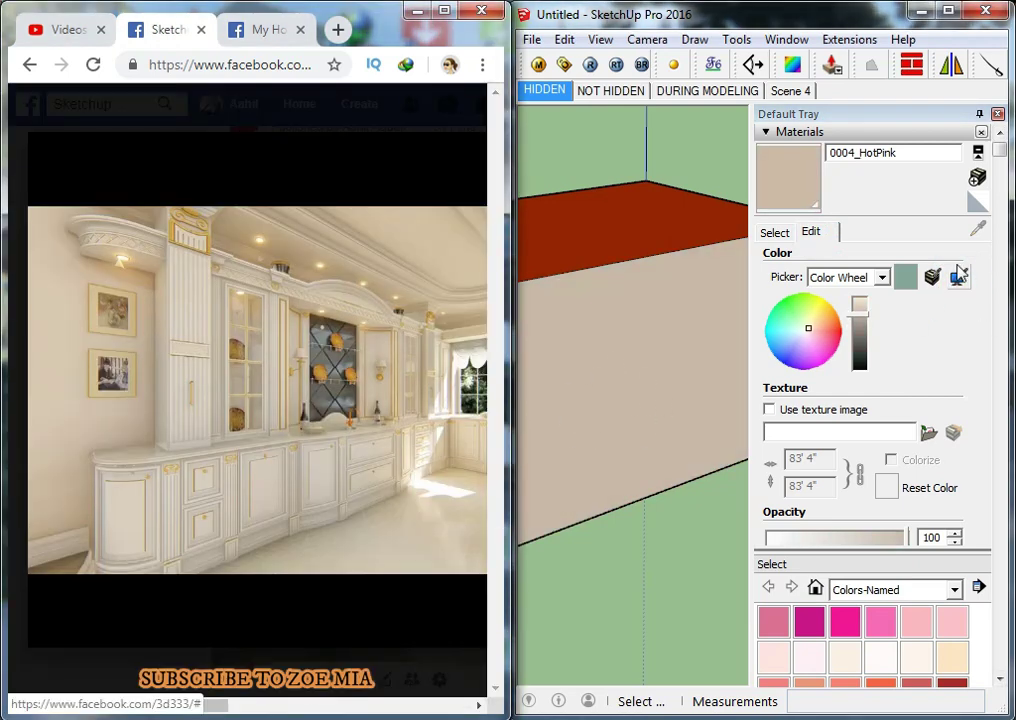
left_click(958, 277)
left_click(331, 362)
mouse_move(330, 365)
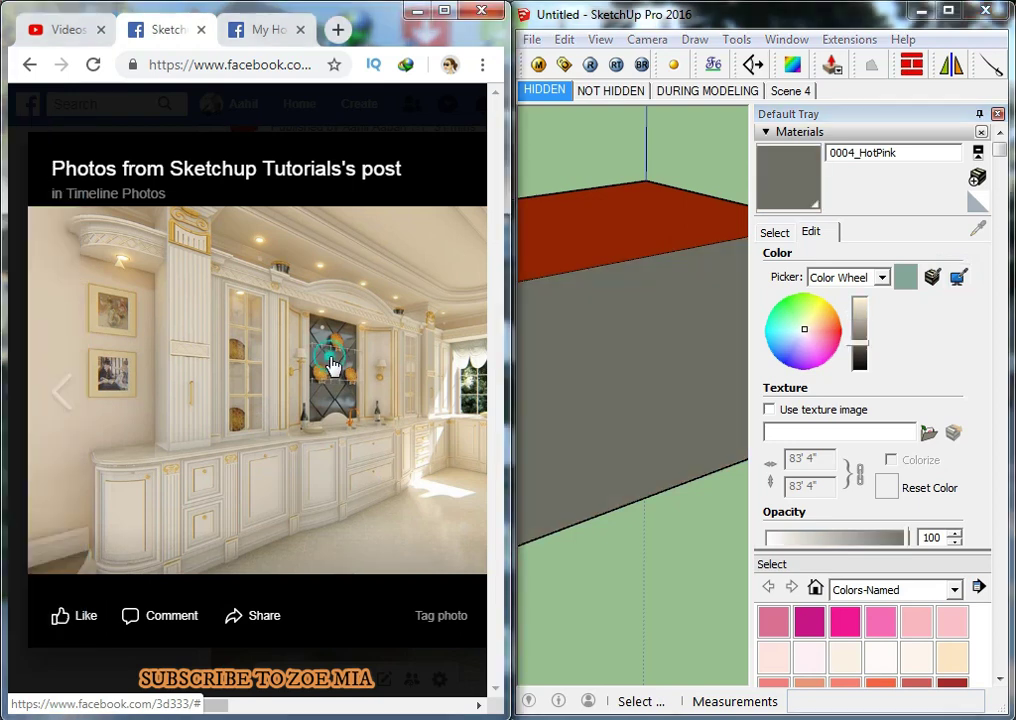
left_click(958, 277)
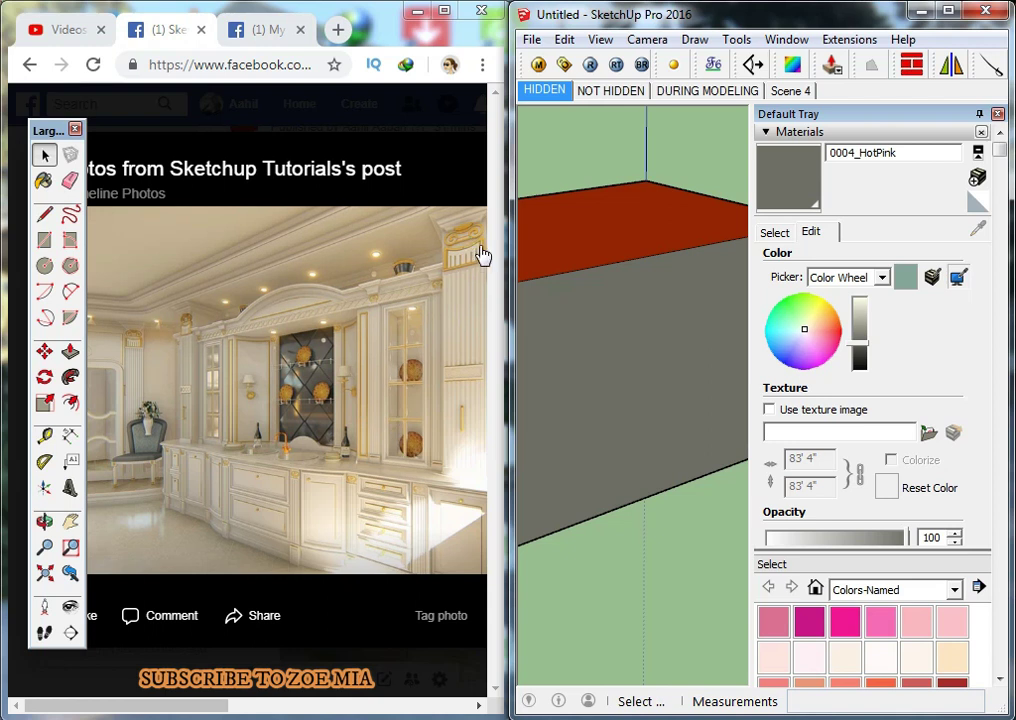
left_click(958, 277)
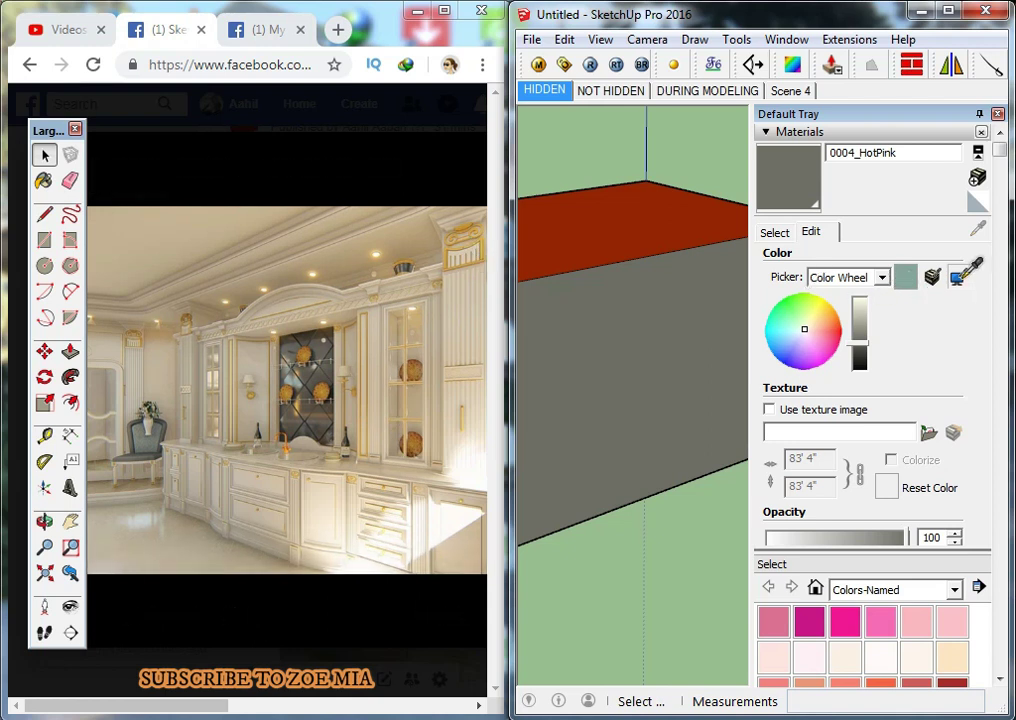
mouse_move(300, 390)
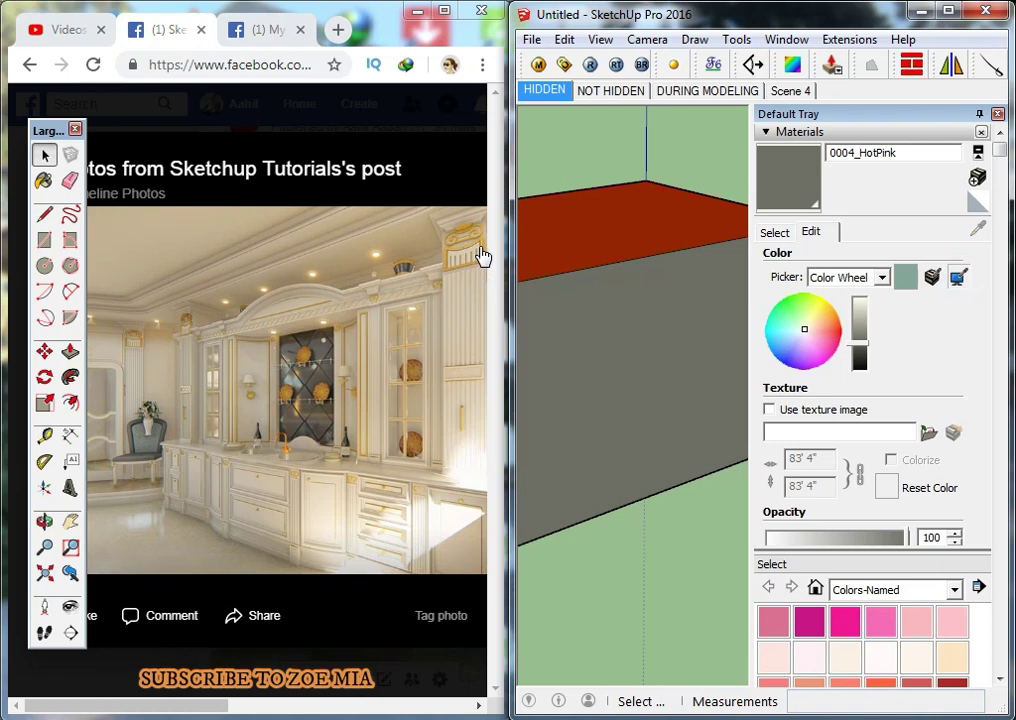
left_click(479, 252)
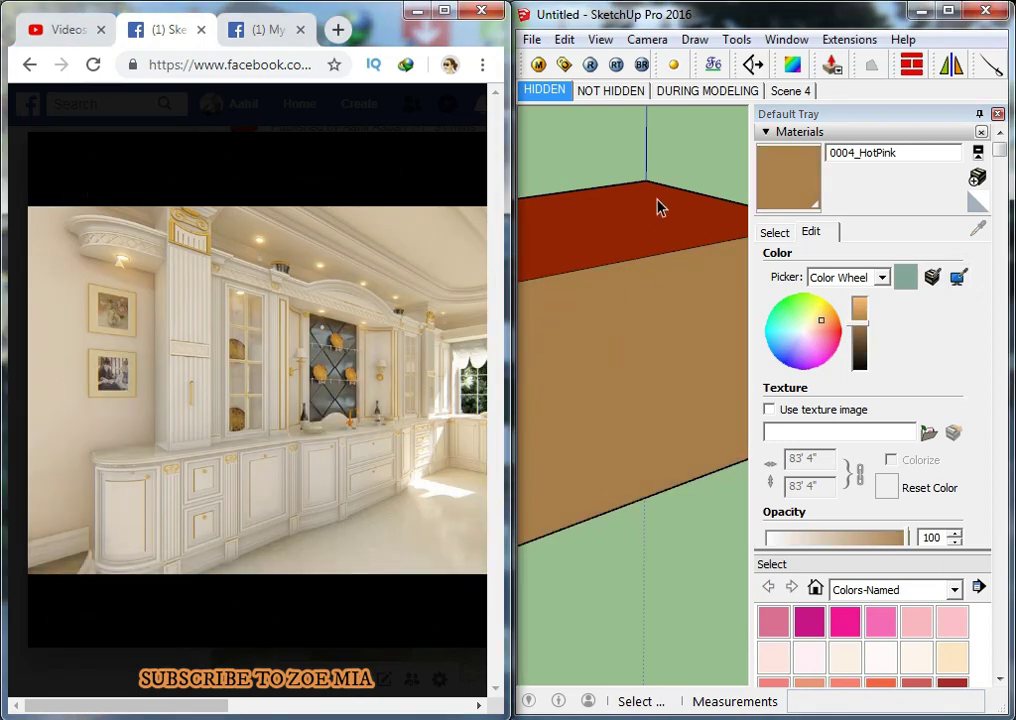
left_click(945, 12)
Lighten 0004_HotPink toward salmon, then in HLS set a cyan hue at lightness 35.
scroll(480, 350, "down", 3)
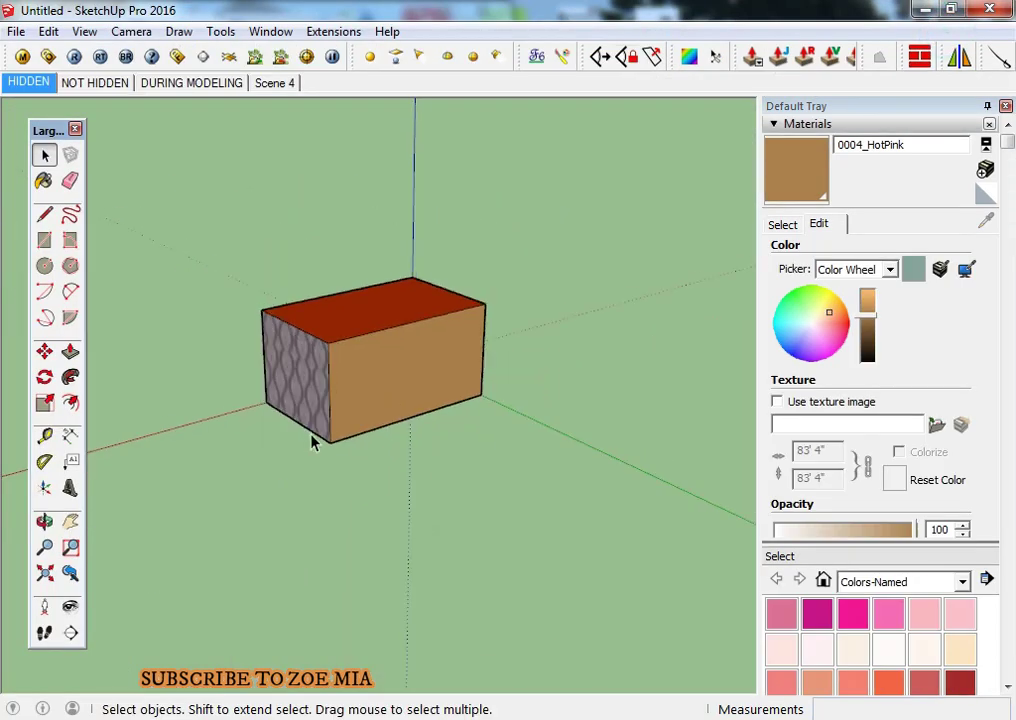
scroll(260, 400, "down", 2)
scroll(174, 344, "up", 1)
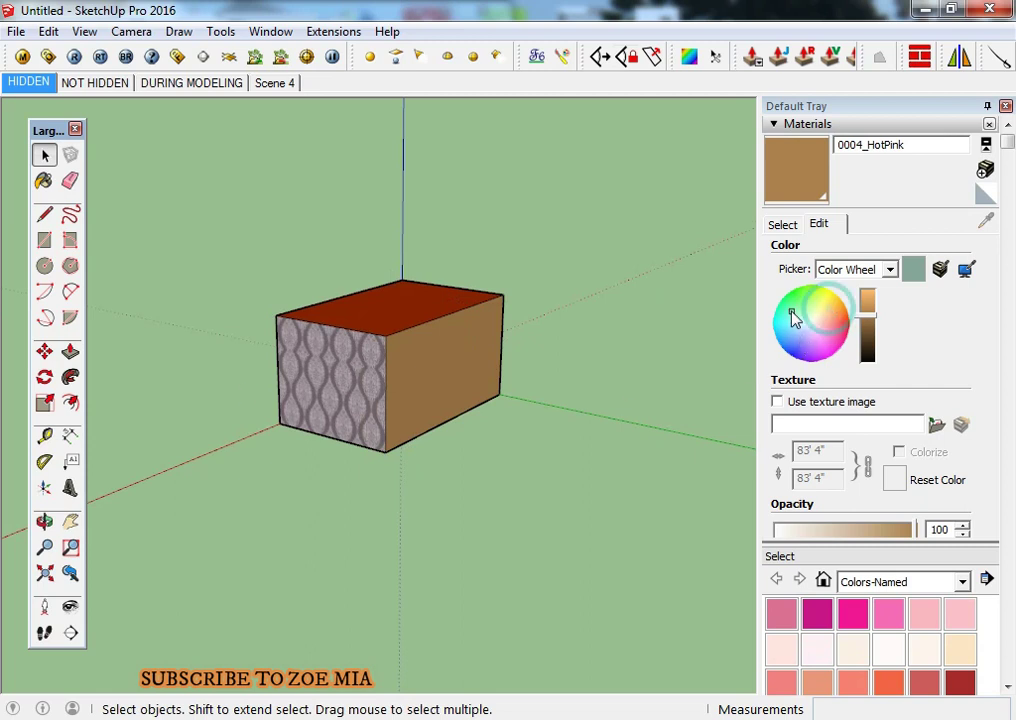
left_click_drag(866, 315, 866, 300)
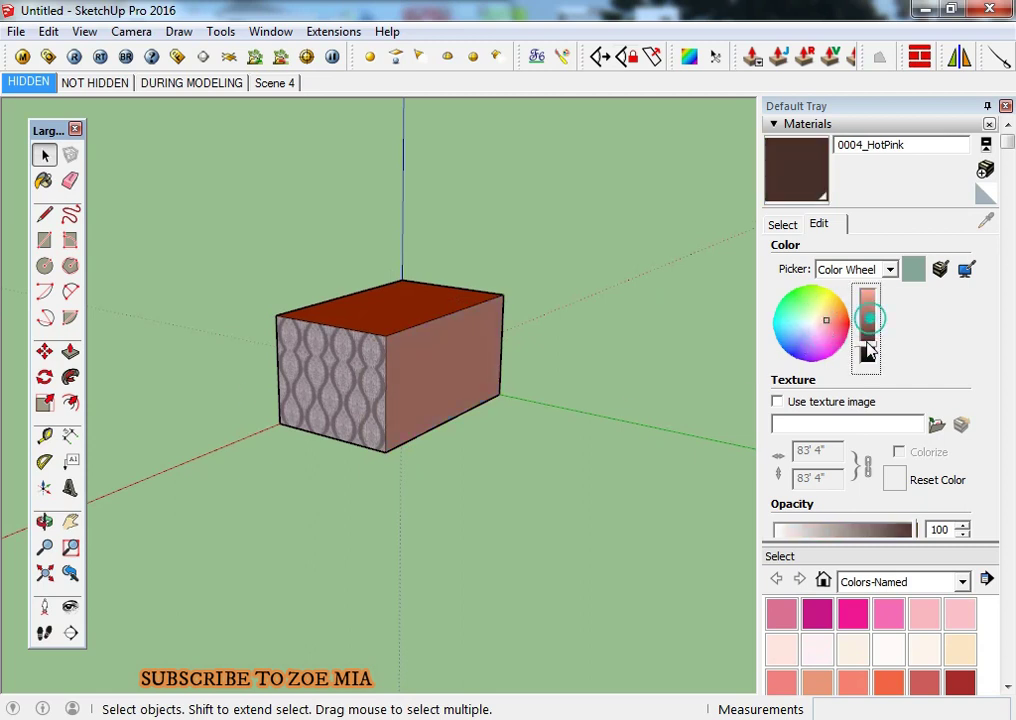
scroll(420, 397, "up", 3)
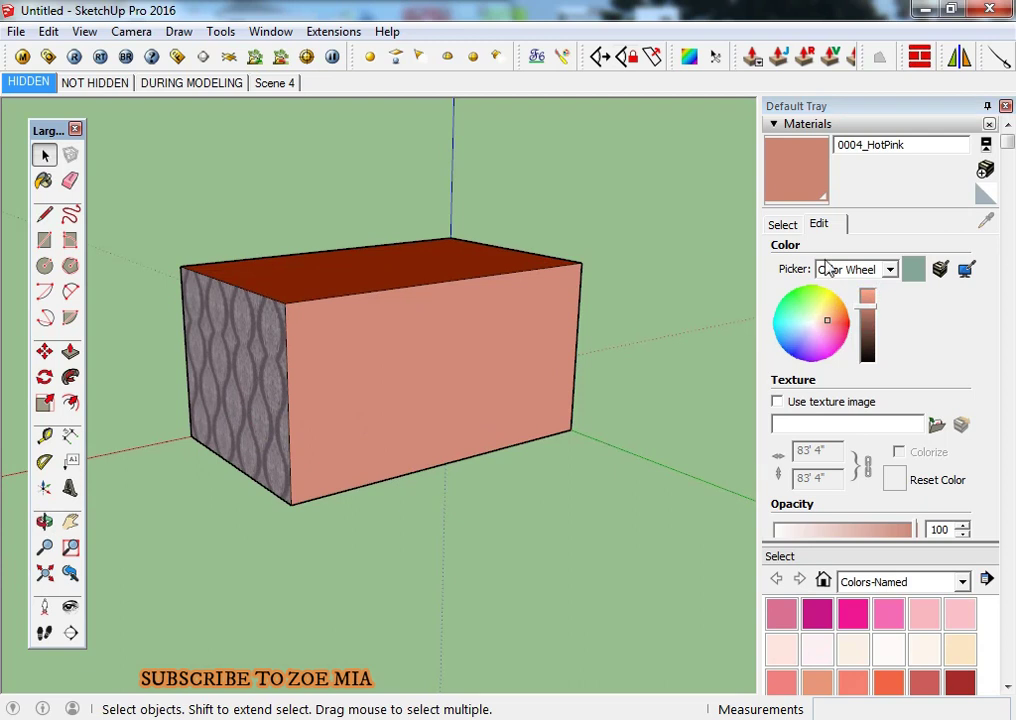
left_click(862, 269)
left_click(843, 304)
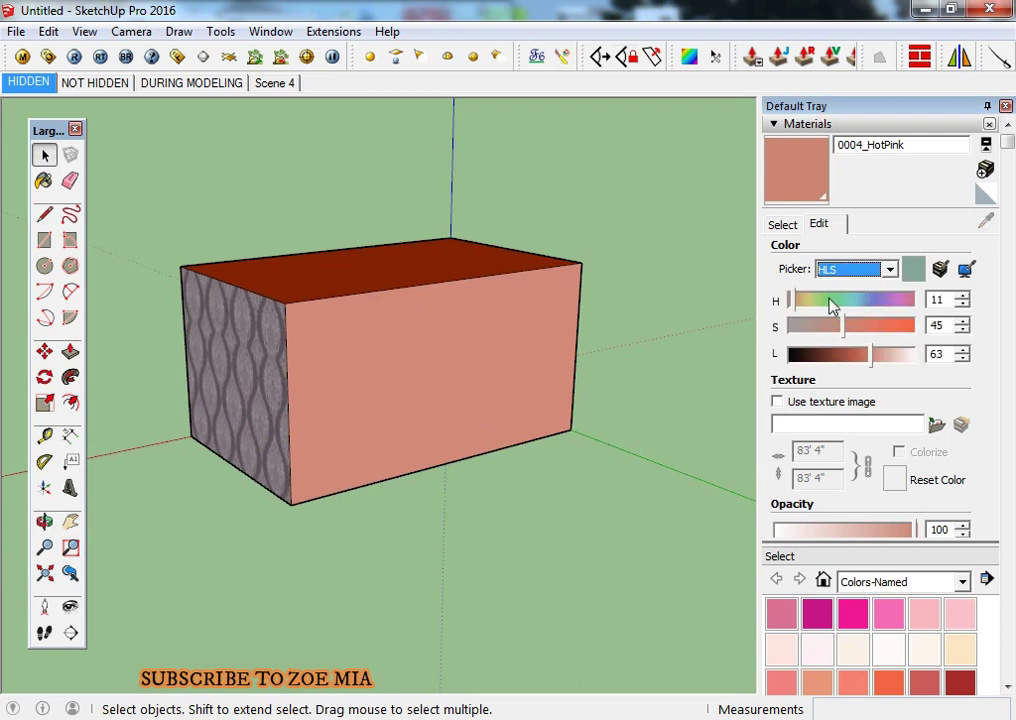
left_click(830, 304)
left_click_drag(844, 356, 831, 355)
Adjust the colour in HSB mode, raising saturation to 67, then switch to RGB.
left_click(889, 269)
left_click(852, 318)
left_click(848, 328)
left_click(870, 326)
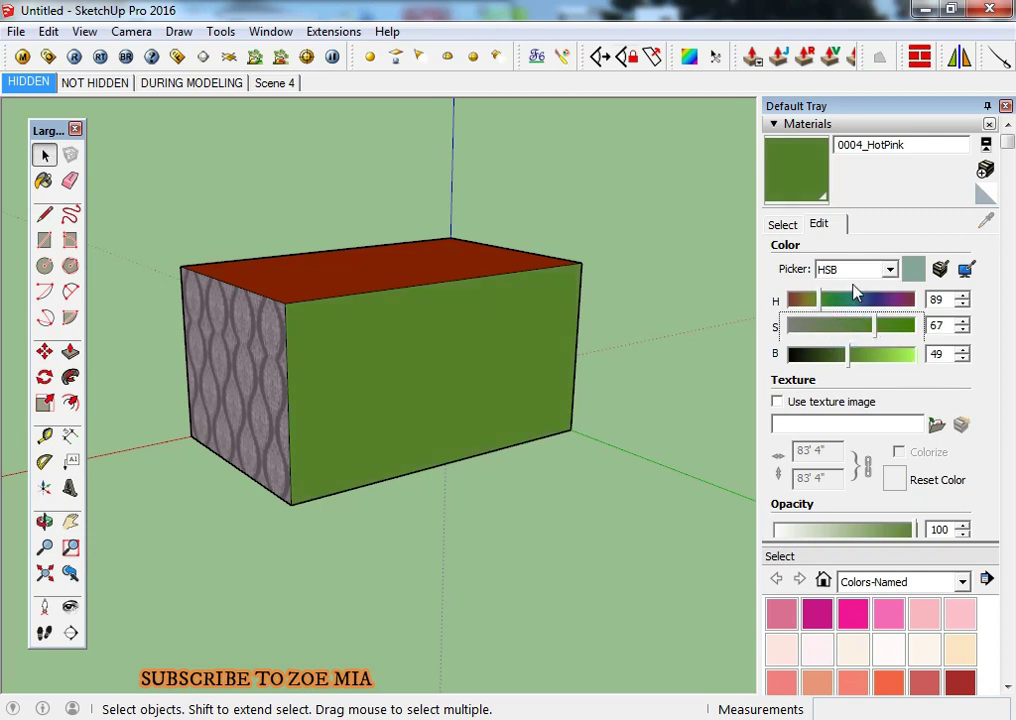
left_click(845, 268)
left_click(850, 326)
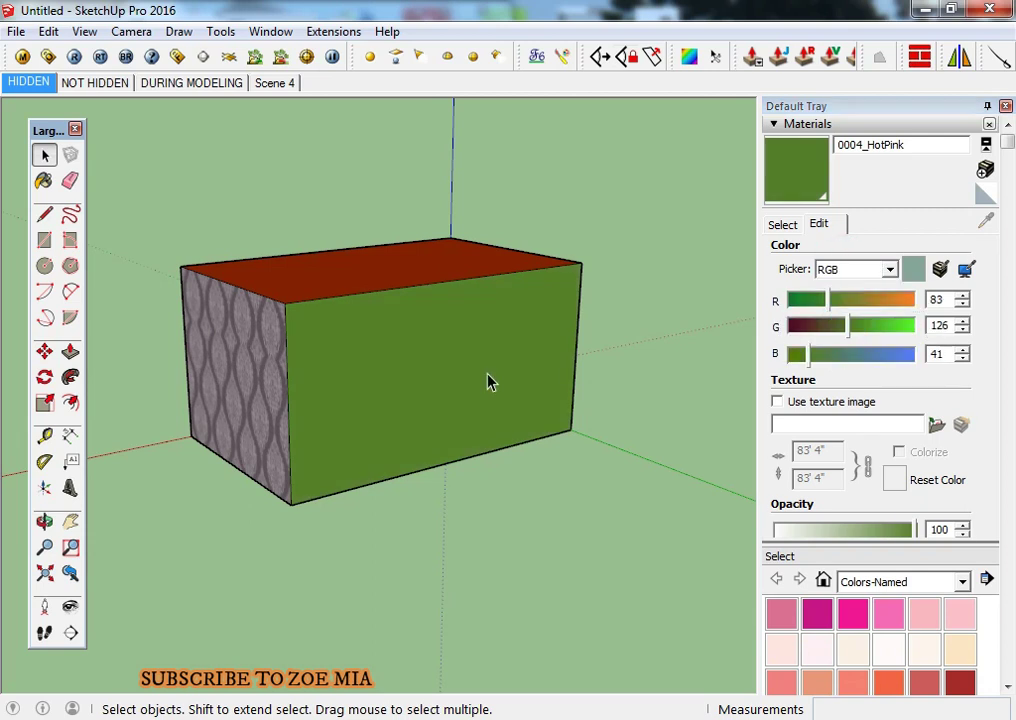
Push all RGB channels to 255 for white, then drop them to 0 for black.
left_click_drag(866, 356, 913, 354)
left_click_drag(857, 326, 913, 326)
mouse_move(839, 300)
left_mouse_down()
mouse_move(913, 300)
mouse_move(790, 300)
left_mouse_up()
left_click_drag(913, 326, 790, 326)
mouse_move(913, 354)
left_mouse_down()
mouse_move(790, 354)
mouse_move(887, 297)
mouse_move(872, 306)
mouse_move(886, 311)
left_mouse_up()
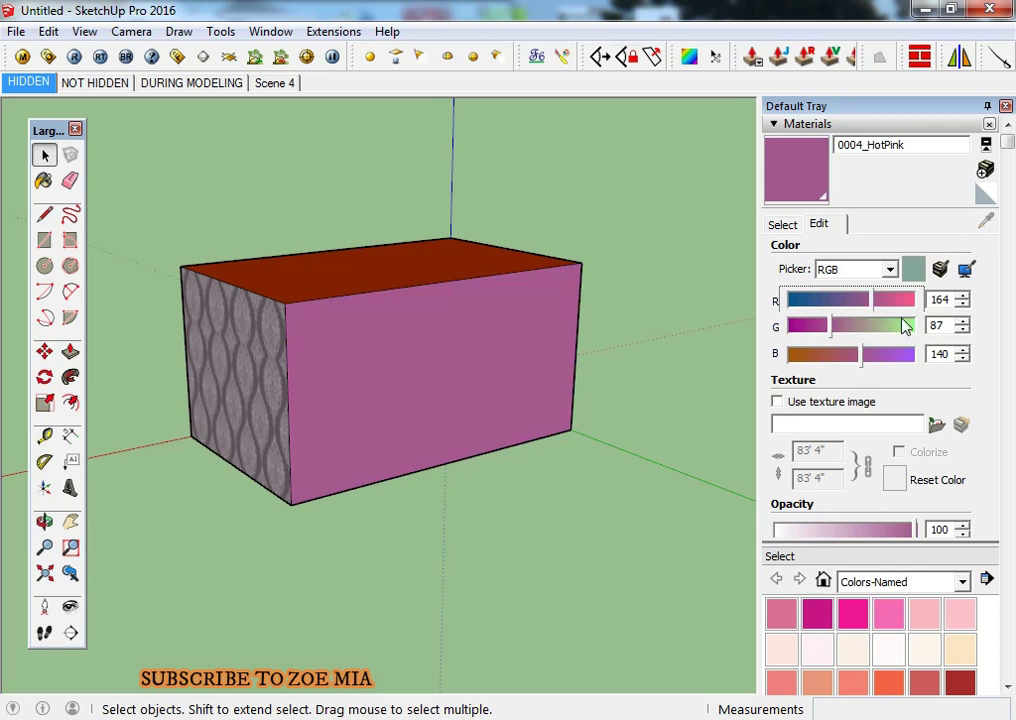
scroll(864, 442, "down", 5)
scroll(864, 436, "down", 5)
scroll(862, 421, "up", 10)
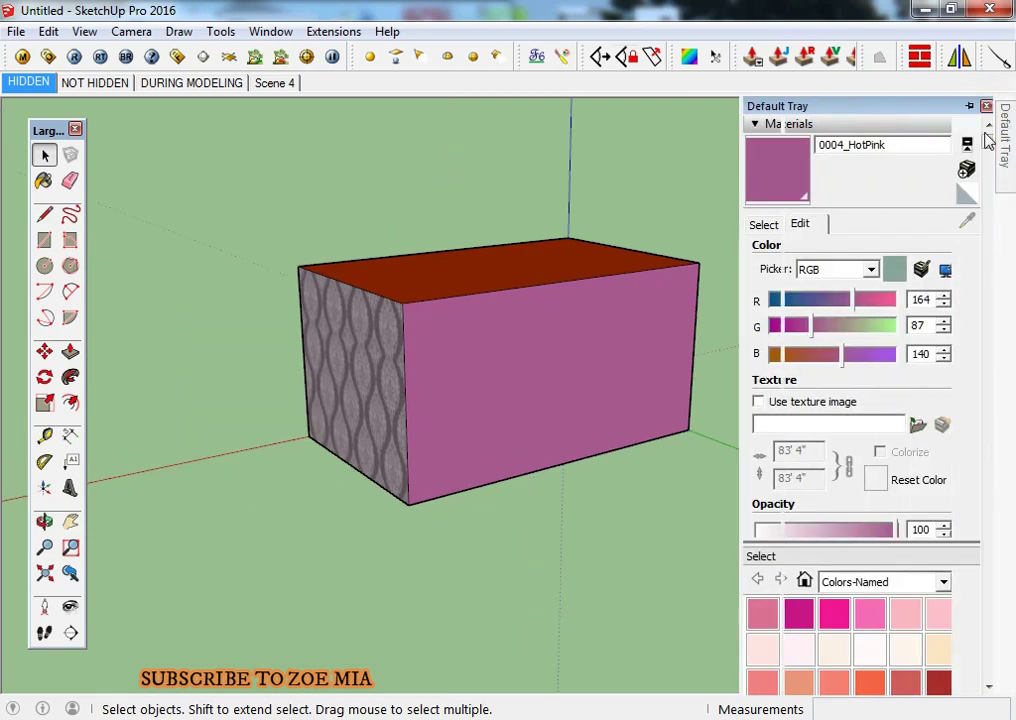
Close the materials tray and start erasing the box's red top and left wall edges.
left_click(986, 105)
left_click(1006, 106)
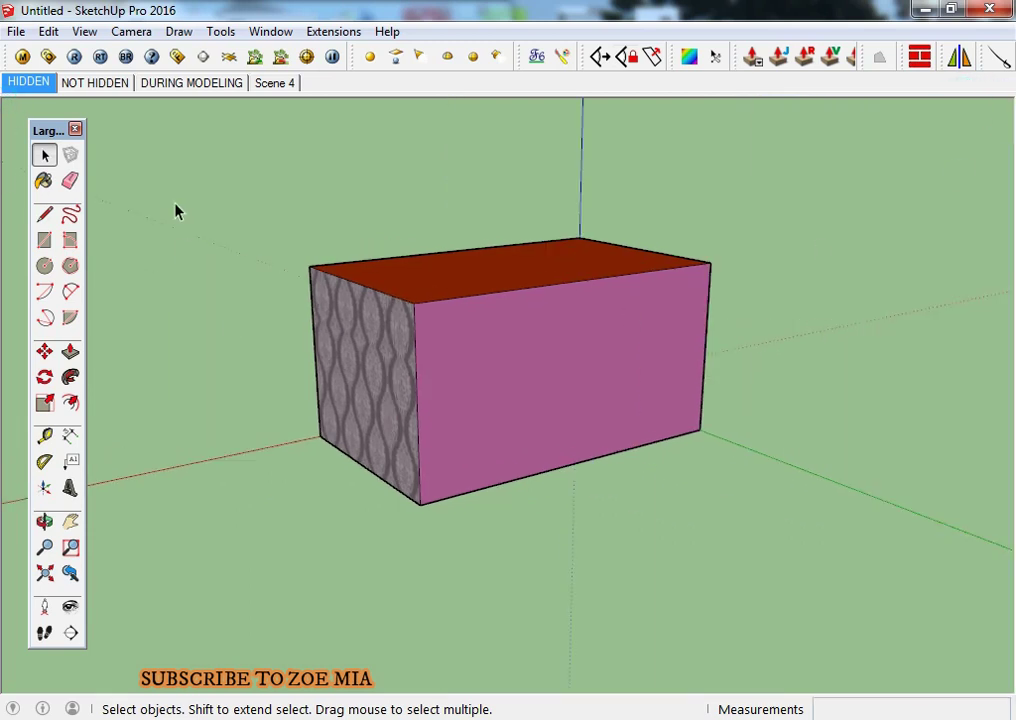
left_click(70, 181)
scroll(245, 374, "down", 2)
mouse_move(408, 394)
middle_mouse_down()
mouse_move(494, 424)
mouse_move(517, 329)
middle_mouse_up()
left_click(475, 367)
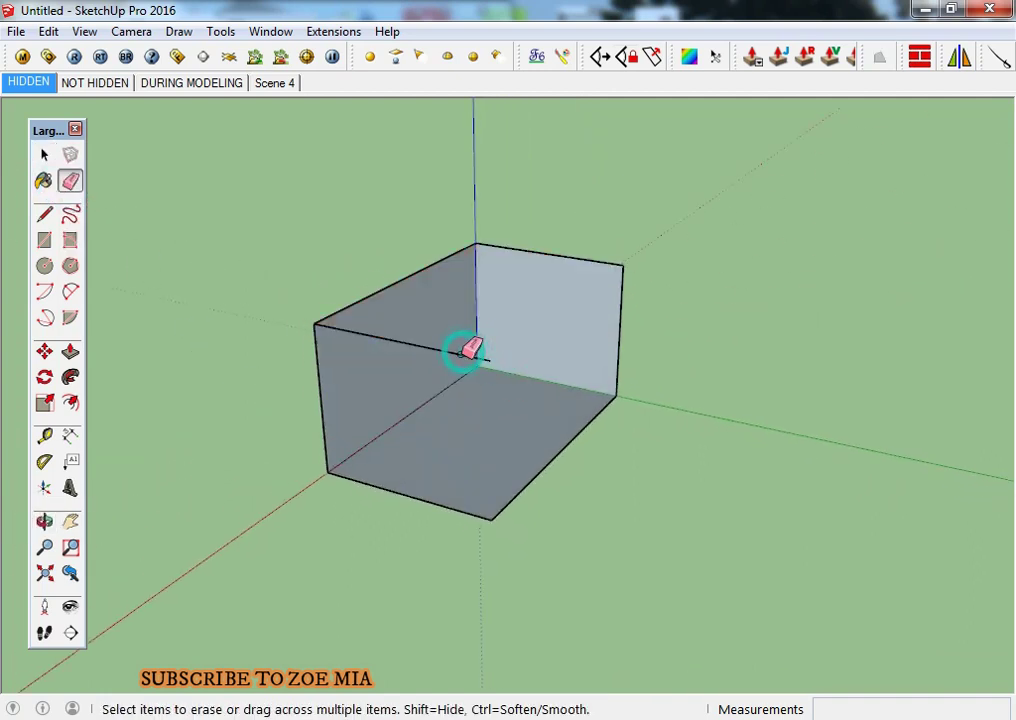
left_click(356, 302)
Erase the remaining wall and floor edges until the painted box is gone.
left_click(317, 345)
left_click(614, 300)
left_click(583, 262)
left_click(560, 386)
left_click(515, 495)
left_click(432, 502)
left_click(370, 434)
middle_click_drag(300, 340, 50, 100)
left_click(44, 155)
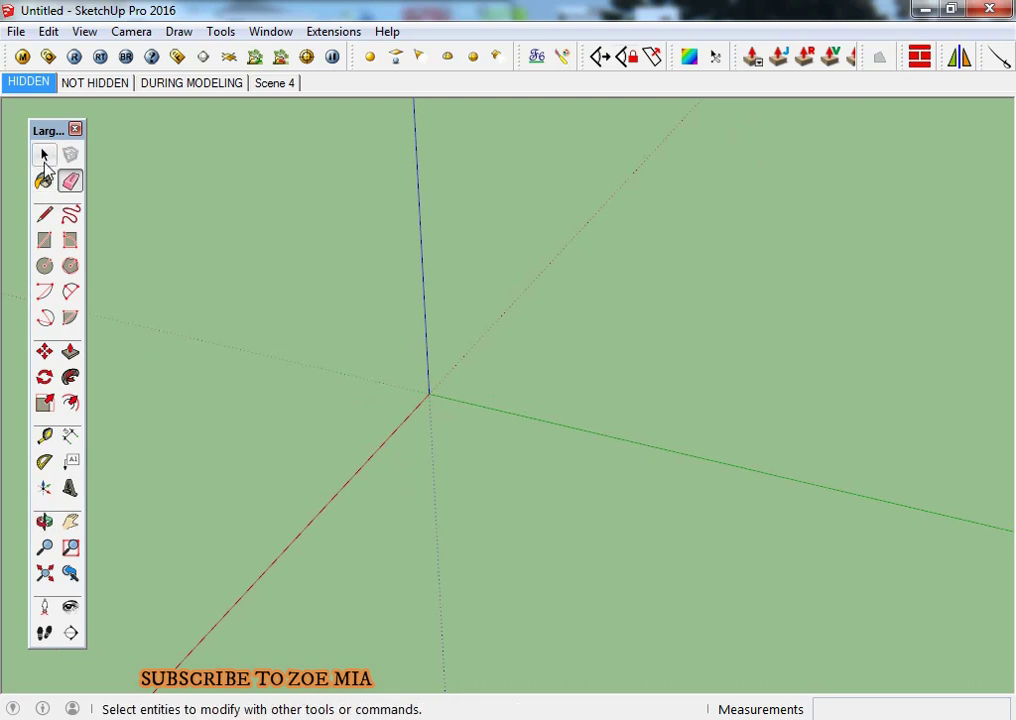
Draw a rectangle at the origin and push/pull it up into a test box.
key("e")
key("r")
left_click(430, 395)
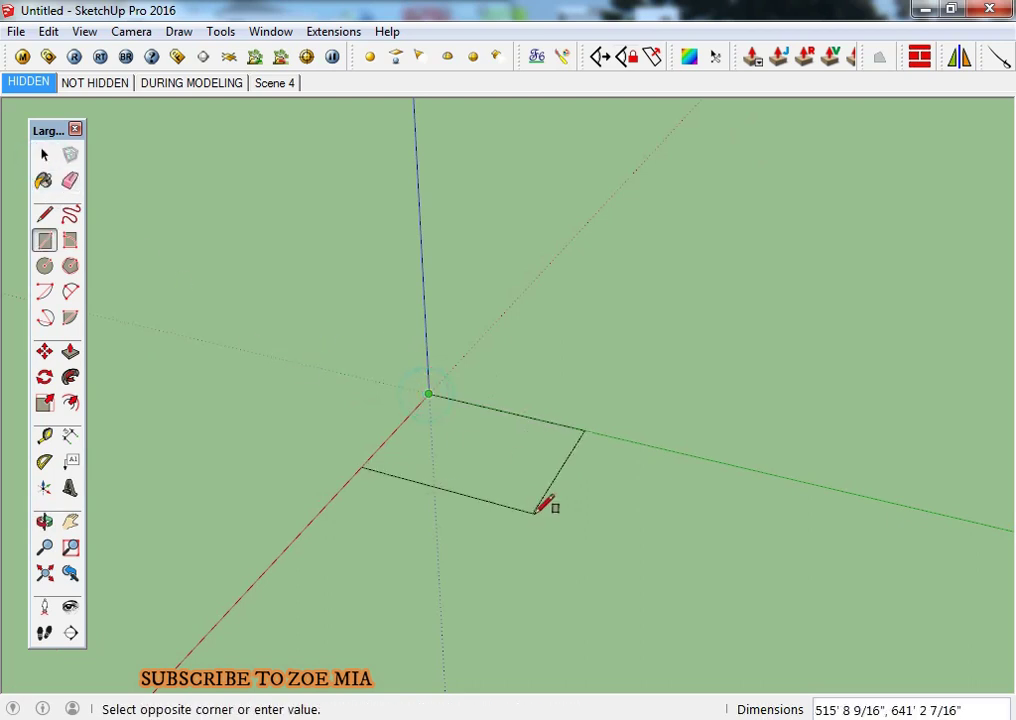
left_click(537, 514)
key("space")
key("p")
left_click(475, 488)
Select the test box, make it a group, then erase the group.
left_click(517, 388)
key("space")
left_click_drag(782, 222, 200, 605)
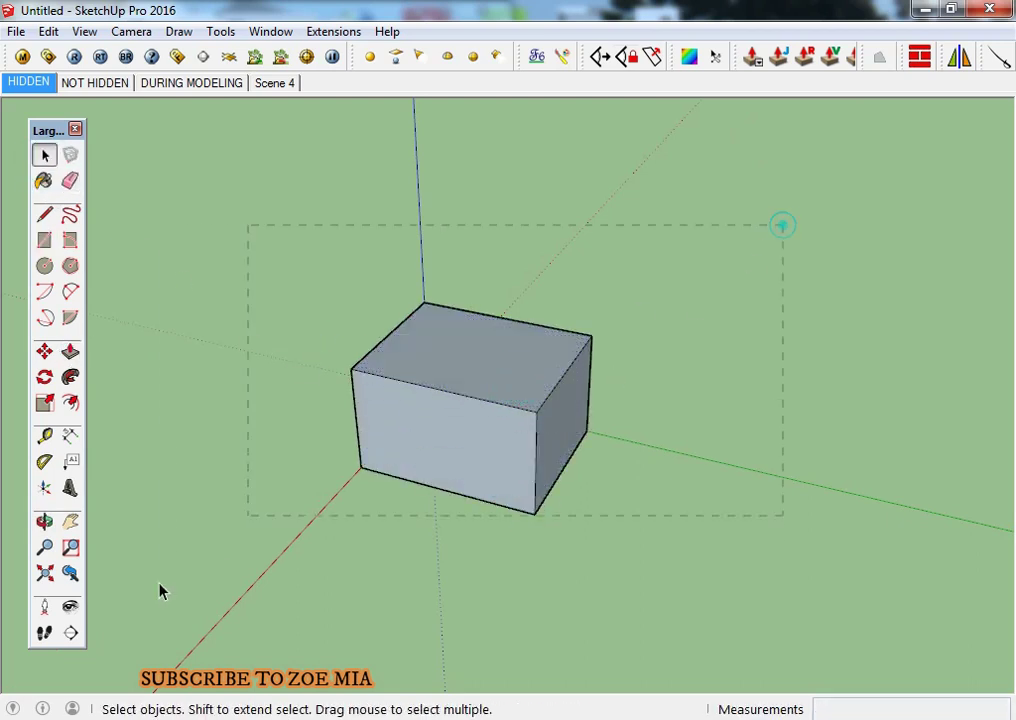
right_click(465, 443)
left_click(540, 335)
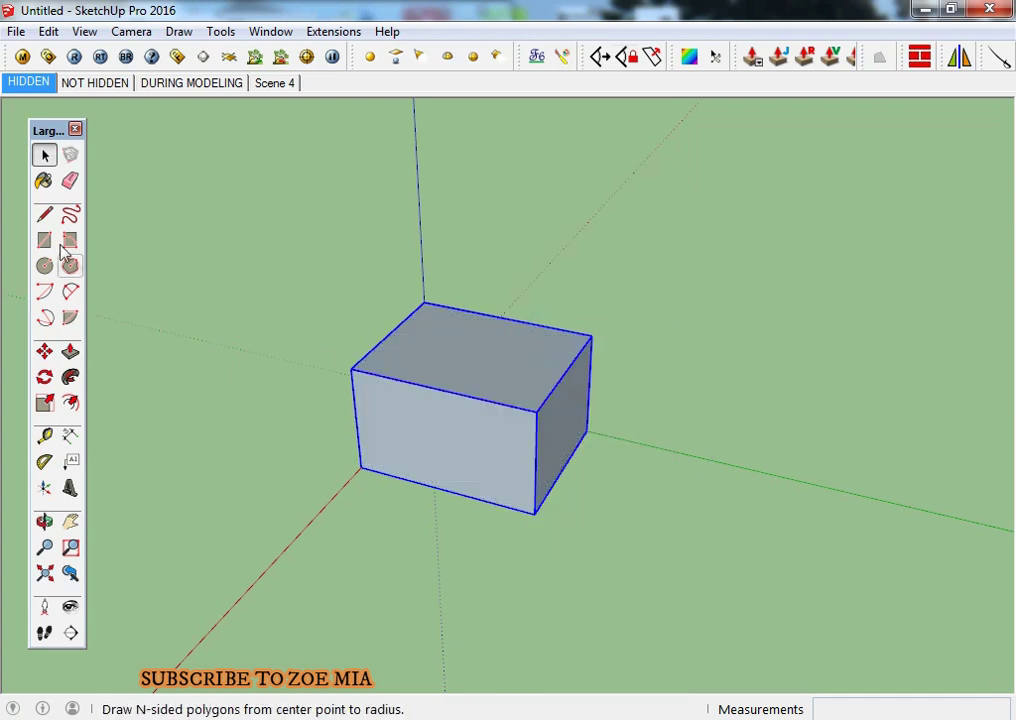
left_click(70, 180)
left_click(569, 367)
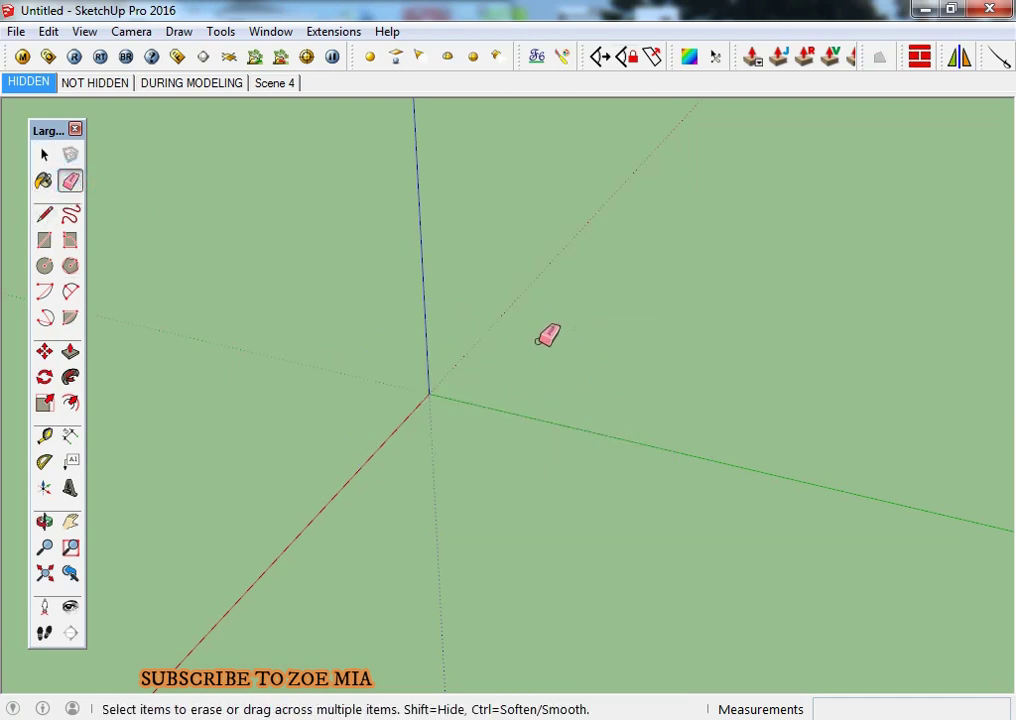
middle_click_drag(548, 336, 513, 476)
key("space")
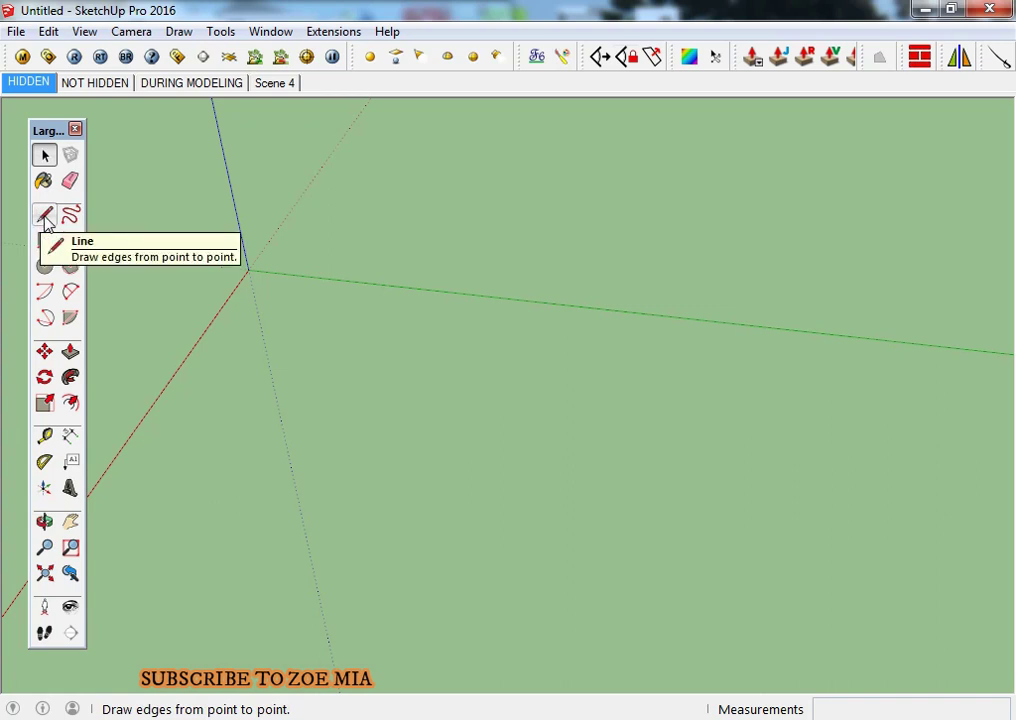
Draw the rectangular base from the origin with the Line tool, plus its diagonals.
left_click(45, 216)
left_click(248, 267)
left_click(615, 310)
left_click(573, 546)
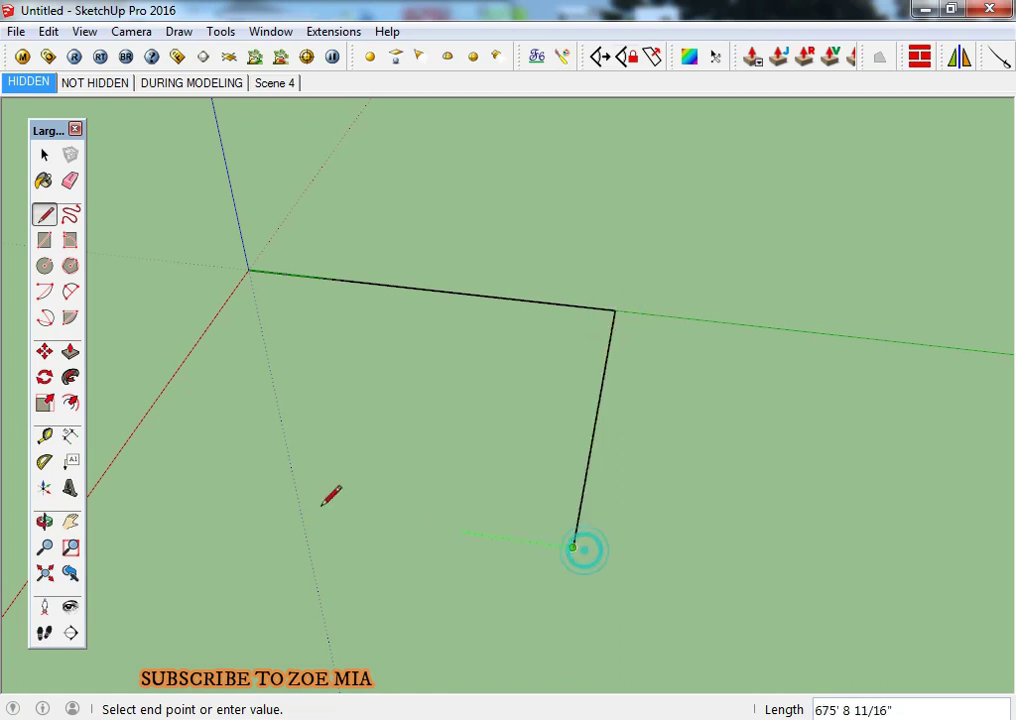
left_click(101, 479)
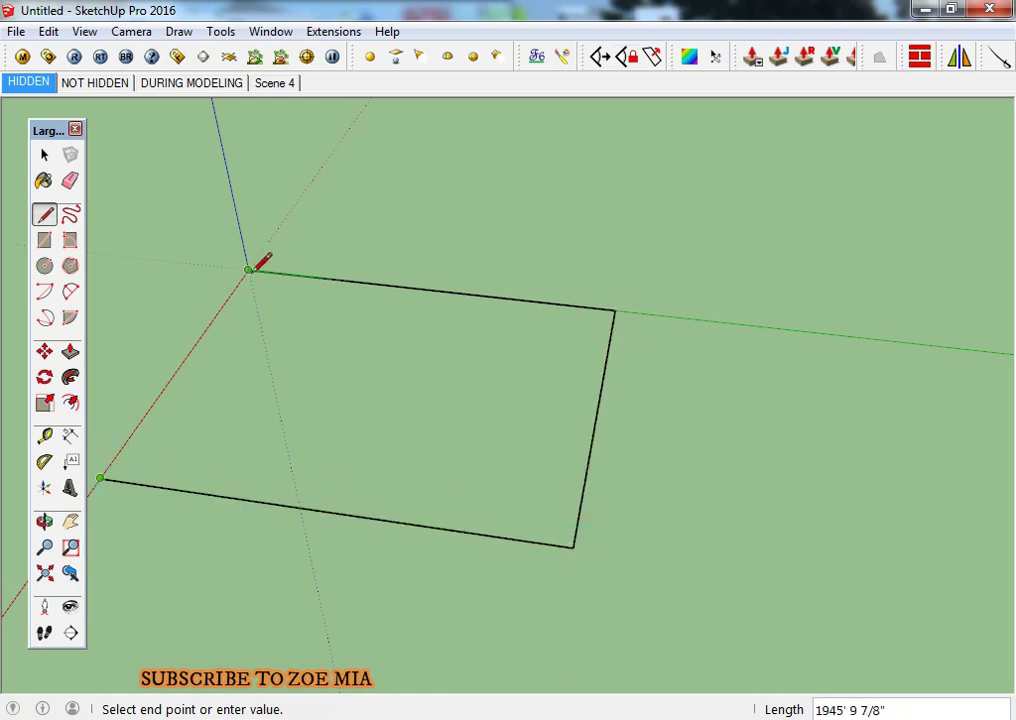
left_click(248, 269)
left_click(249, 270)
left_click(573, 546)
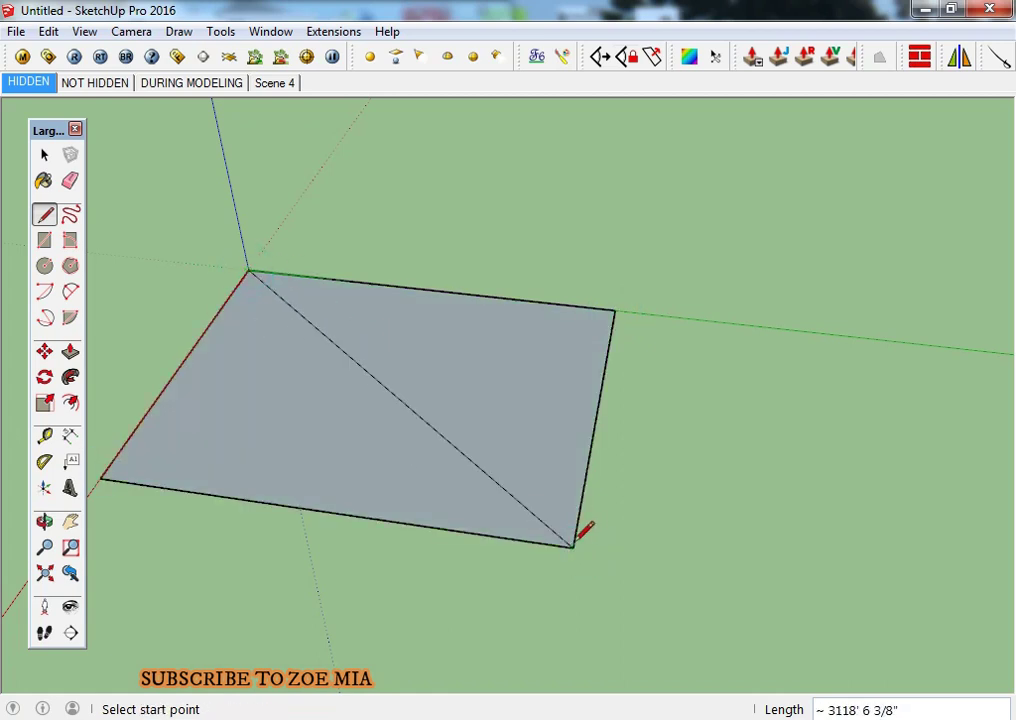
left_click(614, 311)
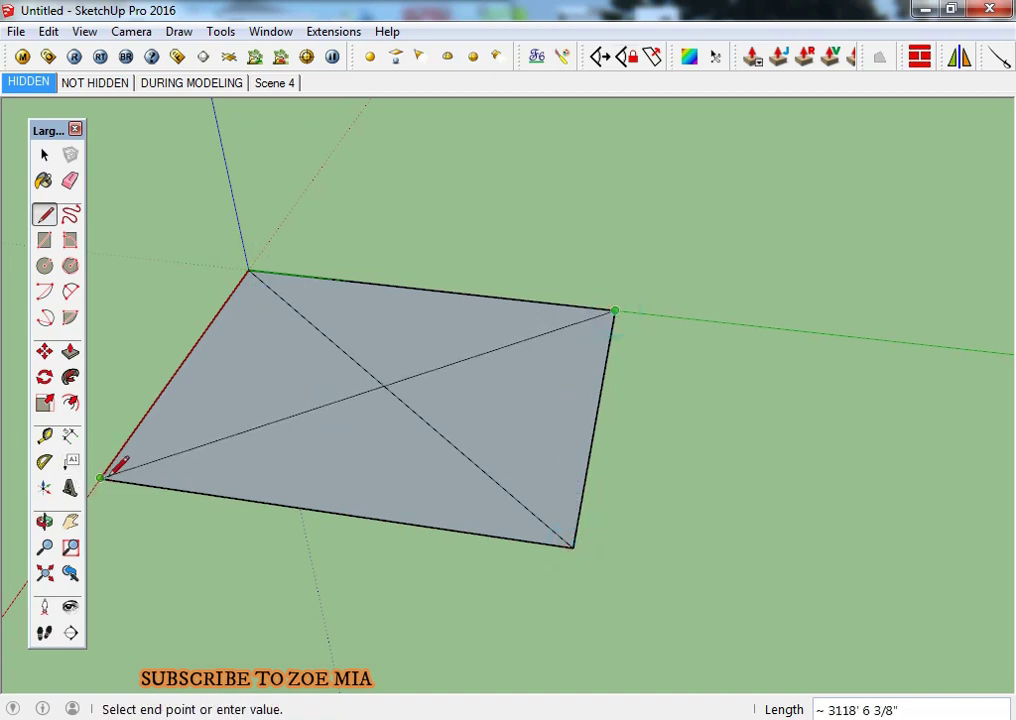
Raise an apex above the diagonals' crossing and join it to all four base corners.
left_click(384, 385)
left_click(386, 270)
left_click(101, 478)
left_click(249, 270)
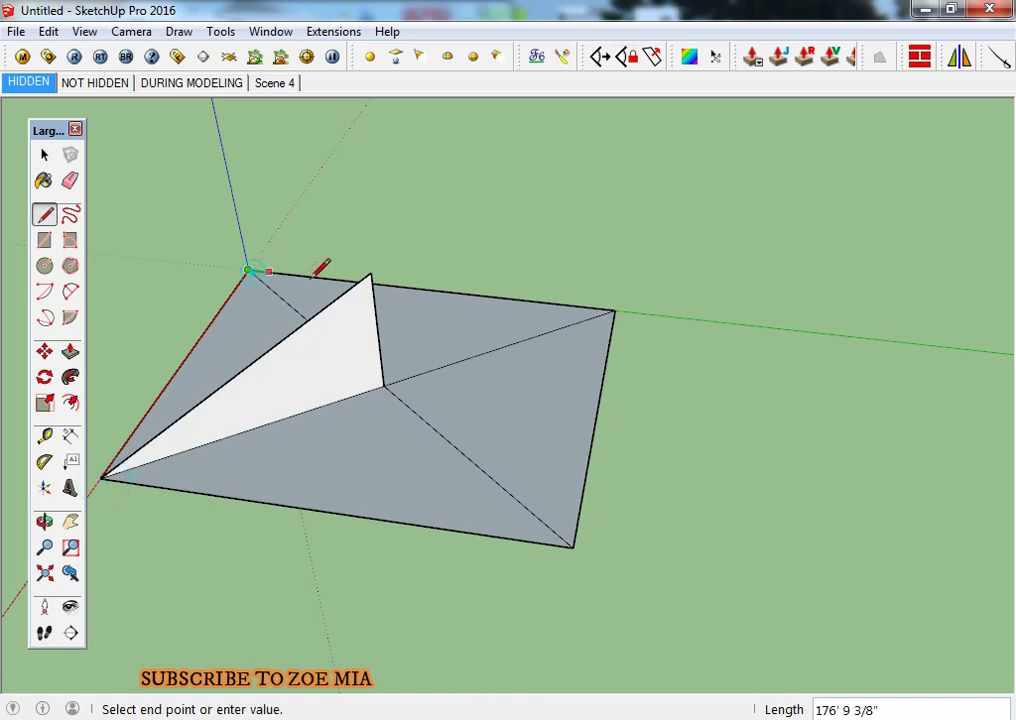
left_click(371, 275)
left_click(371, 275)
left_click(614, 311)
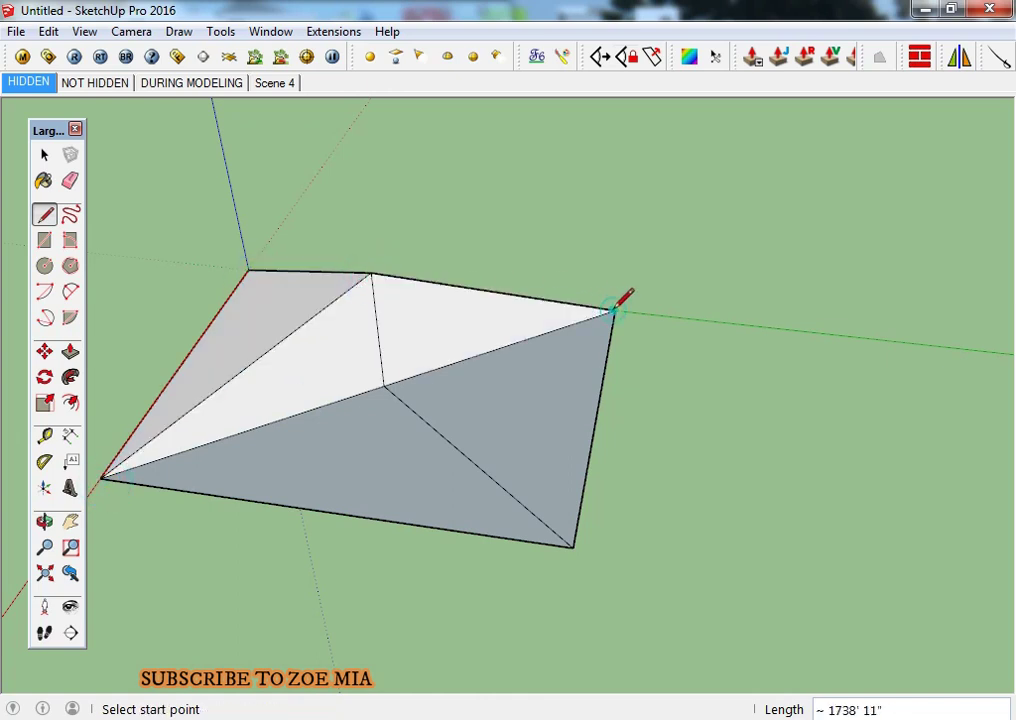
left_click(571, 545)
left_click(372, 274)
mouse_move(372, 274)
middle_mouse_down()
mouse_move(535, 481)
mouse_move(739, 304)
mouse_move(410, 531)
mouse_move(521, 474)
mouse_move(408, 359)
mouse_move(278, 403)
middle_mouse_up()
scroll(278, 403, "down", 2)
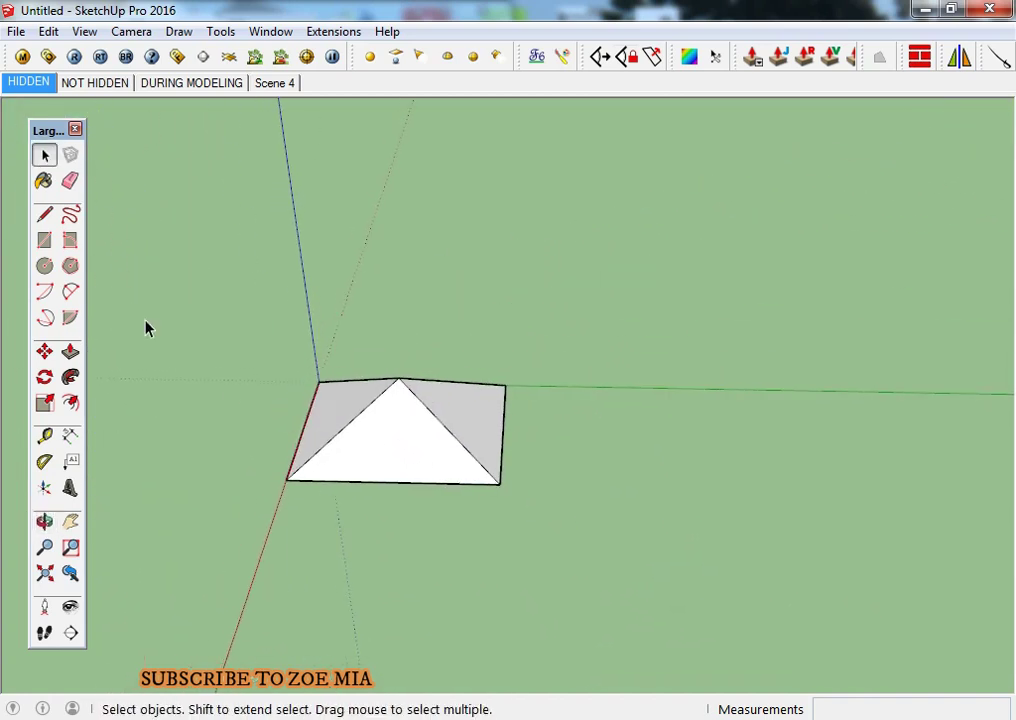
left_click(71, 222)
left_click_drag(601, 421, 706, 366)
mouse_move(773, 362)
left_mouse_down()
mouse_move(705, 132)
mouse_move(617, 215)
left_mouse_up()
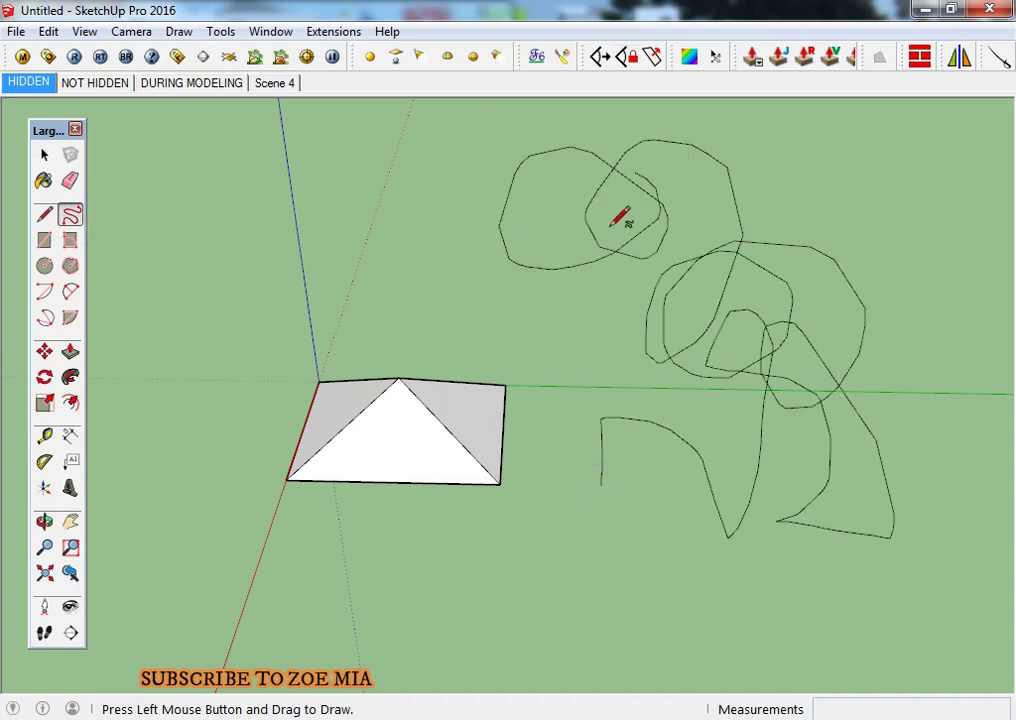
key("ctrl+z")
middle_click_drag(615, 265, 440, 306)
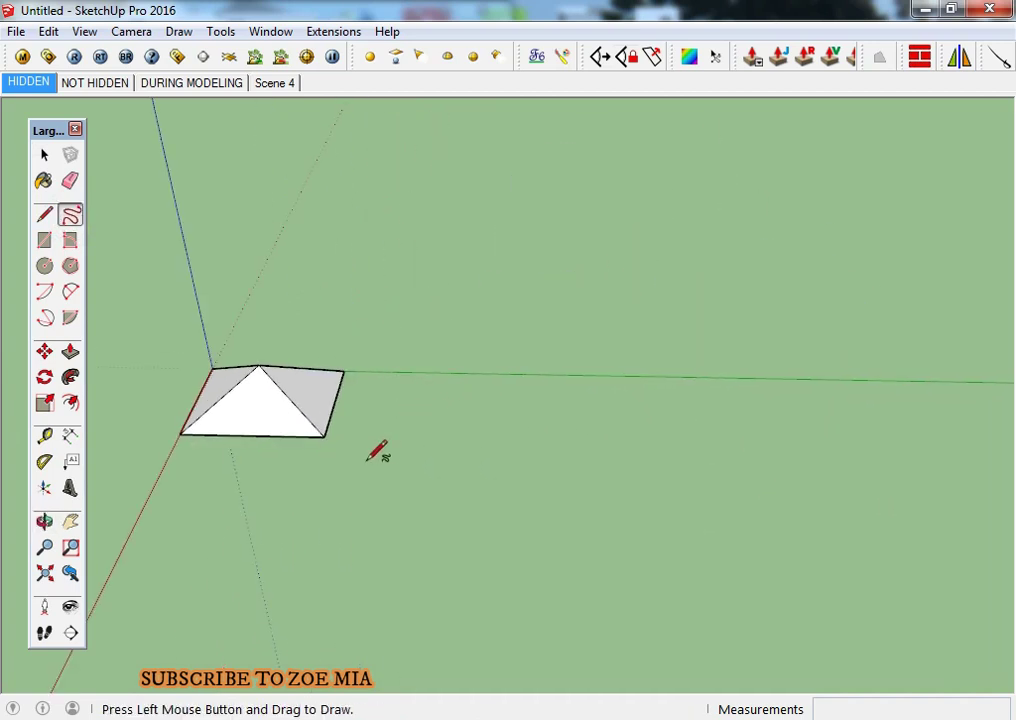
mouse_move(396, 398)
left_mouse_down()
mouse_move(465, 440)
mouse_move(464, 398)
left_mouse_up()
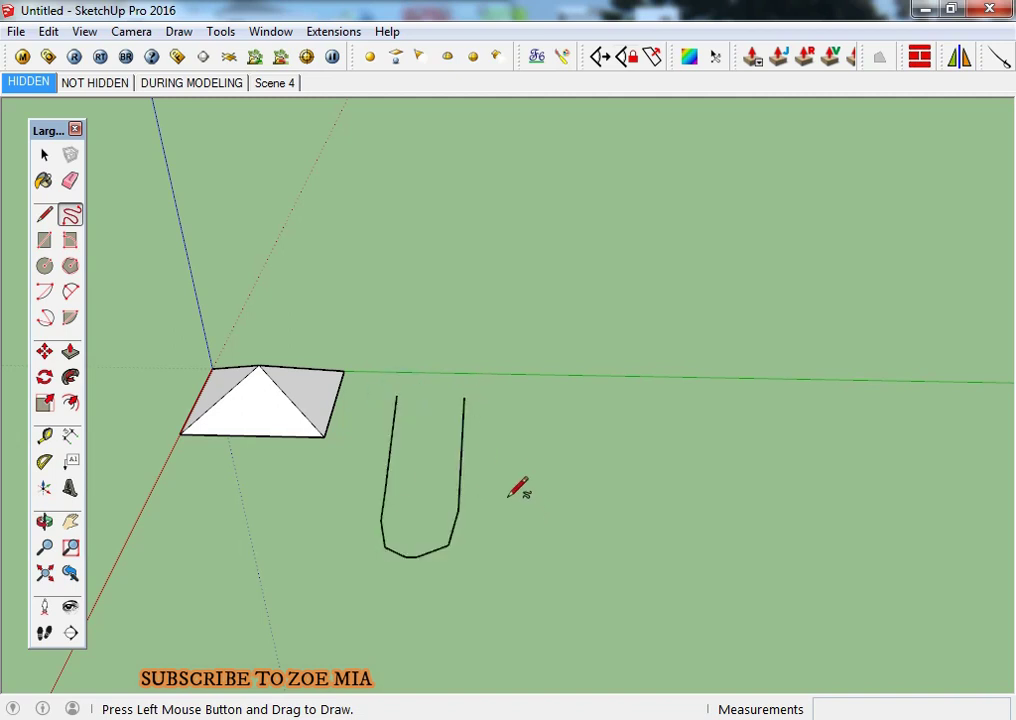
left_click_drag(509, 432, 497, 548)
left_click_drag(587, 543, 659, 569)
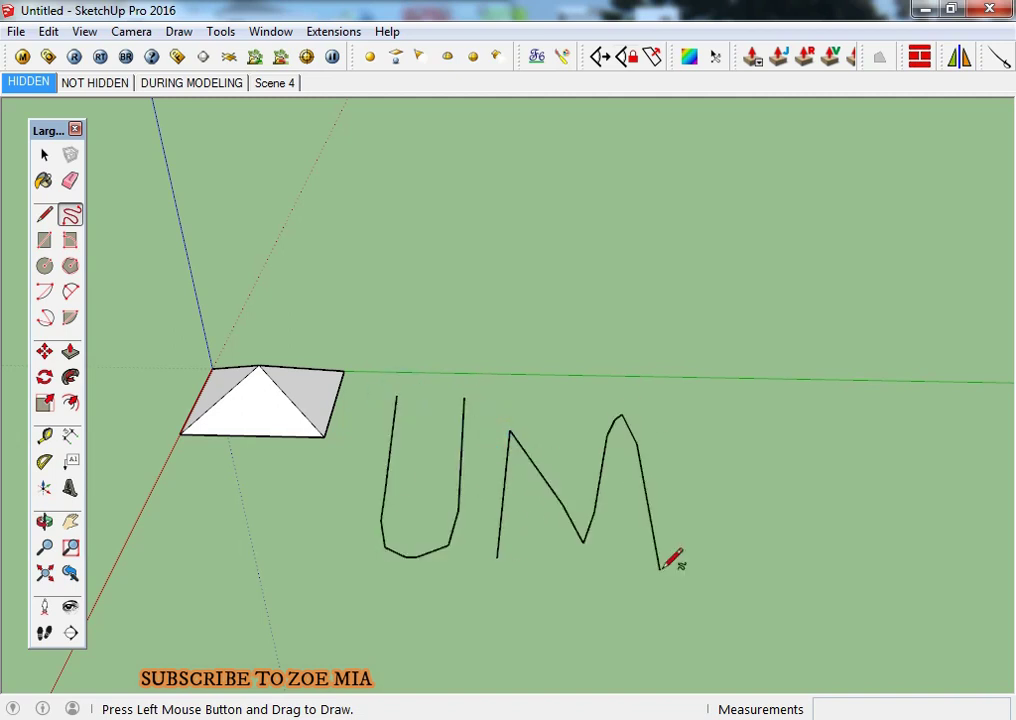
left_click_drag(707, 427, 725, 400)
left_click_drag(727, 460, 819, 449)
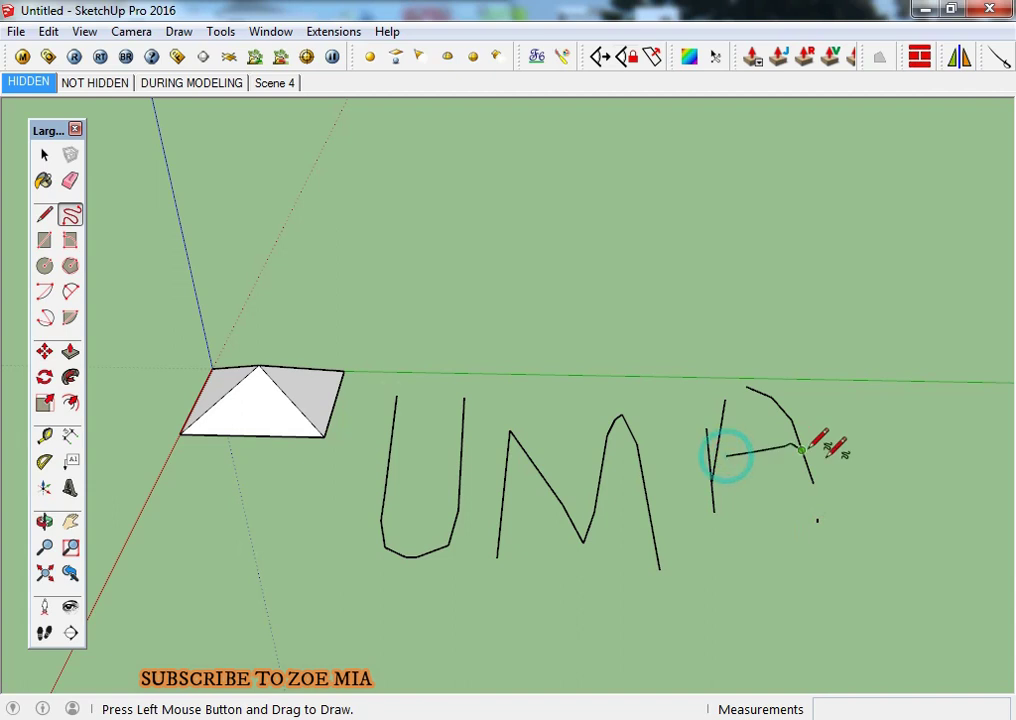
middle_click_drag(819, 449, 576, 462)
left_click_drag(710, 416, 708, 416)
left_click_drag(671, 424, 683, 566)
left_click_drag(617, 585, 767, 560)
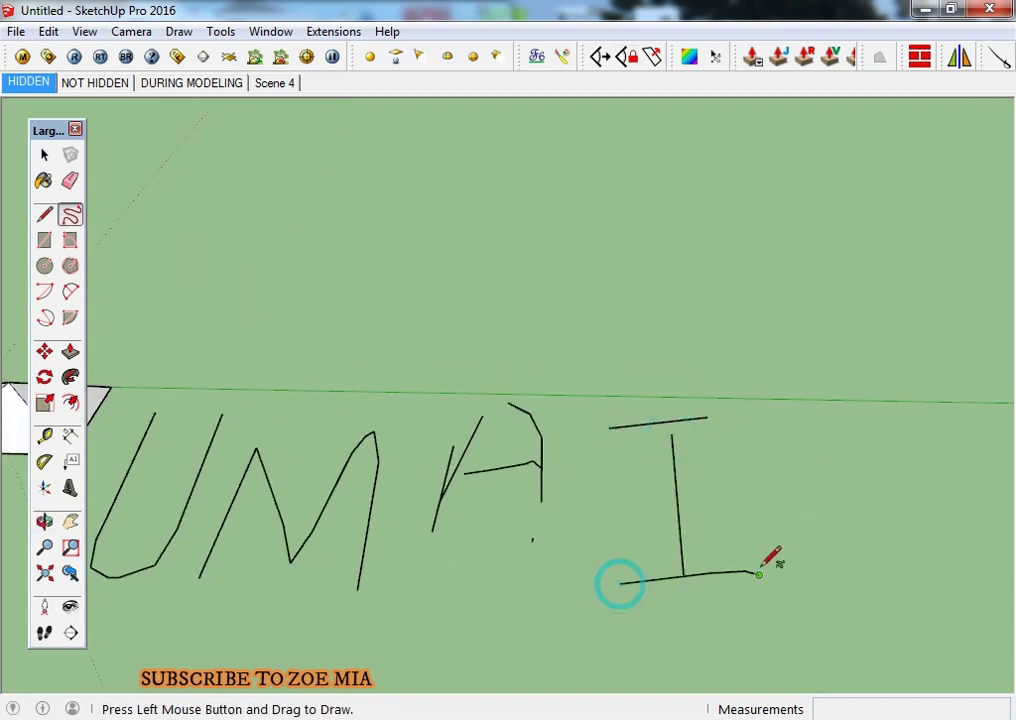
middle_click_drag(767, 560, 607, 481)
left_click_drag(683, 430, 663, 592)
mouse_move(642, 424)
left_mouse_down()
mouse_move(742, 499)
mouse_move(737, 526)
left_mouse_up()
scroll(667, 426, "down", 3)
middle_click_drag(667, 426, 492, 549)
scroll(476, 500, "up", 3)
key("ctrl+z")
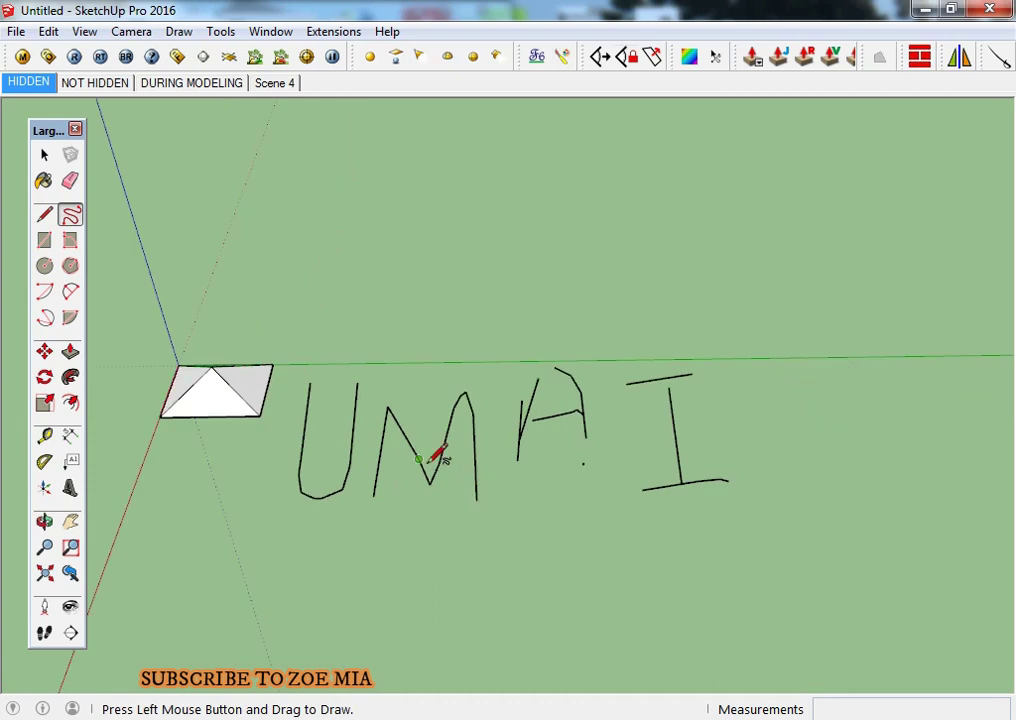
key("ctrl+z")
key("ctrl+z")
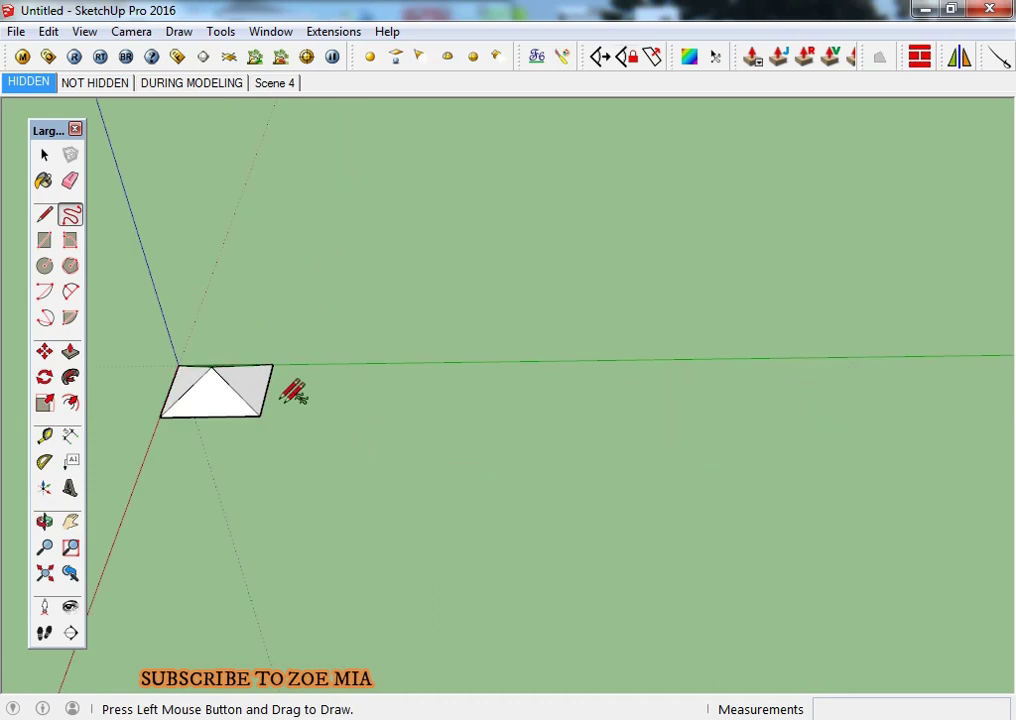
scroll(283, 398, "up", 3)
key("space")
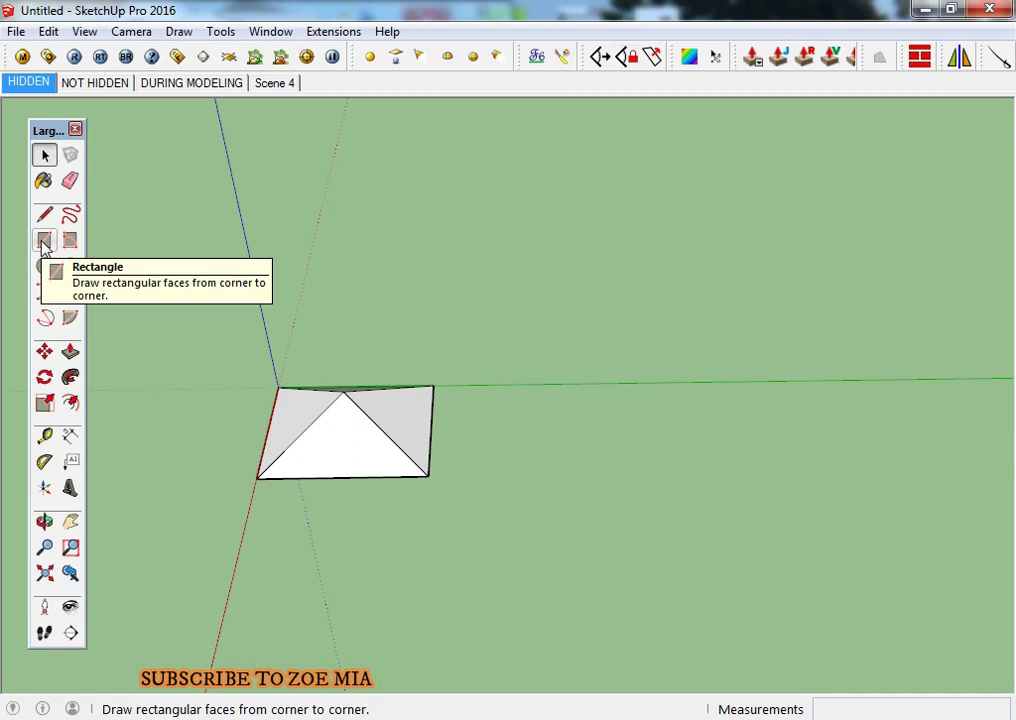
left_click(44, 240)
scroll(227, 336, "down", 2)
mouse_move(227, 336)
middle_mouse_down()
mouse_move(295, 500)
mouse_move(420, 388)
middle_mouse_up()
Draw a trial rectangle right of the pyramid, then select and delete it.
left_click(389, 293)
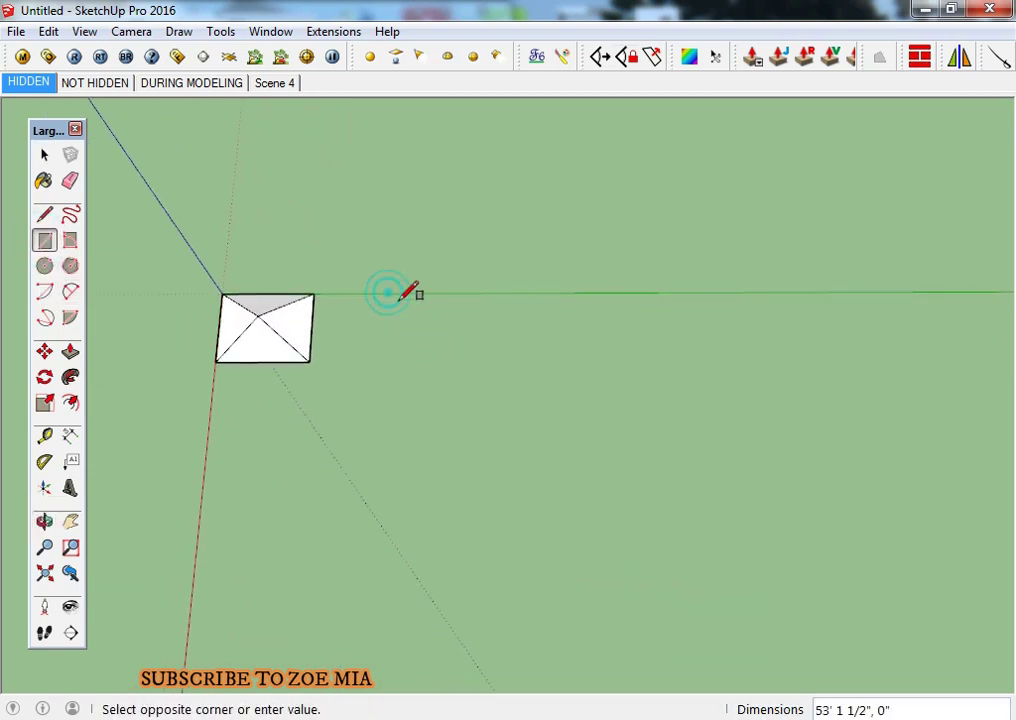
left_click(706, 463)
key("space")
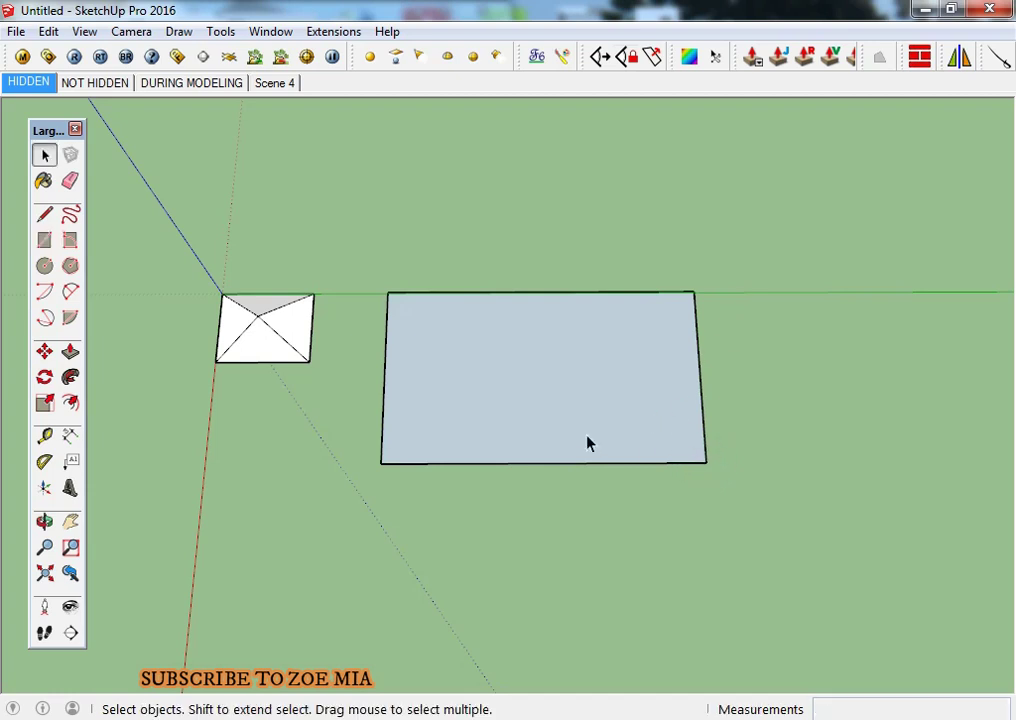
left_click_drag(798, 259, 399, 546)
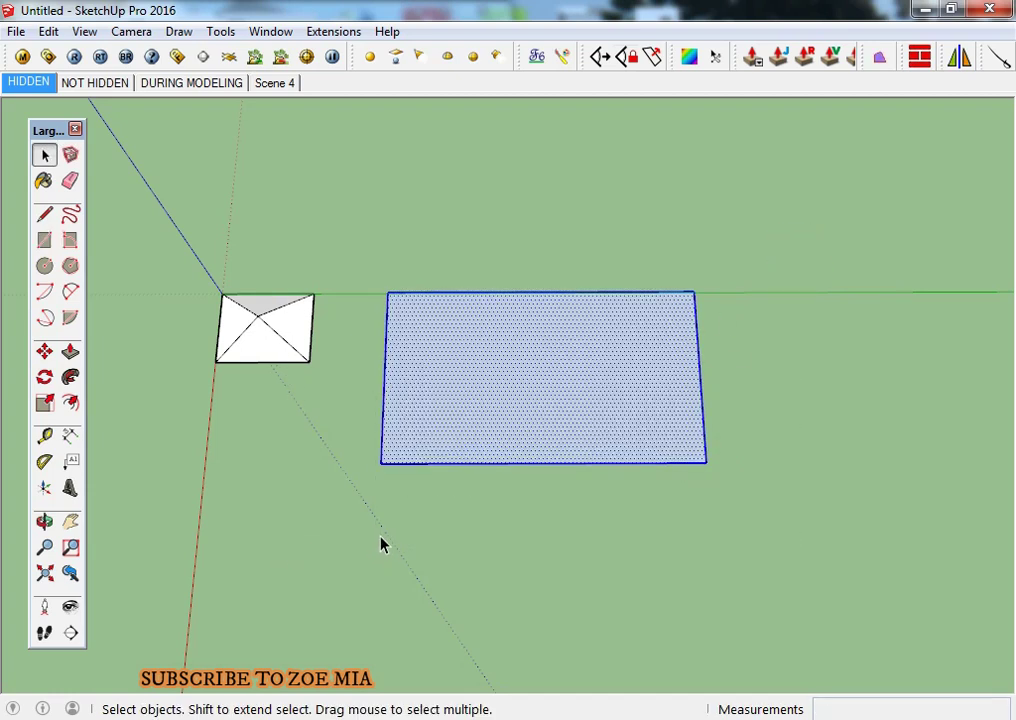
key("Delete")
Draw a 100' by 100' square beside the pyramid.
left_click(44, 240)
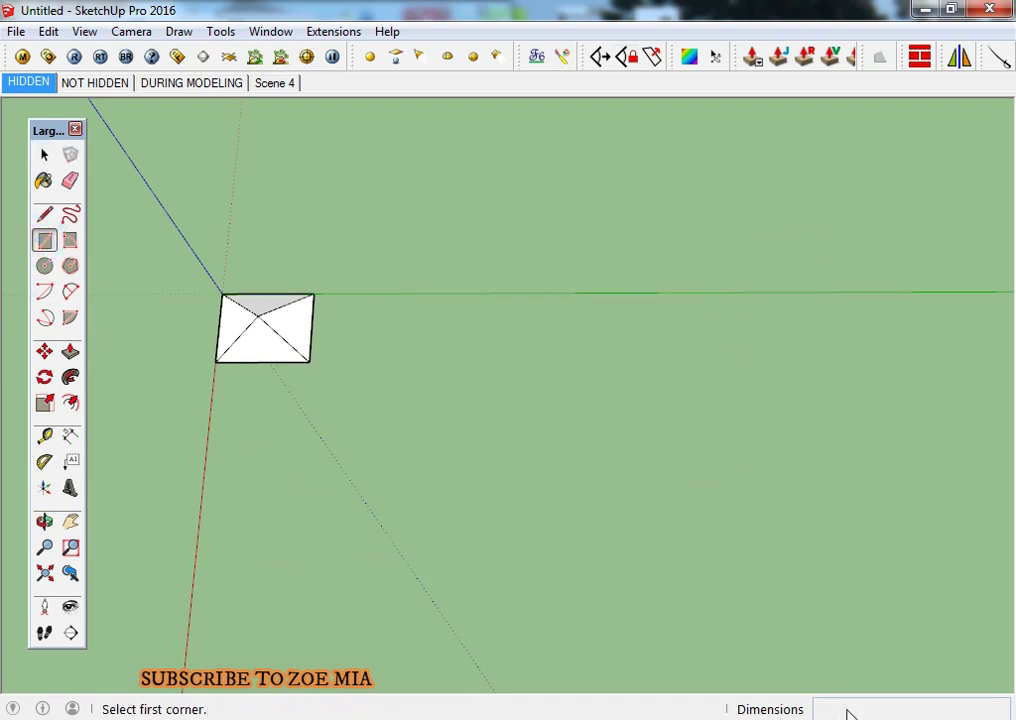
left_click(377, 293)
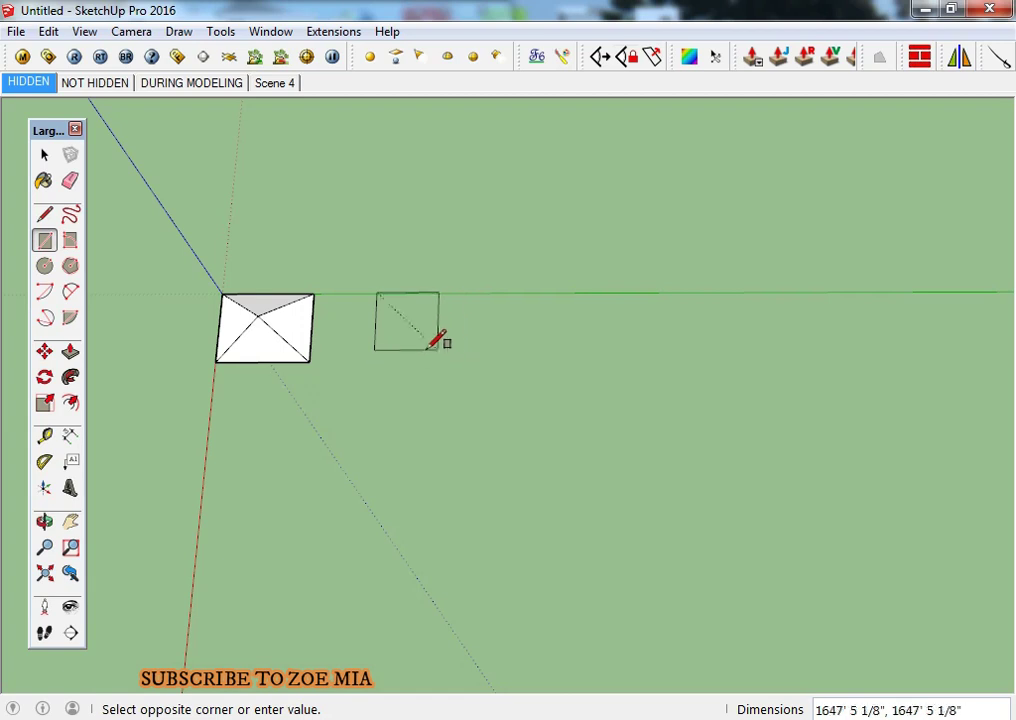
type("100',100")
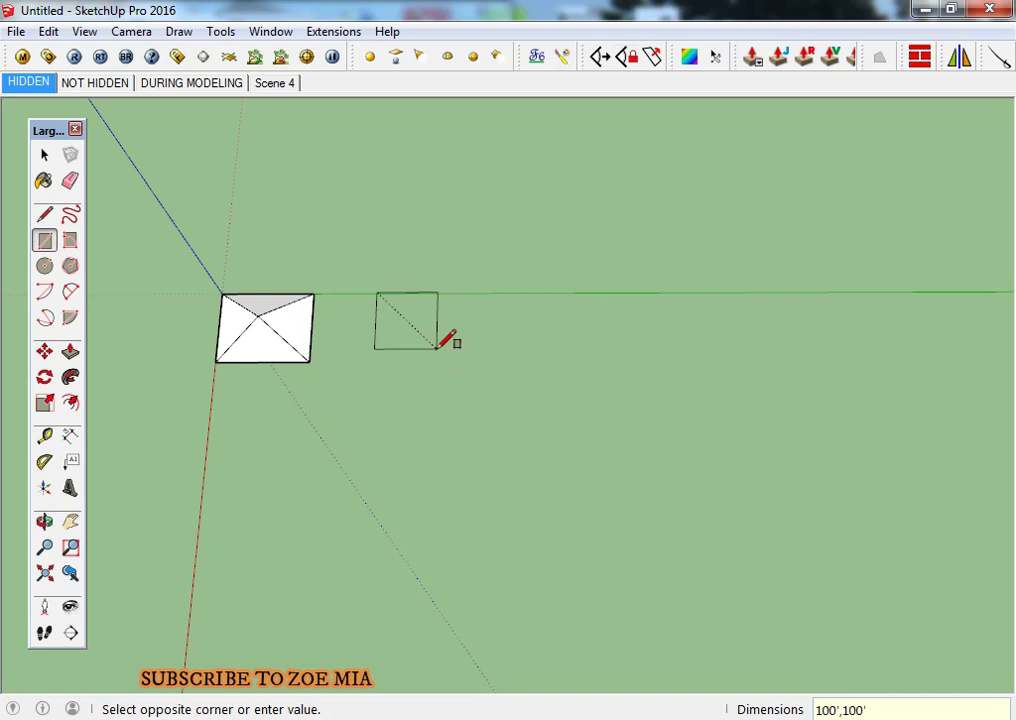
key("Escape")
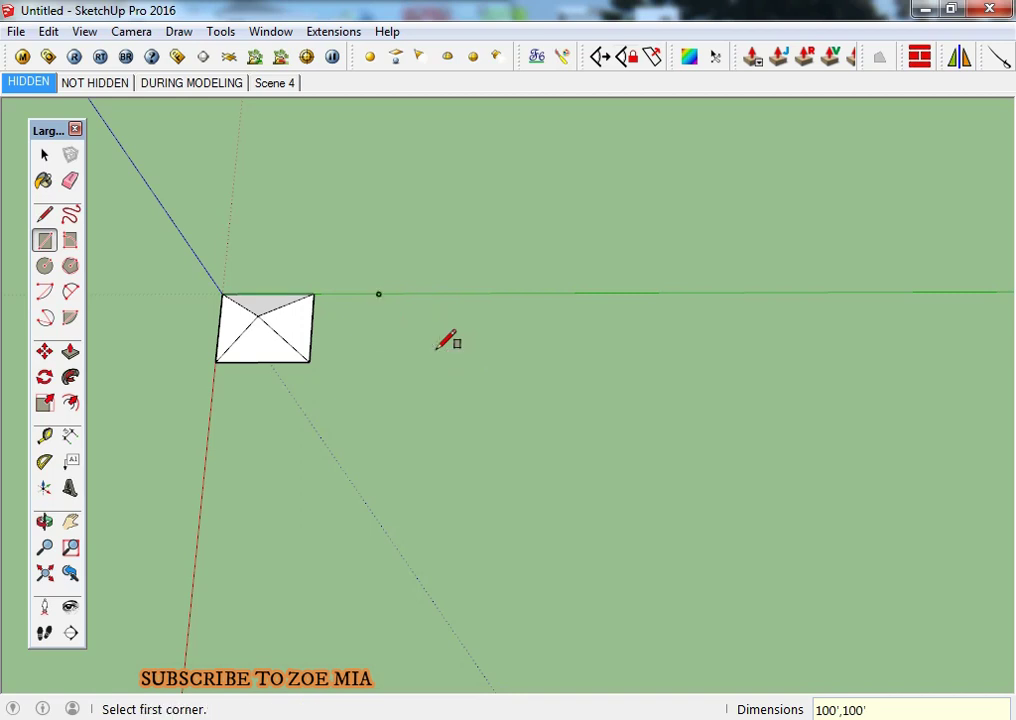
key("space")
scroll(392, 295, "up", 3)
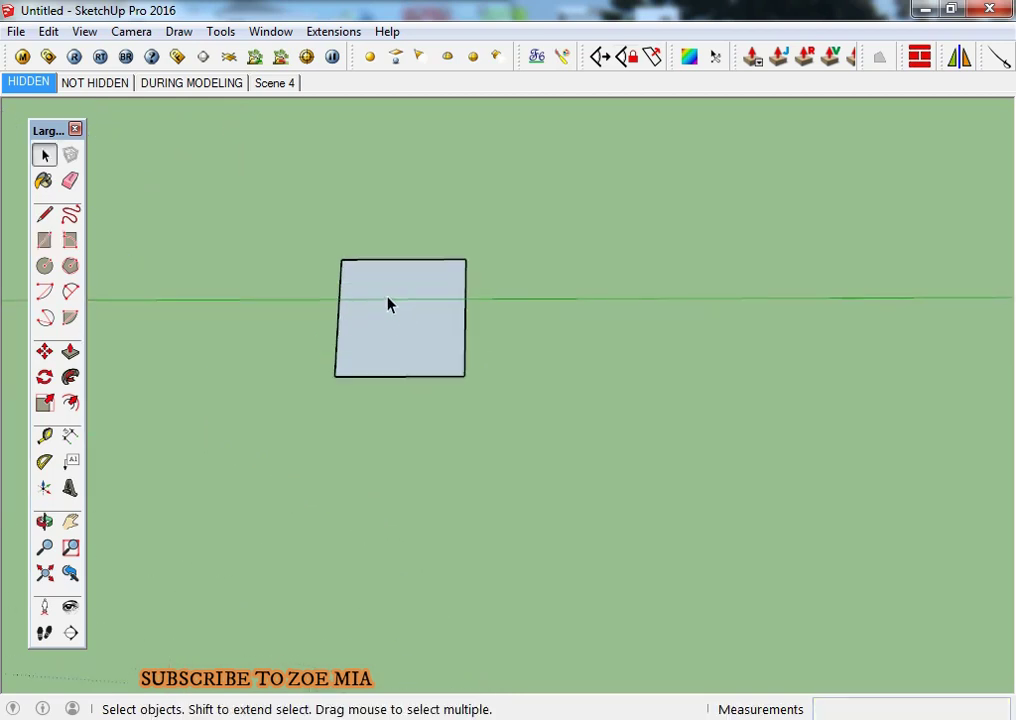
middle_click_drag(388, 302, 385, 330)
Measure the square's left and bottom sides with the Tape Measure.
left_click(44, 436)
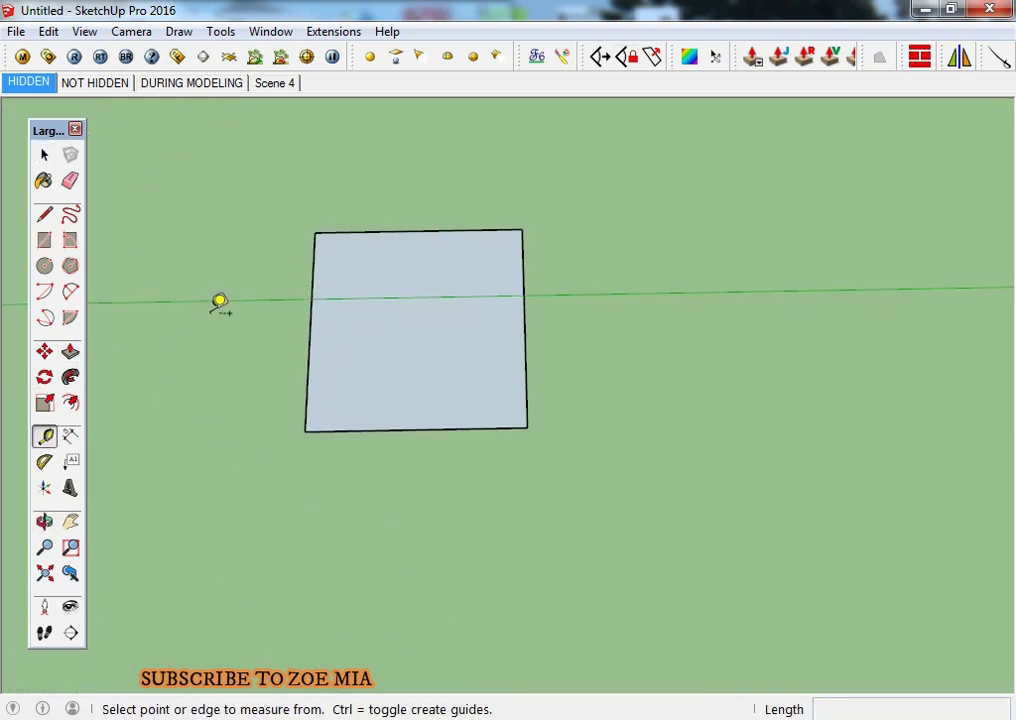
left_click(315, 232)
left_click(305, 431)
left_click(305, 431)
left_click(533, 416)
scroll(463, 358, "down", 2)
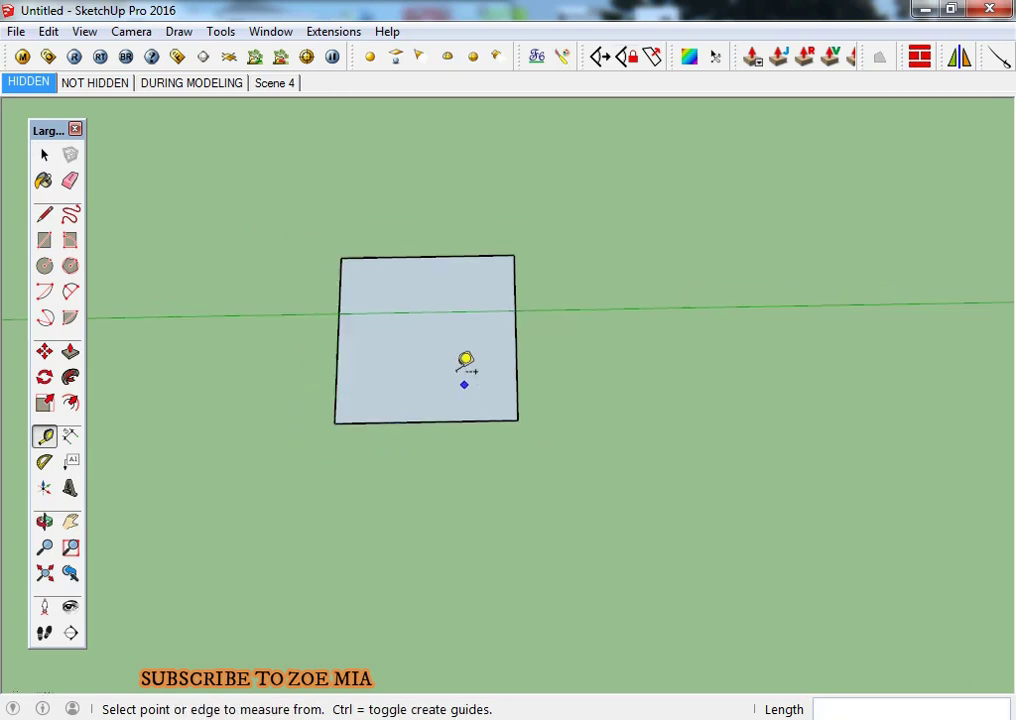
Select the square's face and edges and delete it.
key("space")
double_click(395, 370)
key("Delete")
mouse_move(207, 484)
middle_mouse_down()
mouse_move(714, 375)
mouse_move(336, 348)
mouse_move(4, 220)
middle_mouse_up()
left_click(44, 240)
Draw a 1000' by 2000' rectangle right of the pyramid.
middle_click_drag(131, 278, 265, 312)
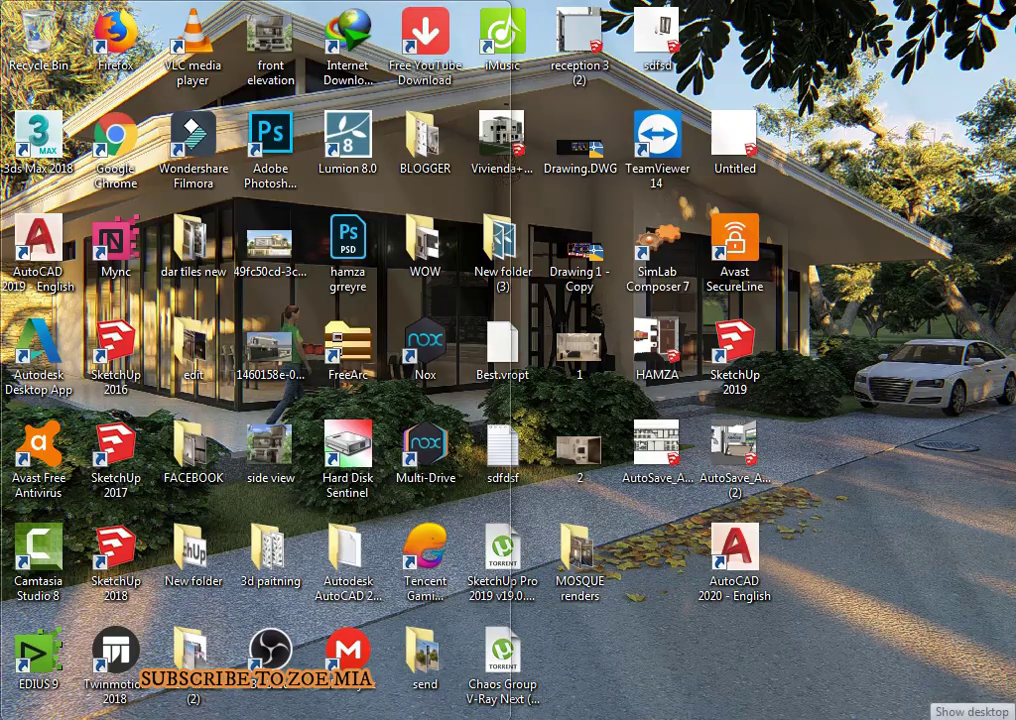
middle_click_drag(22, 606, 278, 646)
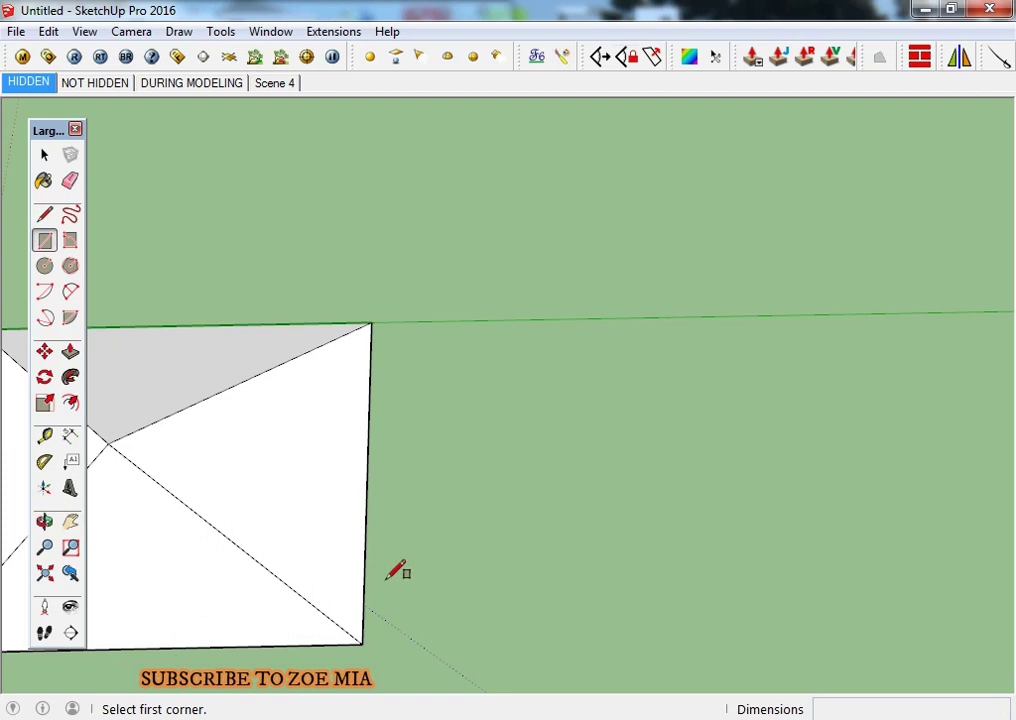
middle_click_drag(397, 571, 304, 445)
left_click(309, 315)
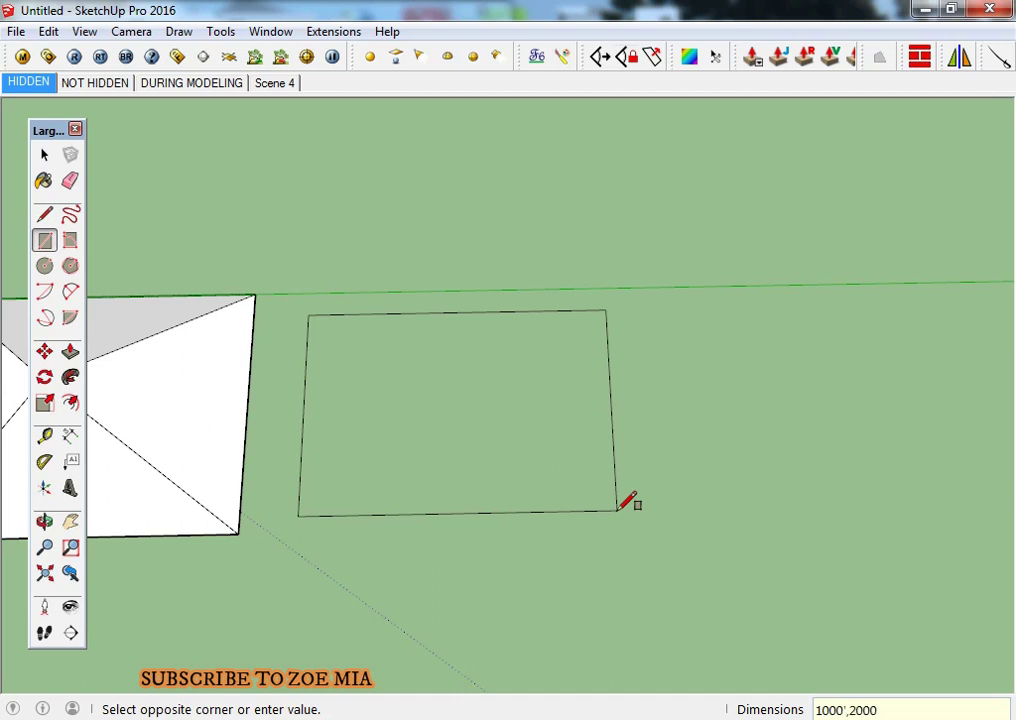
left_click(560, 428)
key("space")
Measure the rectangle's 1000' left edge and 2000' bottom edge.
scroll(415, 386, "up", 3)
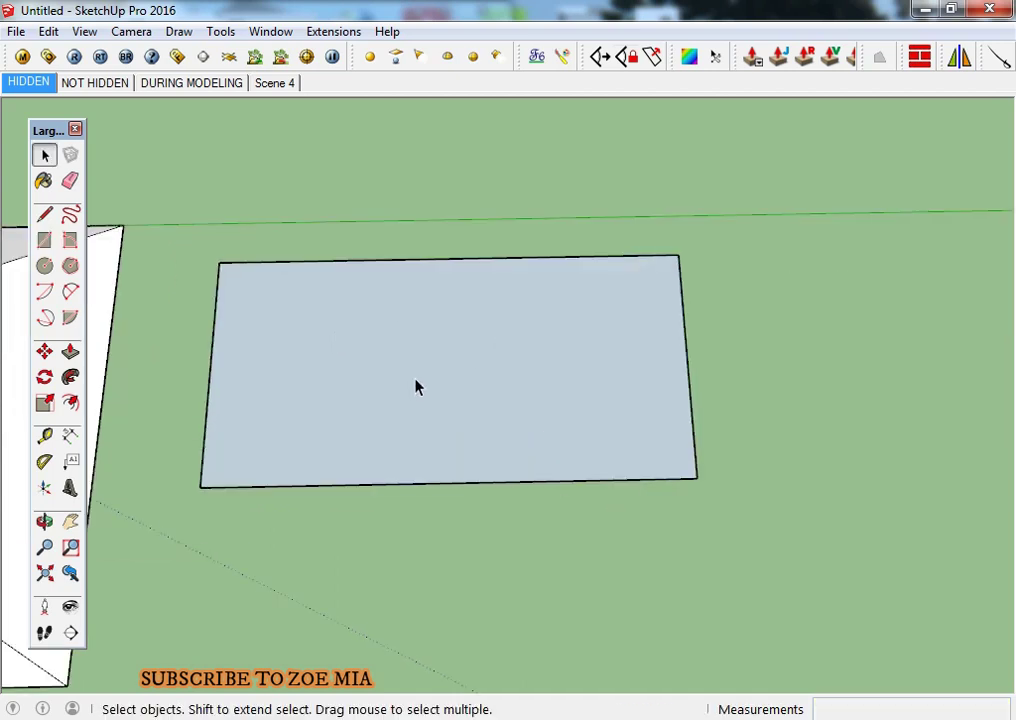
key("t")
left_click(219, 263)
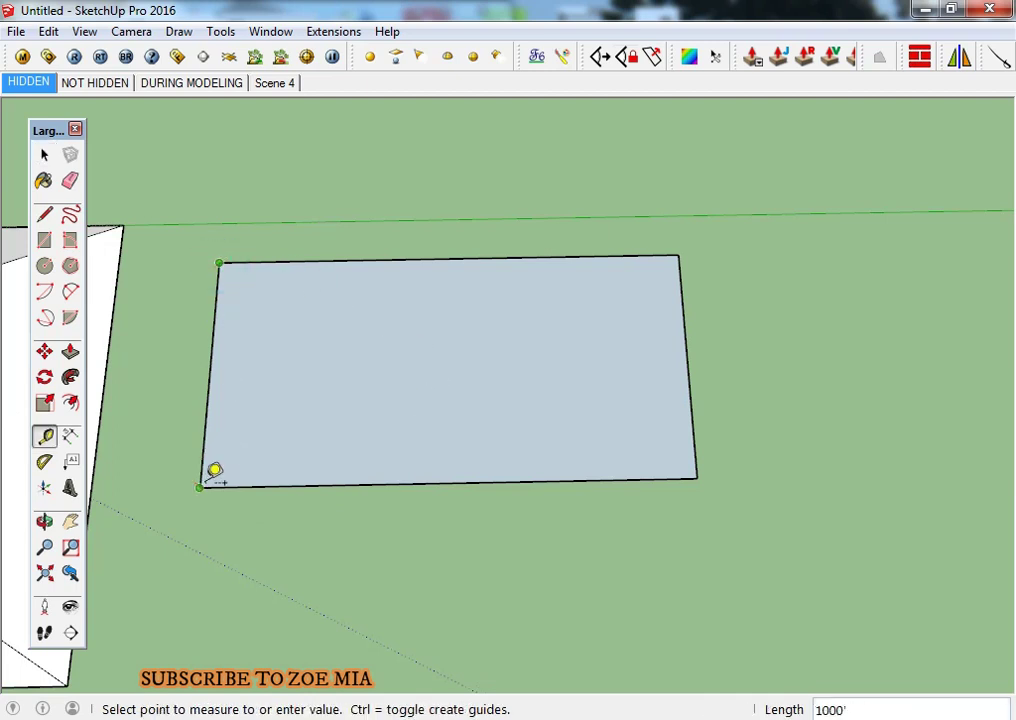
left_click(200, 486)
left_click(200, 486)
left_click(697, 478)
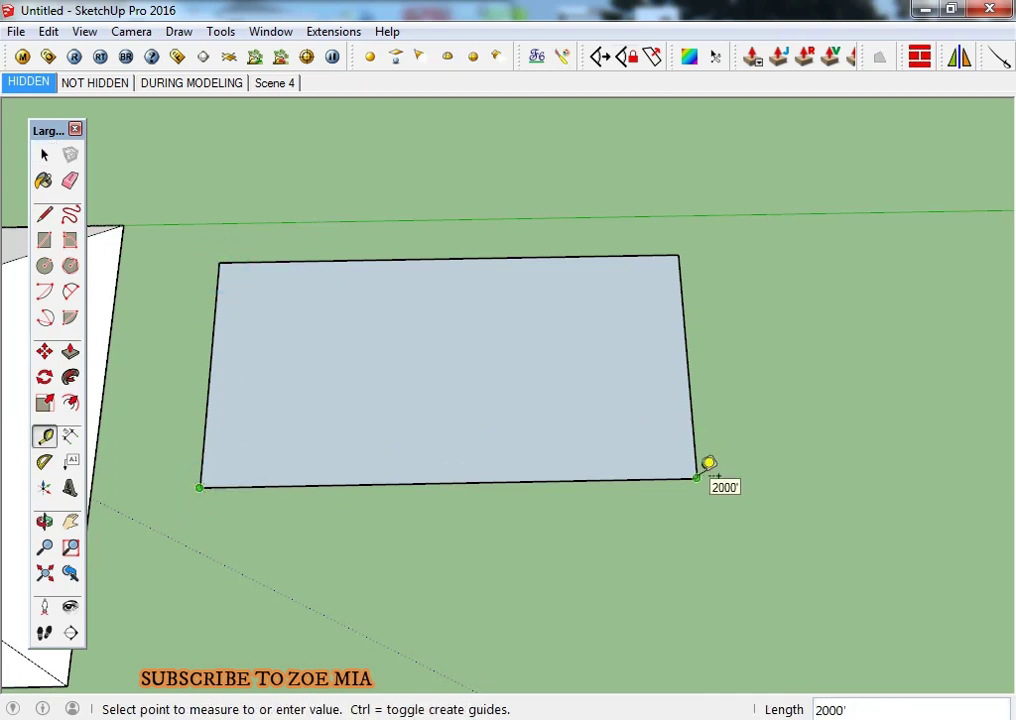
key("space")
Delete the selected 1000' by 2000' rectangle.
scroll(545, 442, "down", 2)
scroll(545, 442, "down", 2)
key("Delete")
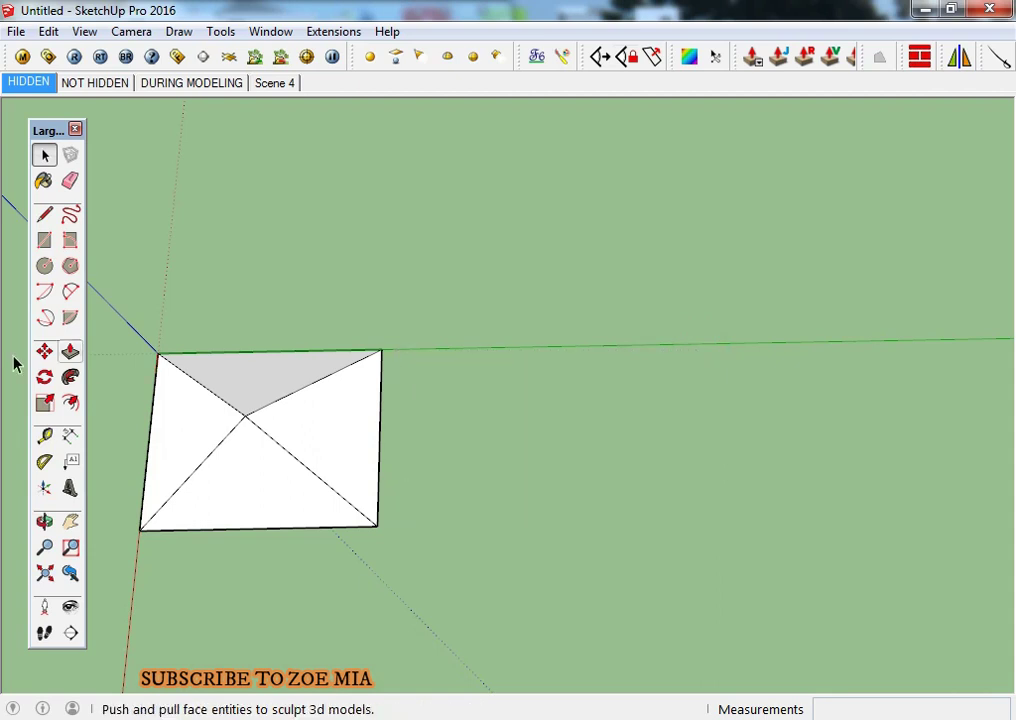
Draw a trial rotated rectangle on the green axis, then undo it.
left_click(71, 244)
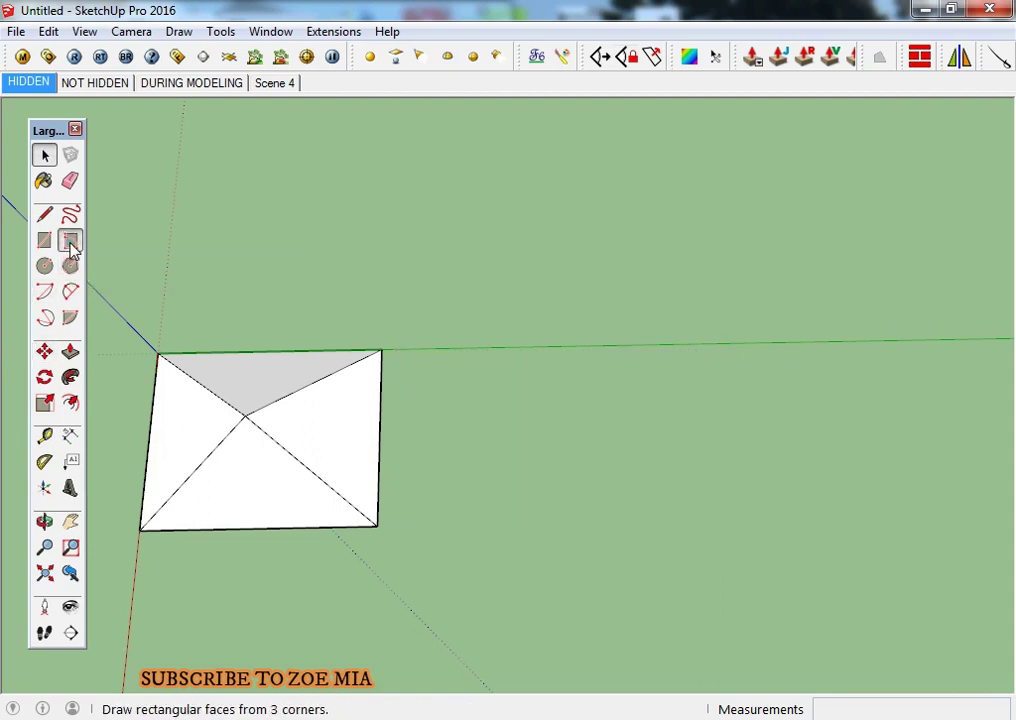
left_click(470, 349)
left_click(720, 346)
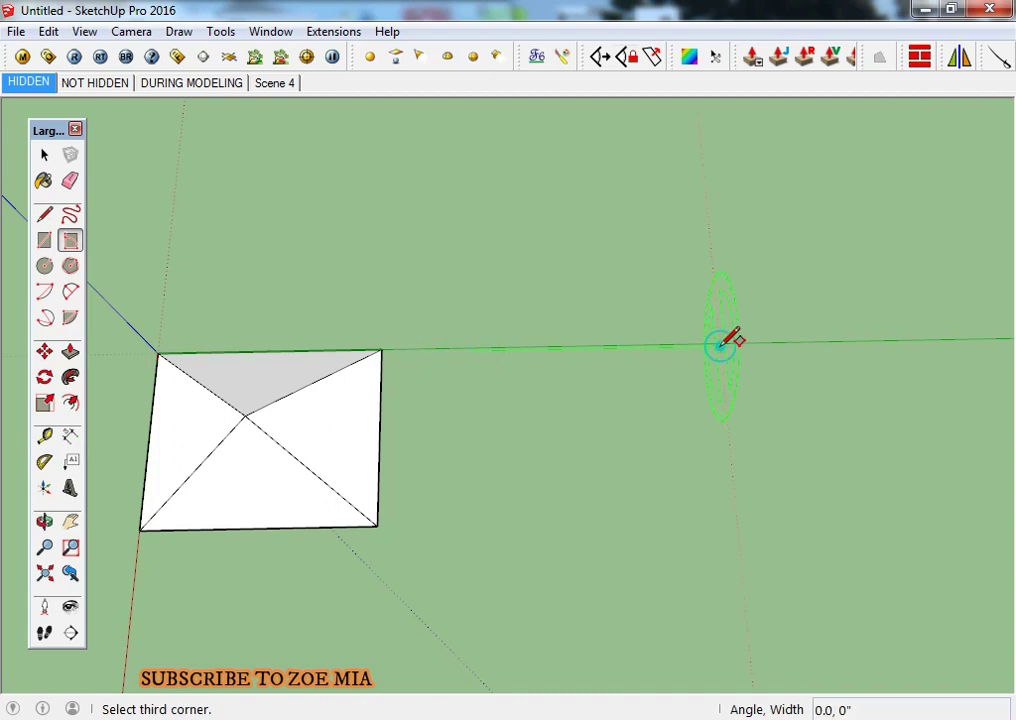
left_click(736, 518)
key("ctrl+z")
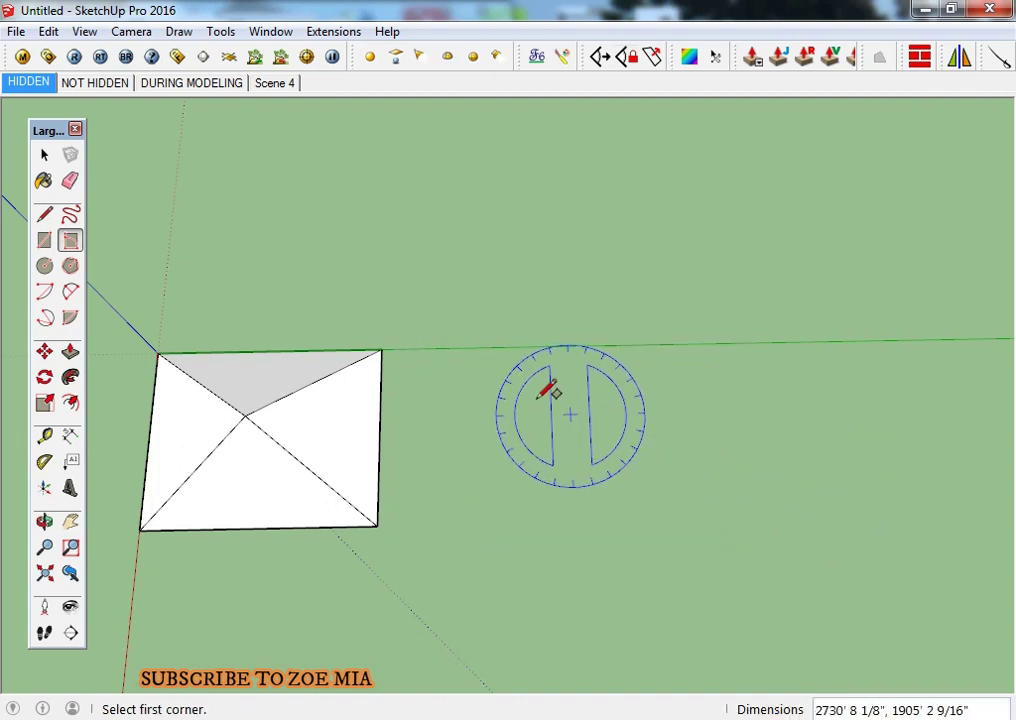
Draw a 1000' by 2500' rotated rectangle beside the pyramid.
left_click(450, 362)
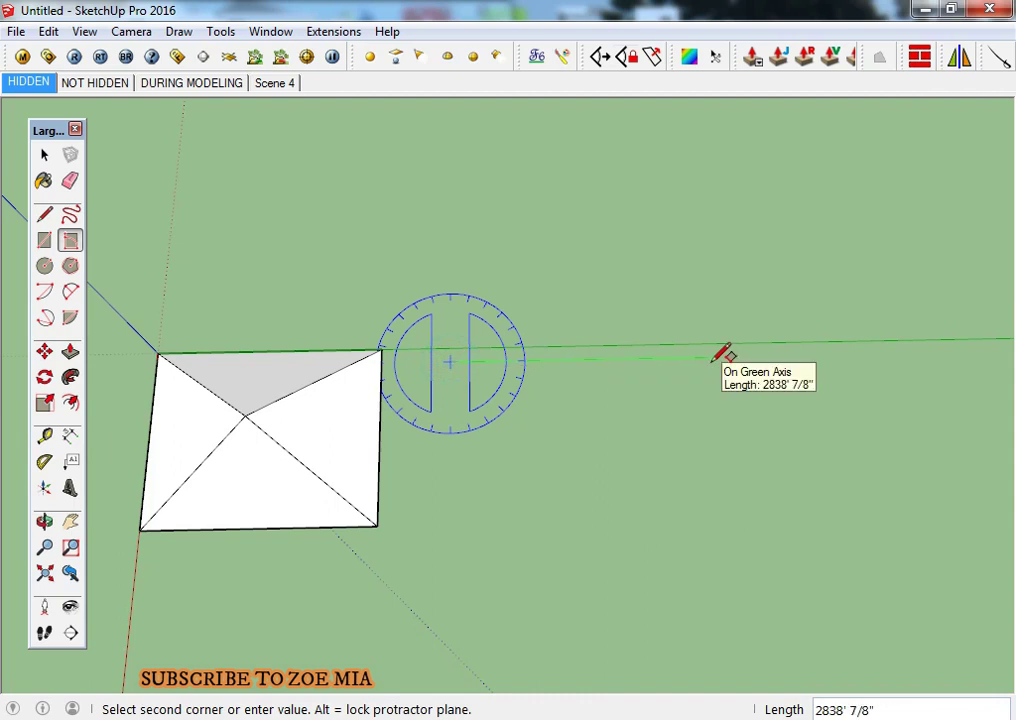
scroll(587, 357, "up", 2)
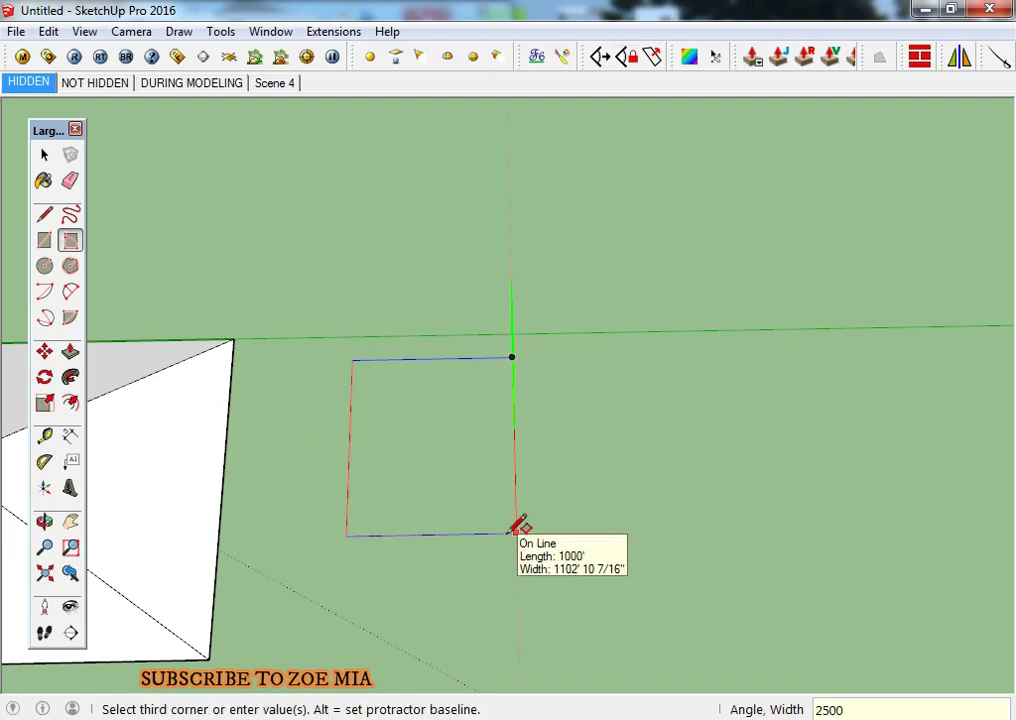
key("Return")
key("space")
scroll(515, 594, "down", 3)
scroll(500, 588, "up", 1)
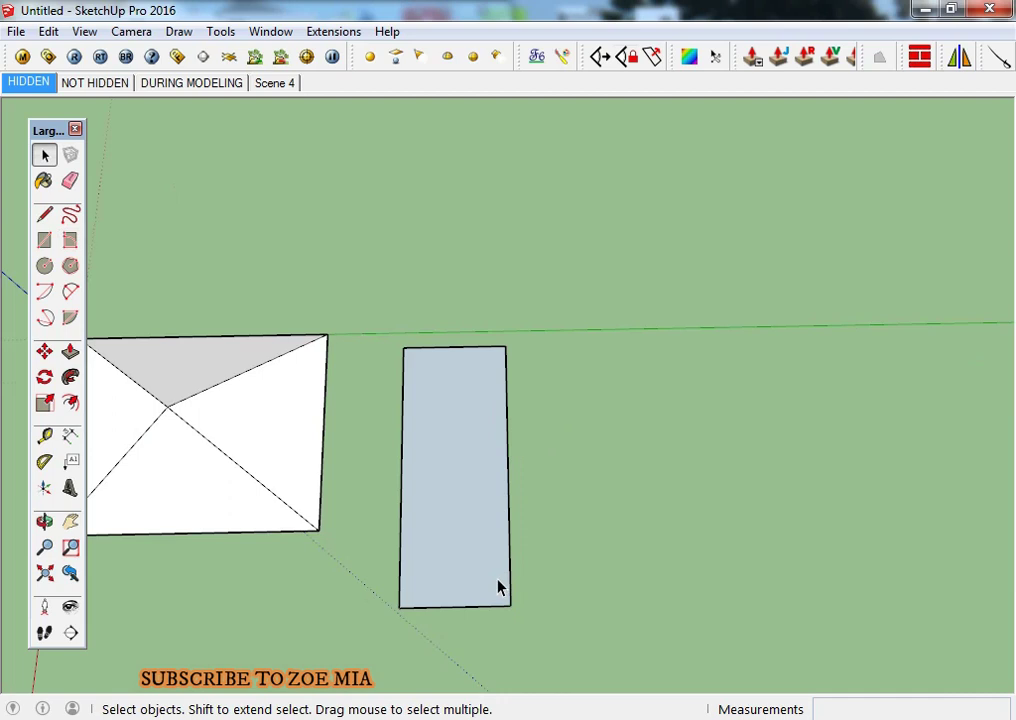
Measure the rotated rectangle's long side, then select and delete it.
key("t")
left_click(510, 605)
left_click(412, 348)
key("space")
left_click(460, 422)
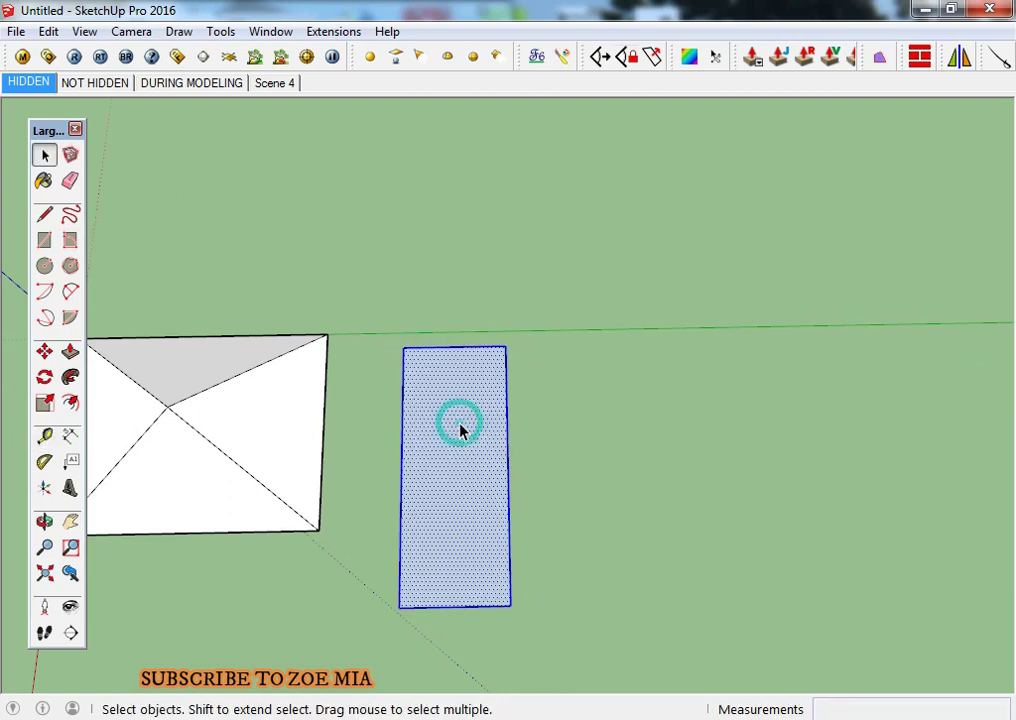
key("Delete")
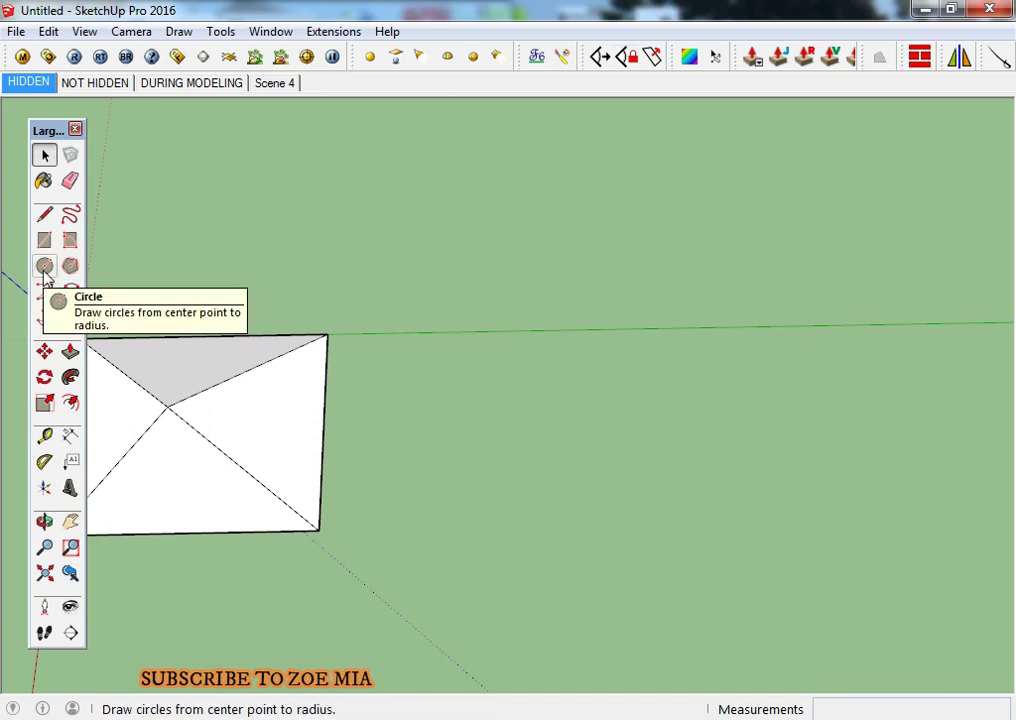
Draw a 1000'-radius circle right of the pyramid and zoom out to view it.
left_click(44, 266)
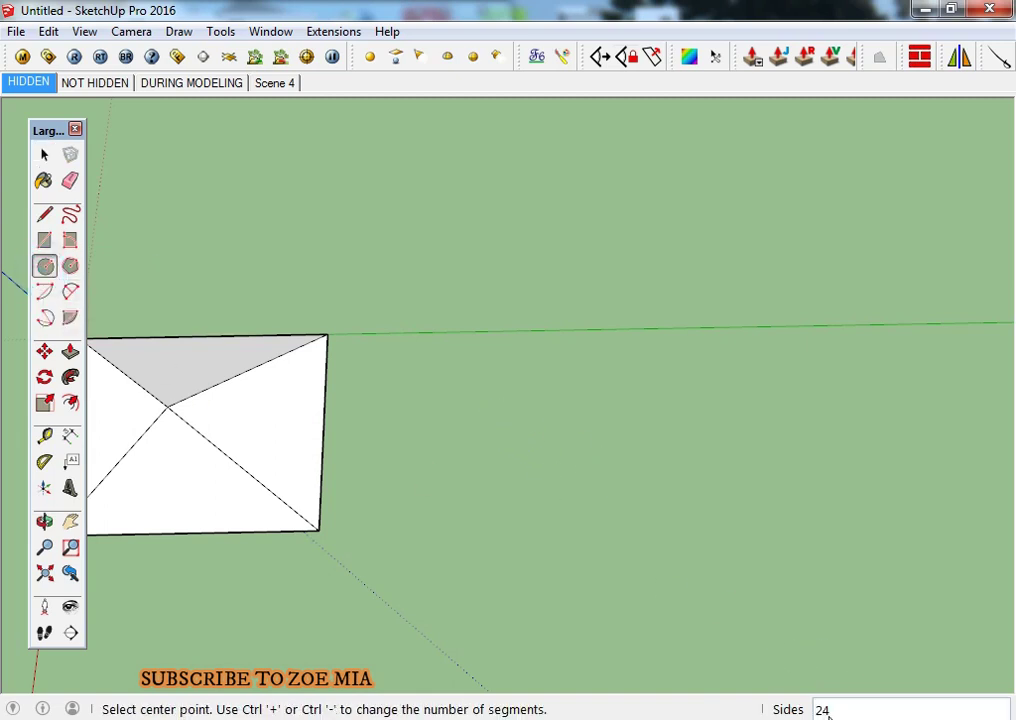
left_click(497, 411)
type("1000")
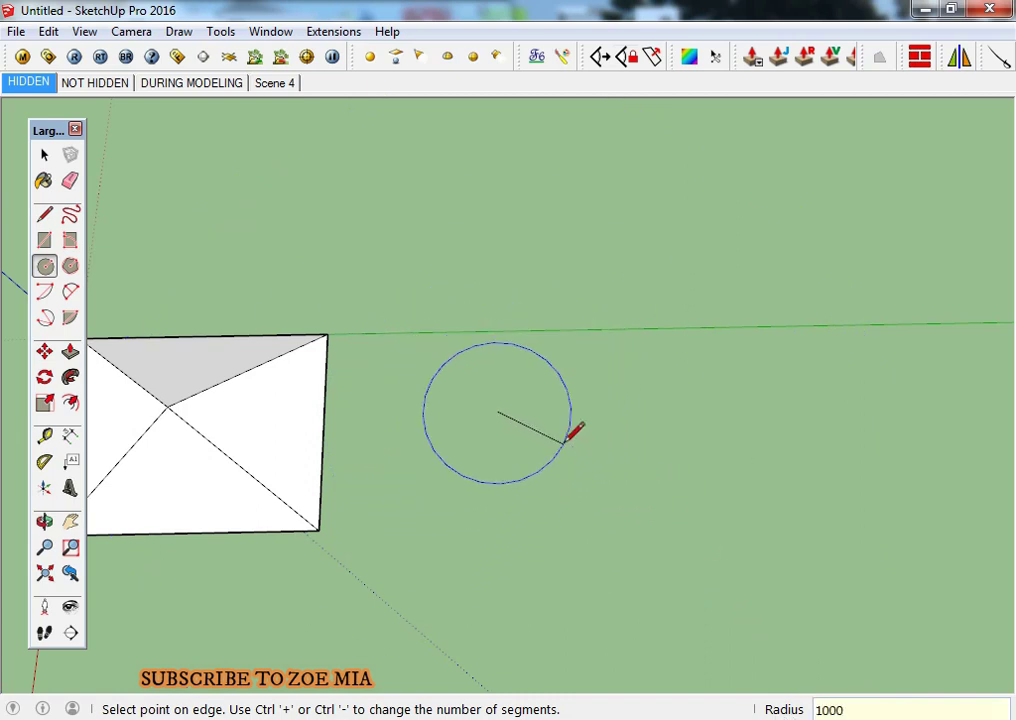
key("Return")
scroll(518, 393, "up", 2)
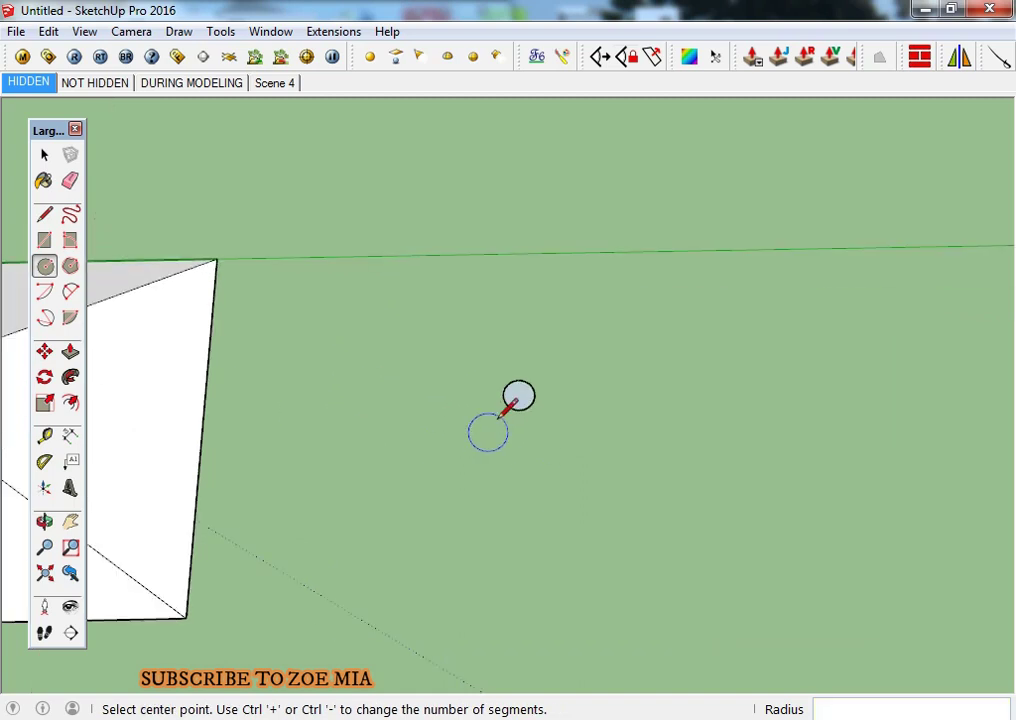
scroll(517, 386, "up", 2)
scroll(520, 365, "up", 3)
scroll(520, 360, "up", 3)
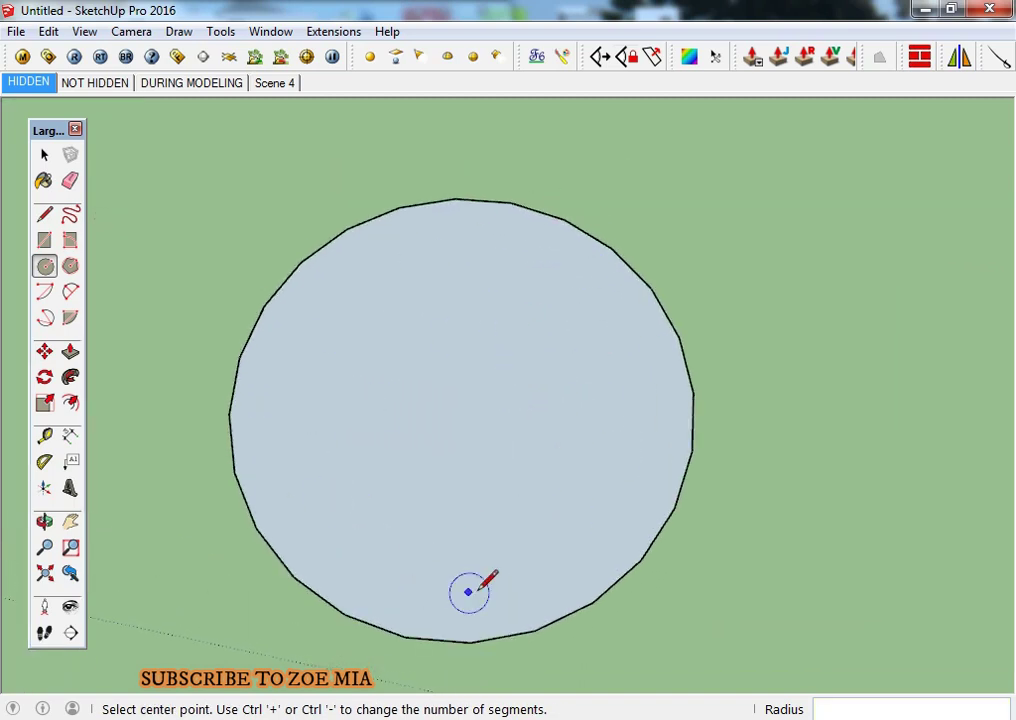
scroll(356, 440, "down", 3)
scroll(390, 450, "down", 3)
scroll(390, 460, "down", 3)
scroll(365, 463, "down", 3)
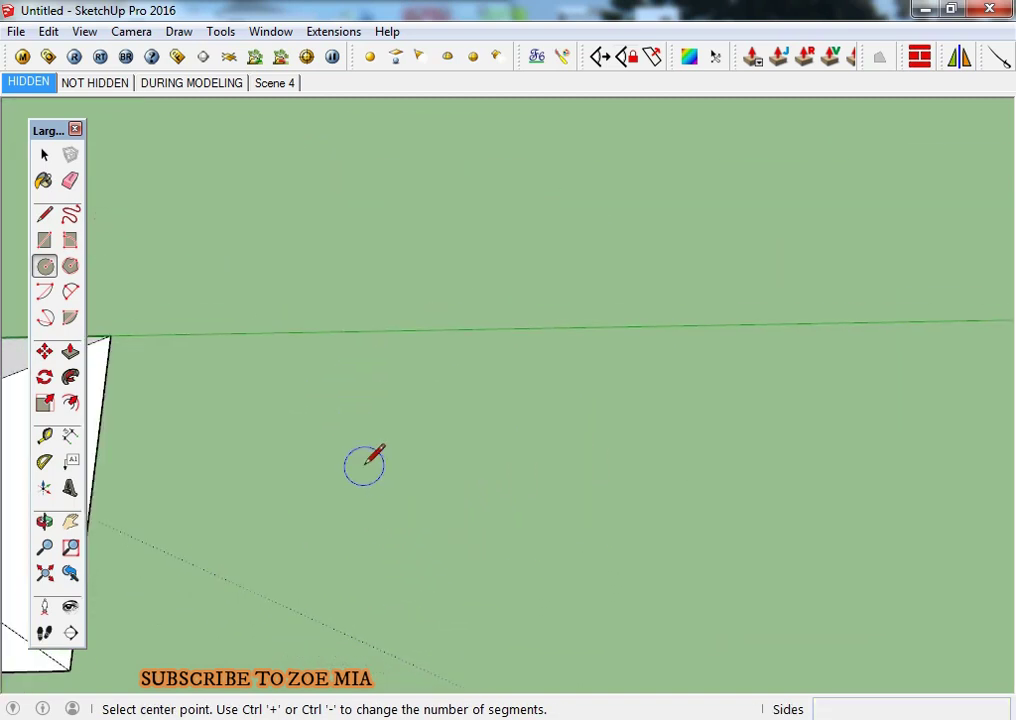
scroll(360, 465, "down", 2)
Redraw a 1000'-radius circle centred beside the pyramid.
left_click(336, 478)
key("Escape")
left_click(469, 461)
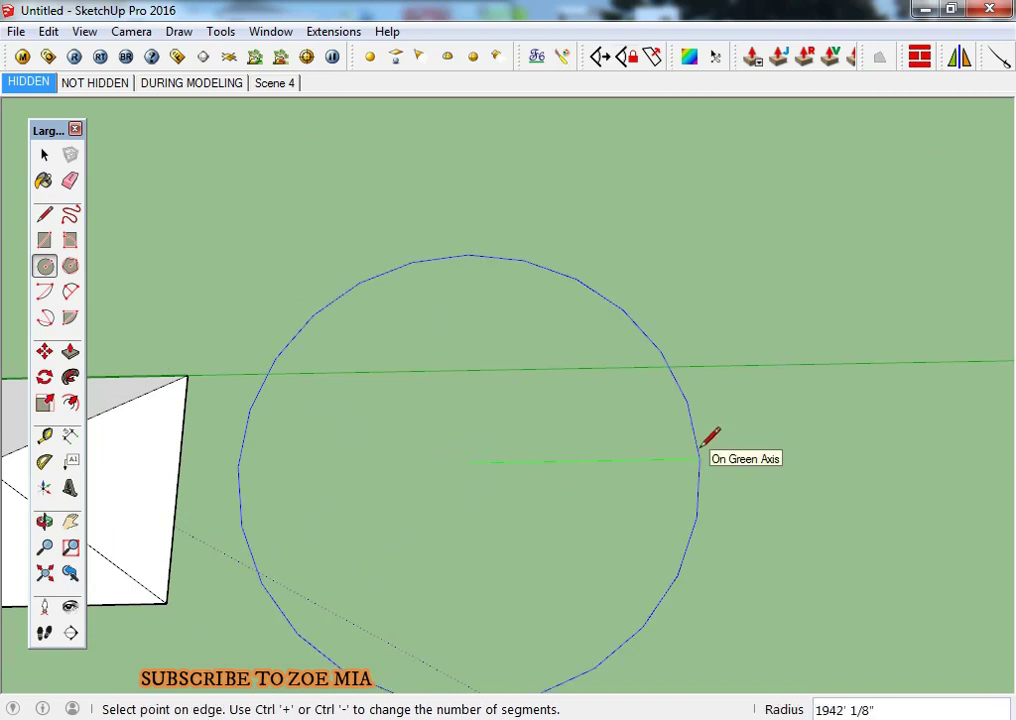
type("1000'")
key("Return")
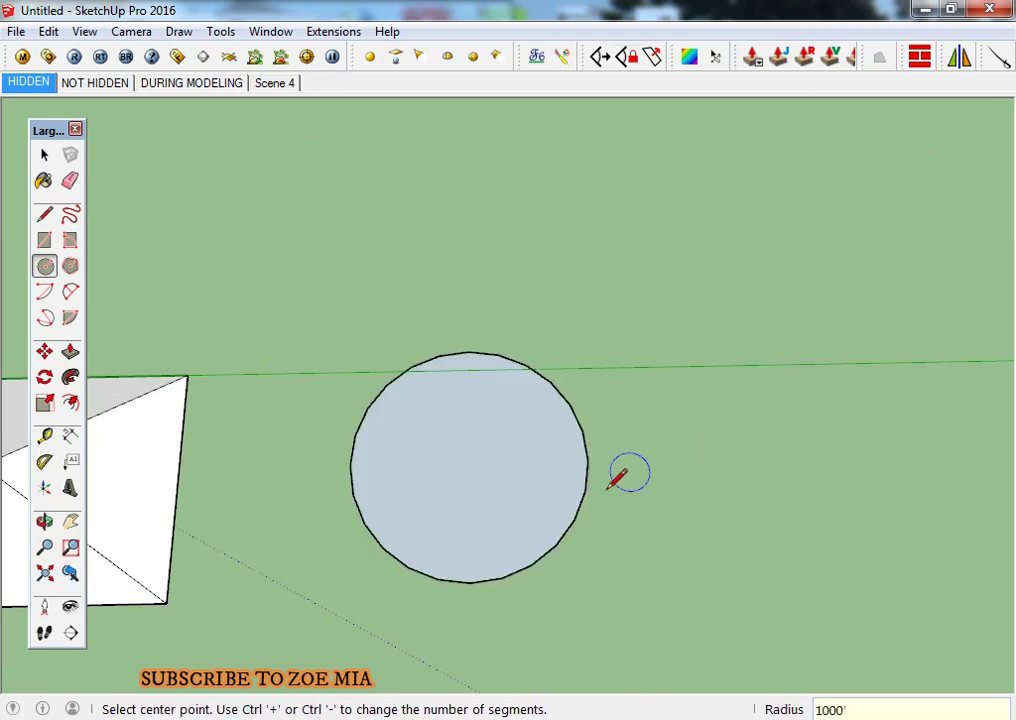
key("space")
scroll(601, 442, "up", 3)
scroll(620, 411, "up", 2)
Select the circle's edge and delete the circle.
left_click(617, 403)
scroll(617, 403, "down", 5)
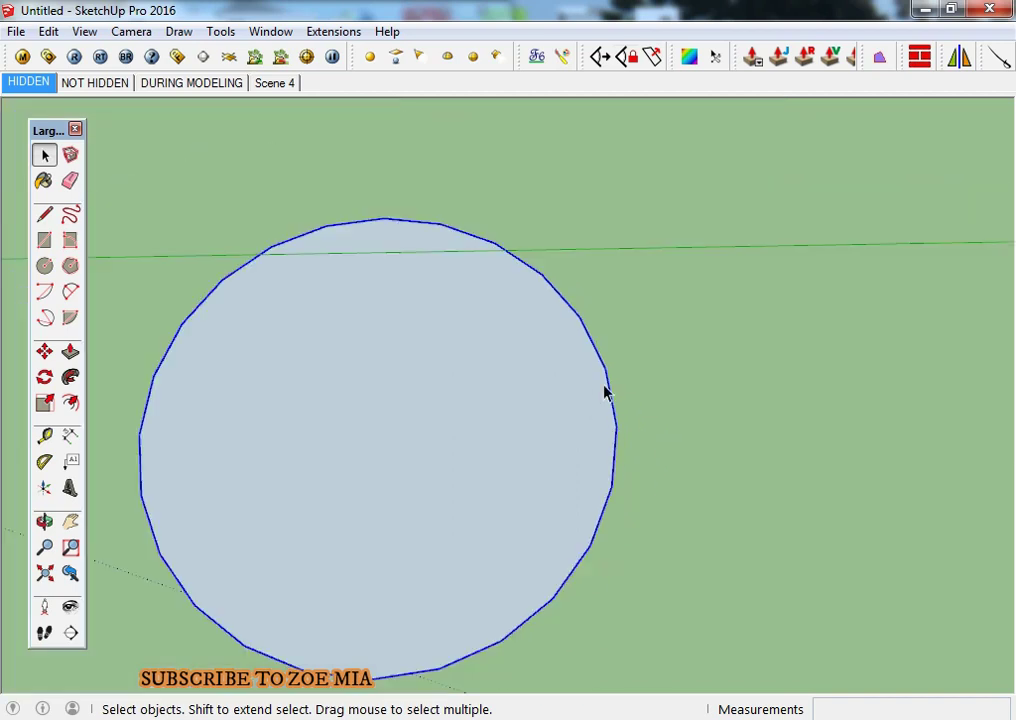
scroll(415, 413, "down", 2)
scroll(406, 465, "down", 2)
key("Delete")
key("c")
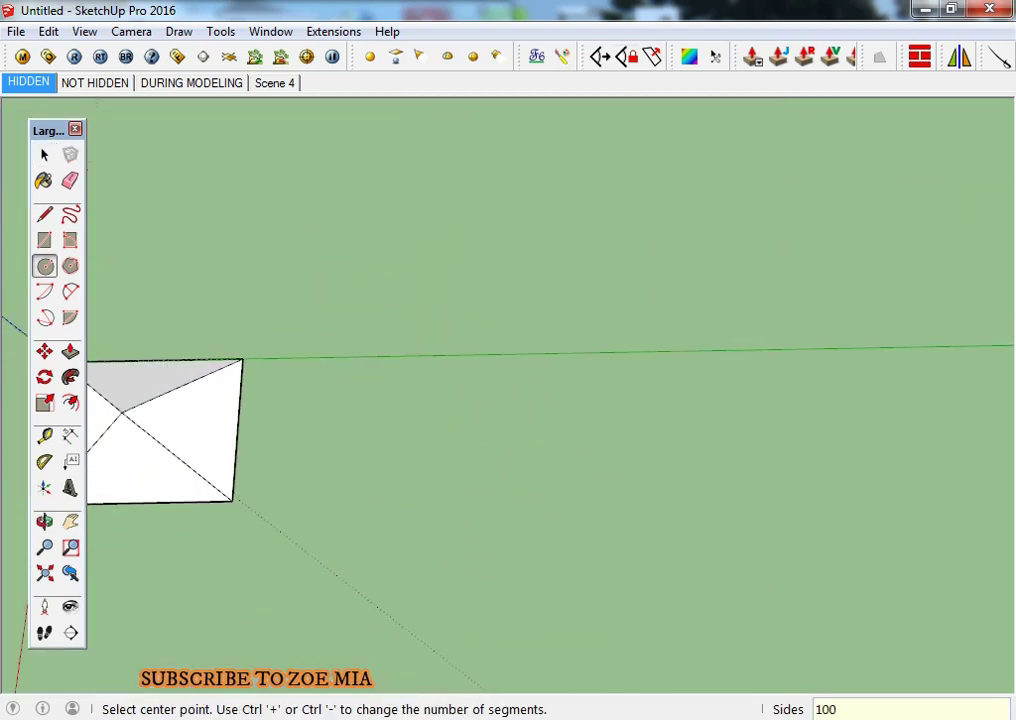
Draw a large 1500'-radius circle on the ground.
left_click(474, 443)
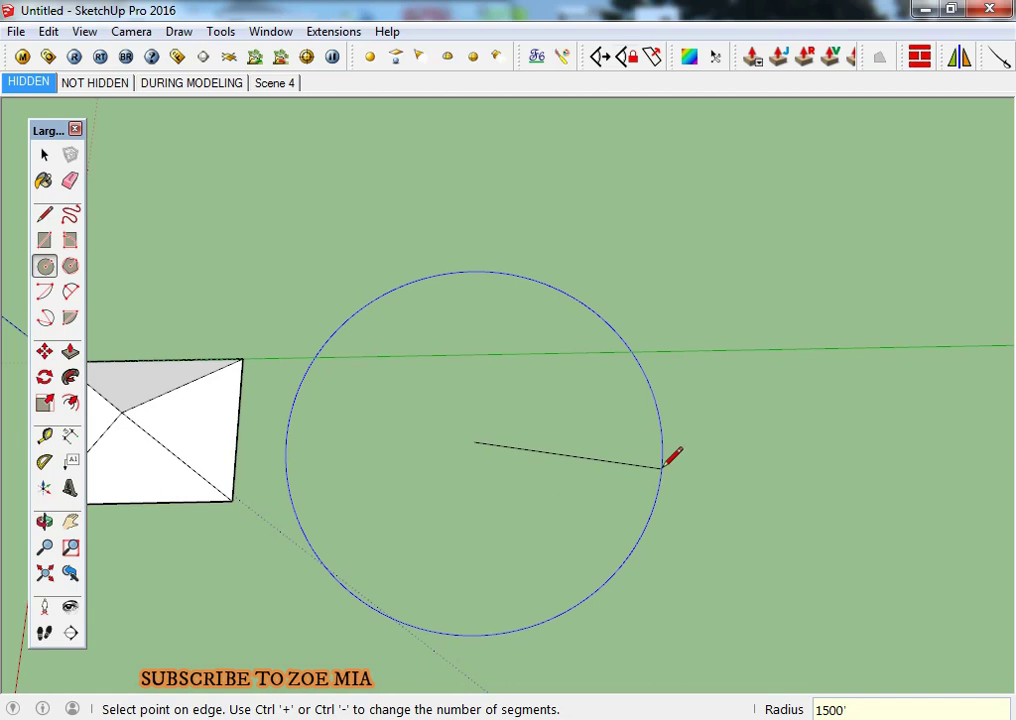
left_click(580, 494)
key("space")
scroll(567, 517, "up", 5)
scroll(594, 522, "up", 3)
scroll(587, 508, "up", 2)
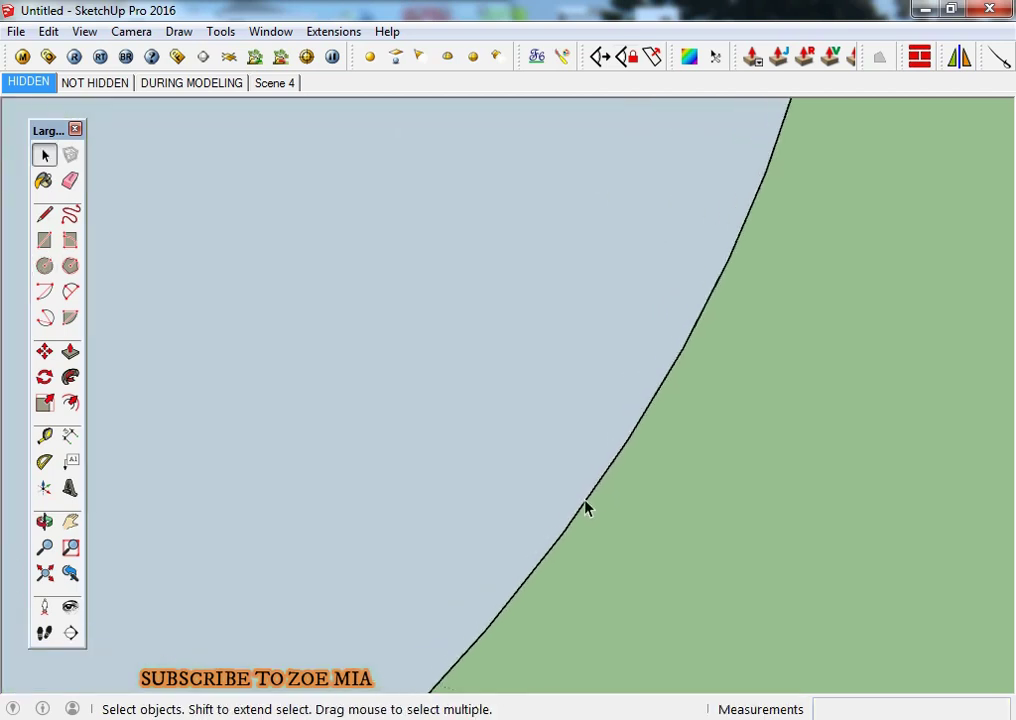
Select the large circle's face and delete it.
scroll(545, 540, "down", 2)
scroll(547, 456, "down", 3)
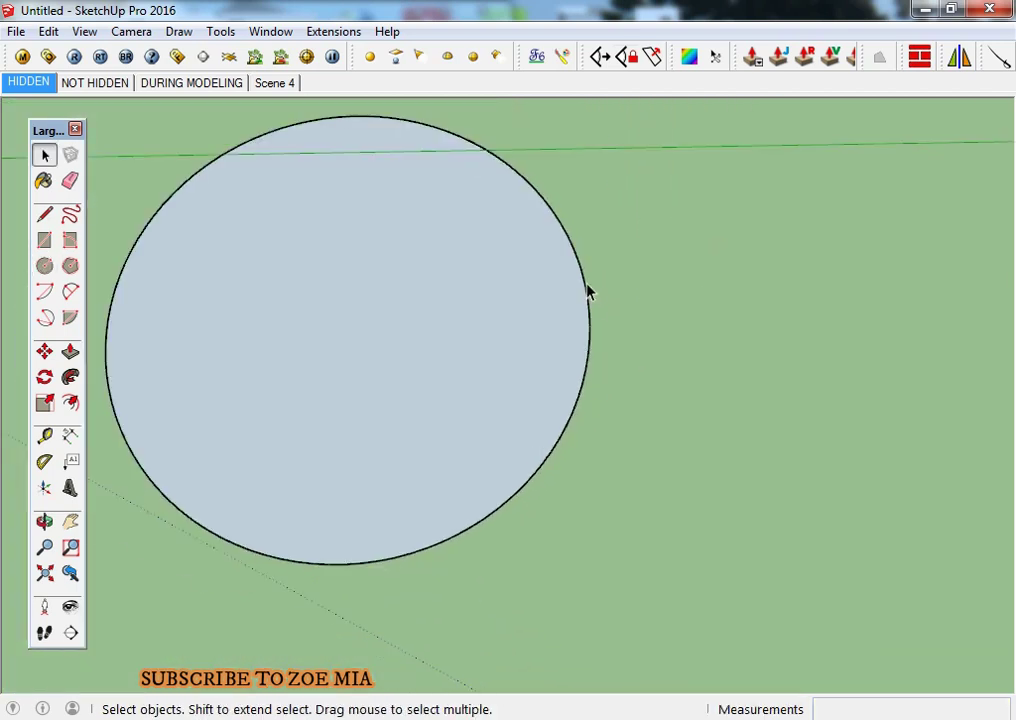
scroll(520, 425, "down", 3)
left_click(431, 442)
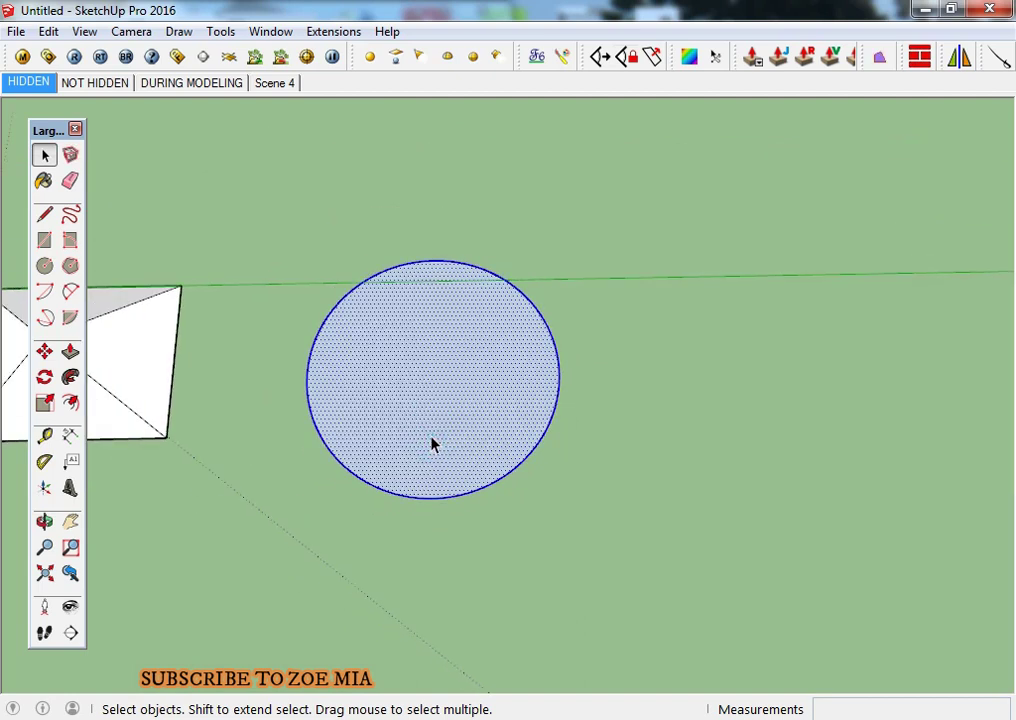
key("Delete")
left_click(70, 265)
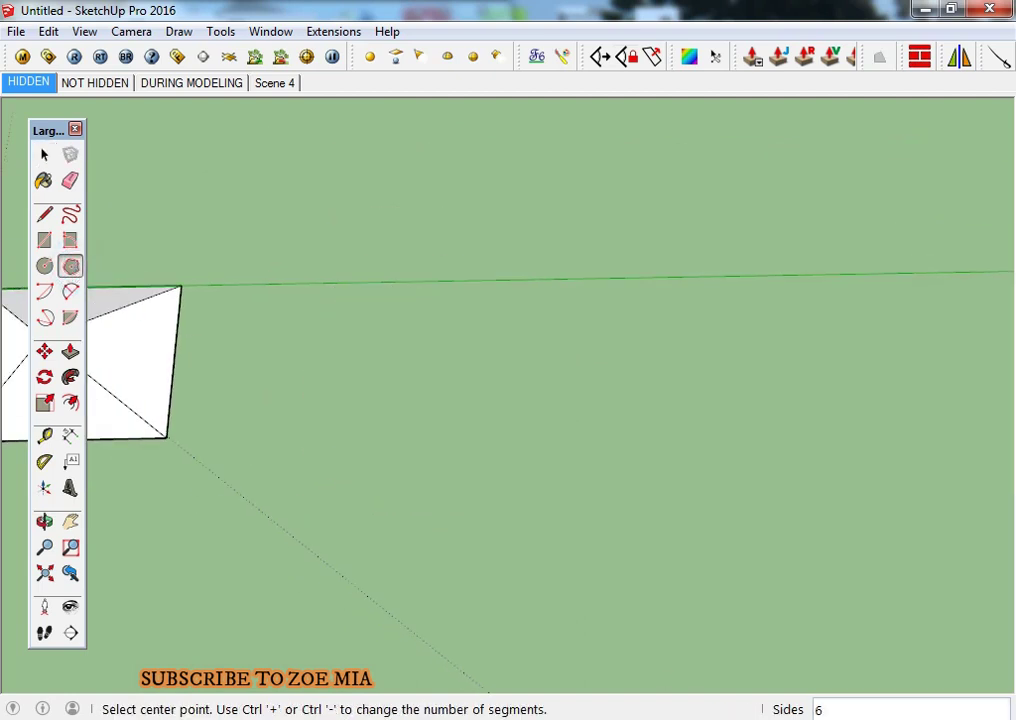
left_click(400, 374)
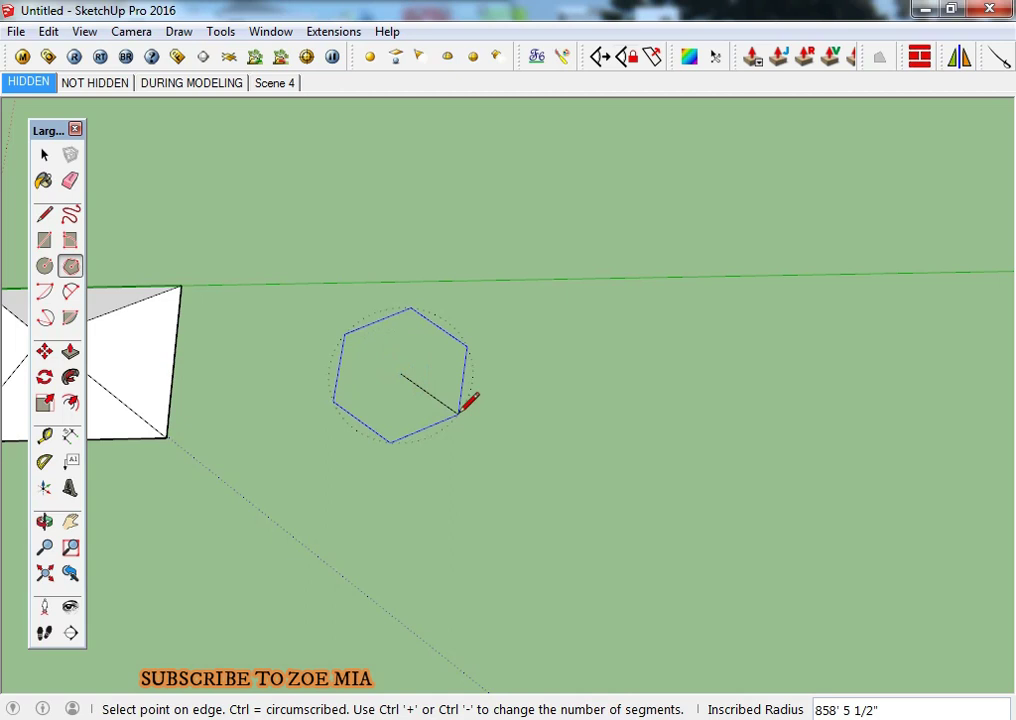
left_click(349, 426)
left_click(614, 369)
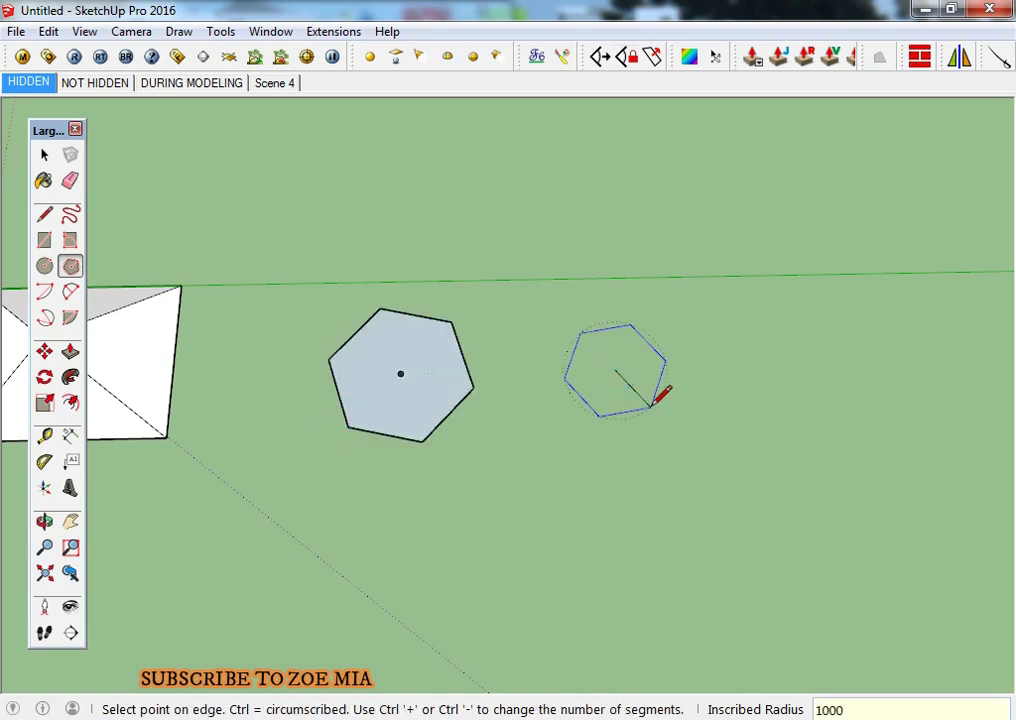
key("Return")
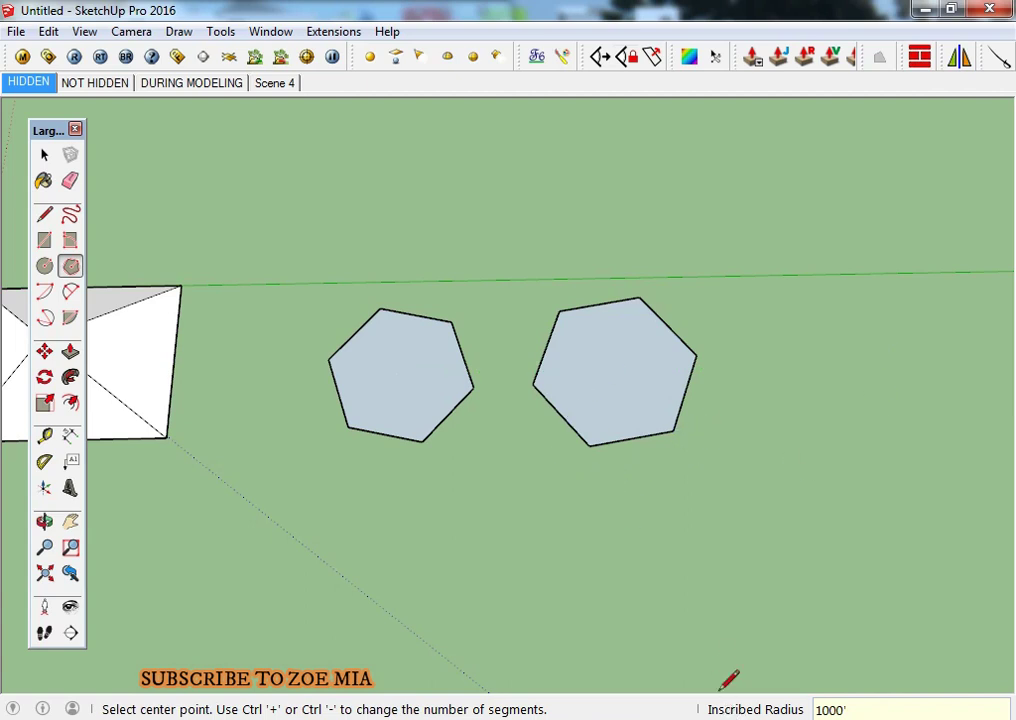
key("space")
left_click(70, 265)
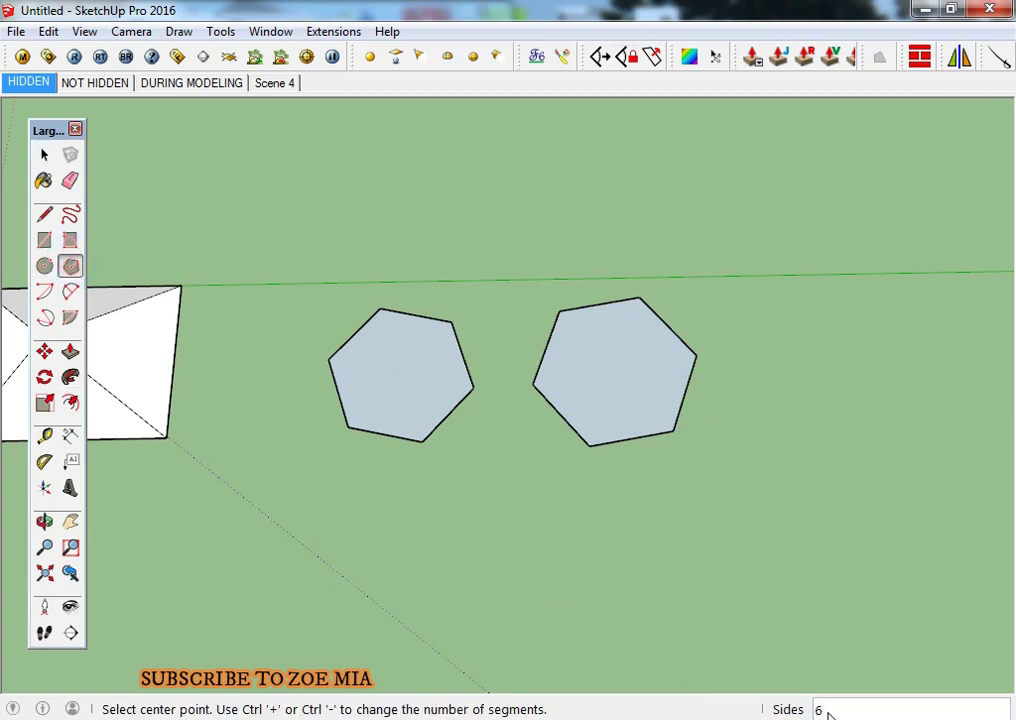
left_click(455, 540)
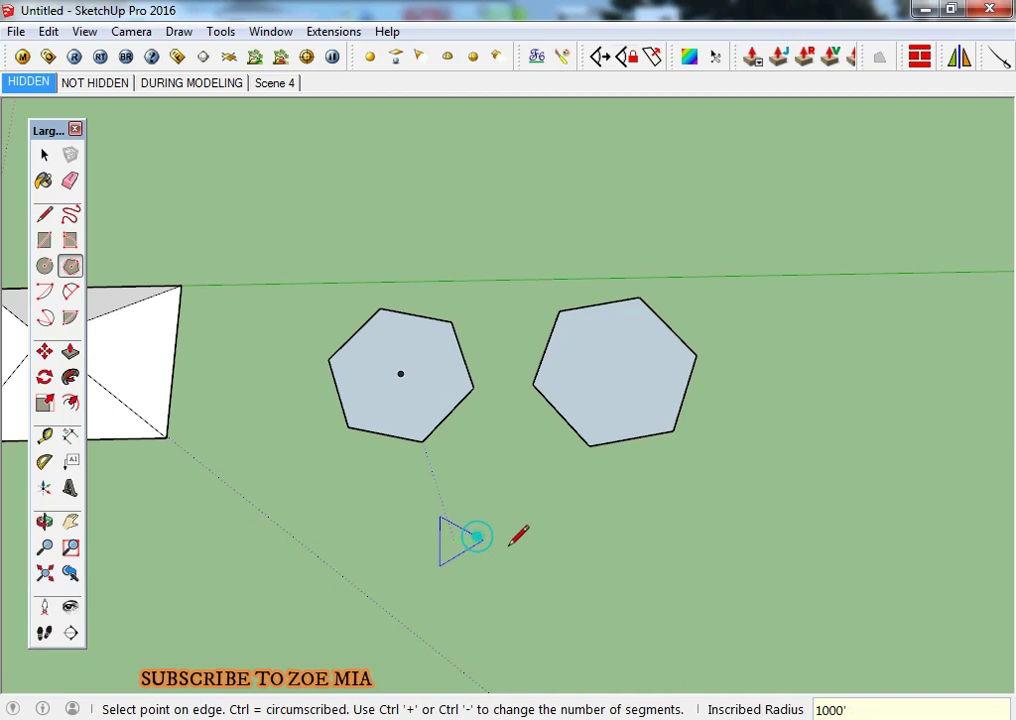
left_click(533, 556)
left_click(455, 242)
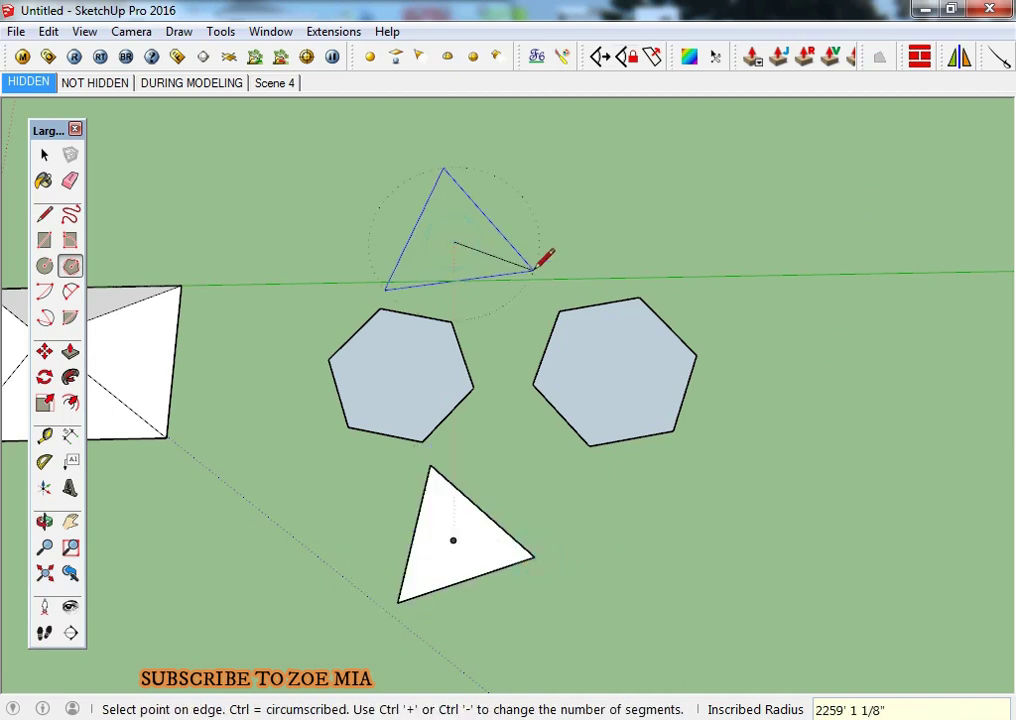
left_click(533, 269)
key("space")
left_click_drag(365, 560, 366, 558)
key("Delete")
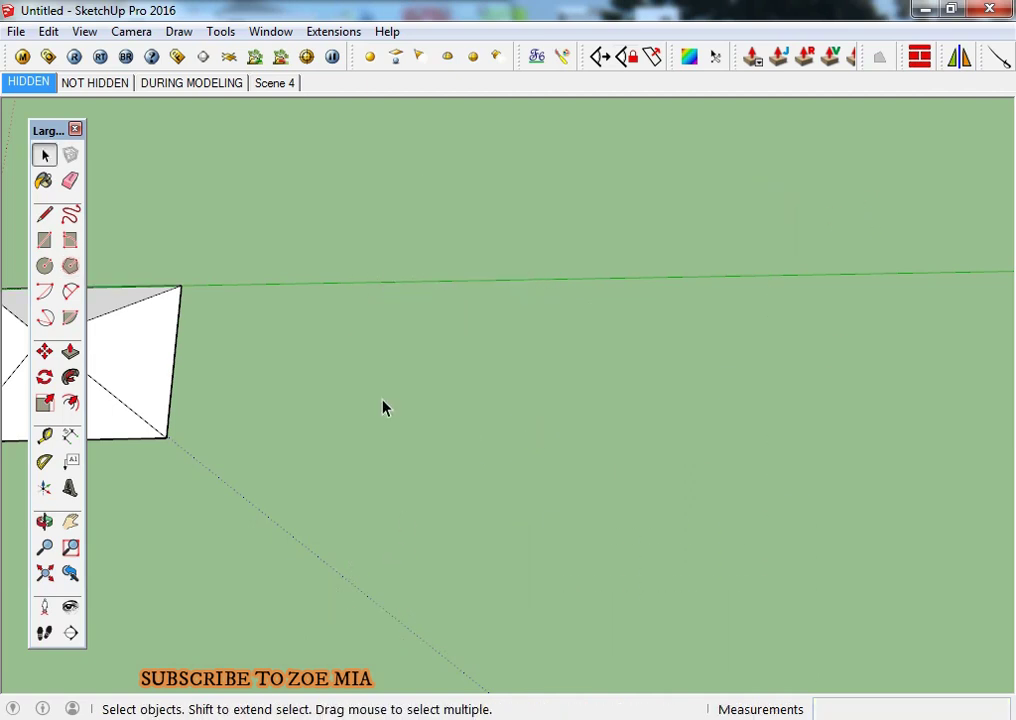
Draw a first centre-based arc starting on the green axis.
left_click(45, 292)
left_click(366, 311)
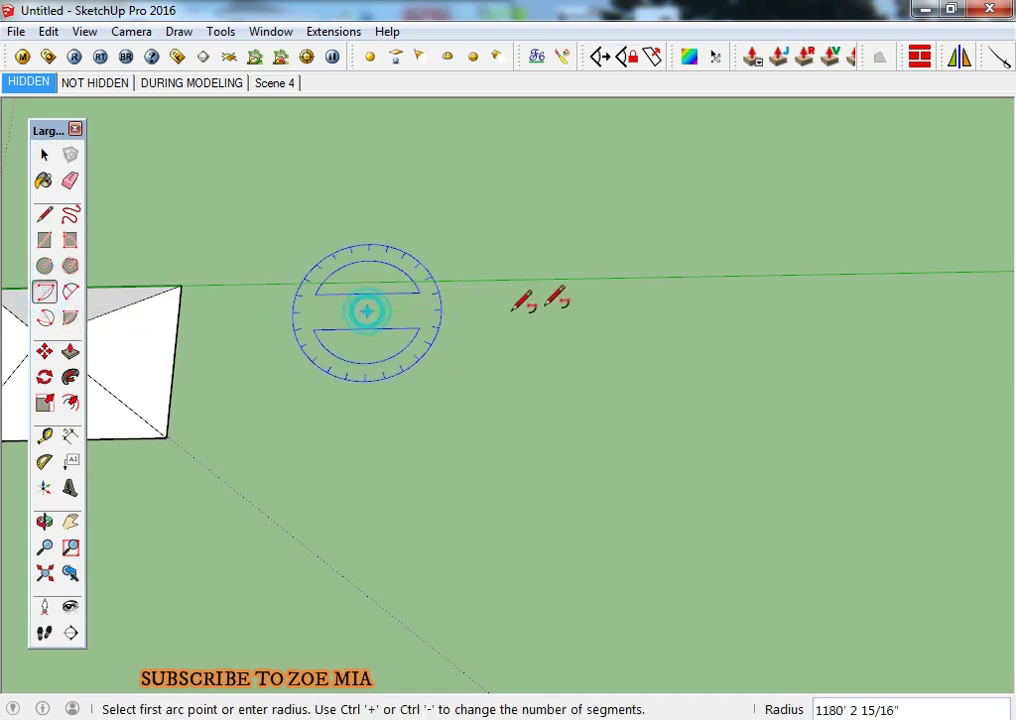
left_click(553, 306)
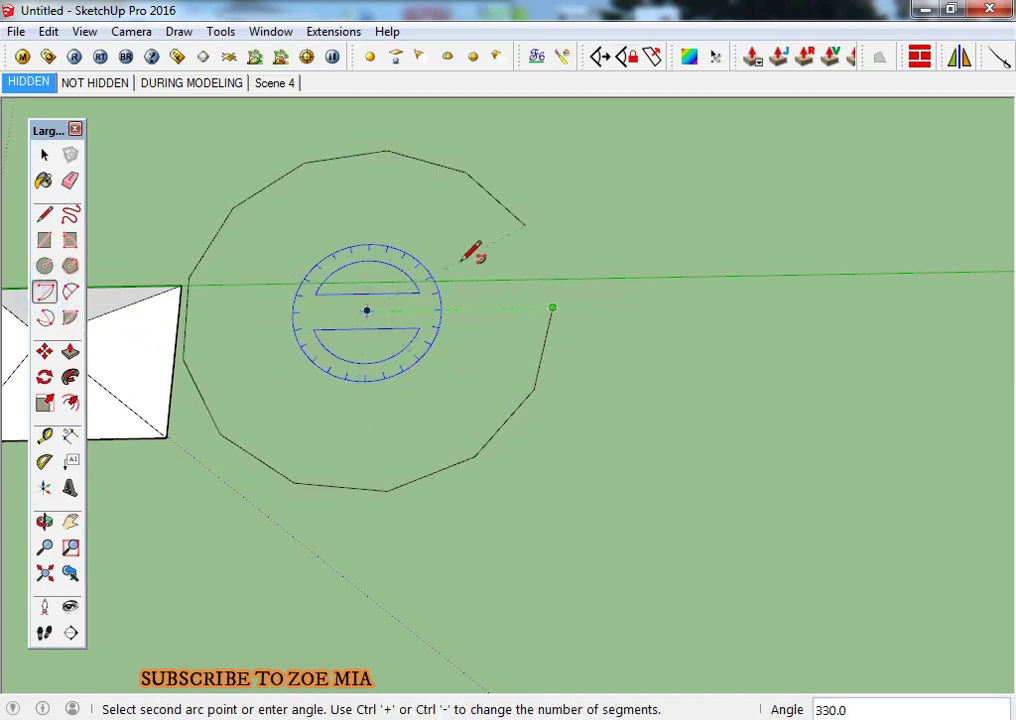
left_click(330, 471)
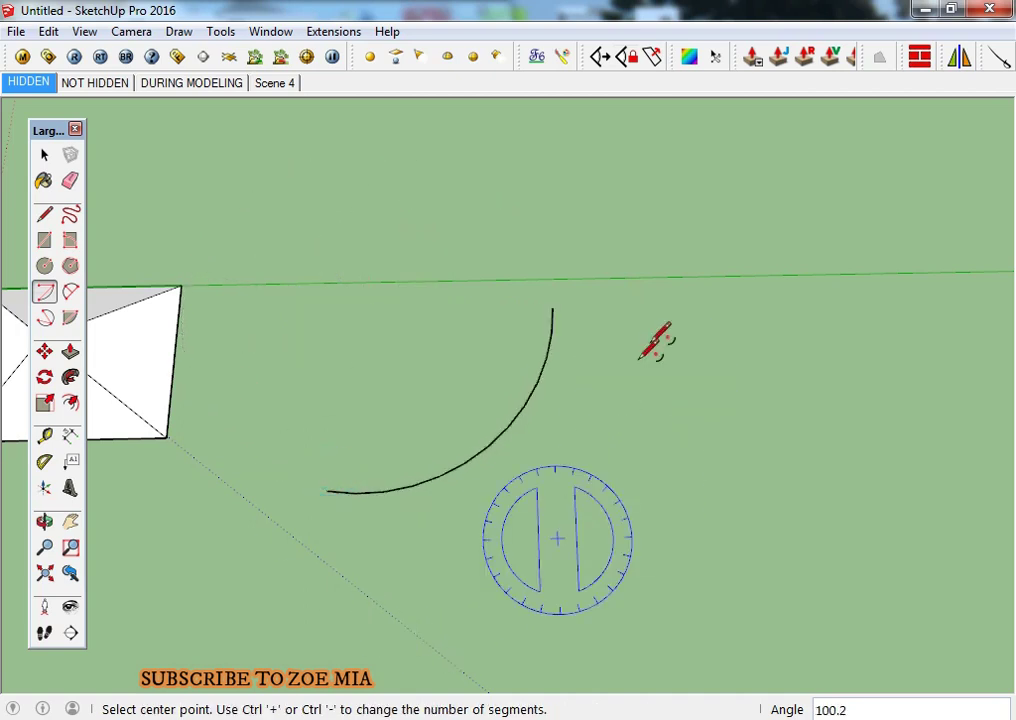
key("space")
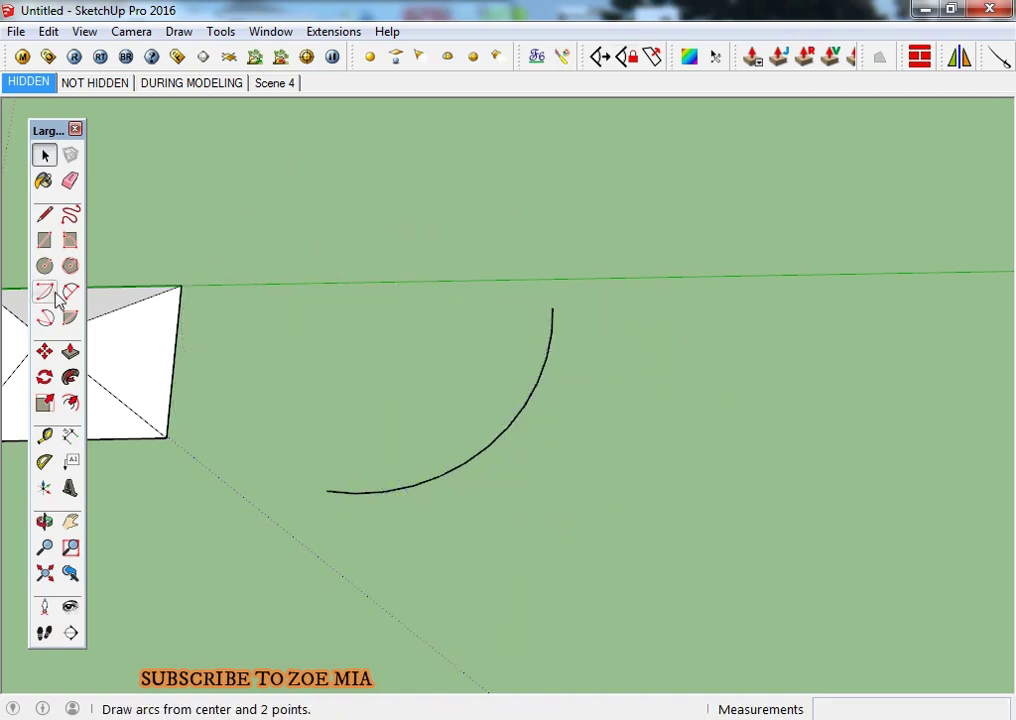
Set arcs to 50 segments and draw a second centre-based arc.
left_click(45, 291)
mouse_move(413, 312)
middle_mouse_down()
mouse_move(540, 381)
mouse_move(508, 367)
middle_mouse_up()
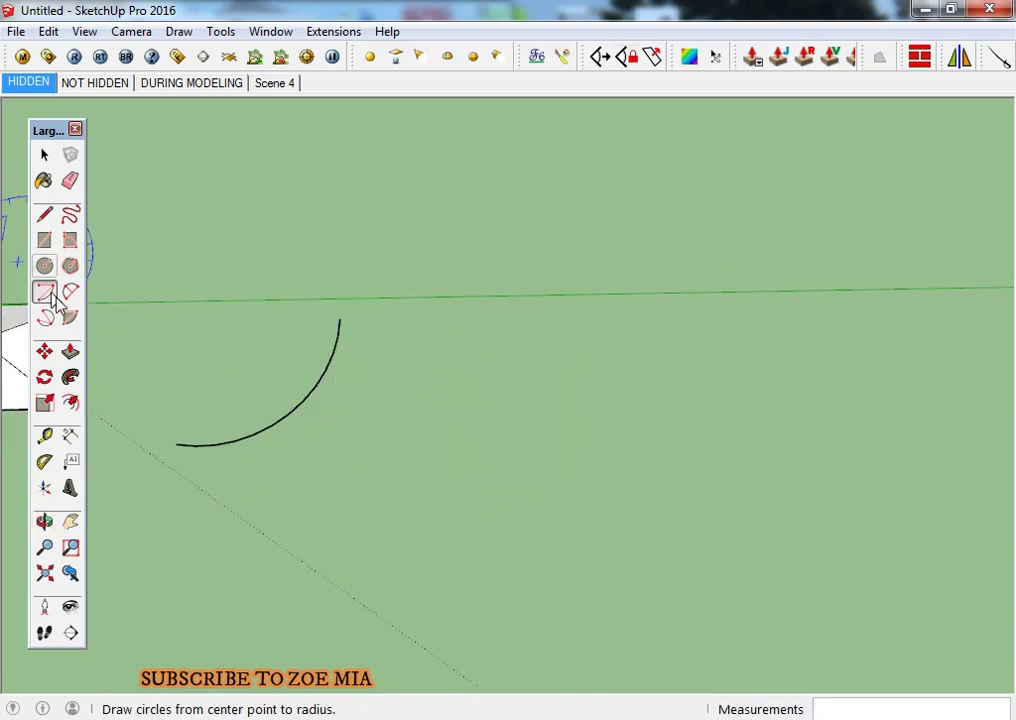
type("50")
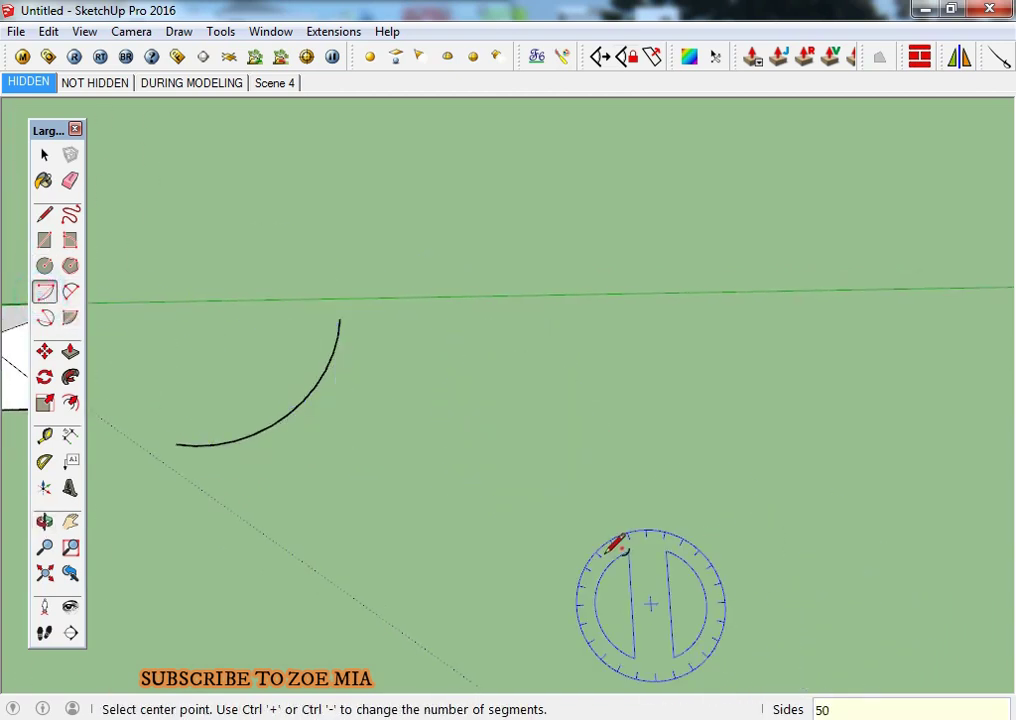
left_click(533, 431)
left_click(708, 428)
left_click(396, 541)
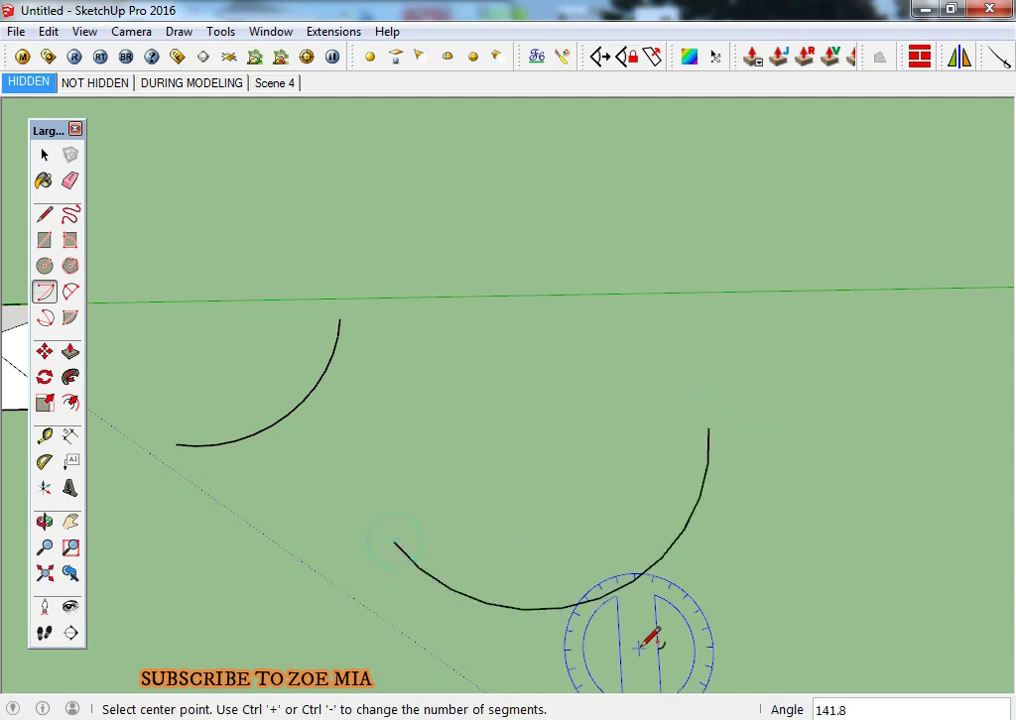
Draw a third, quarter arc from a new centre point.
left_click(493, 320)
left_click(687, 316)
left_click(491, 205)
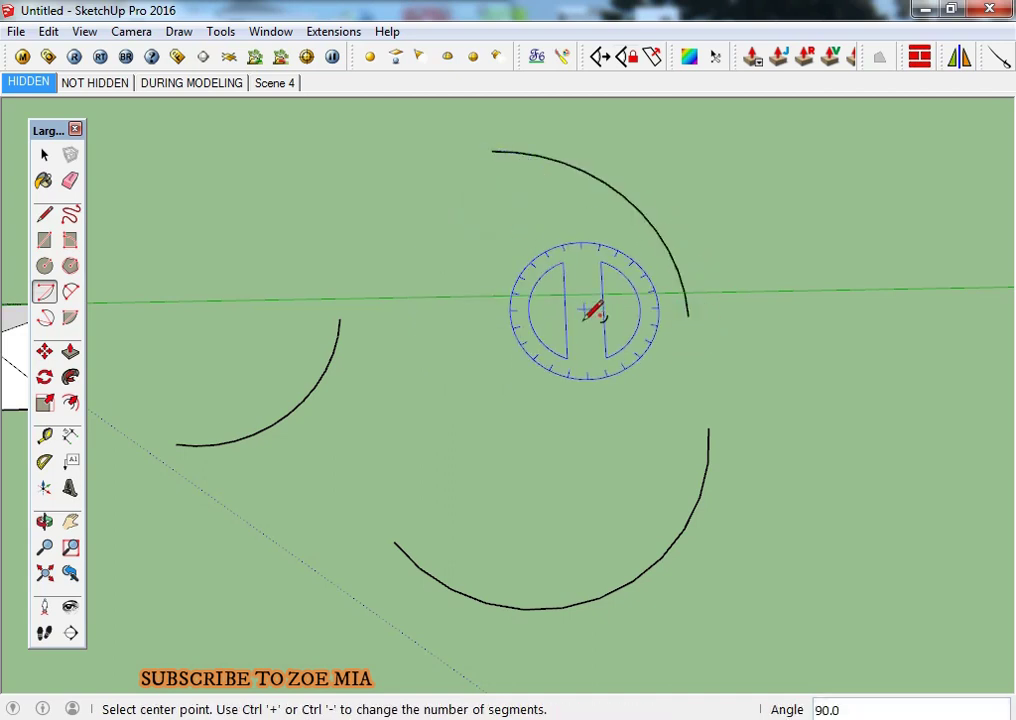
key("space")
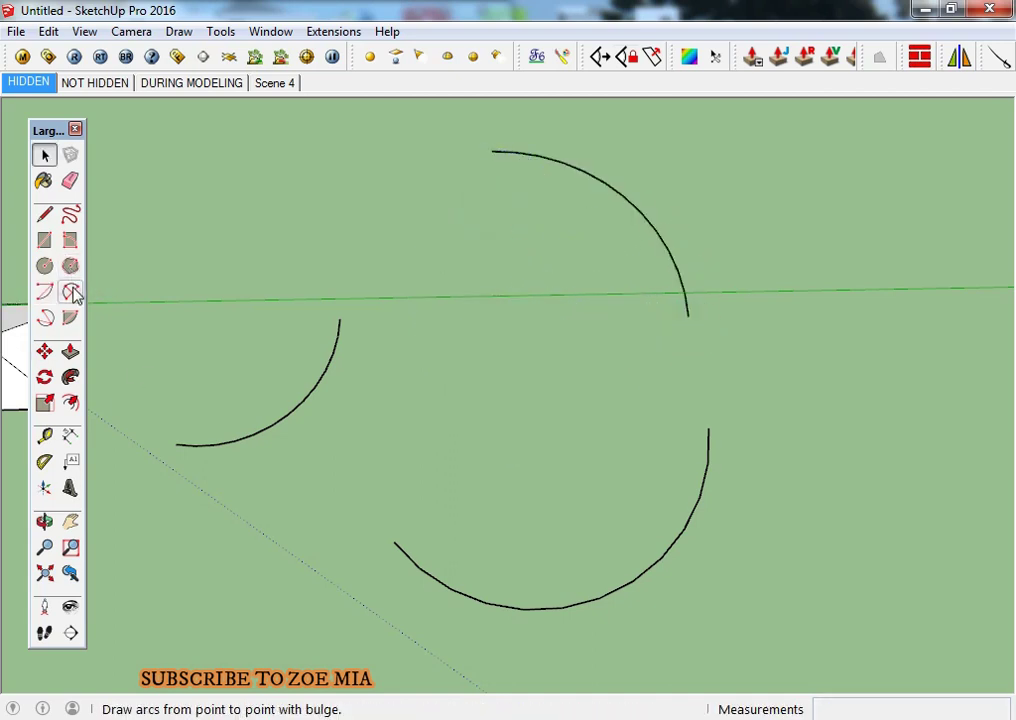
Draw a two-point arc bulging upward and a shallower one bulging downward below it.
left_click(70, 291)
scroll(117, 288, "down", 2)
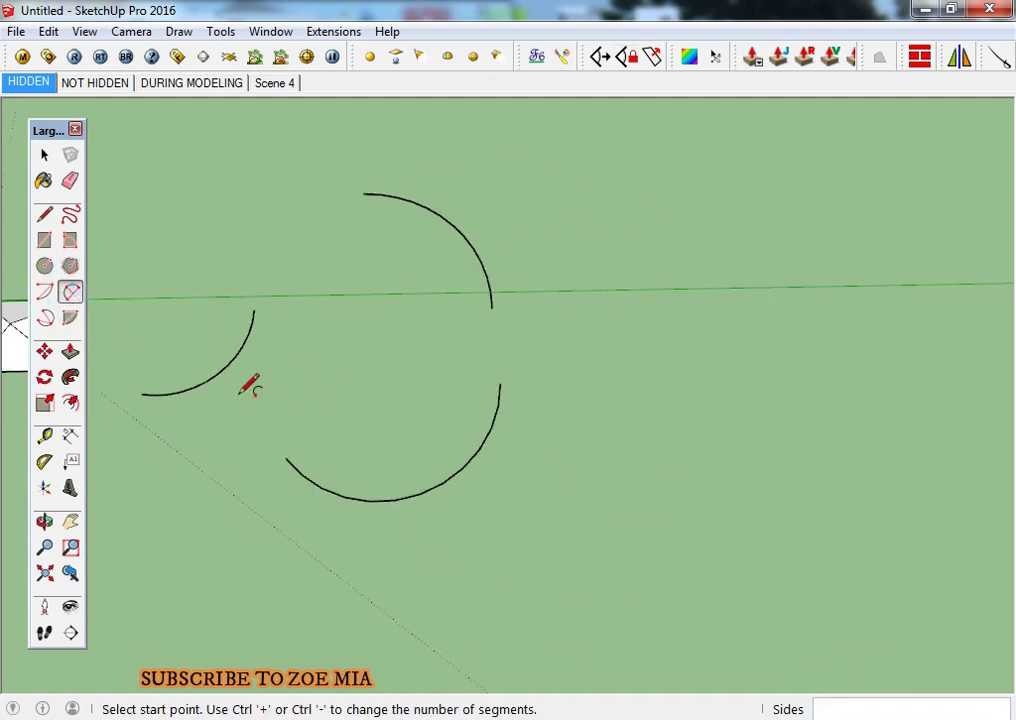
left_click(70, 291)
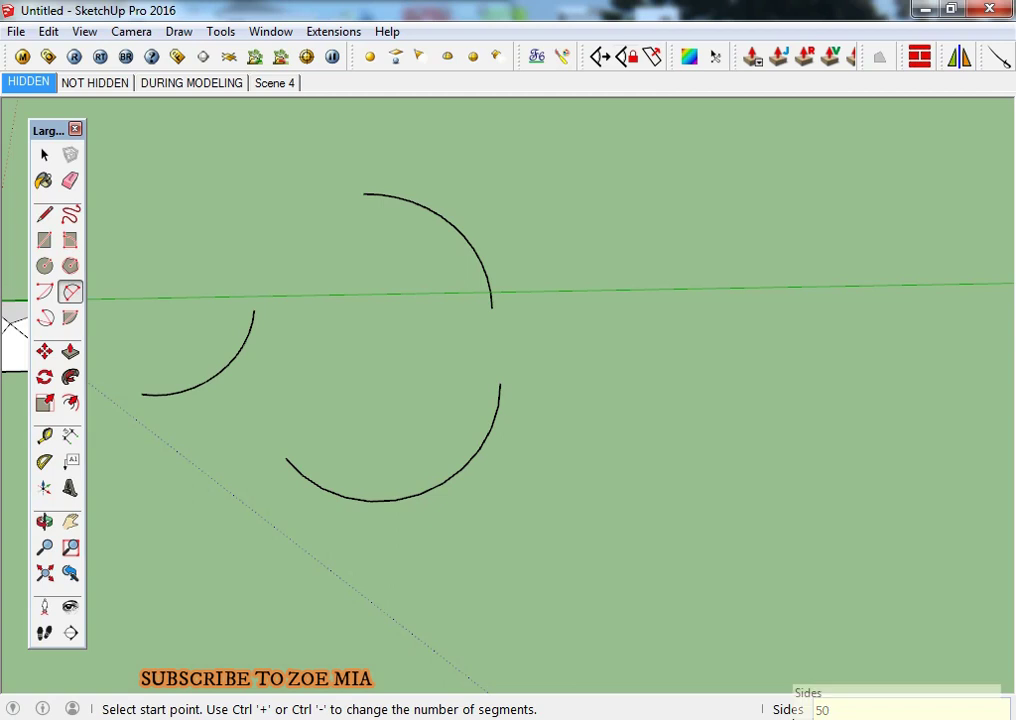
left_click(600, 378)
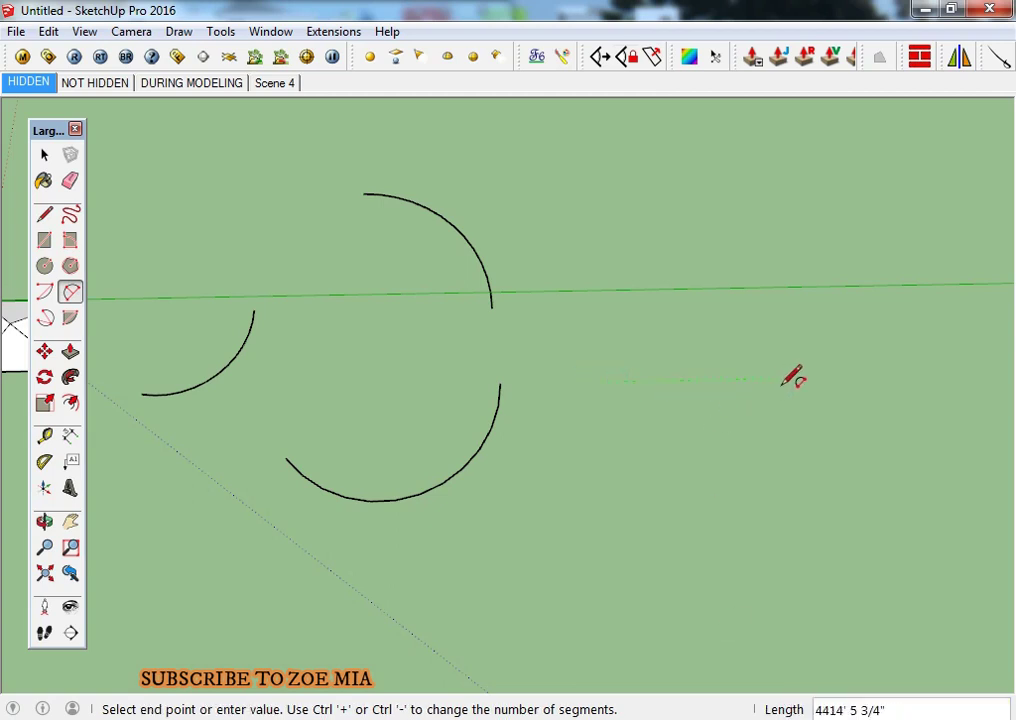
left_click(798, 378)
left_click(688, 272)
left_click(611, 449)
left_click(849, 445)
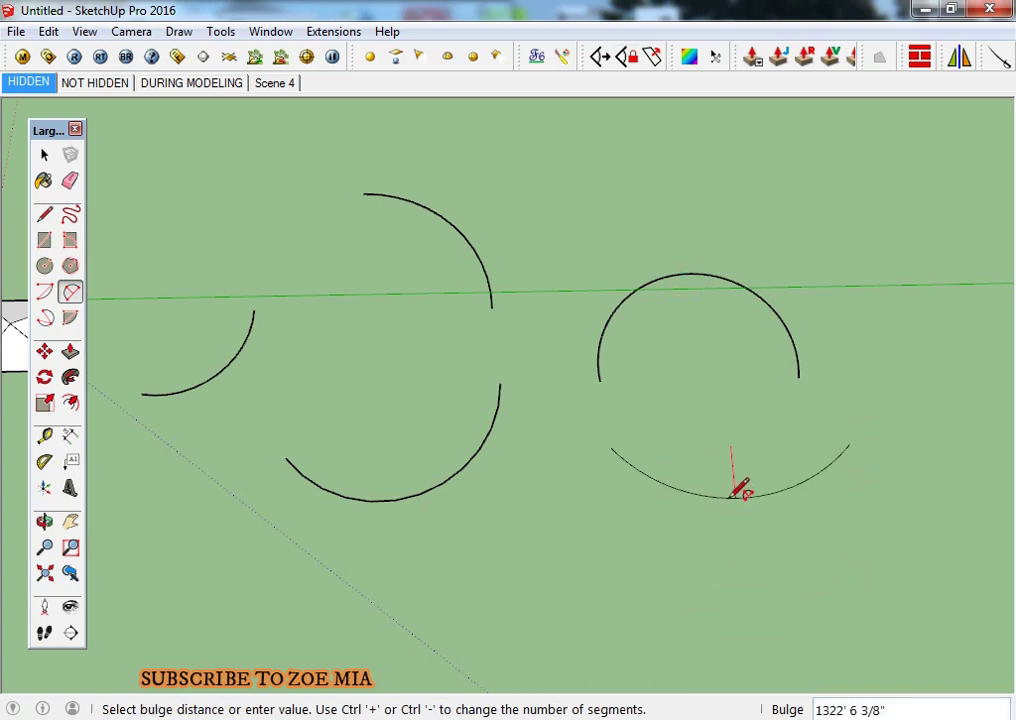
left_click(728, 498)
Draw a third two-point arc swelled into a near-complete circle.
middle_click_drag(636, 458, 501, 426)
left_click(458, 397)
left_click(730, 399)
mouse_move(742, 397)
middle_mouse_down()
mouse_move(624, 478)
mouse_move(562, 442)
middle_mouse_up()
key("o")
mouse_move(583, 612)
middle_mouse_down()
mouse_move(532, 375)
mouse_move(563, 493)
mouse_move(602, 398)
middle_mouse_up()
left_click(568, 592)
mouse_move(602, 398)
left_mouse_down()
mouse_move(760, 281)
mouse_move(449, 313)
mouse_move(499, 336)
mouse_move(620, 358)
mouse_move(710, 220)
left_mouse_up()
key("space")
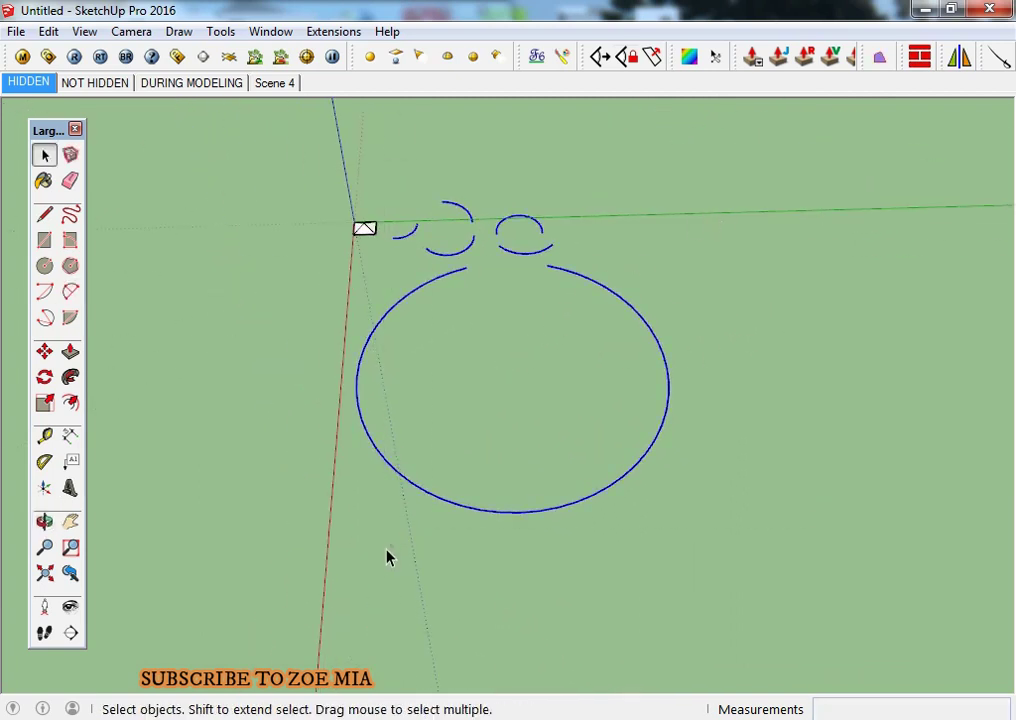
Undo the near-circle and arcs to clear them away.
key("ctrl+z")
scroll(379, 256, "up", 3)
scroll(383, 305, "up", 3)
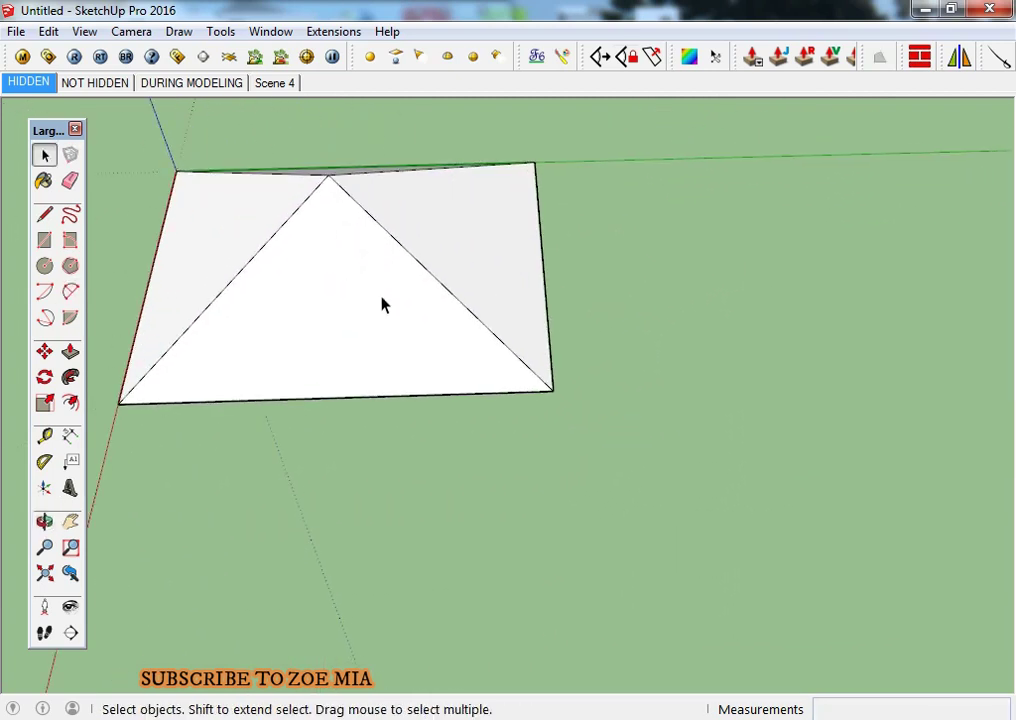
scroll(256, 354, "down", 3)
scroll(175, 306, "down", 2)
Draw a half-circle arc beside the pyramid, cancelling a first attempt.
left_click(45, 320)
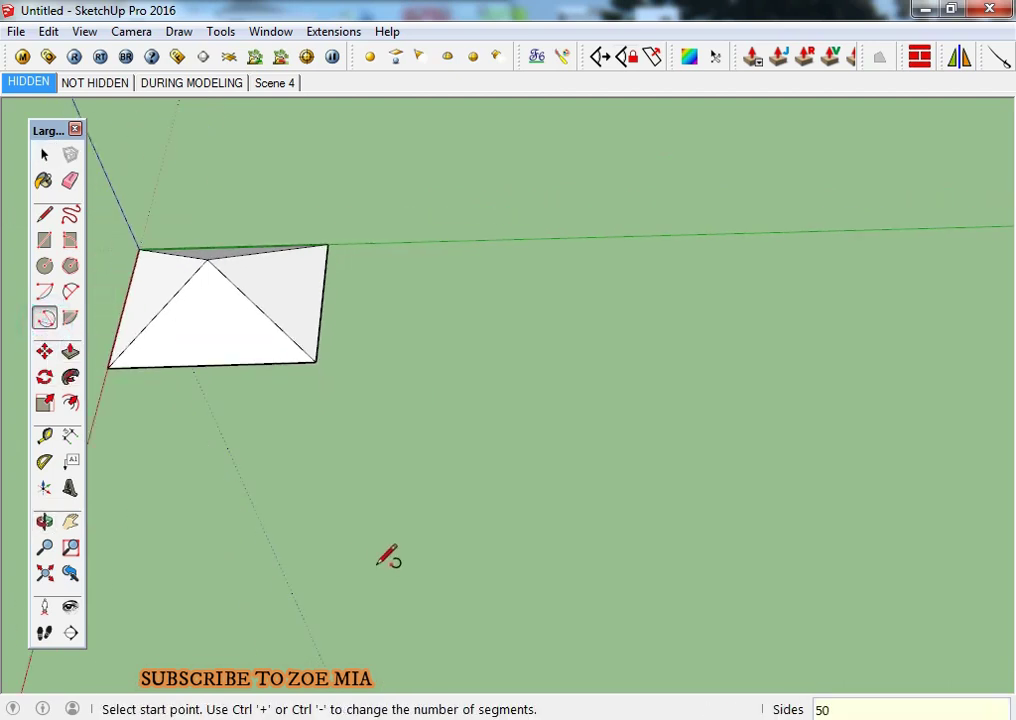
left_click(489, 310)
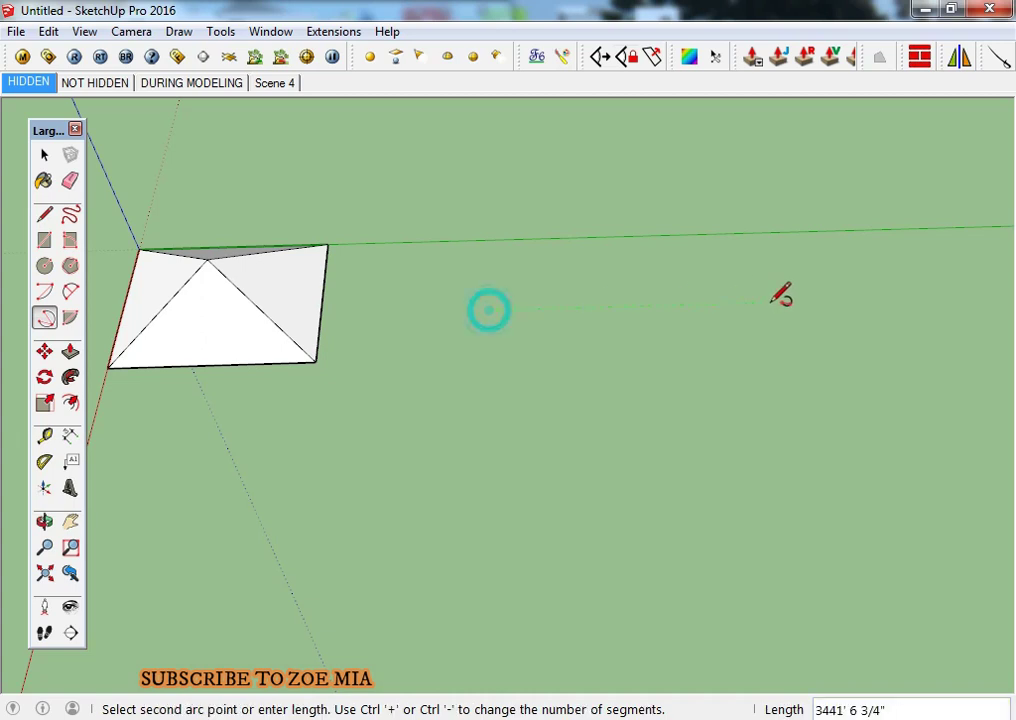
left_click(768, 304)
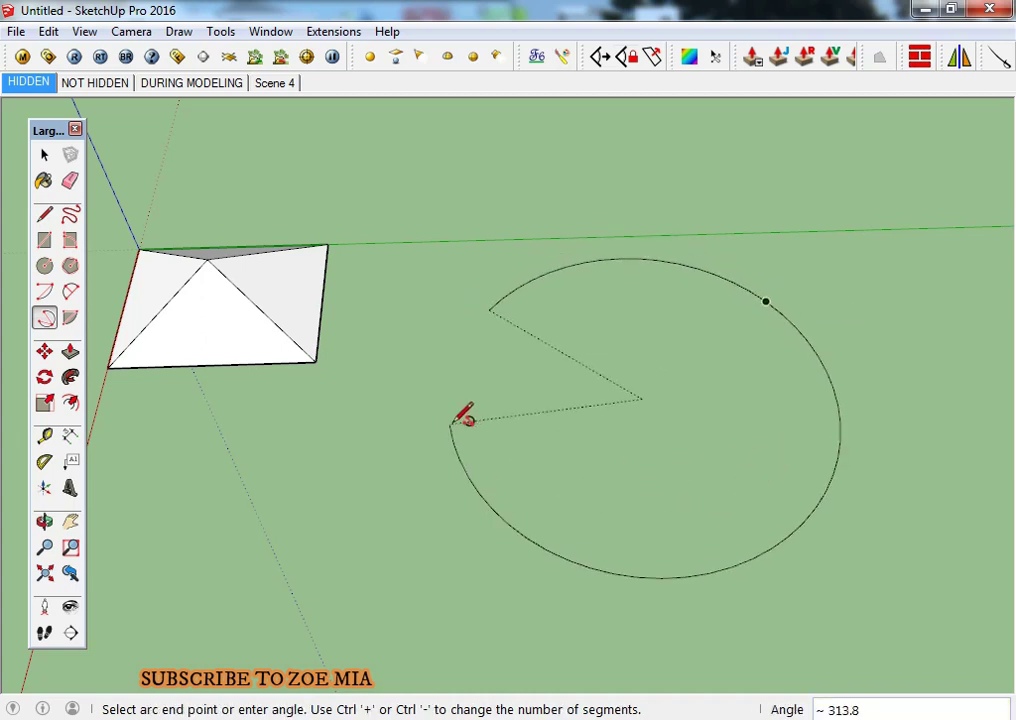
mouse_move(455, 420)
middle_mouse_down()
mouse_move(726, 518)
mouse_move(787, 434)
mouse_move(358, 467)
mouse_move(400, 403)
mouse_move(492, 451)
middle_mouse_up()
key("Escape")
left_click(372, 260)
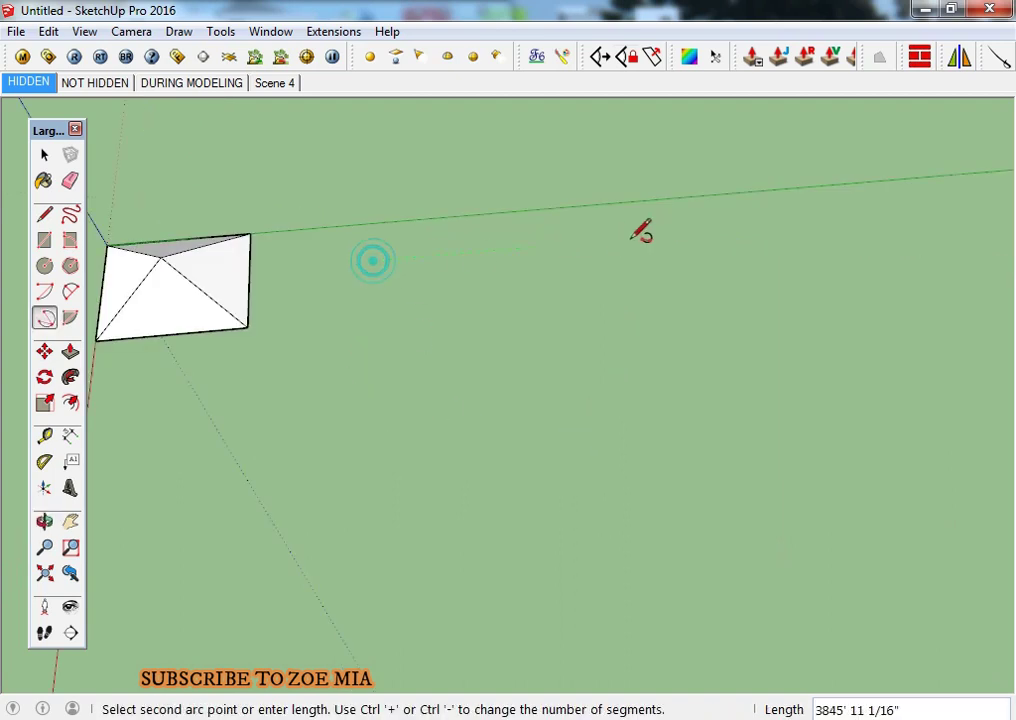
left_click(584, 249)
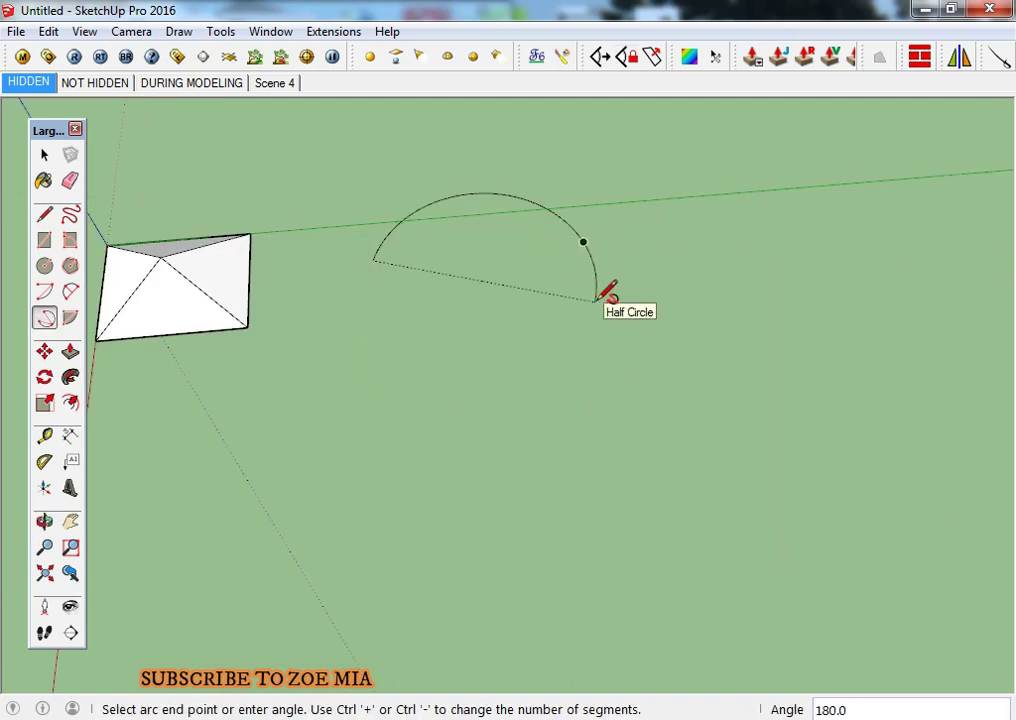
left_click(665, 322)
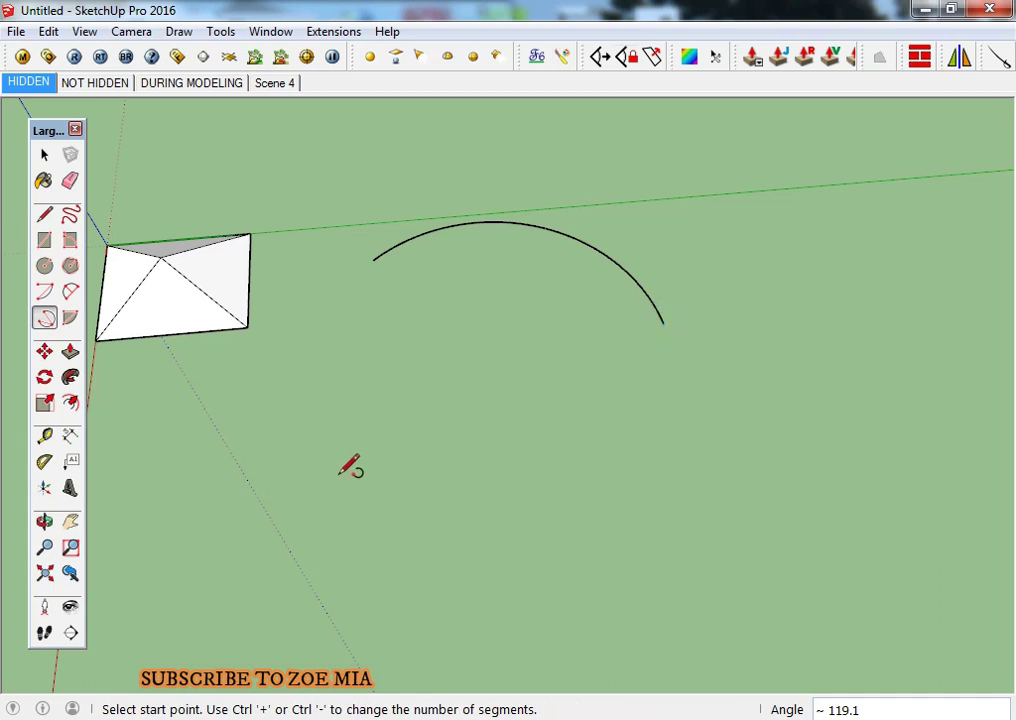
Draw a trial pie wedge beside the pyramid, then undo it.
left_click(70, 317)
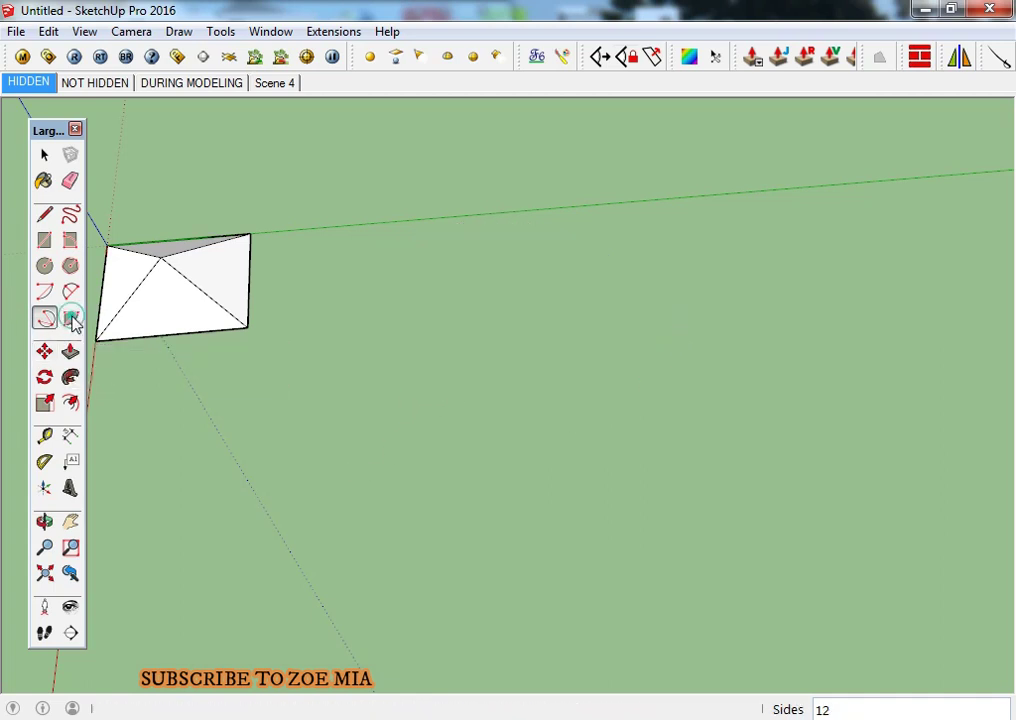
left_click(386, 286)
left_click(687, 260)
left_click(339, 470)
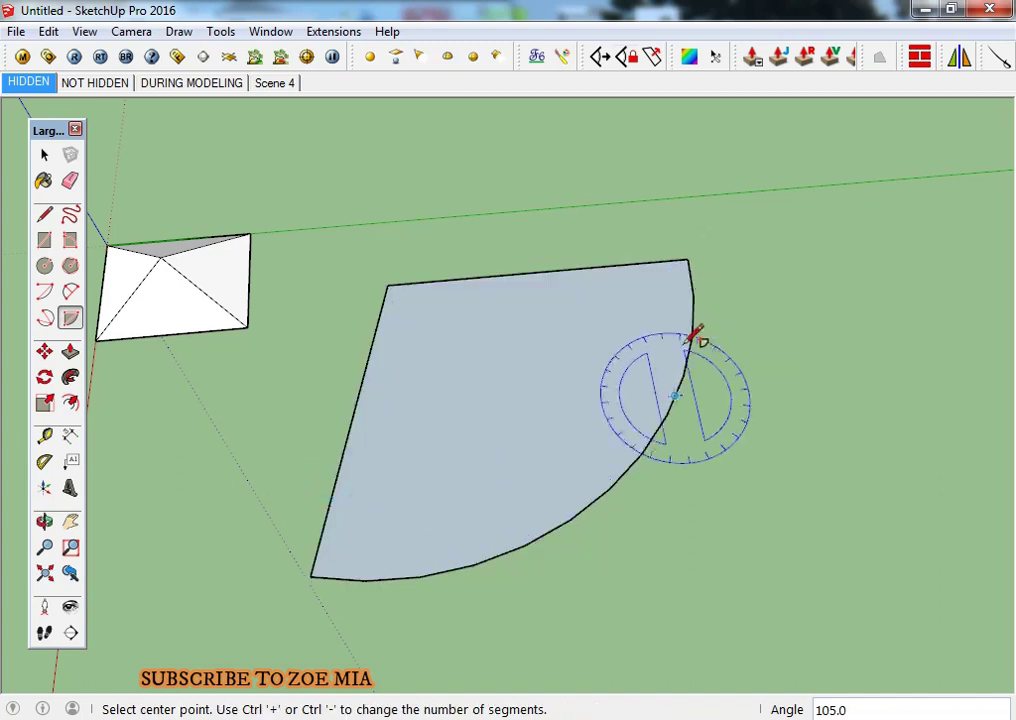
key("ctrl+z")
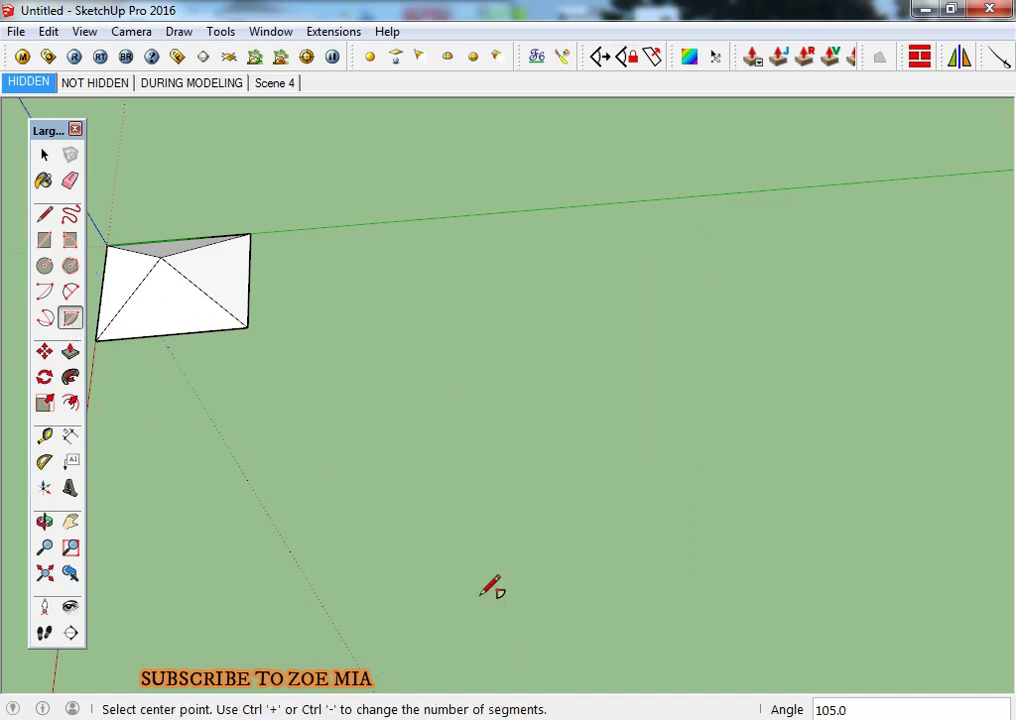
Draw two five-segment pie wedges next to the pyramid.
left_click(72, 320)
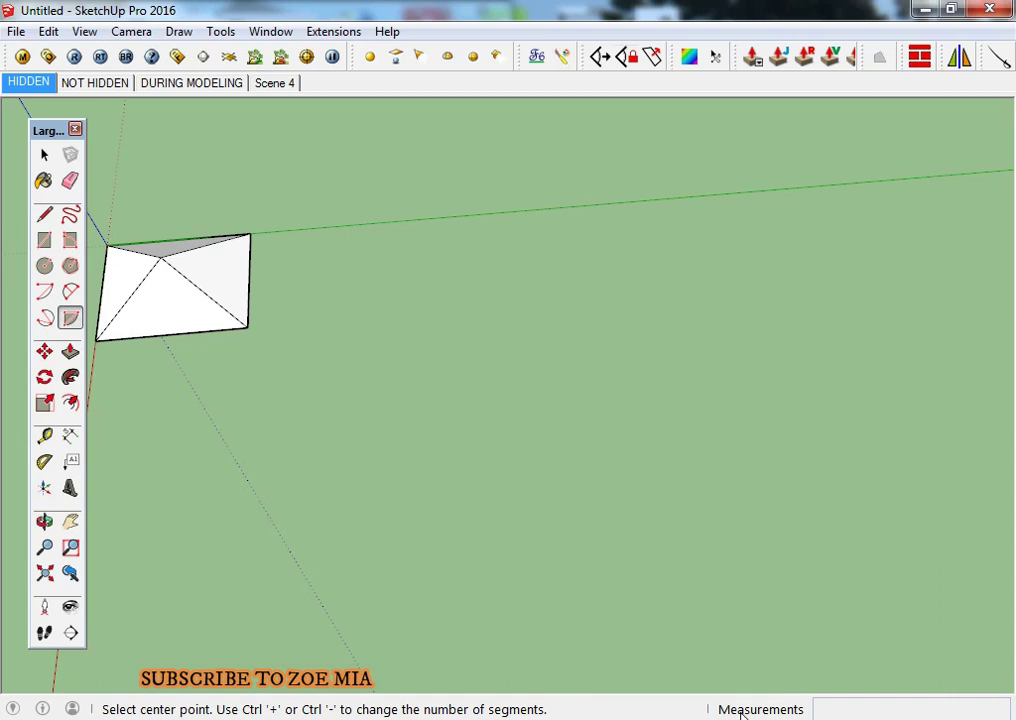
left_click(72, 320)
type("50")
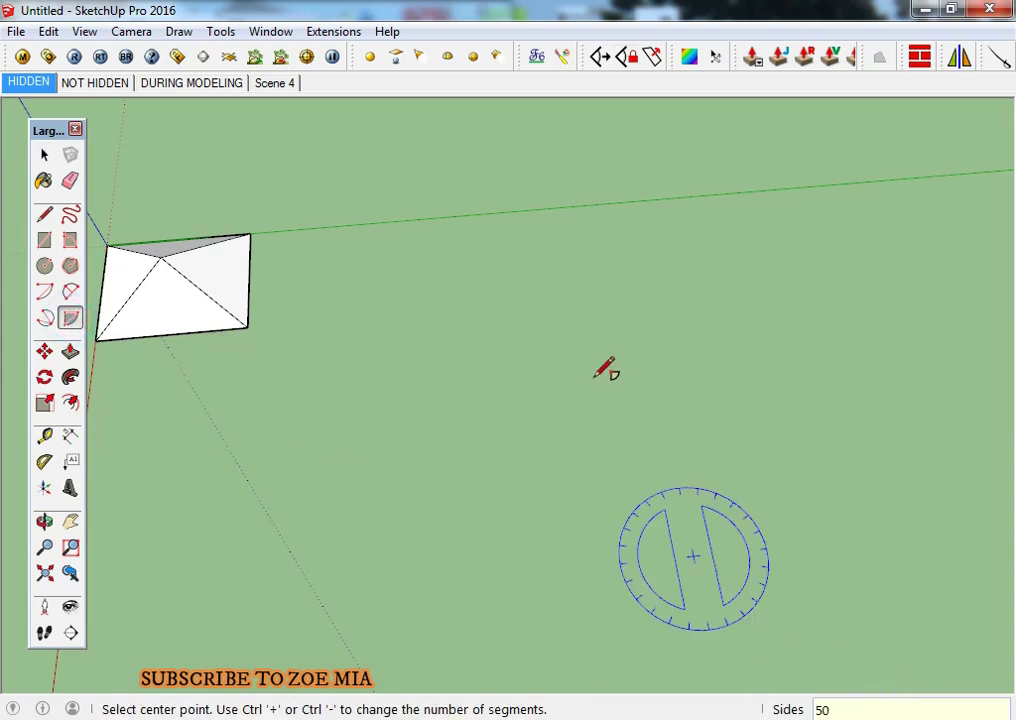
left_click(438, 293)
left_click(732, 268)
left_click(668, 368)
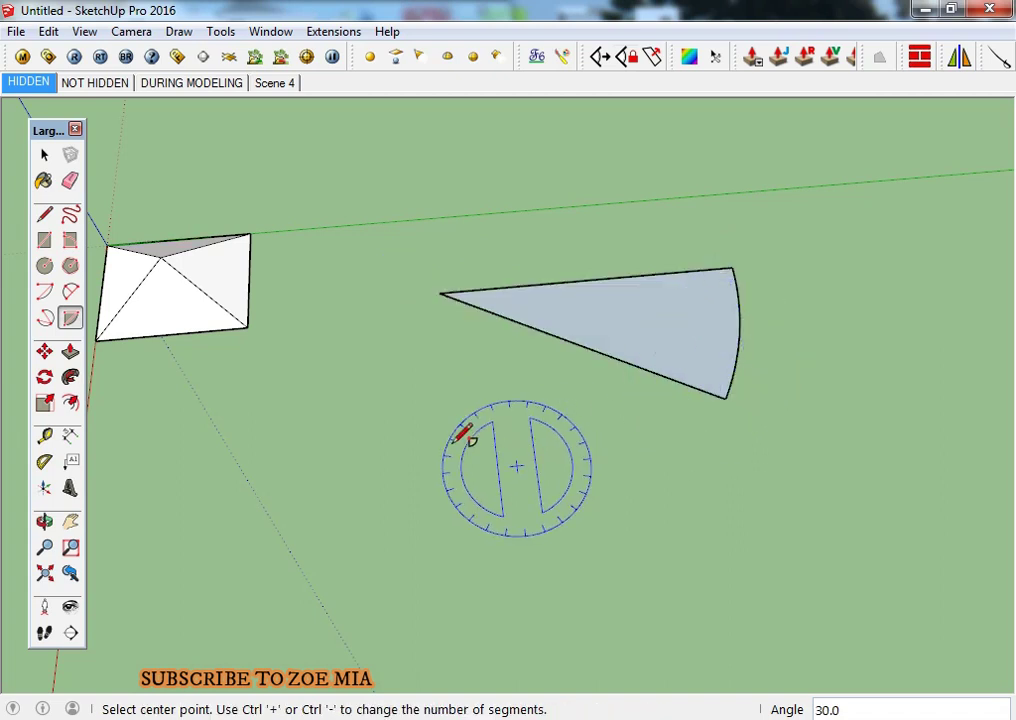
left_click(507, 403)
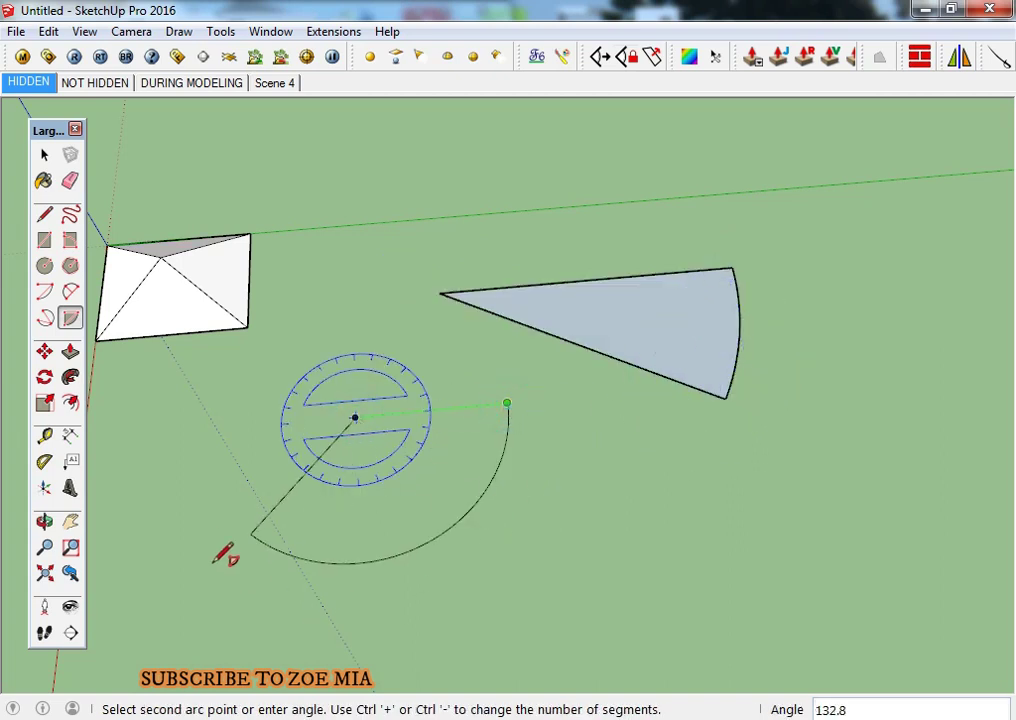
left_click(205, 474)
From new viewing angles, add a large pie wedge and a wedge-cut pie disc.
mouse_move(200, 481)
middle_mouse_down()
mouse_move(617, 503)
mouse_move(540, 483)
mouse_move(567, 510)
mouse_move(401, 504)
middle_mouse_up()
left_click(432, 376)
left_click(906, 482)
left_click(481, 583)
mouse_move(481, 583)
middle_mouse_down()
mouse_move(562, 413)
mouse_move(658, 549)
mouse_move(597, 497)
mouse_move(336, 503)
mouse_move(422, 447)
mouse_move(358, 528)
mouse_move(543, 428)
middle_mouse_up()
left_click(533, 433)
left_click(795, 394)
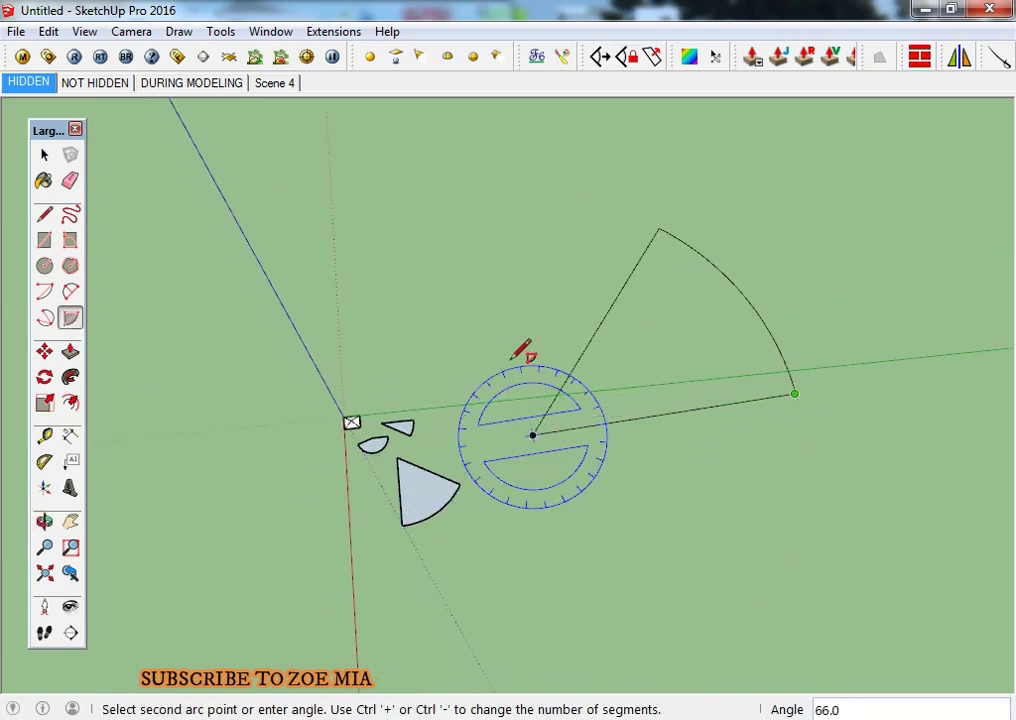
left_click(712, 430)
mouse_move(628, 503)
middle_mouse_down()
mouse_move(873, 302)
mouse_move(481, 429)
mouse_move(378, 392)
mouse_move(435, 277)
mouse_move(349, 290)
mouse_move(410, 320)
mouse_move(302, 416)
middle_mouse_up()
key("space")
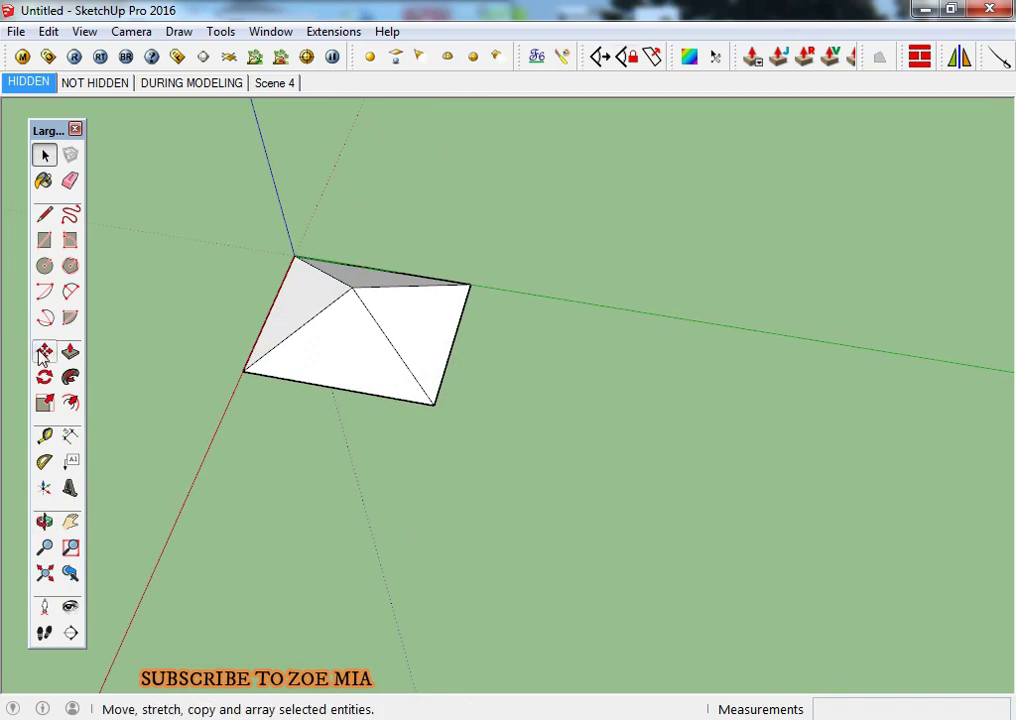
Select the whole pyramid and make it a group.
left_click(44, 354)
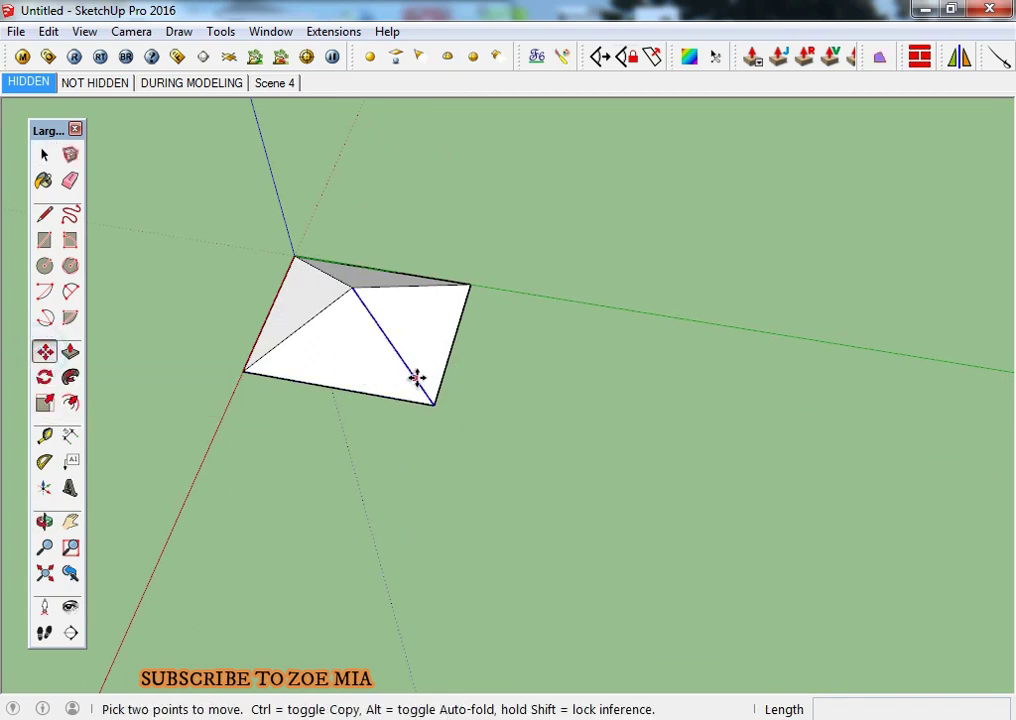
middle_click_drag(415, 381, 431, 324)
key("space")
triple_click(385, 381)
right_click(385, 381)
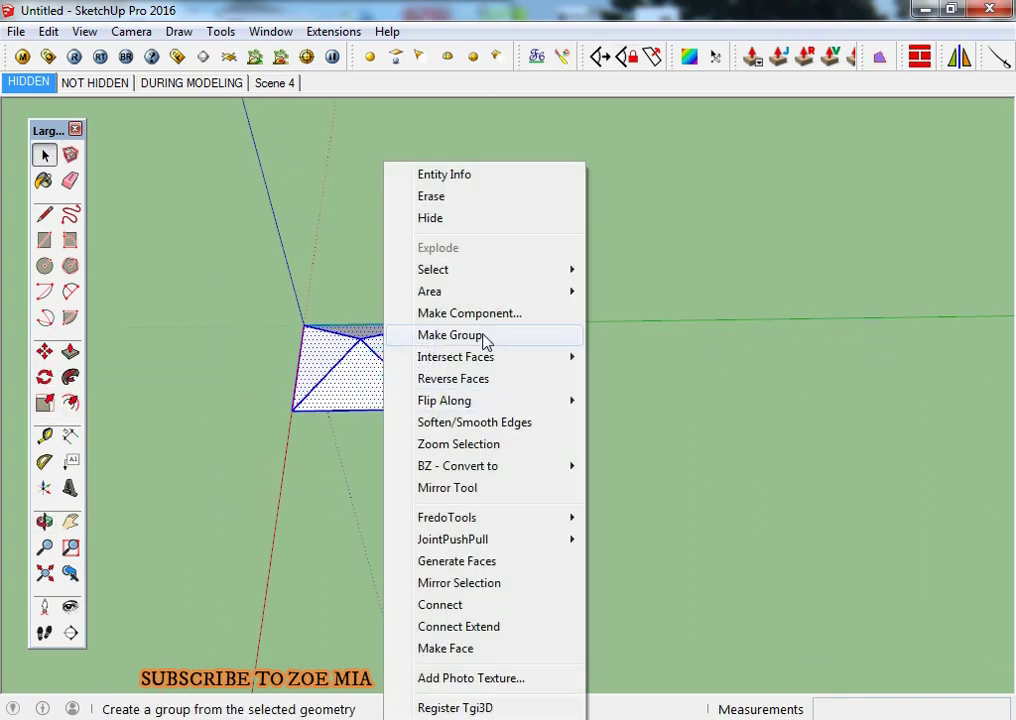
left_click(494, 336)
Copy the pyramid group twice with Move and Ctrl, one right and one further back.
scroll(322, 417, "down", 2)
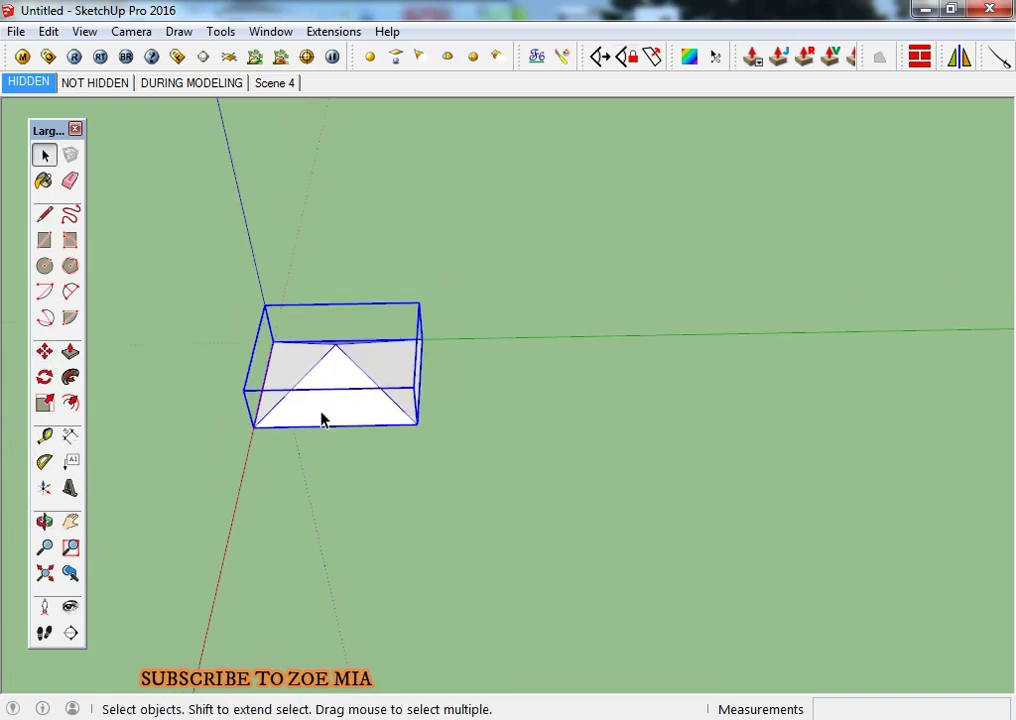
key("m")
left_click(253, 428)
key("ctrl")
left_click(590, 410)
left_click(587, 411)
key("ctrl")
left_click(443, 290)
Move the original pyramid onto the middle one's apex, then relocate it near the origin.
key("space")
left_click(306, 415)
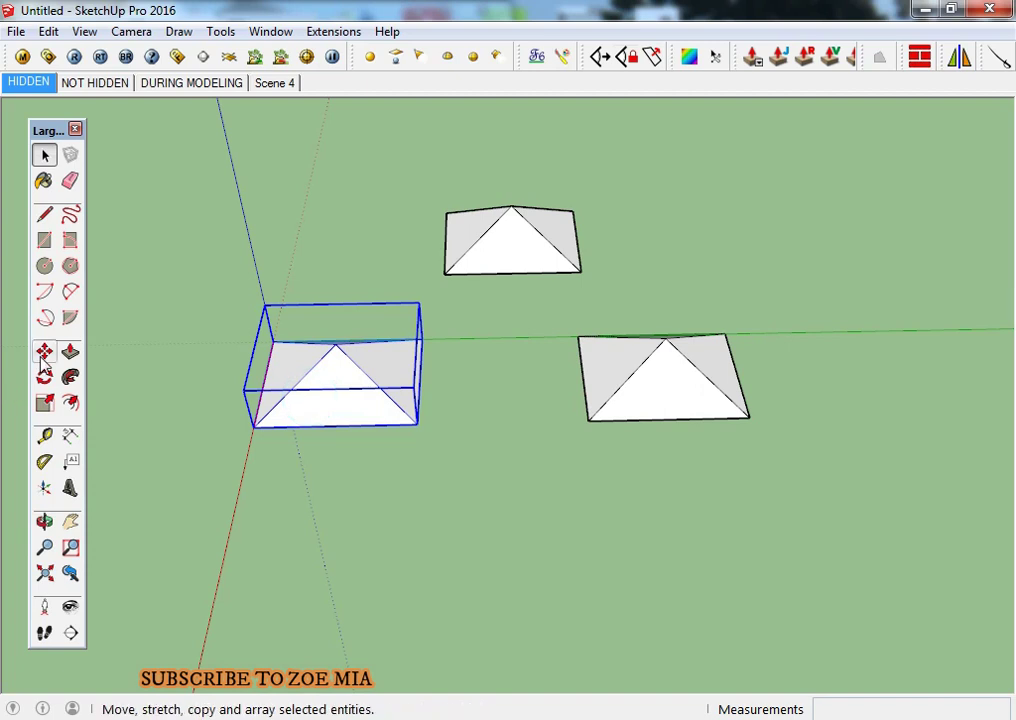
left_click(44, 351)
left_click(418, 421)
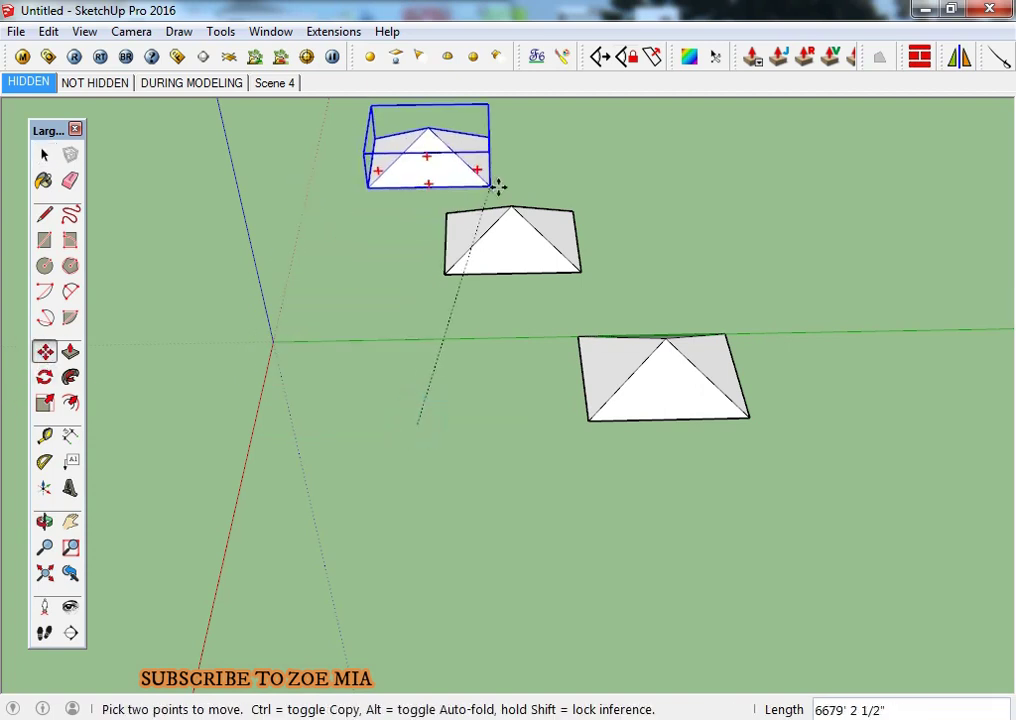
left_click(510, 219)
mouse_move(510, 219)
middle_mouse_down()
mouse_move(539, 80)
mouse_move(432, 236)
middle_mouse_up()
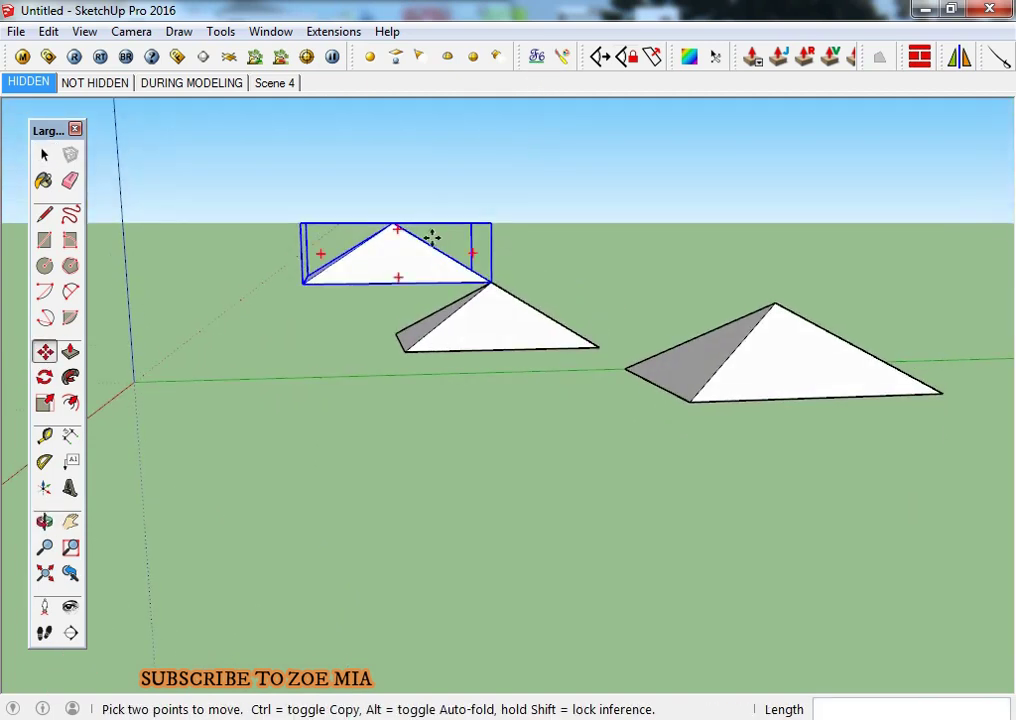
left_click(396, 220)
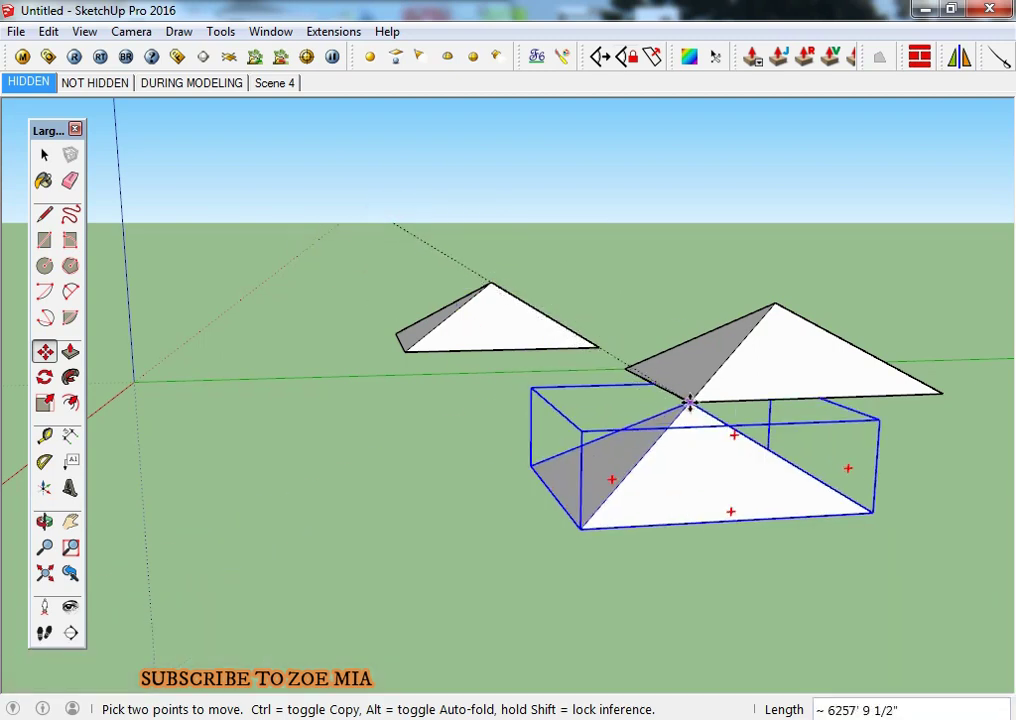
left_click(620, 487)
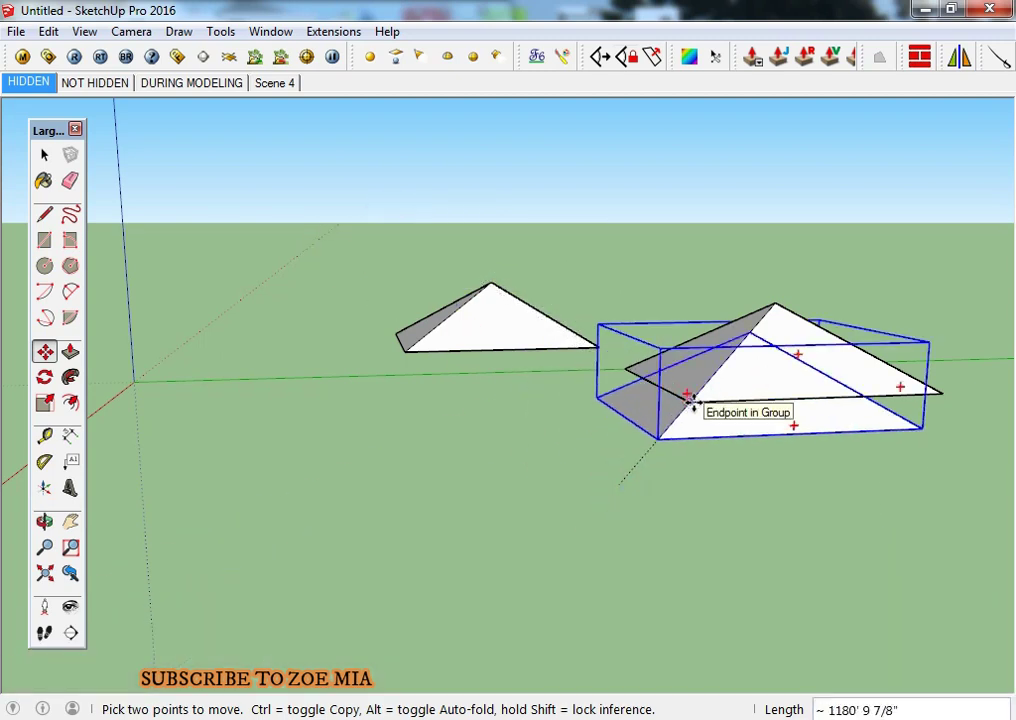
left_click(136, 379)
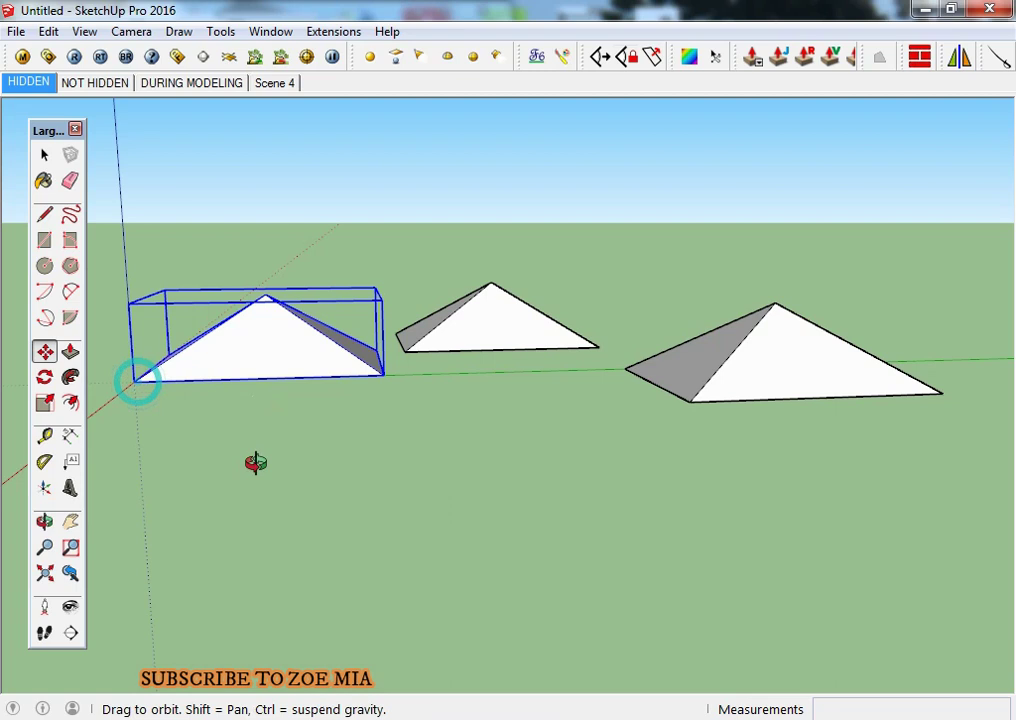
Orbit around the three pyramids to inspect the arrangement.
middle_click_drag(256, 462, 344, 470)
scroll(377, 588, "down", 3)
middle_click_drag(377, 588, 429, 422)
key("space")
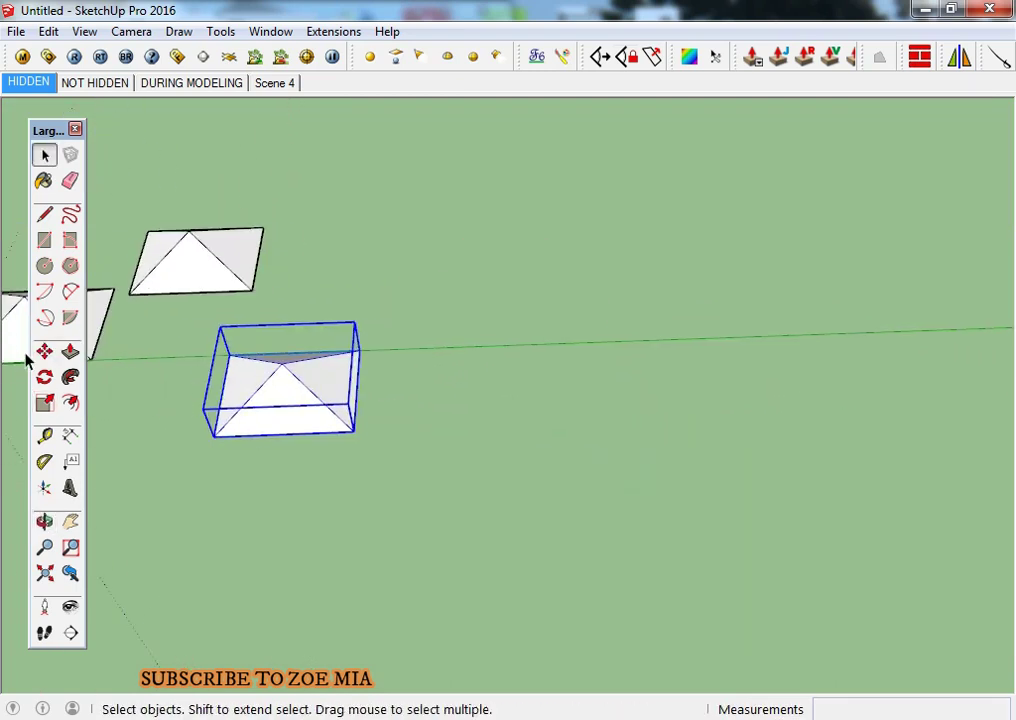
left_click(45, 351)
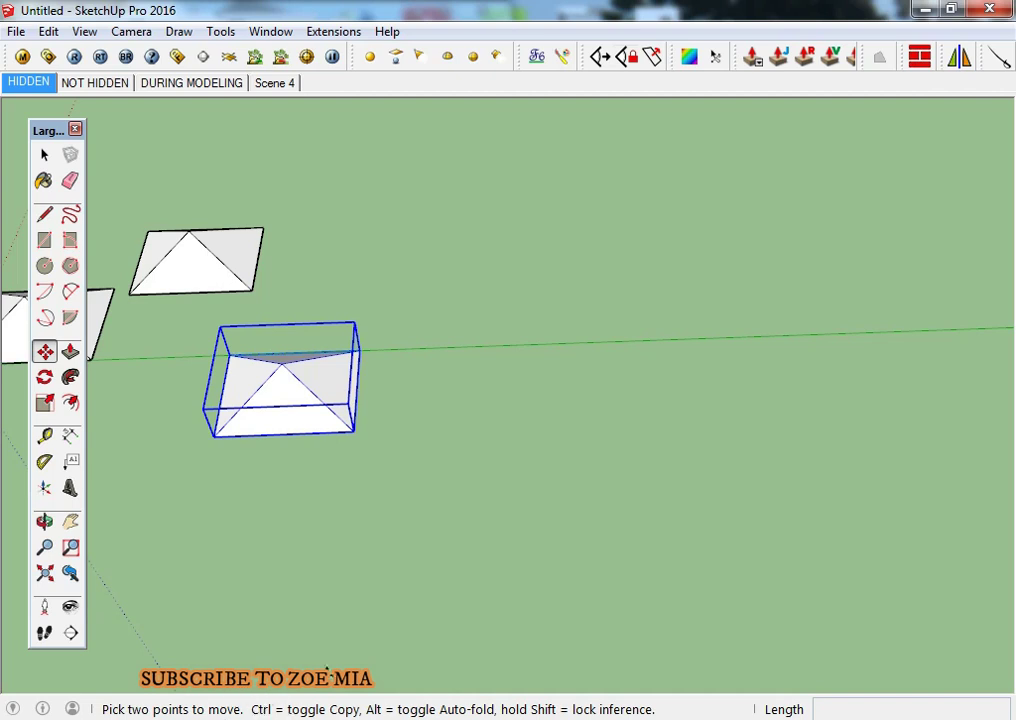
Try copying the pyramid-topped box to the right twice, undoing each attempt.
key("ctrl")
left_click(283, 482)
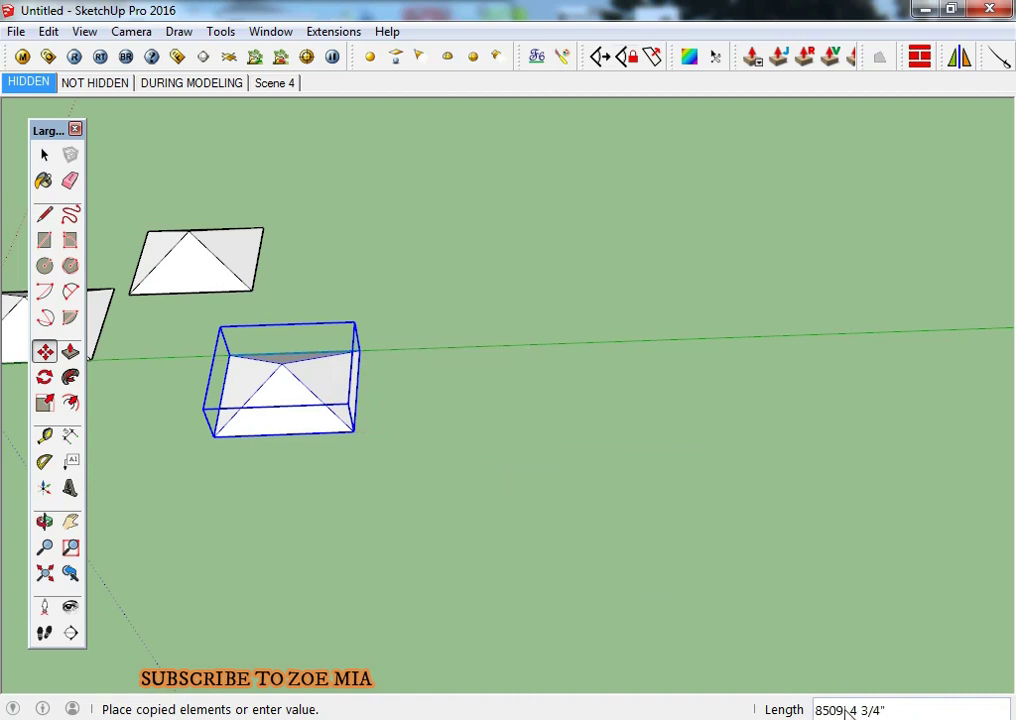
left_click(517, 465)
type("4")
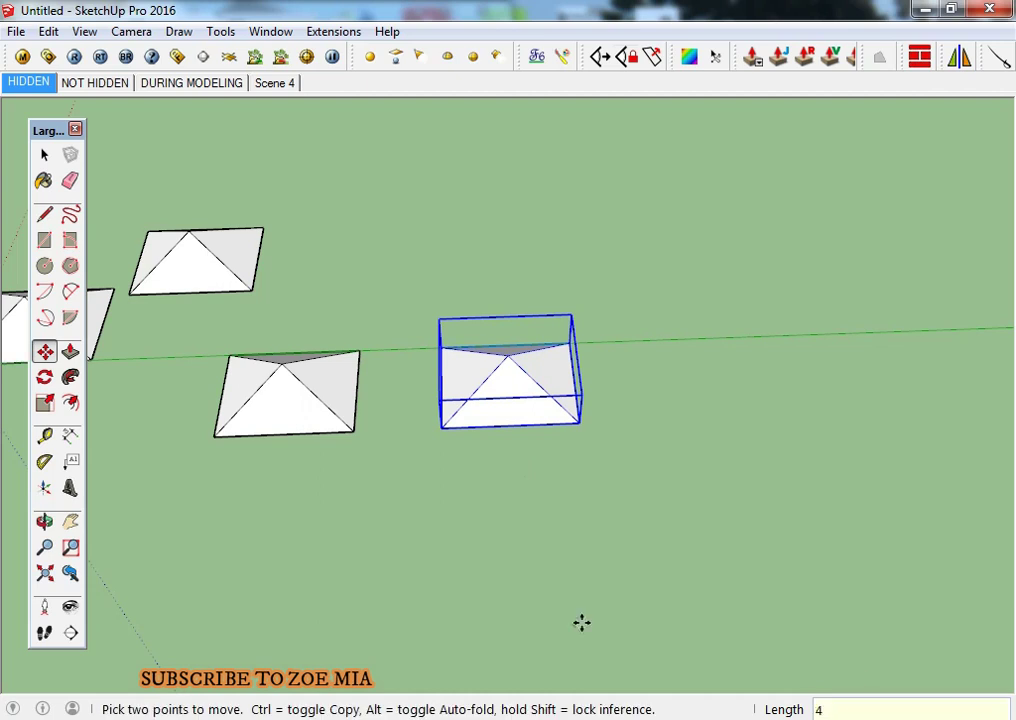
key("ctrl+z")
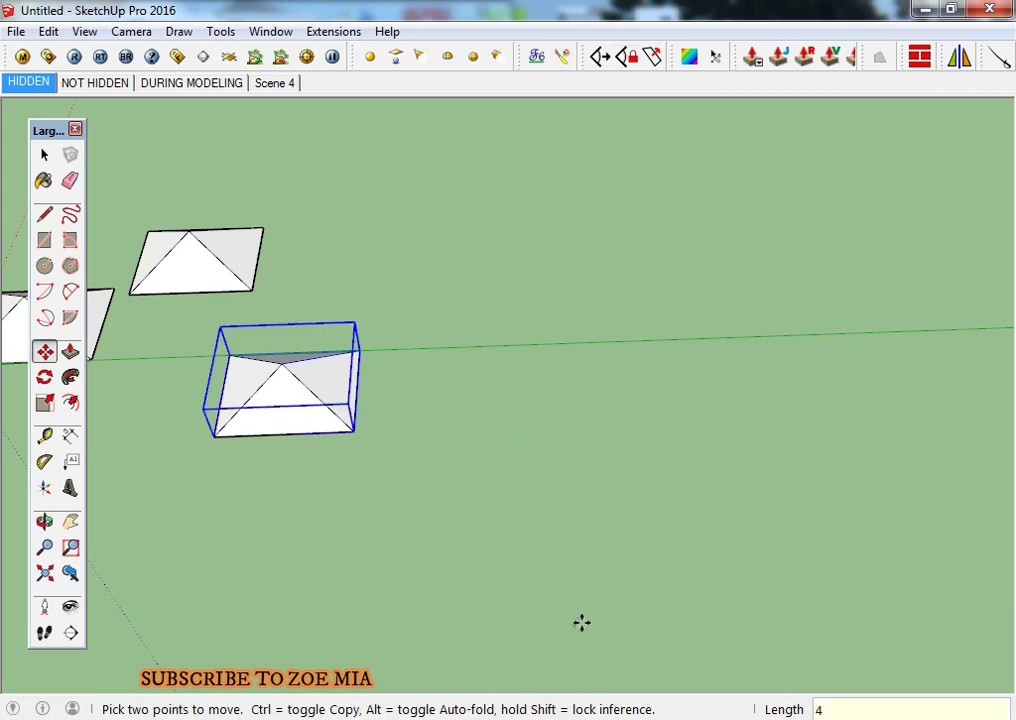
left_click(363, 556)
key("ctrl")
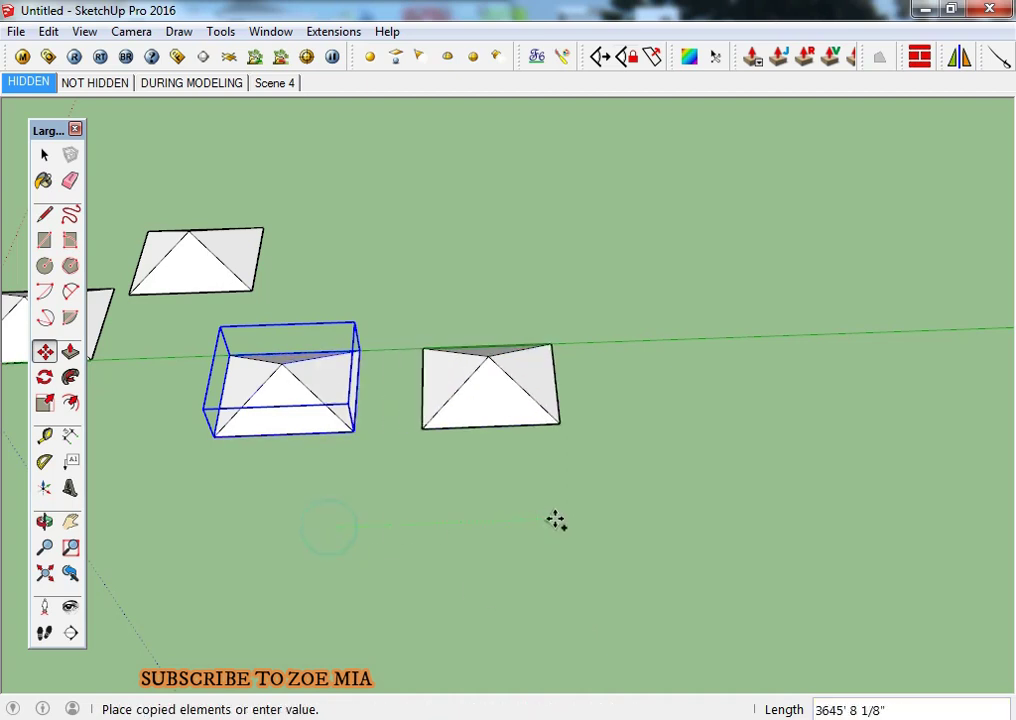
left_click(556, 519)
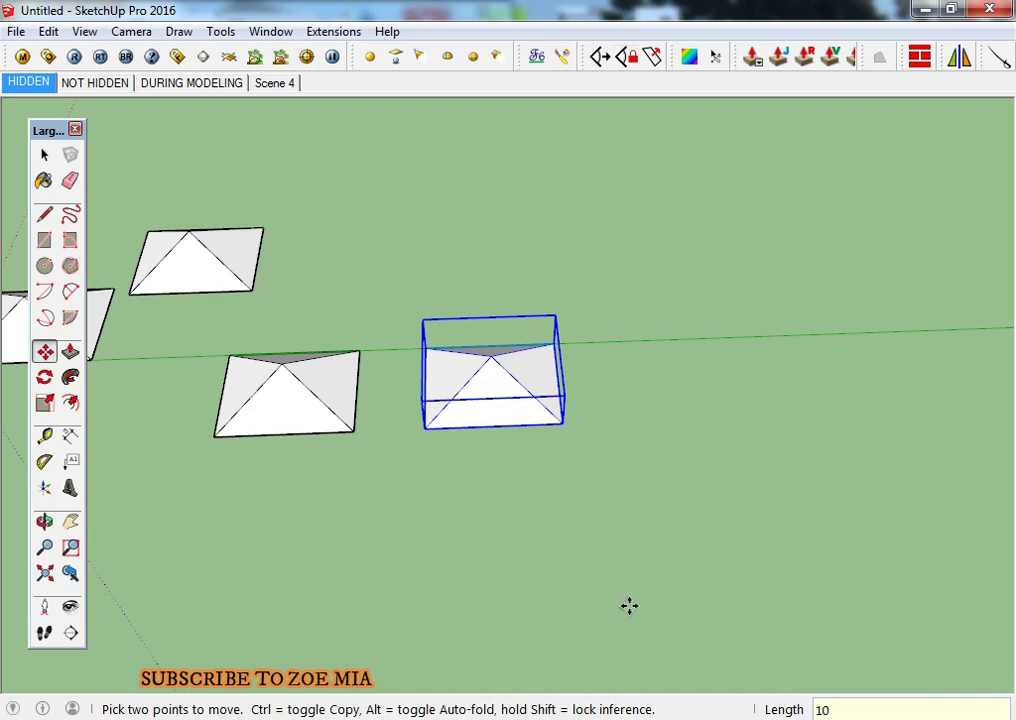
key("ctrl+z")
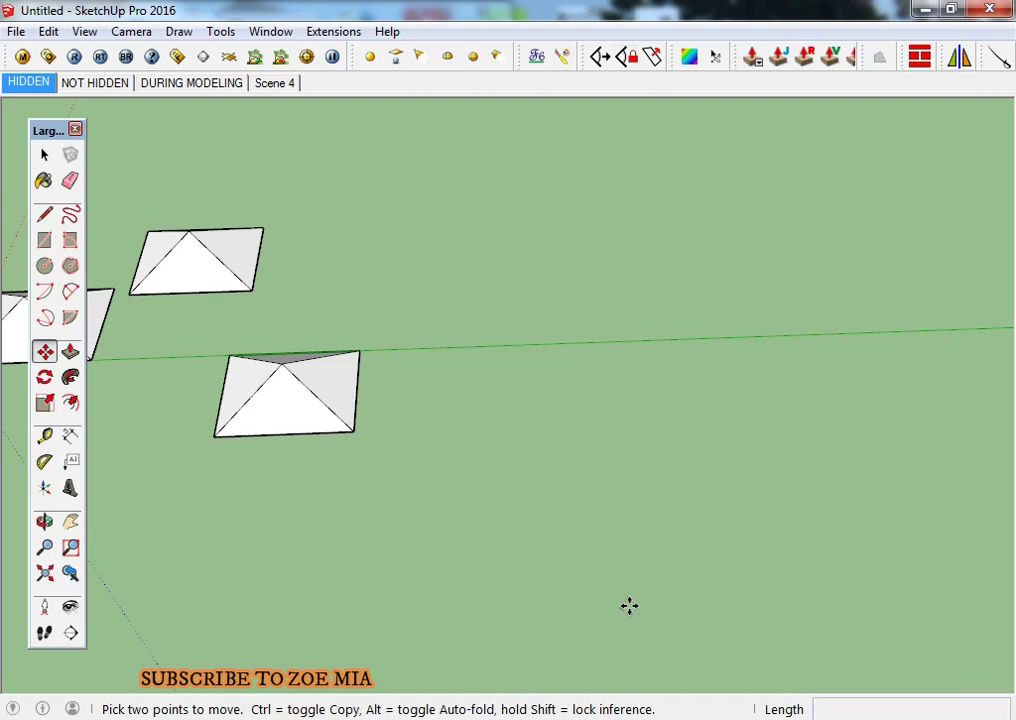
Copy the selected box to the right and array it into ten evenly spaced copies (x10).
key("space")
left_click(338, 425)
left_click(296, 399)
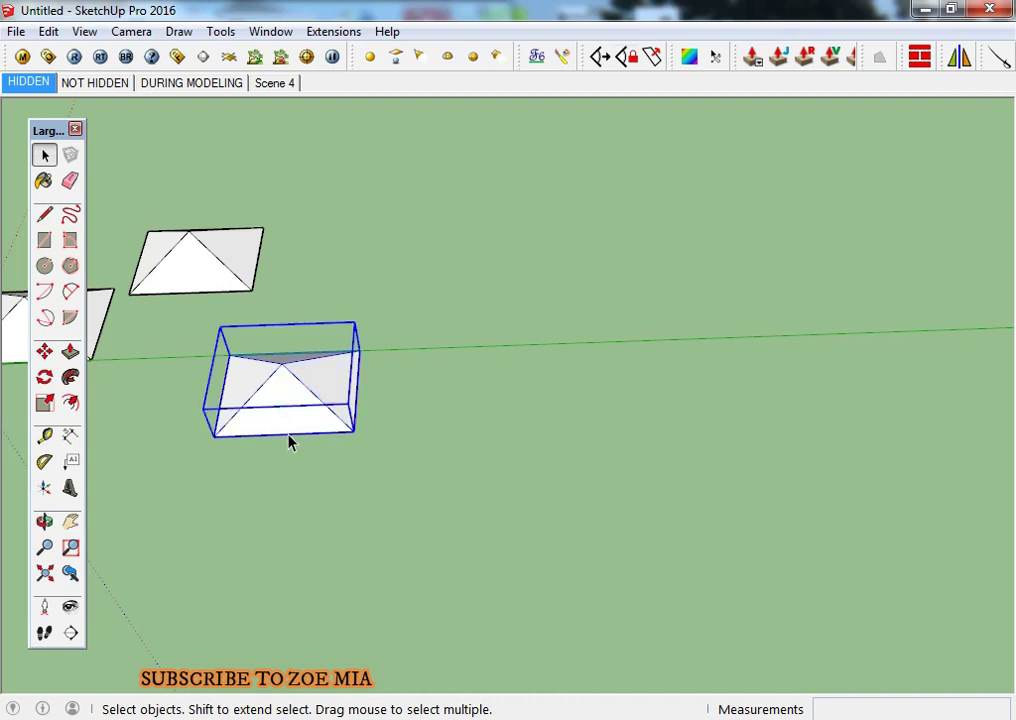
key("m")
left_click(297, 477)
key("ctrl")
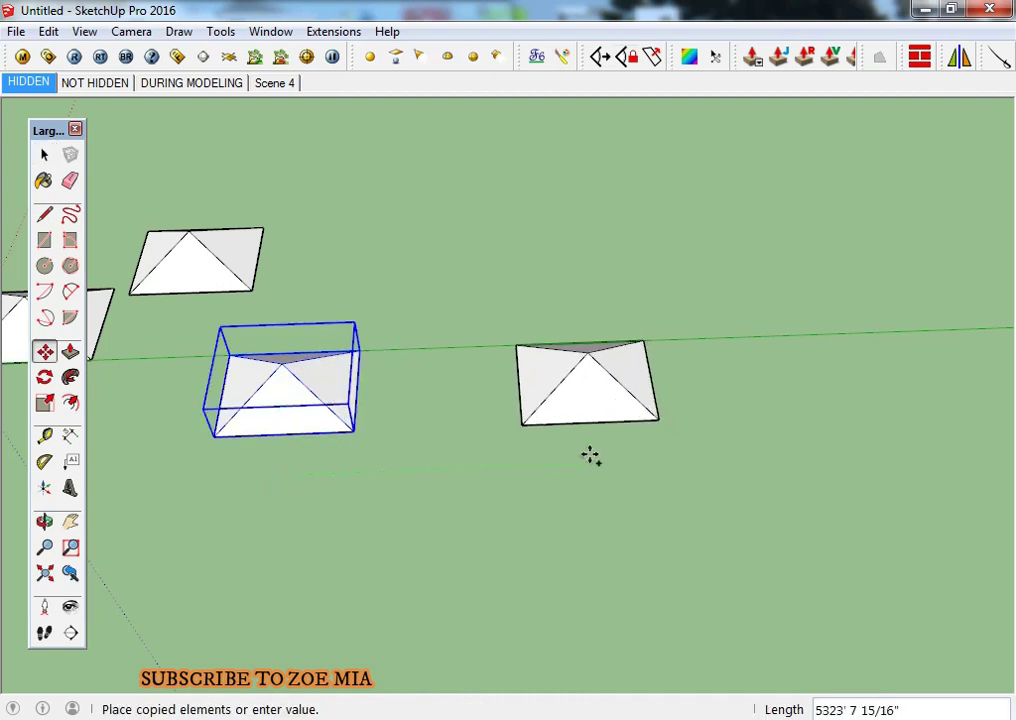
left_click(560, 468)
scroll(387, 451, "down", 3)
scroll(461, 457, "up", 1)
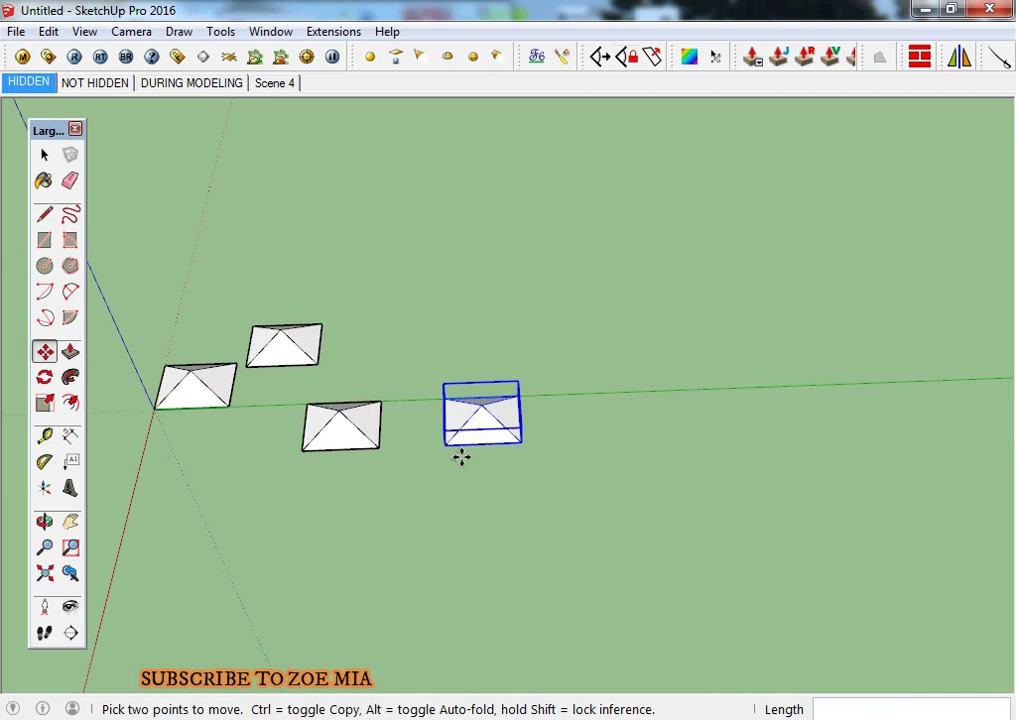
type("X10")
key("Return")
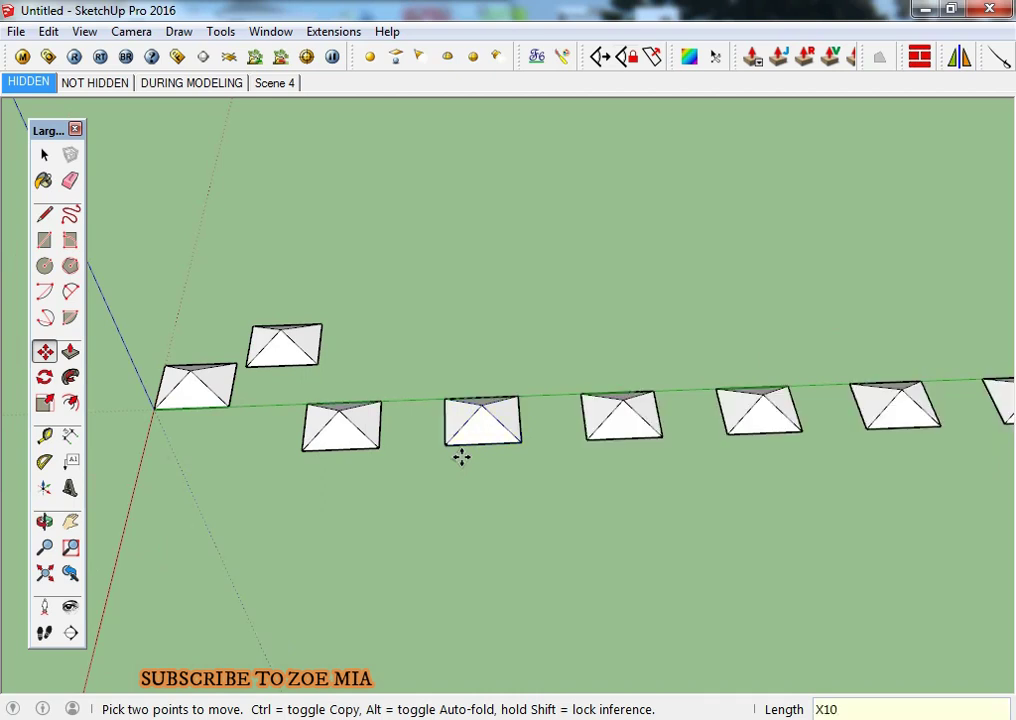
Zoom over the row of ten copies, then undo the array.
scroll(461, 457, "down", 1)
scroll(406, 409, "down", 3)
scroll(787, 402, "up", 2)
scroll(785, 420, "down", 1)
scroll(560, 454, "up", 2)
key("space")
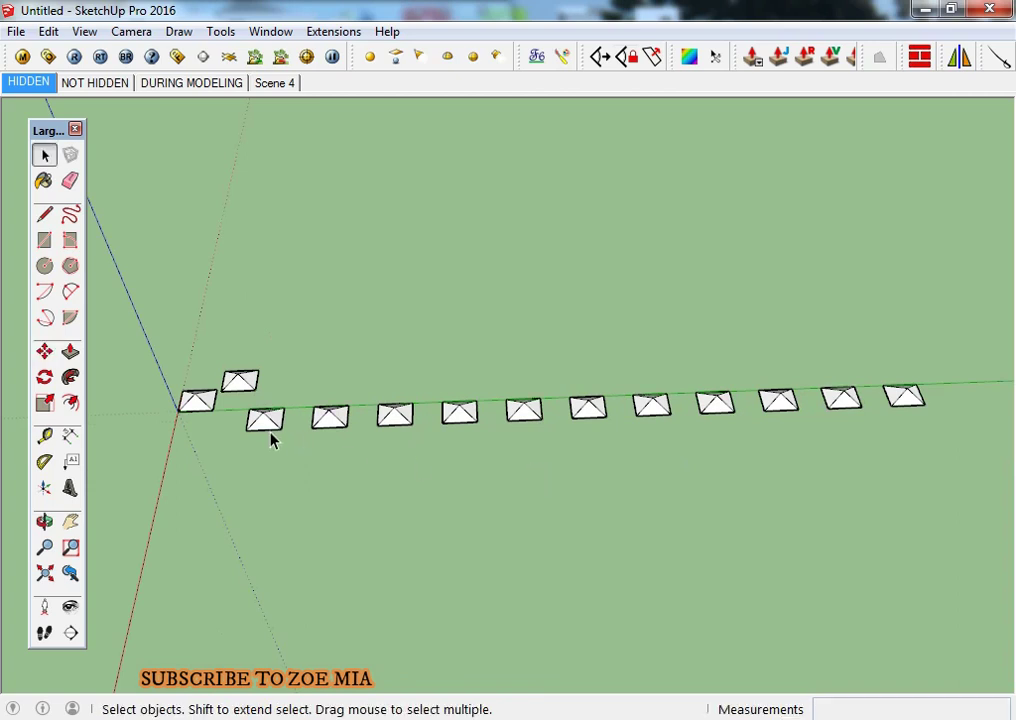
key("ctrl+z")
Start a Ctrl move-copy of the remaining box, then cancel it.
left_click(266, 424)
scroll(270, 432, "up", 2)
key("m")
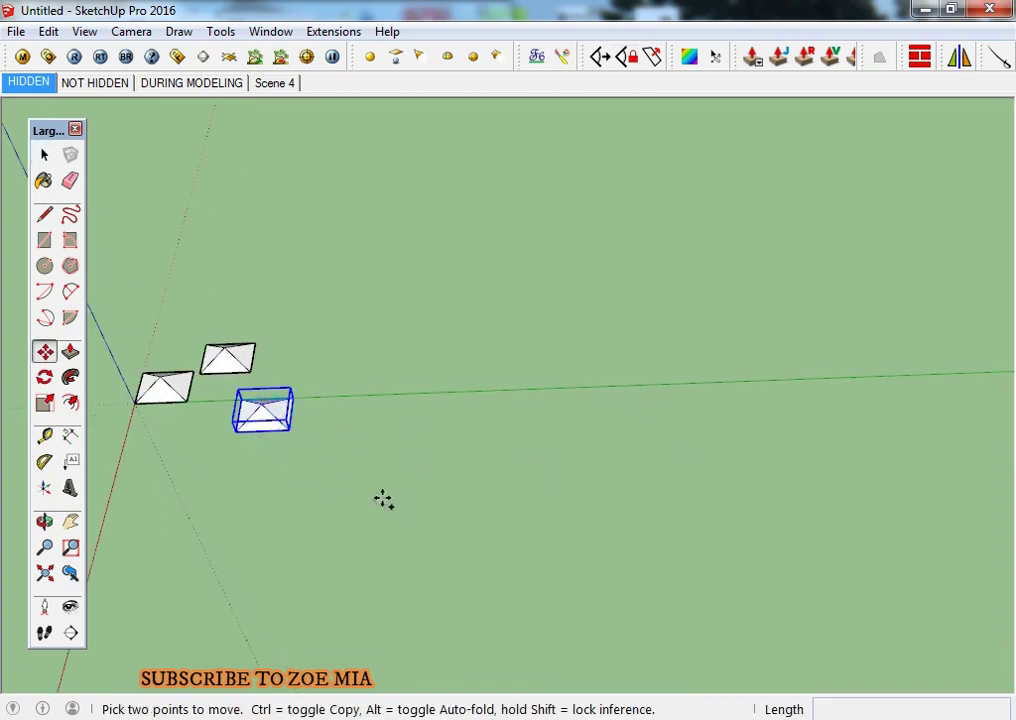
key("ctrl")
left_click(272, 481)
scroll(553, 456, "down", 2)
scroll(650, 463, "down", 1)
key("Escape")
Copy the box far along the green axis and fill the gap with a /10 array.
left_click(365, 478)
left_click(711, 468)
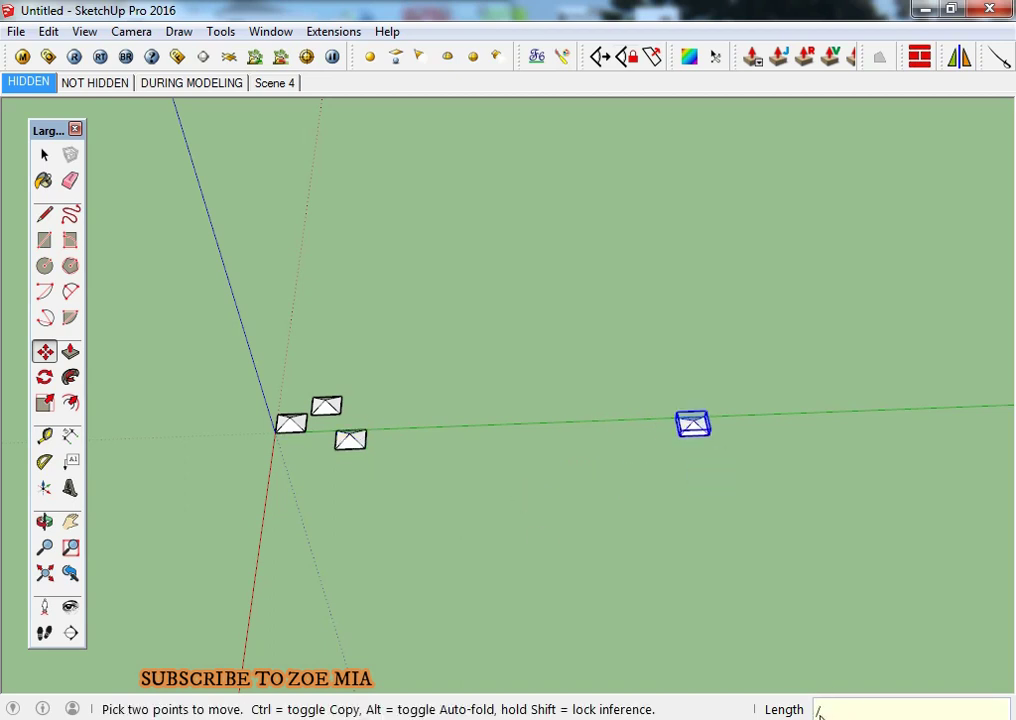
type("10")
key("Return")
scroll(600, 470, "up", 5)
Orbit to a low side view, crossing-select the arrayed copies and delete them.
mouse_move(780, 463)
middle_mouse_down()
mouse_move(325, 316)
mouse_move(721, 465)
middle_mouse_up()
scroll(574, 470, "down", 3)
middle_click_drag(574, 470, 440, 549)
scroll(440, 549, "down", 2)
scroll(515, 490, "up", 3)
key("space")
middle_click_drag(515, 490, 603, 506)
left_click_drag(362, 614, 360, 598)
key("Delete")
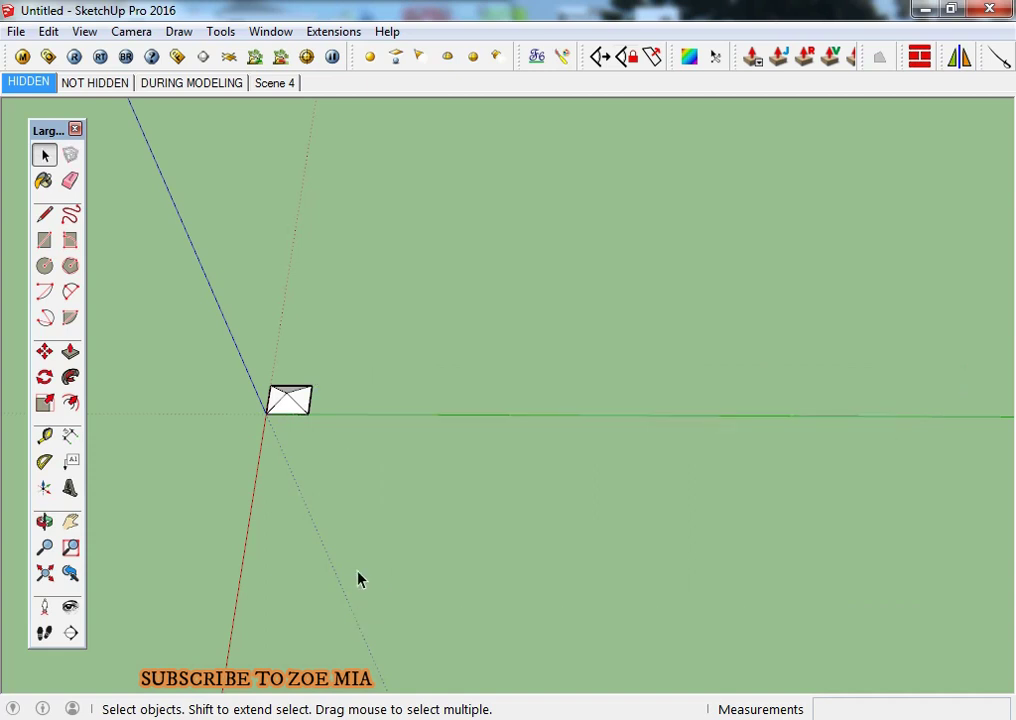
scroll(293, 418, "up", 3)
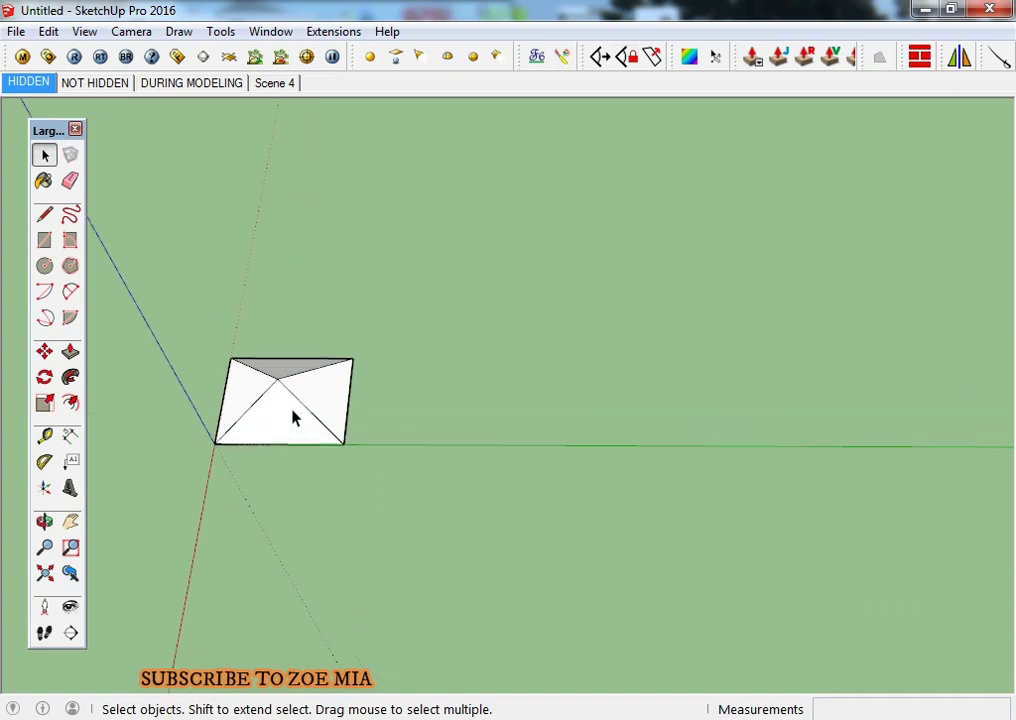
Draw a rectangle on the ground beside the pyramid-topped box.
scroll(302, 422, "down", 2)
key("r")
left_click(367, 341)
left_click(516, 471)
key("space")
middle_click_drag(405, 490, 417, 444)
Push/Pull the rectangle into a box, extending its right face and raising its top.
left_click(70, 351)
left_click_drag(435, 455, 431, 324)
middle_click_drag(431, 324, 520, 363)
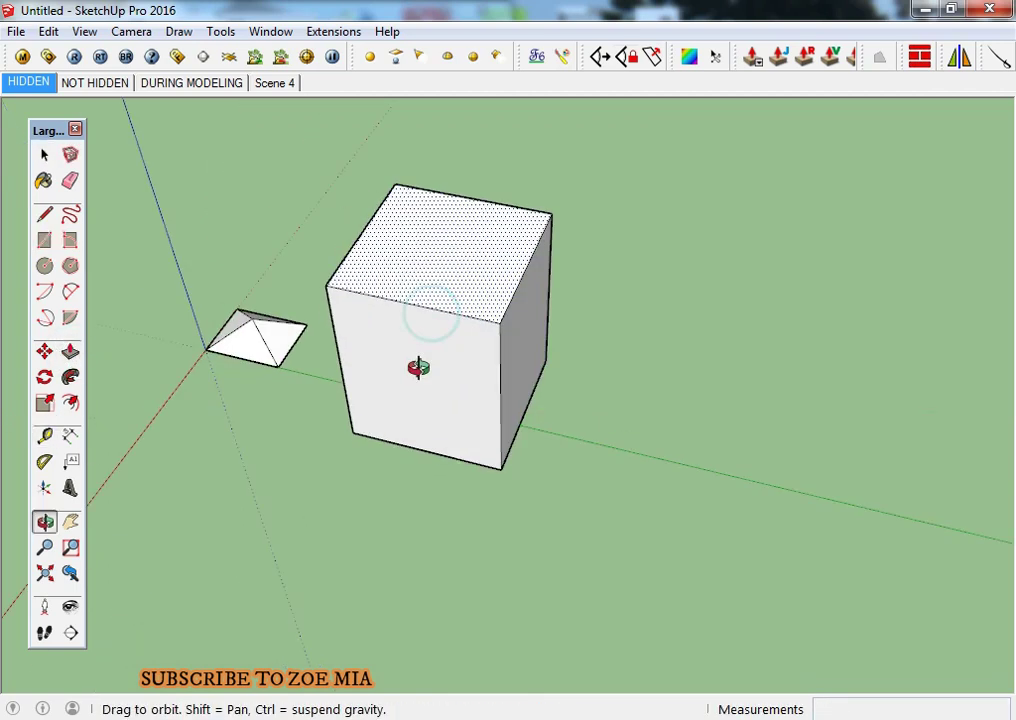
left_click(520, 333)
left_click(710, 420)
left_click(606, 399)
mouse_move(534, 533)
middle_mouse_down()
mouse_move(519, 424)
mouse_move(574, 358)
middle_mouse_up()
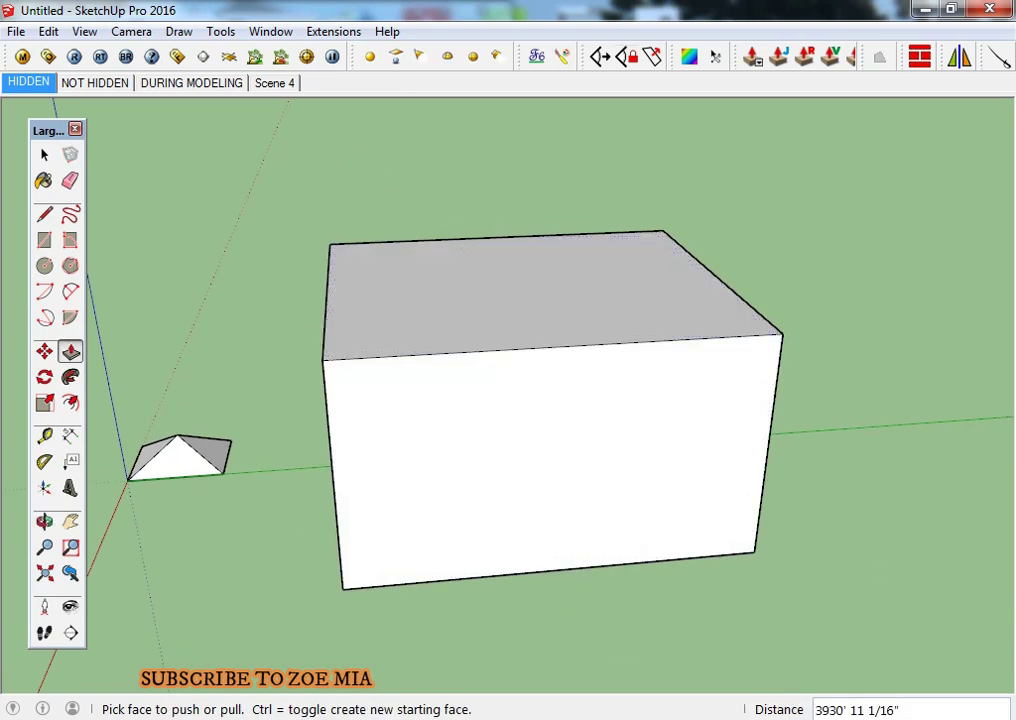
left_click(543, 336)
left_click(567, 218)
Lengthen the box's upper part and push the overhang's underside down to the ground.
mouse_move(567, 215)
middle_mouse_down()
mouse_move(655, 316)
mouse_move(526, 386)
middle_mouse_up()
left_click(526, 386)
left_click(605, 474)
mouse_move(605, 474)
middle_mouse_down()
mouse_move(688, 432)
mouse_move(671, 283)
mouse_move(640, 260)
middle_mouse_up()
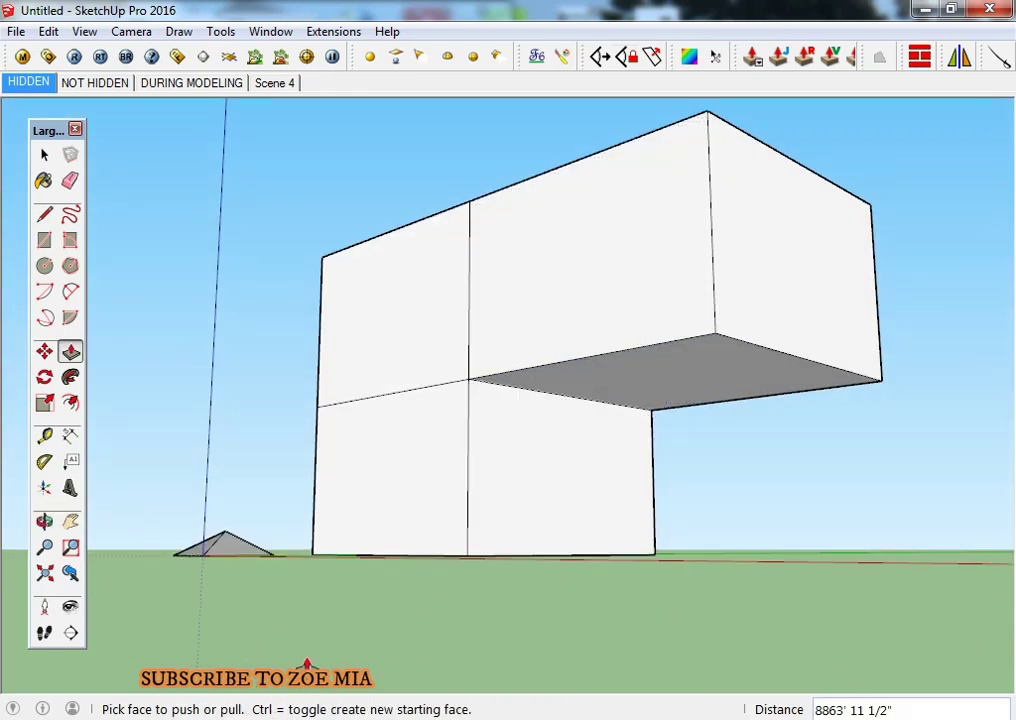
left_click(660, 390)
left_click(633, 560)
scroll(467, 455, "down", 2)
mouse_move(467, 455)
middle_mouse_down()
mouse_move(236, 619)
mouse_move(494, 494)
middle_mouse_up()
Undo the extrusions back to the flat rectangle.
key("space")
key("ctrl+z")
key("ctrl+z")
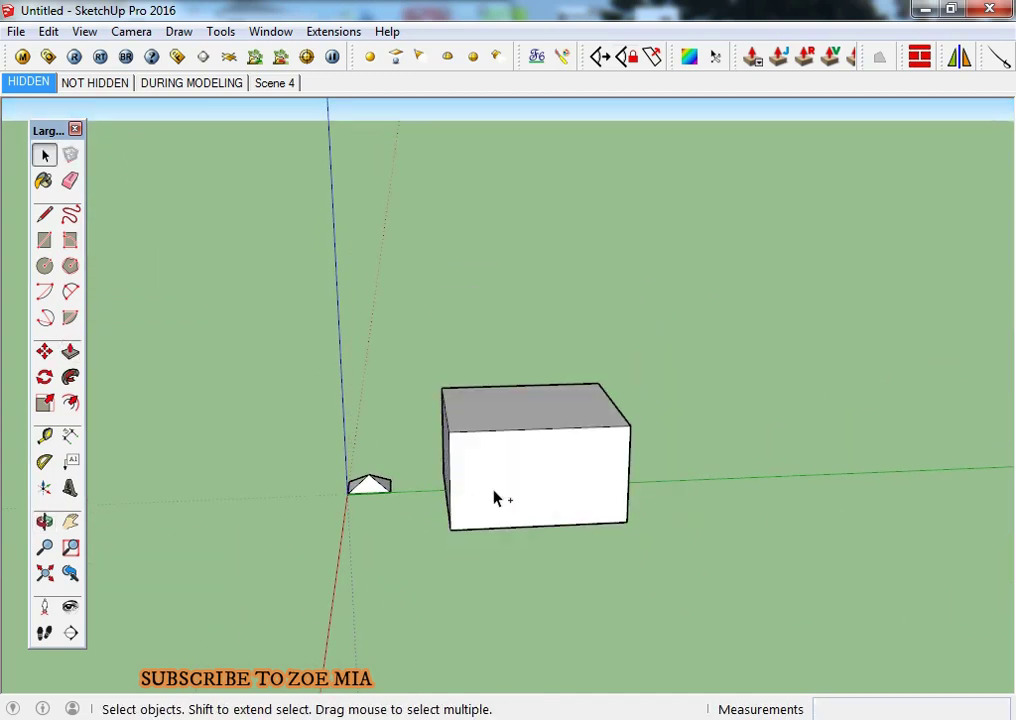
key("ctrl+z")
key("ctrl+z")
key("ctrl+z")
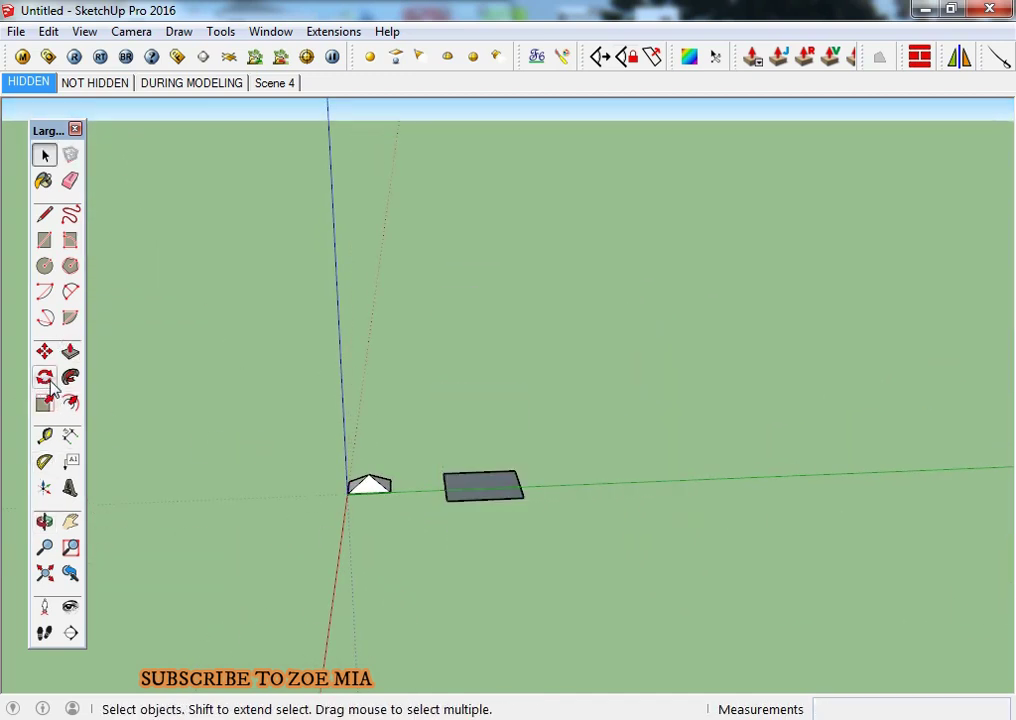
key("ctrl+z")
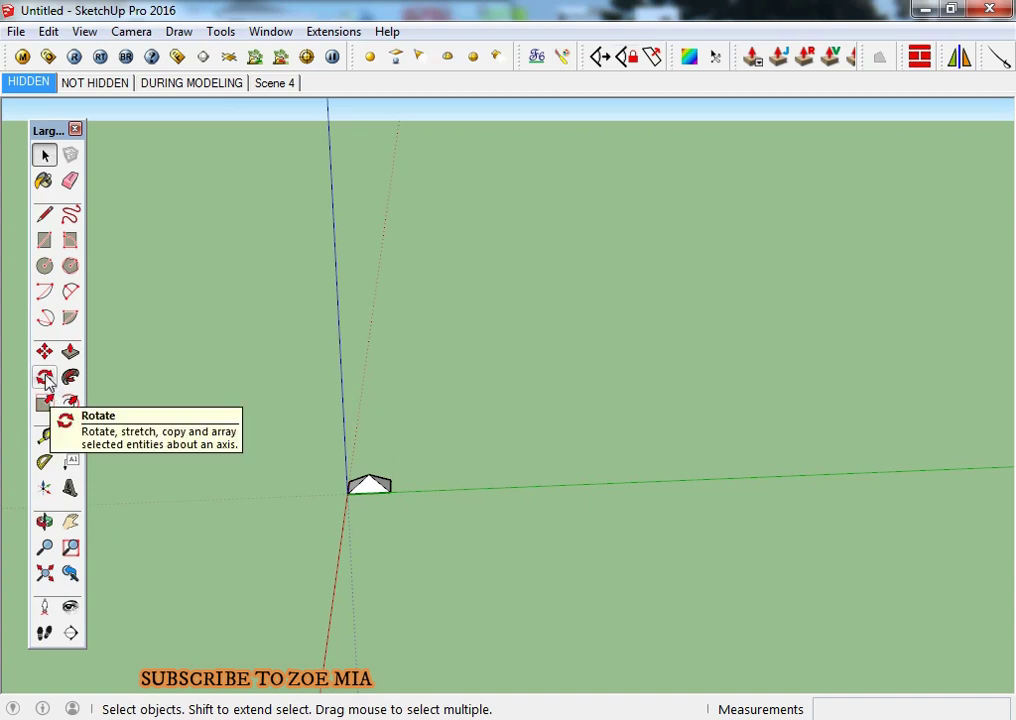
Select the pyramid-topped box and rotate it 35.2° about the origin.
middle_click_drag(47, 383, 363, 503)
left_click(365, 495)
scroll(367, 483, "up", 1)
scroll(367, 483, "up", 3)
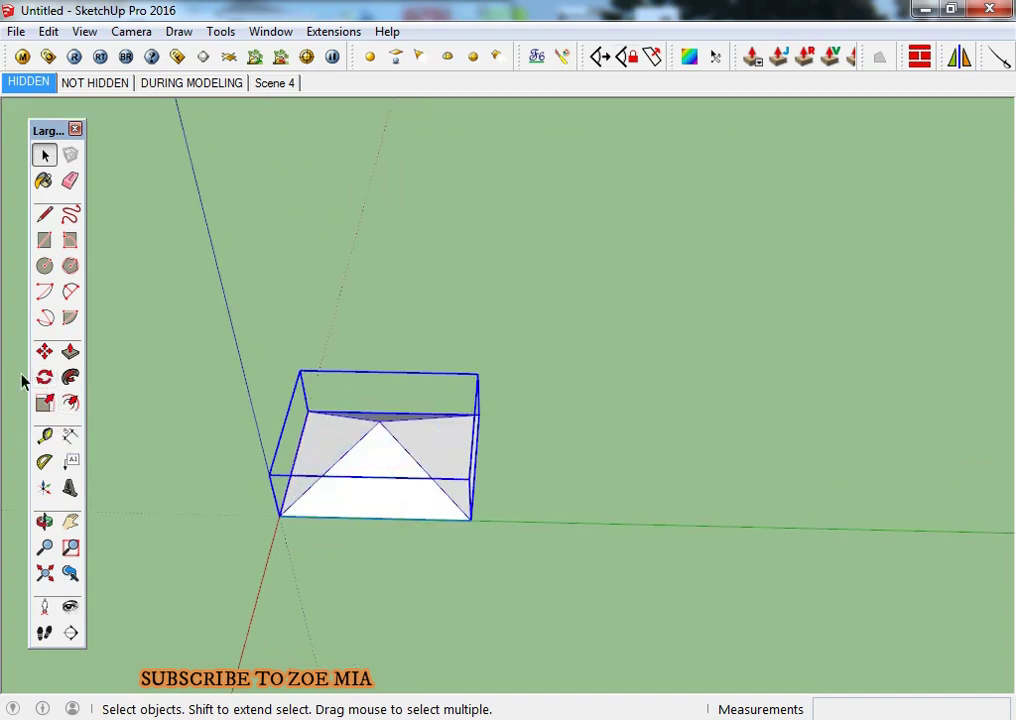
left_click(44, 377)
left_click(510, 525)
left_click(512, 397)
left_click(580, 450)
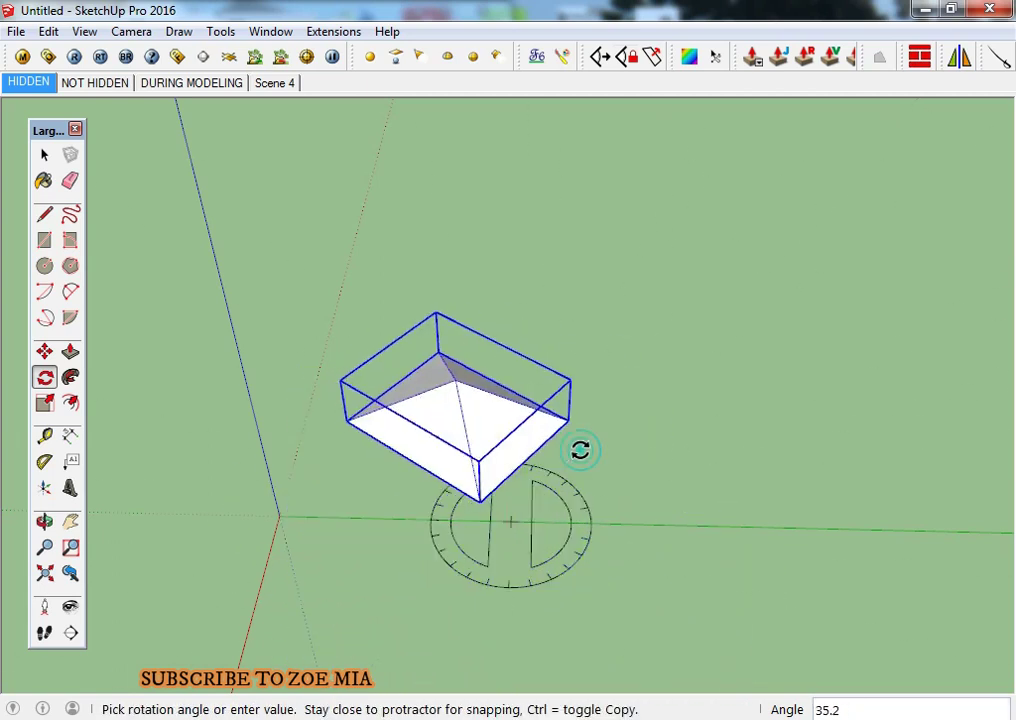
Rotate a copy of the box 180° about a point below its corner.
left_click(482, 533)
left_click(667, 503)
key("ctrl")
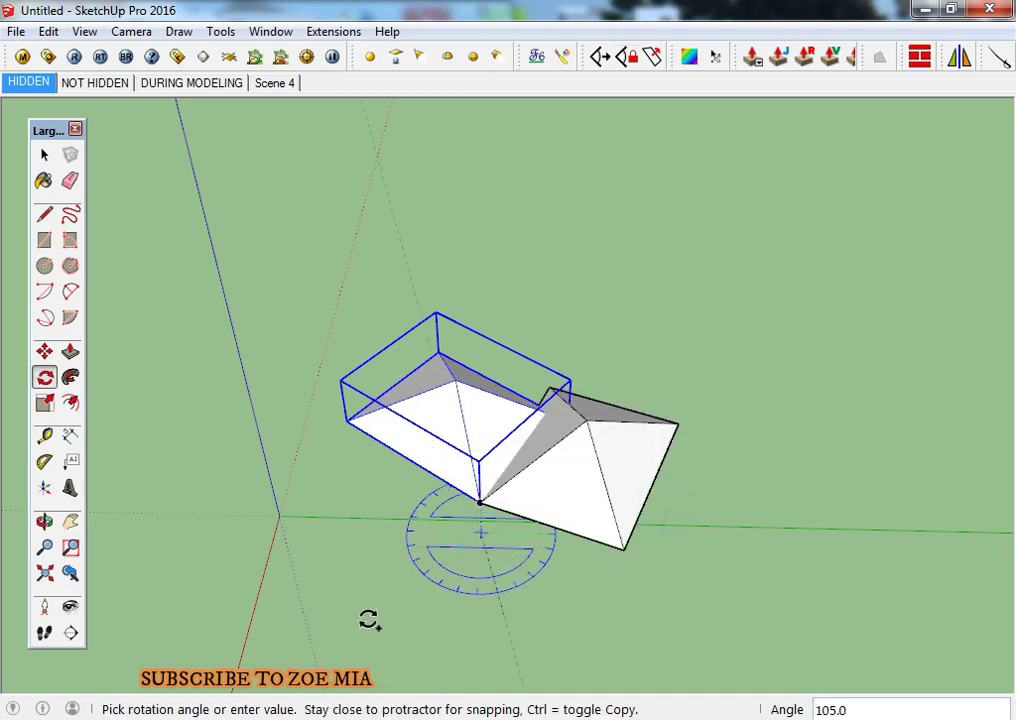
left_click(197, 536)
mouse_move(345, 536)
middle_mouse_down()
mouse_move(722, 477)
mouse_move(447, 537)
mouse_move(410, 526)
mouse_move(306, 397)
mouse_move(324, 540)
middle_mouse_up()
Rotate the shape 180° using the Move tool's rotation grip.
key("space")
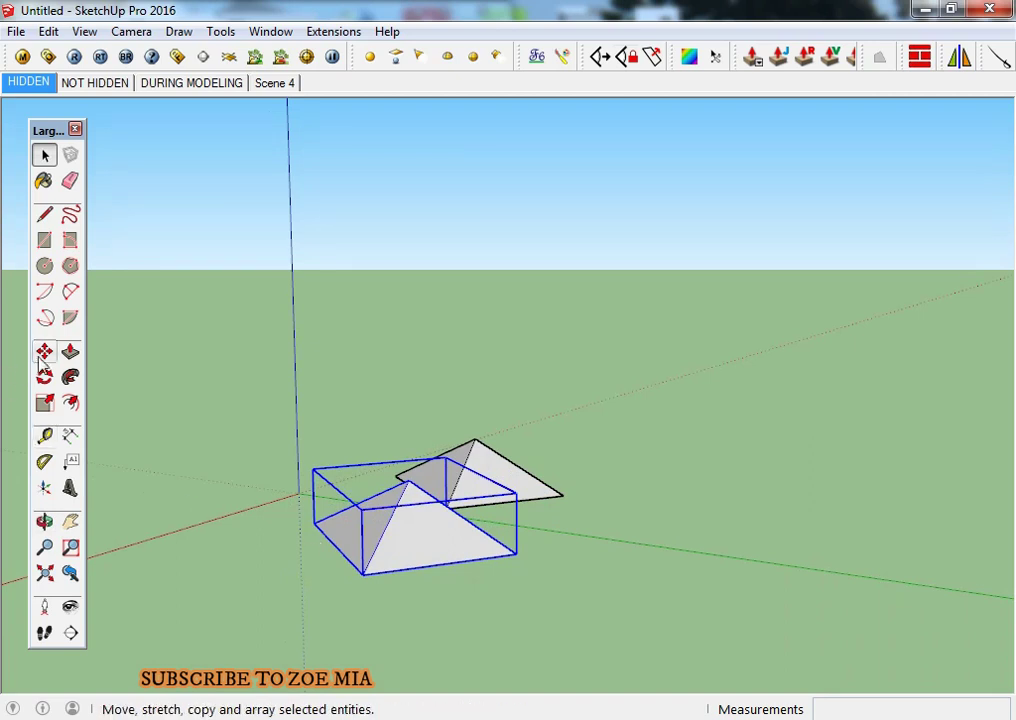
left_click(45, 354)
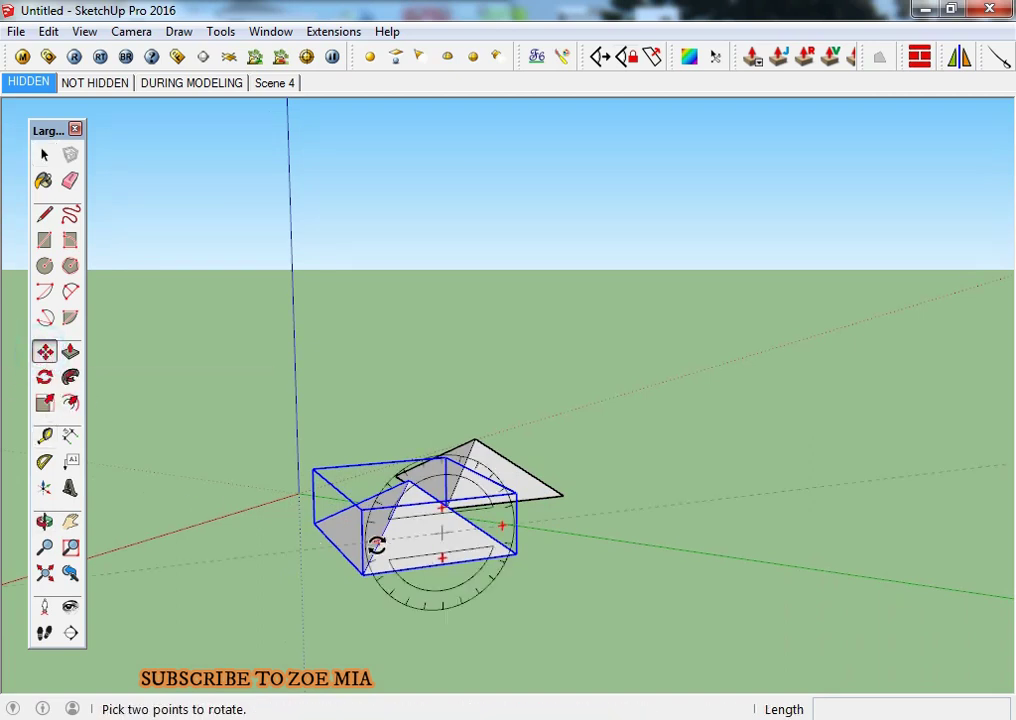
left_click(440, 550)
key("Escape")
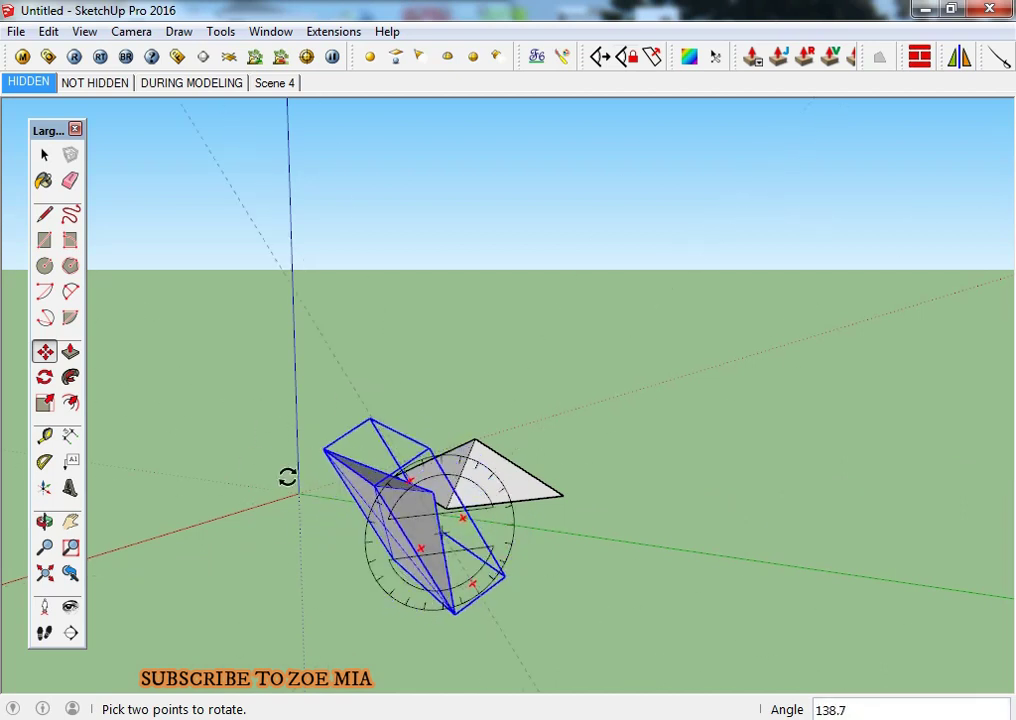
left_click(310, 556)
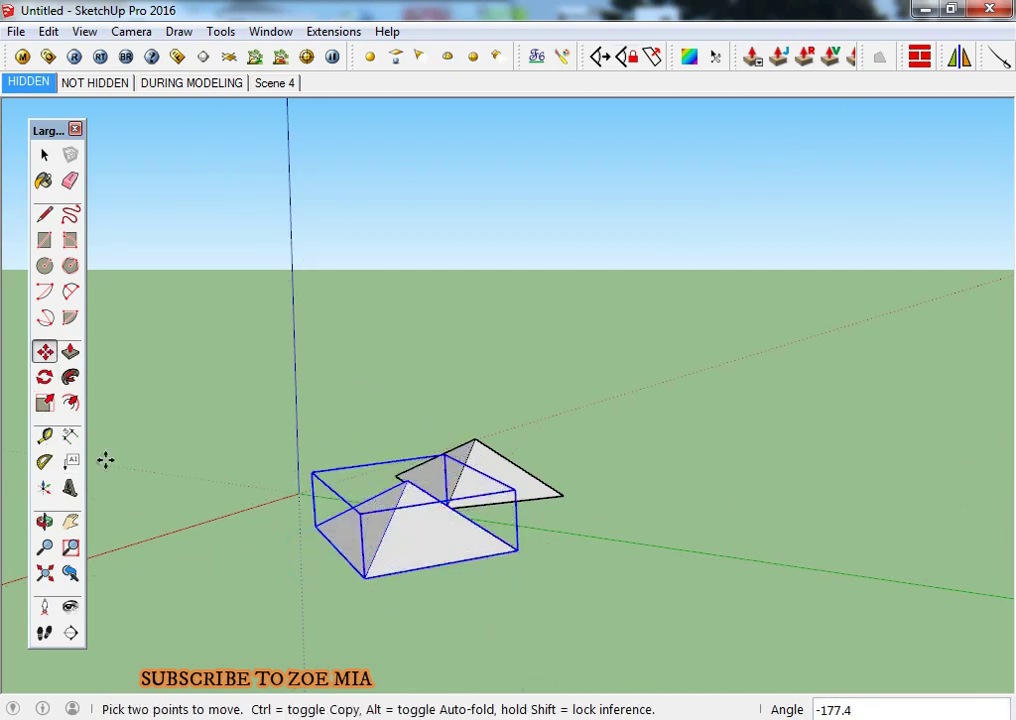
key("space")
middle_click_drag(220, 550, 310, 556)
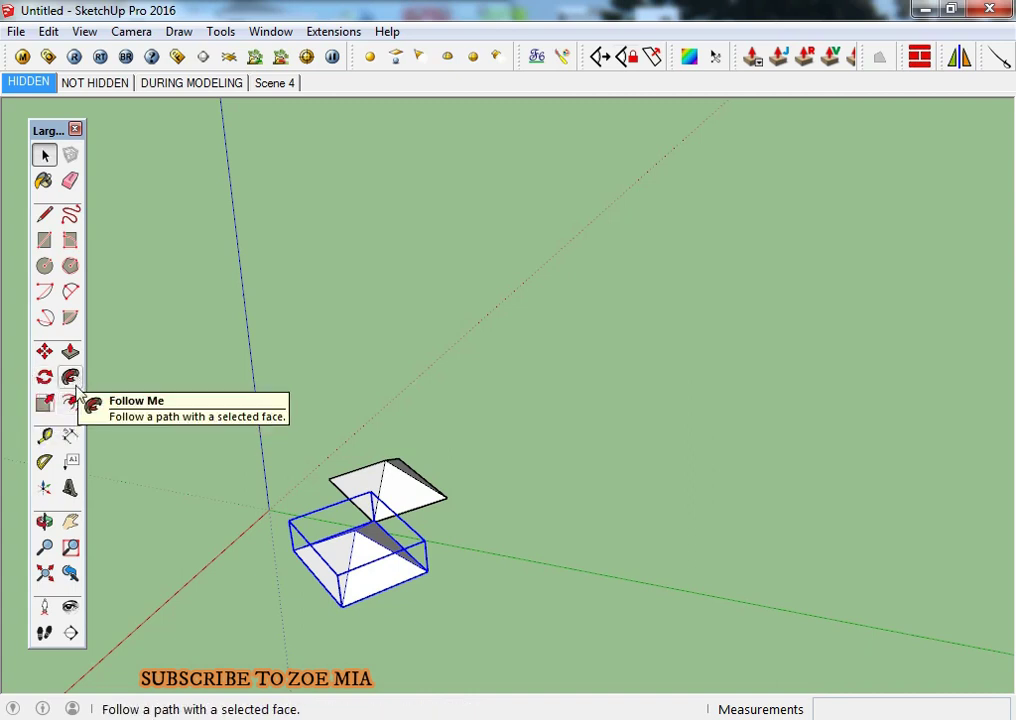
Draw a large two-point arc on the ground beside the shapes.
mouse_move(104, 427)
middle_mouse_down()
mouse_move(220, 445)
mouse_move(268, 465)
middle_mouse_up()
scroll(300, 462, "down", 1)
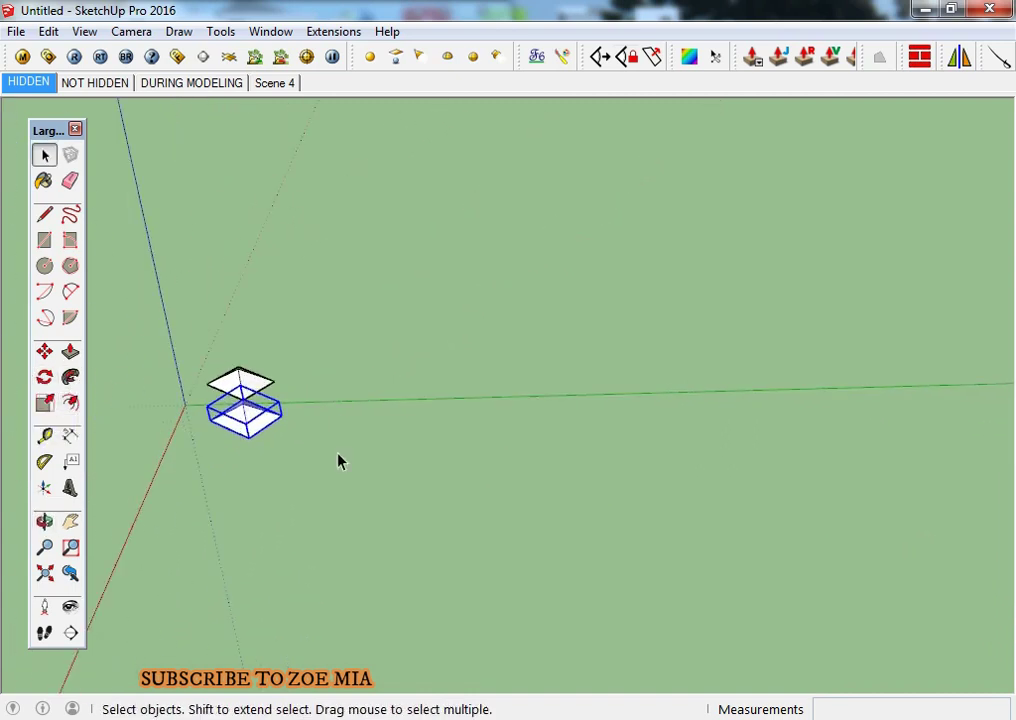
left_click(70, 291)
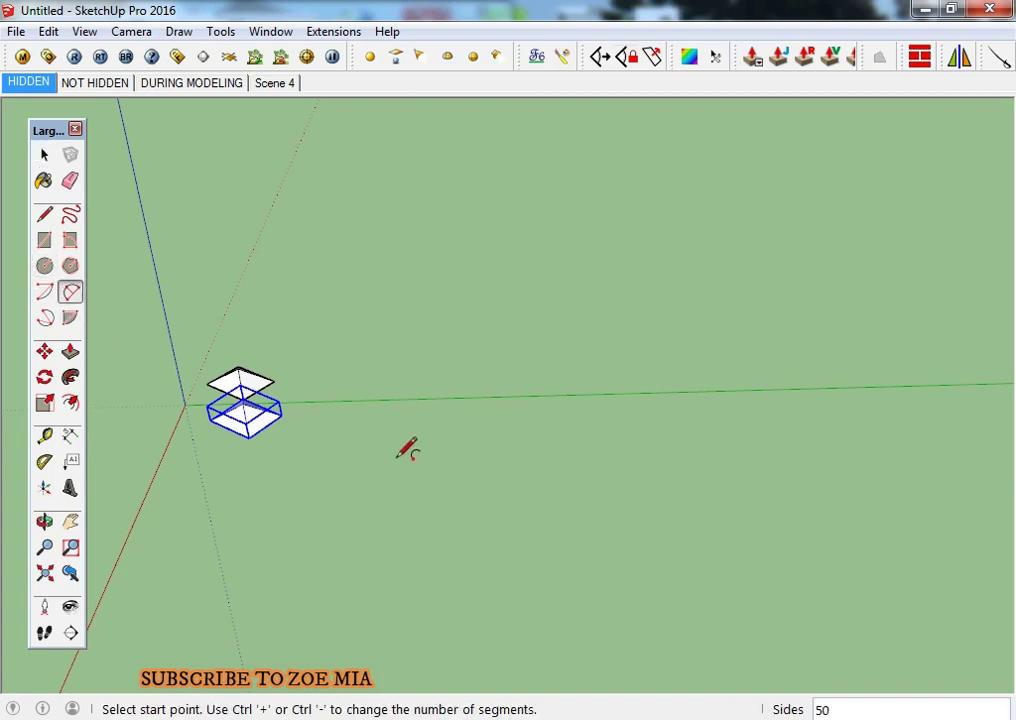
left_click(358, 462)
left_click(637, 441)
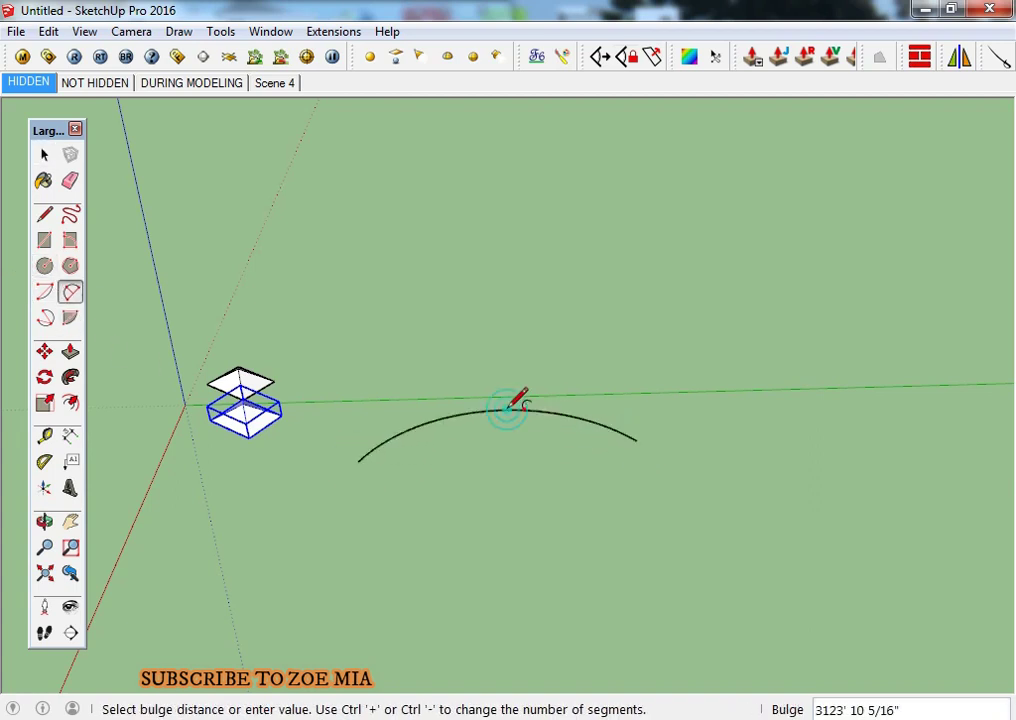
left_click(507, 409)
key("space")
scroll(347, 463, "up", 2)
mouse_move(347, 463)
middle_mouse_down()
mouse_move(311, 474)
mouse_move(631, 245)
mouse_move(470, 335)
mouse_move(438, 390)
middle_mouse_up()
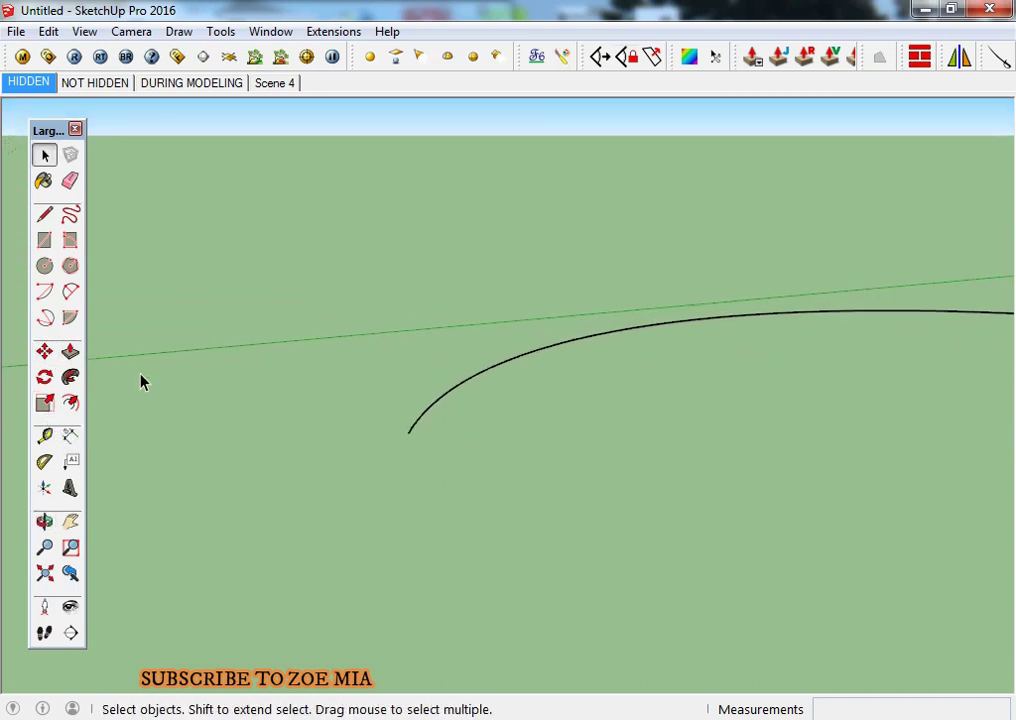
Draw a small circle centred on the arc's endpoint.
key("c")
middle_click_drag(400, 436, 453, 295)
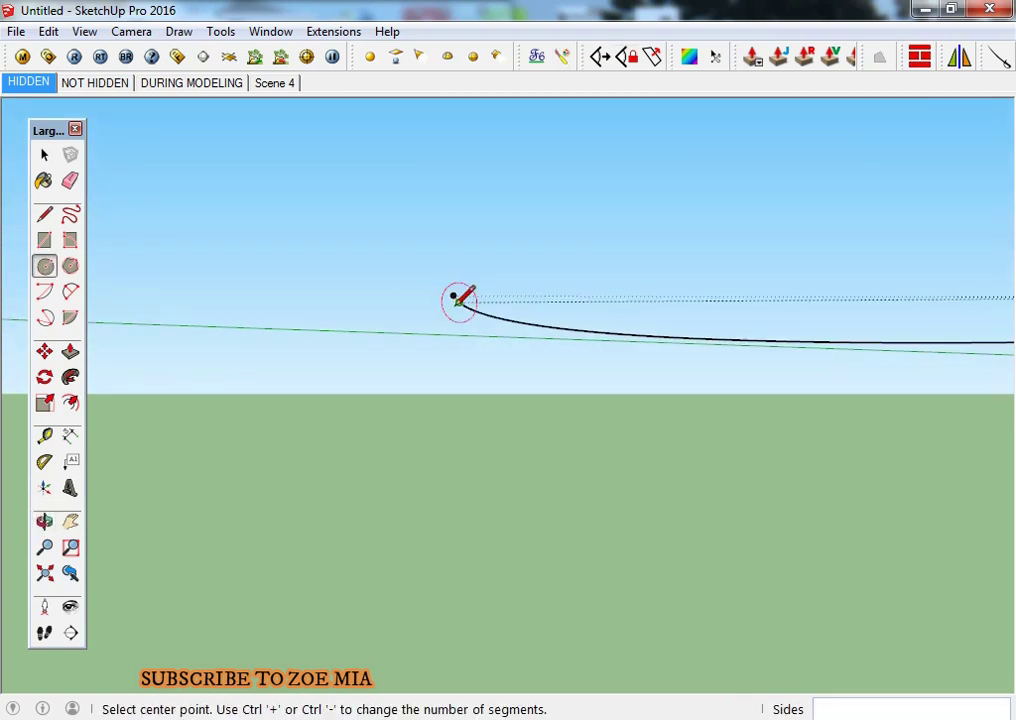
left_click(455, 295)
left_click(465, 292)
mouse_move(465, 306)
middle_mouse_down()
mouse_move(469, 465)
mouse_move(462, 382)
middle_mouse_up()
key("space")
left_click(70, 377)
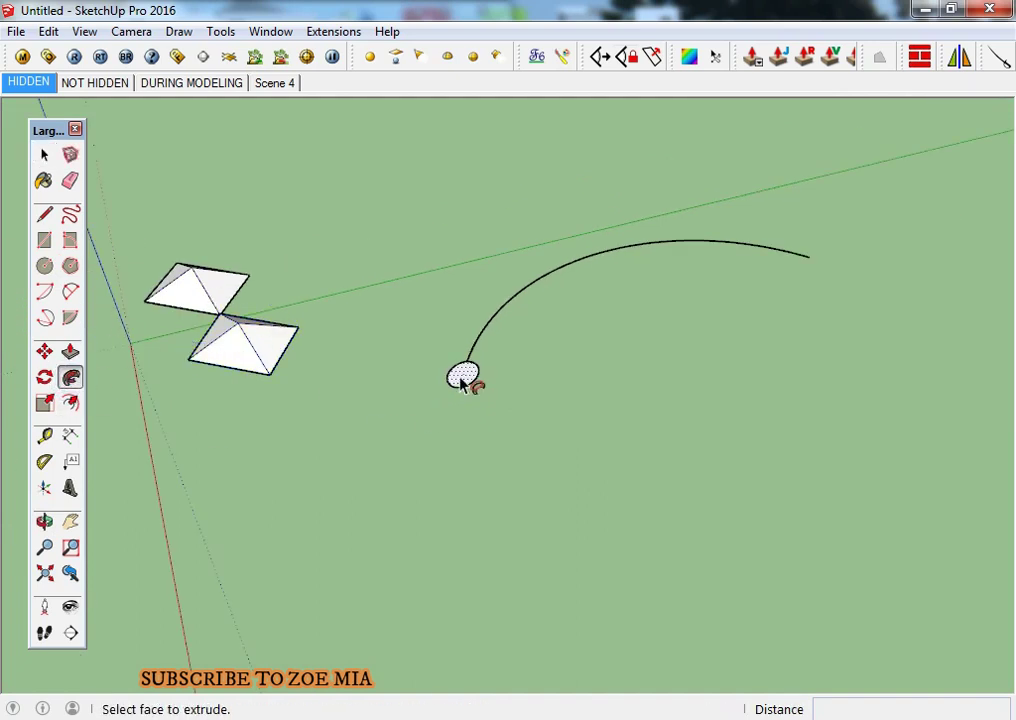
Sweep the circle along the arc into a tube twice, undoing each attempt.
left_click_drag(496, 340, 815, 268)
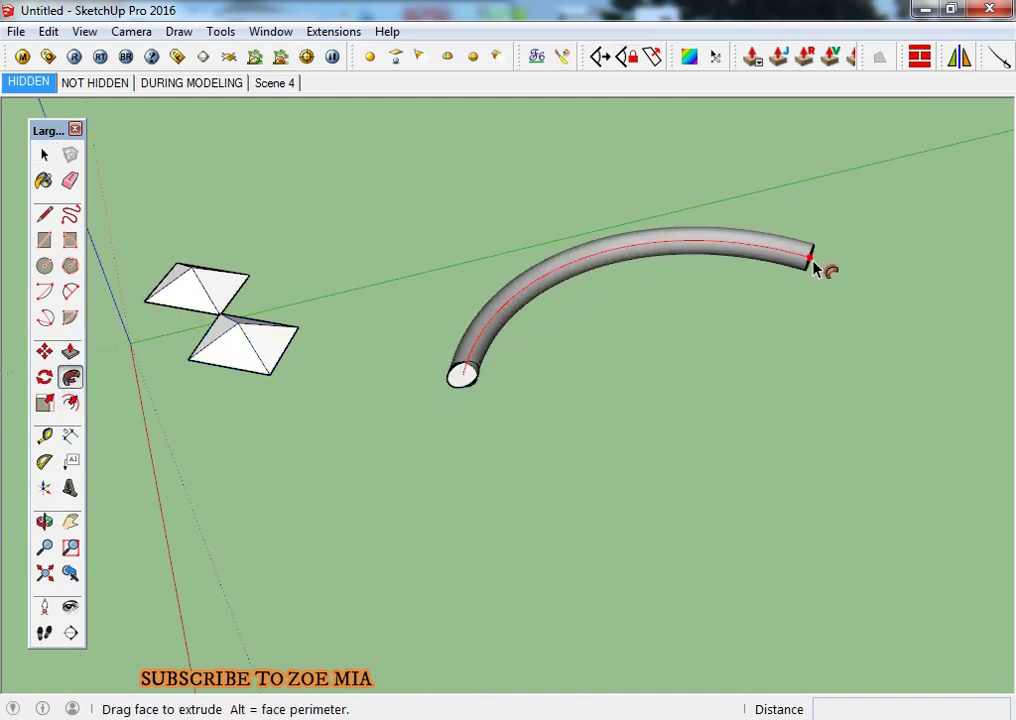
left_click(707, 262)
mouse_move(681, 327)
middle_mouse_down()
mouse_move(268, 250)
mouse_move(771, 281)
middle_mouse_up()
key("ctrl+z")
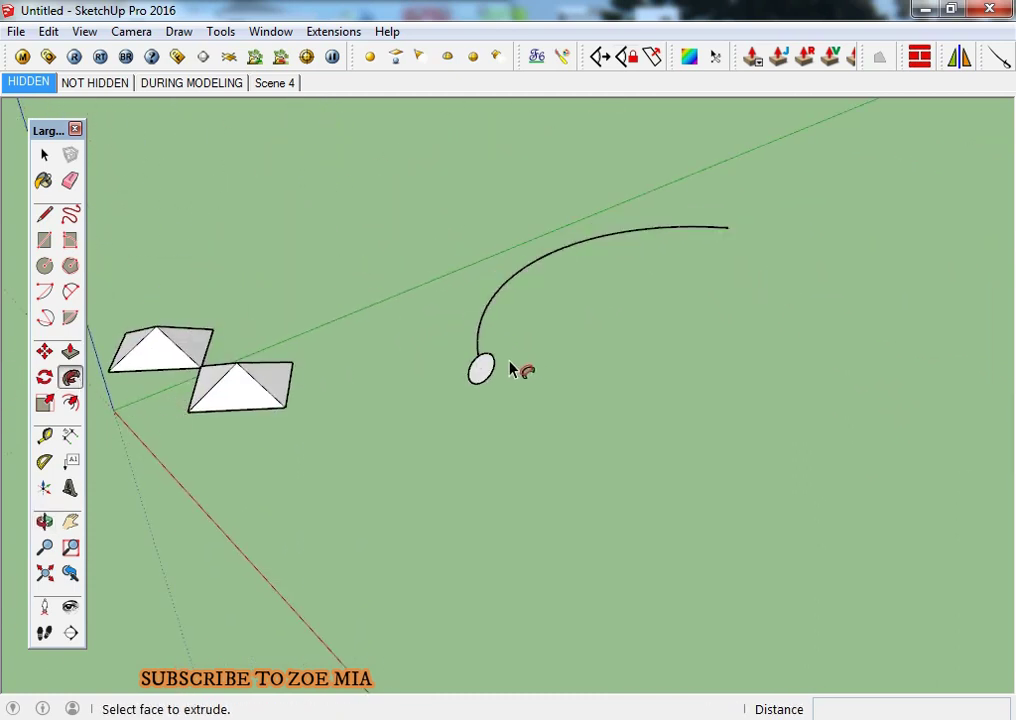
mouse_move(480, 368)
left_mouse_down()
mouse_move(619, 259)
mouse_move(745, 257)
left_mouse_up()
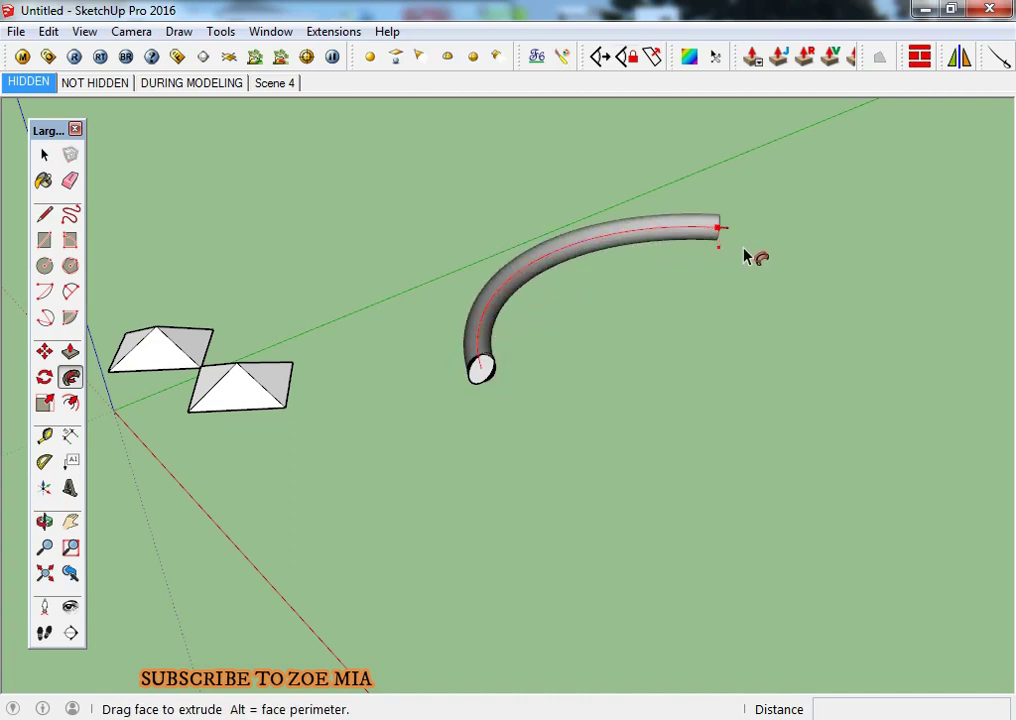
left_click_drag(663, 381, 596, 333)
mouse_move(596, 333)
middle_mouse_down()
mouse_move(311, 342)
mouse_move(490, 365)
middle_mouse_up()
key("ctrl+z")
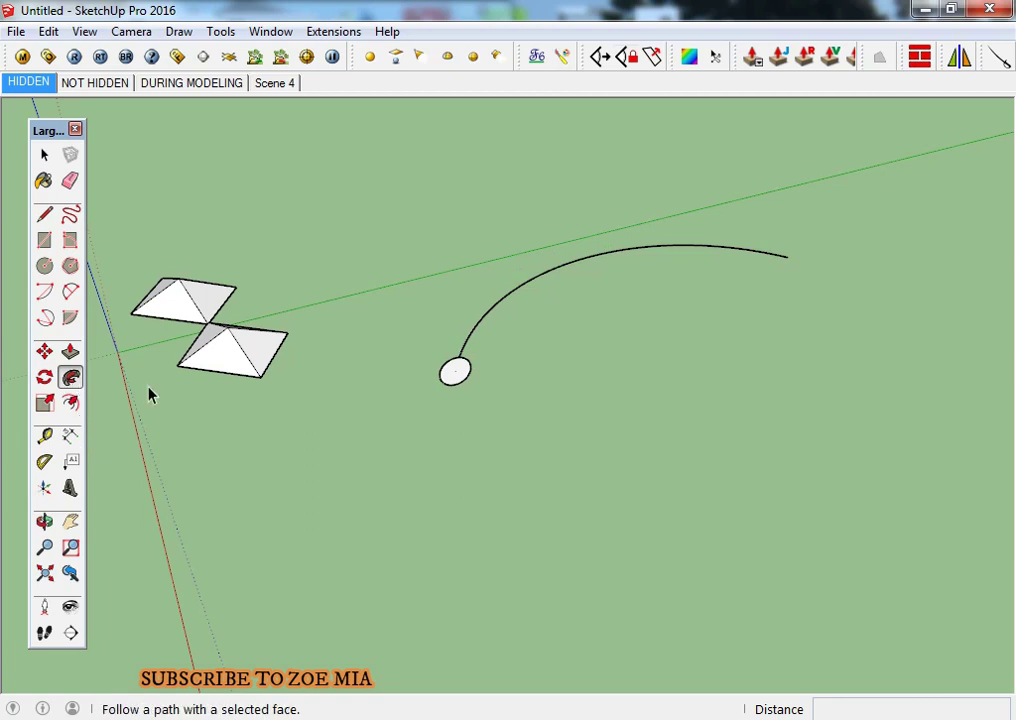
key("space")
Follow Me the circle along the whole arc to form the curved tube.
left_click(70, 377)
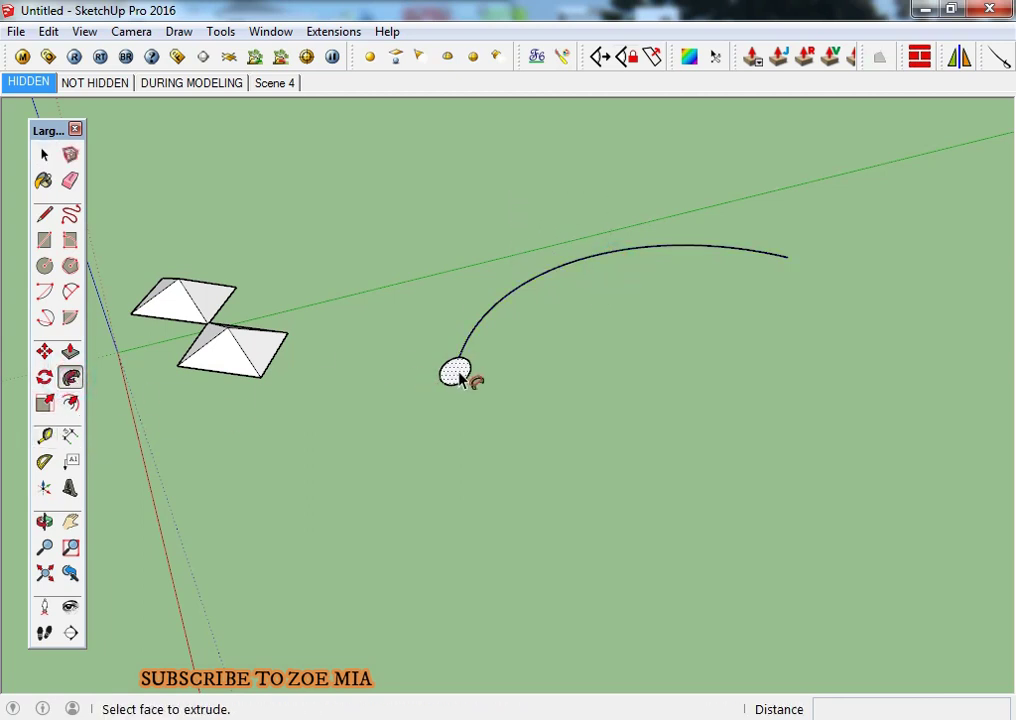
left_click(455, 373)
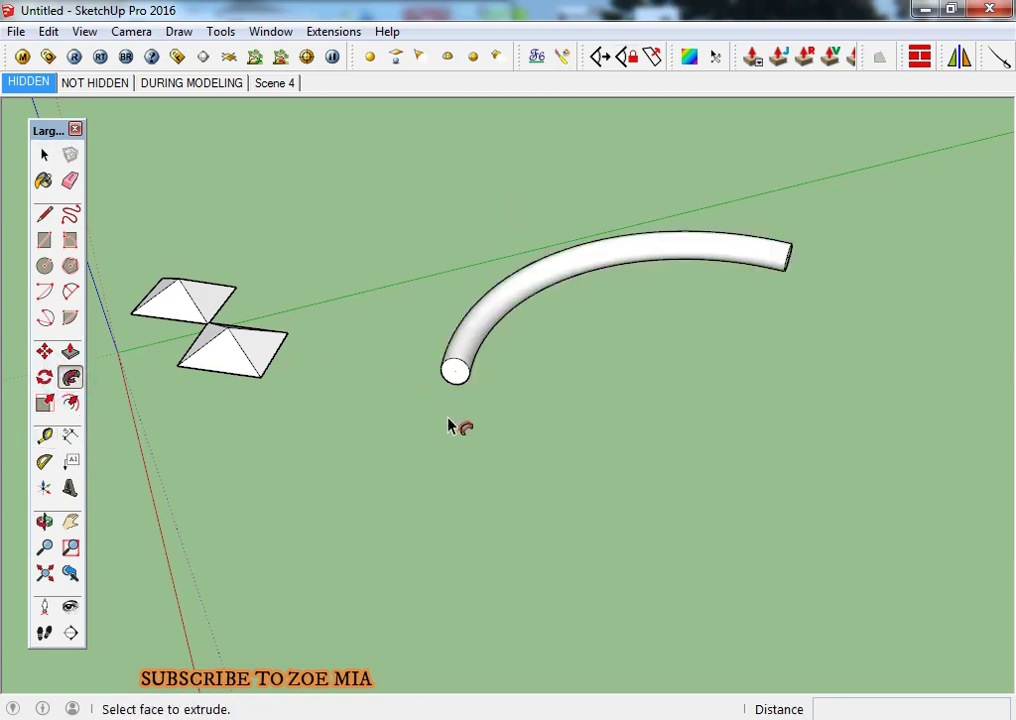
key("space")
mouse_move(587, 286)
middle_mouse_down()
mouse_move(431, 265)
mouse_move(510, 314)
middle_mouse_up()
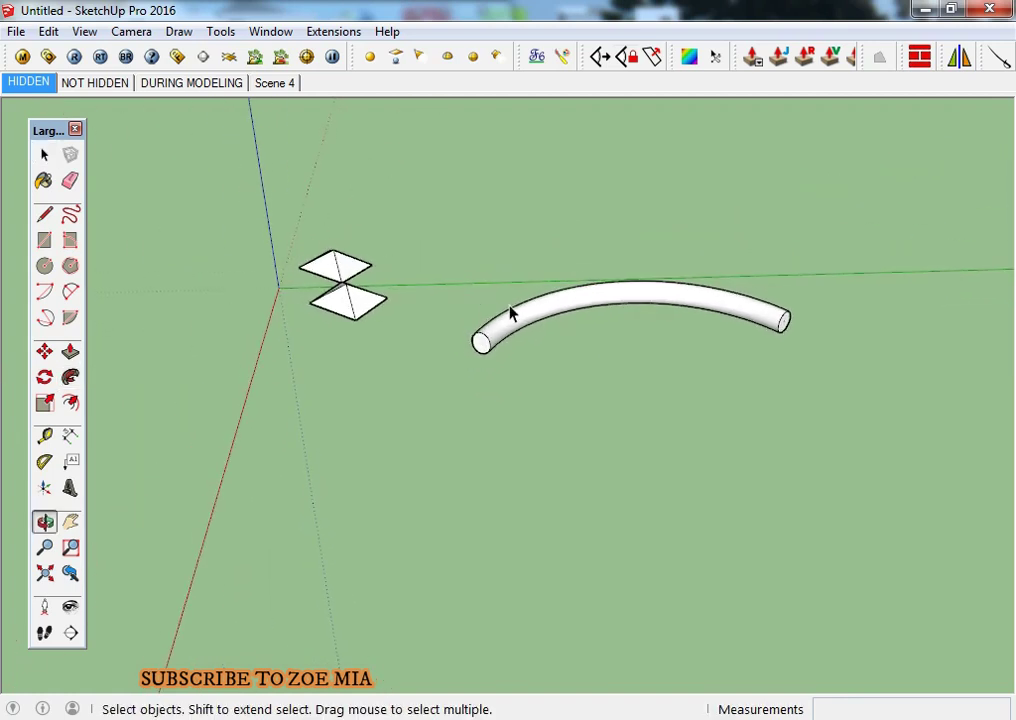
Select and delete the tube, then delete the remaining arc.
left_click(445, 463)
triple_click(567, 316)
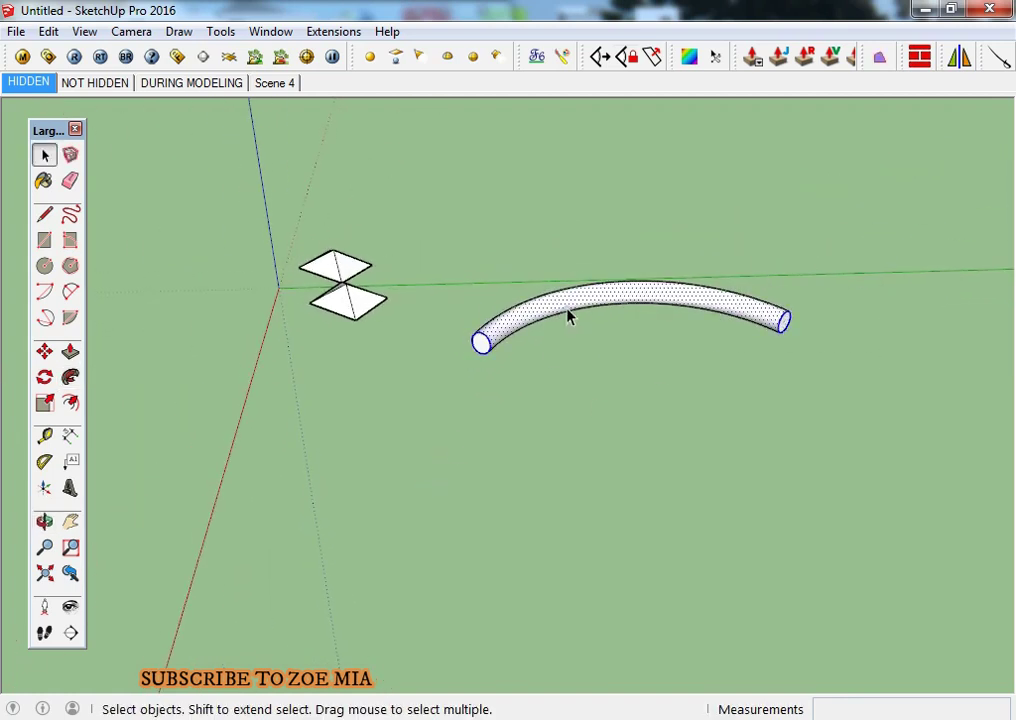
key("Delete")
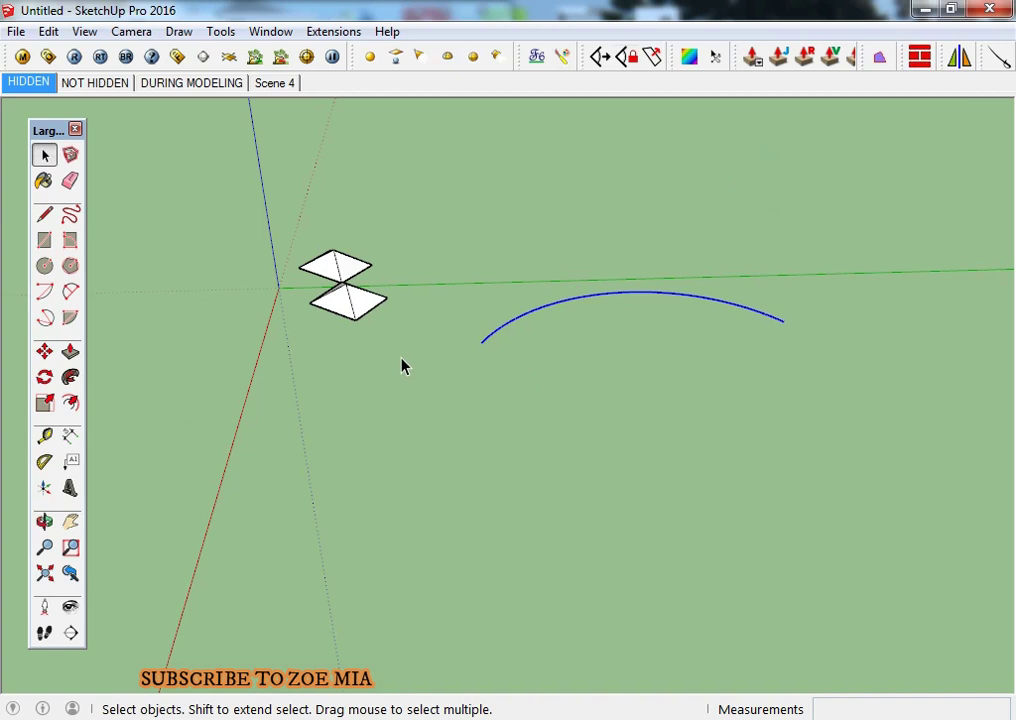
key("Delete")
Select the lower pyramid and scale it uniformly to 1.50.
left_click(44, 404)
left_click(370, 318)
middle_click_drag(370, 318, 494, 349)
left_click(44, 404)
mouse_move(414, 354)
left_mouse_down()
mouse_move(468, 378)
mouse_move(470, 392)
mouse_move(636, 357)
left_mouse_up()
Stretch the pyramid to 2.00 along red, make it three times taller, then flatten it to 0.41 height.
left_click_drag(446, 400, 385, 502)
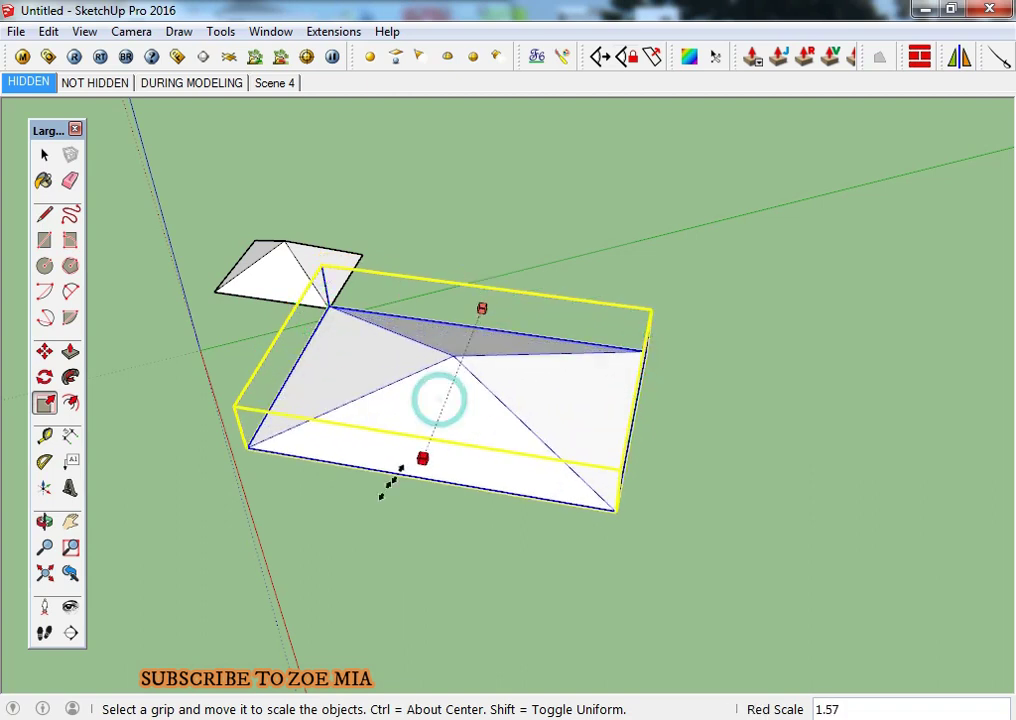
left_click_drag(443, 378, 450, 305)
mouse_move(450, 305)
middle_mouse_down()
mouse_move(415, 268)
mouse_move(505, 400)
middle_mouse_up()
left_click_drag(444, 364, 444, 268)
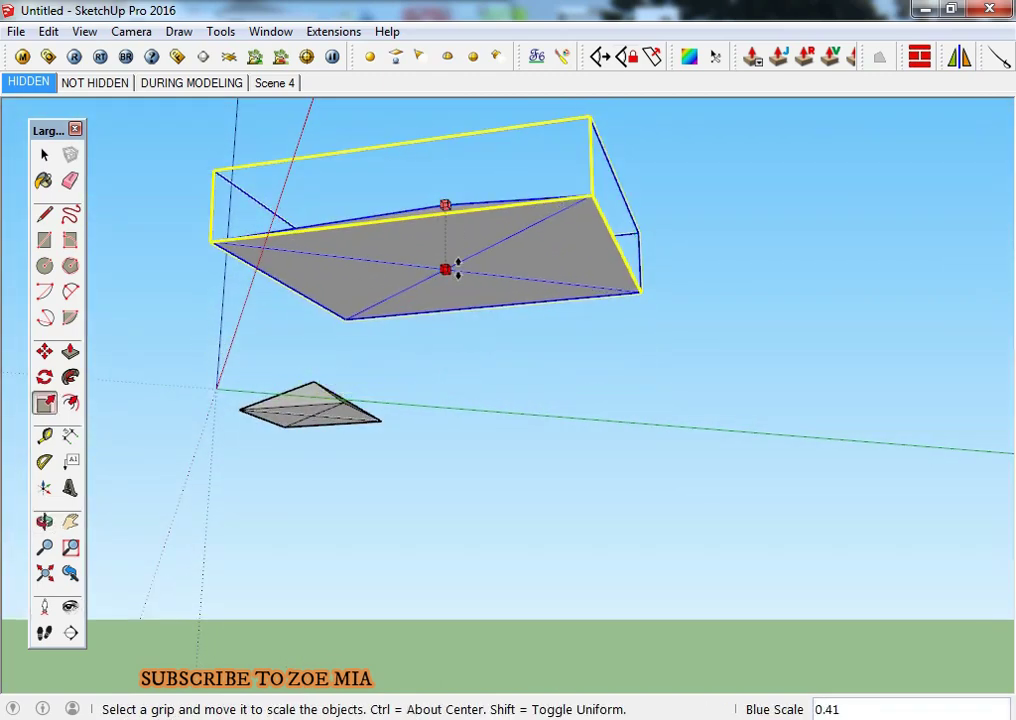
middle_click_drag(476, 295, 502, 540)
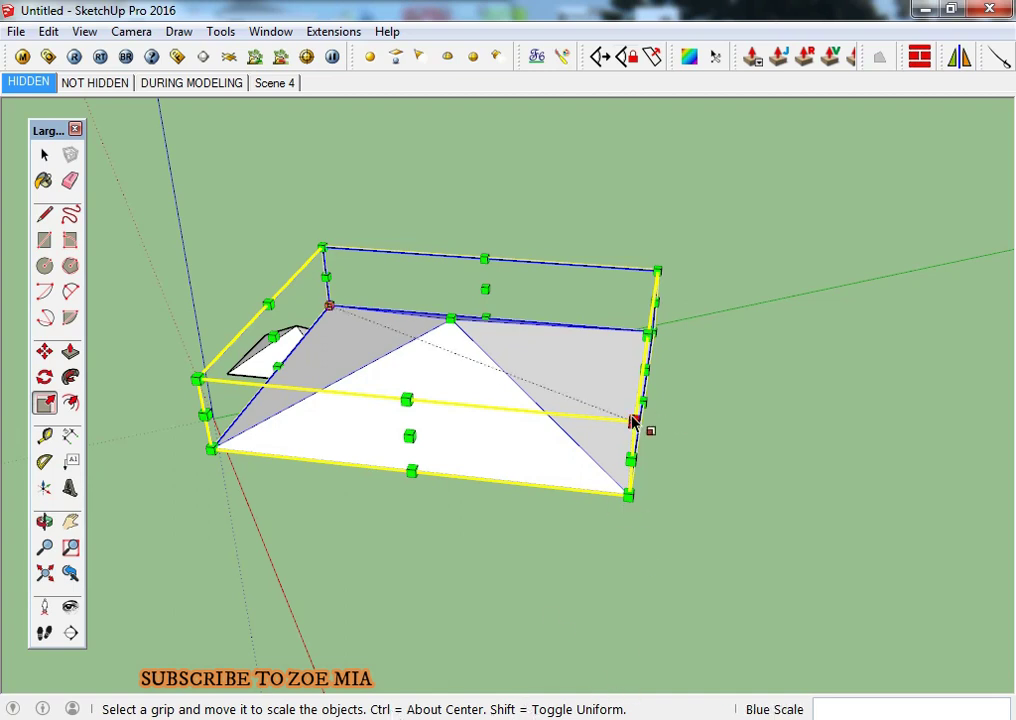
Widen the pyramid, narrowing its depth to about 0.78 along green.
mouse_move(634, 422)
left_mouse_down()
mouse_move(500, 570)
mouse_move(608, 447)
mouse_move(558, 391)
mouse_move(483, 359)
mouse_move(812, 436)
mouse_move(601, 401)
mouse_move(614, 364)
mouse_move(494, 356)
mouse_move(771, 383)
mouse_move(580, 396)
left_mouse_up()
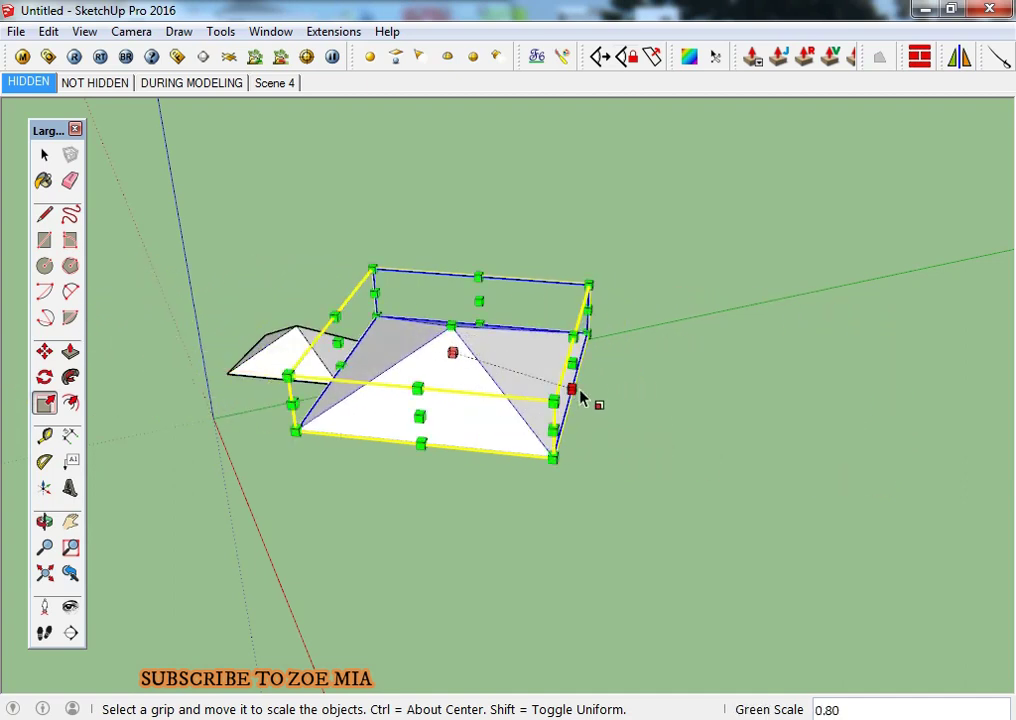
mouse_move(667, 386)
left_mouse_down()
mouse_move(655, 372)
mouse_move(617, 372)
left_mouse_up()
key("space")
left_click(543, 410)
Delete the scaled pyramid.
key("Delete")
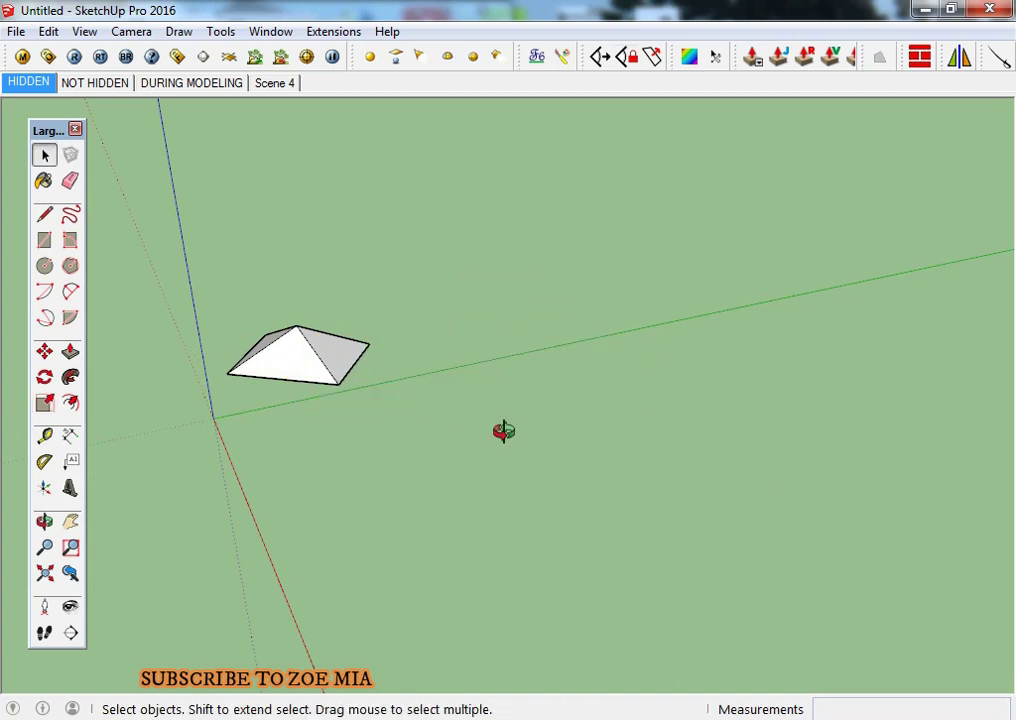
middle_click_drag(501, 431, 465, 447)
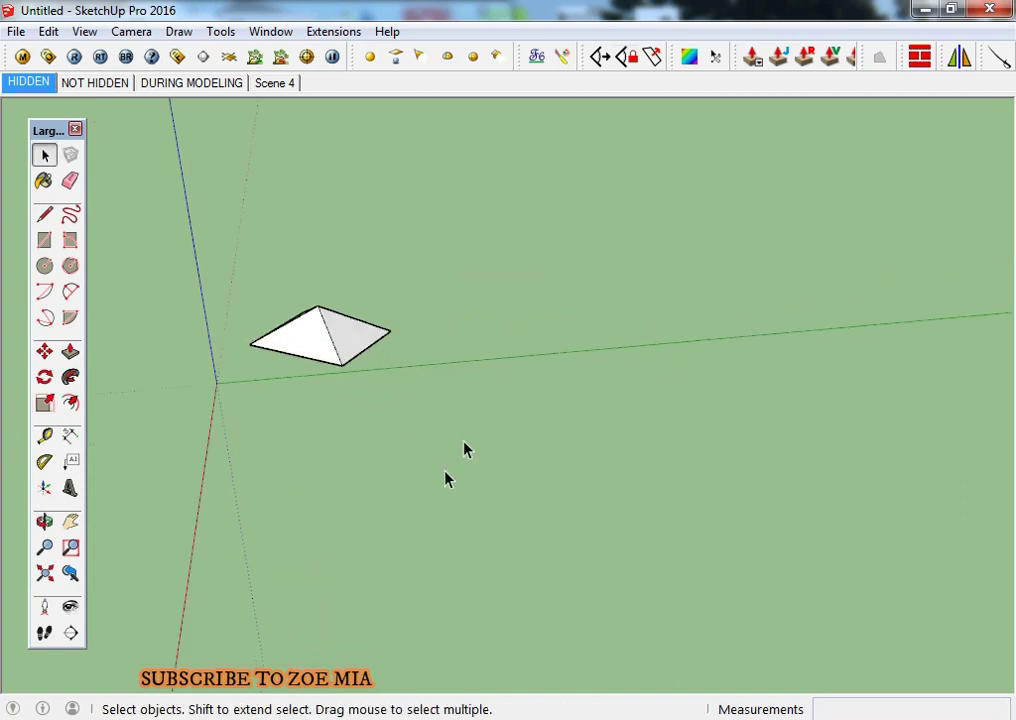
left_click(71, 404)
middle_click_drag(460, 400, 380, 456)
key("space")
Draw a ground rectangle from the origin and reverse its face.
key("r")
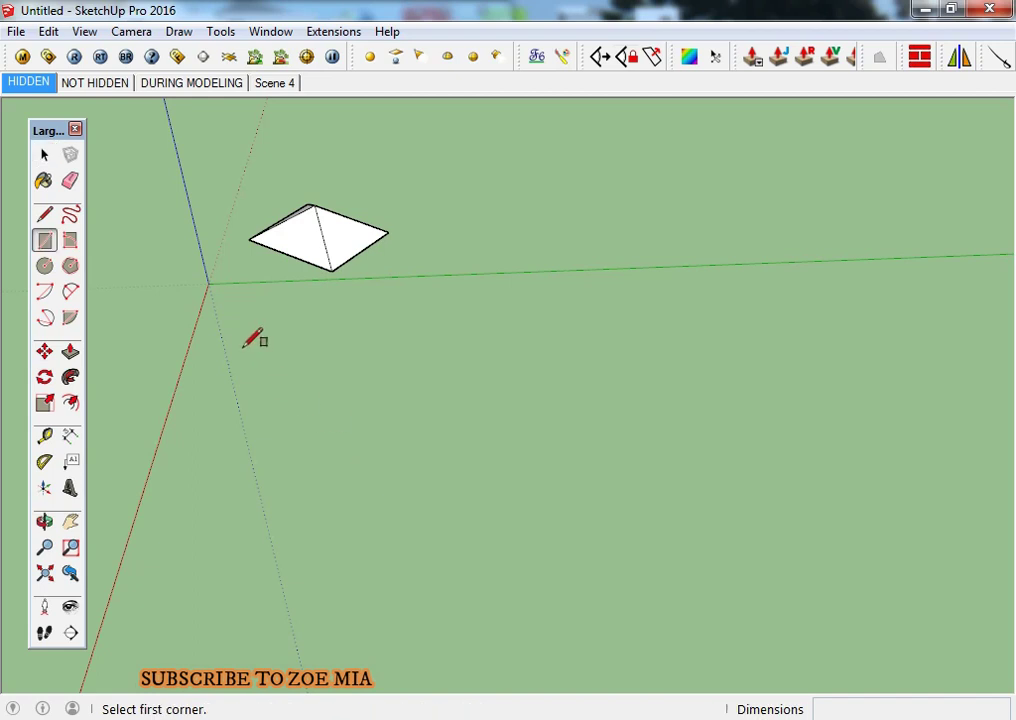
left_click(211, 283)
left_click(549, 454)
key("space")
middle_click_drag(549, 454, 355, 487)
right_click(353, 455)
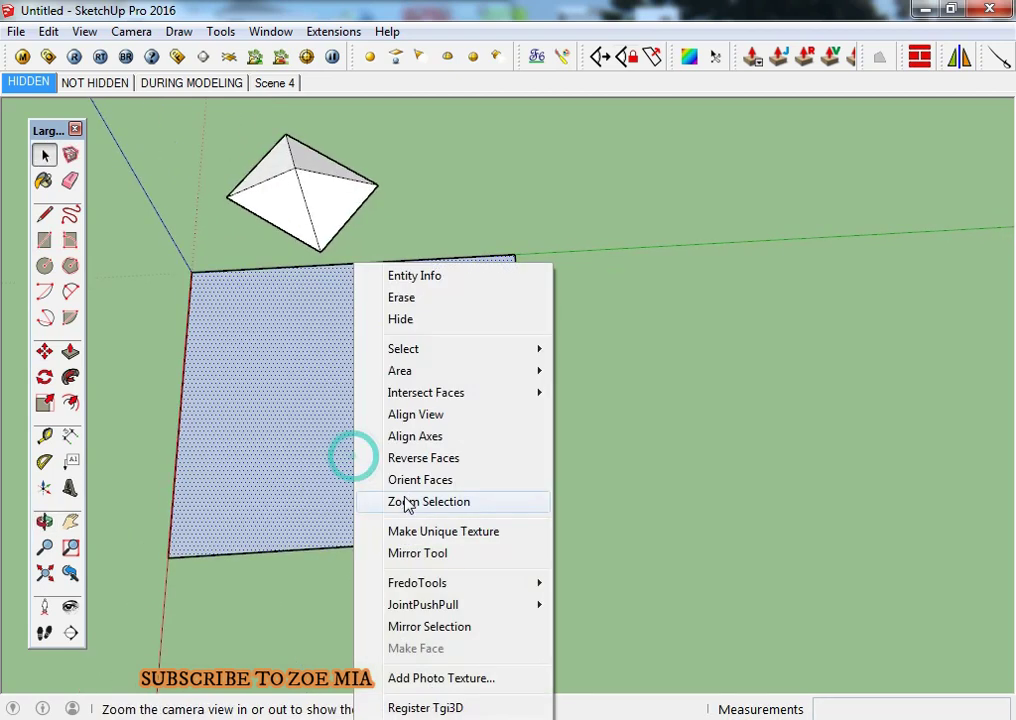
left_click(407, 458)
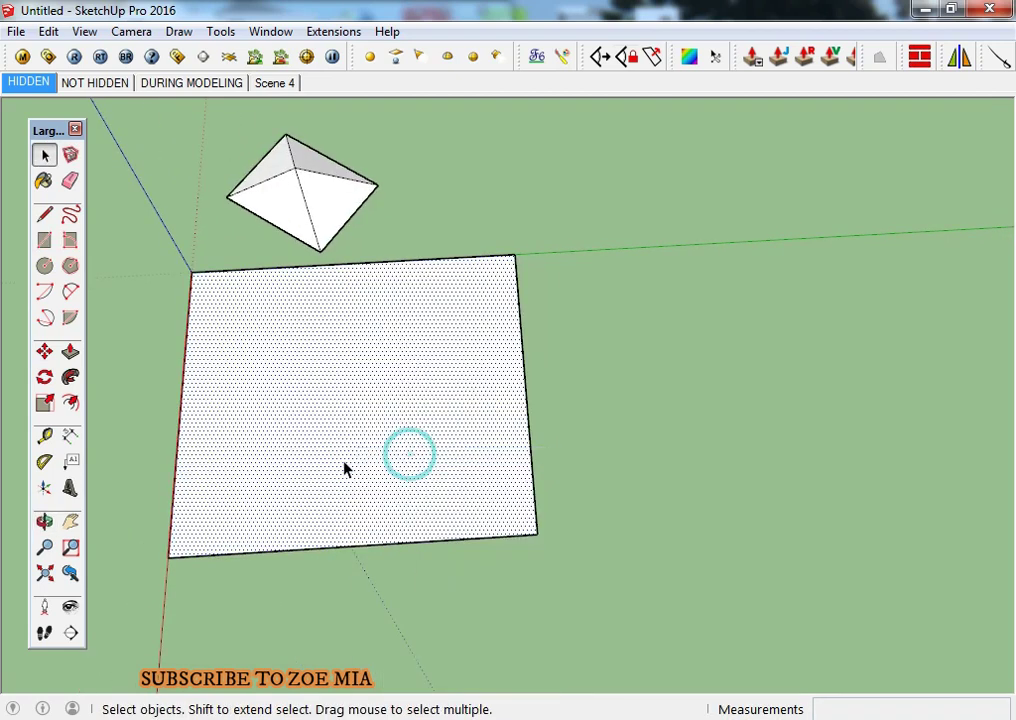
Offset the rectangle's edges inward twice to create two inset rectangles.
left_click(70, 402)
left_click(177, 425)
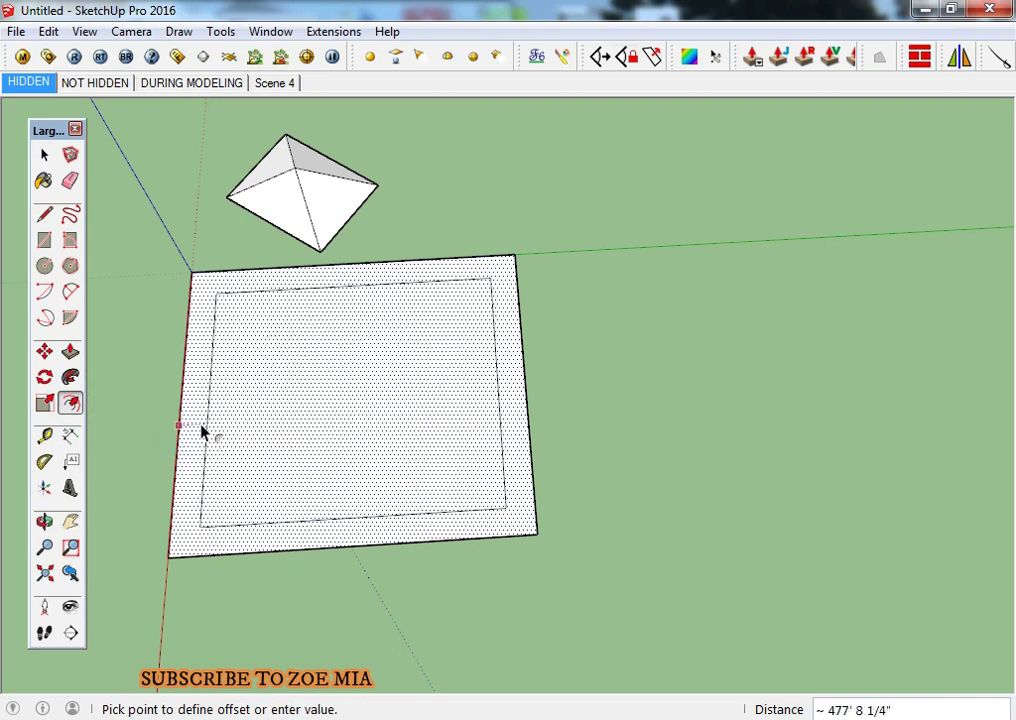
left_click(240, 425)
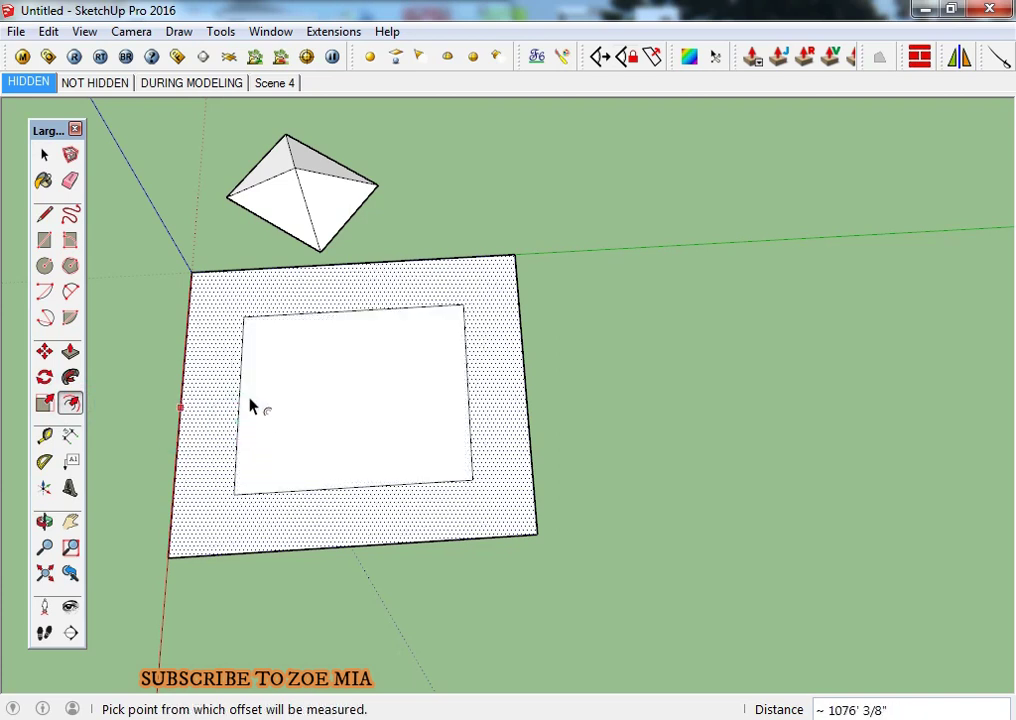
left_click(203, 404)
left_click(184, 401)
left_click(293, 406)
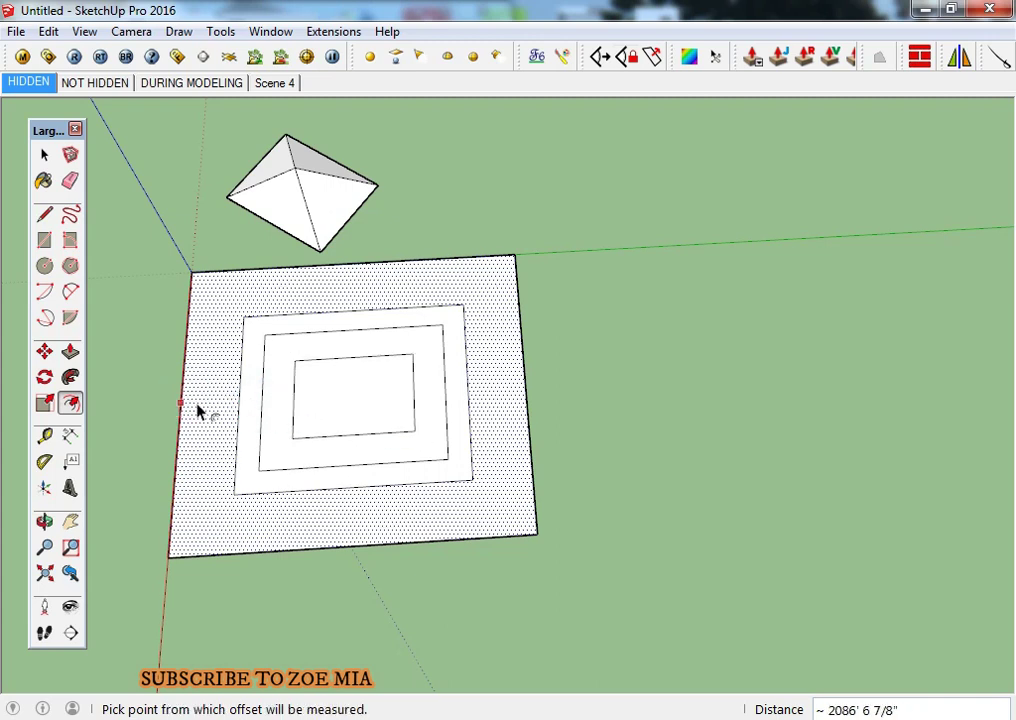
left_click(44, 155)
left_click(676, 359)
Offset the inner faces again to add smaller nested rectangle outlines.
left_click(70, 402)
left_click(302, 396)
left_click(318, 405)
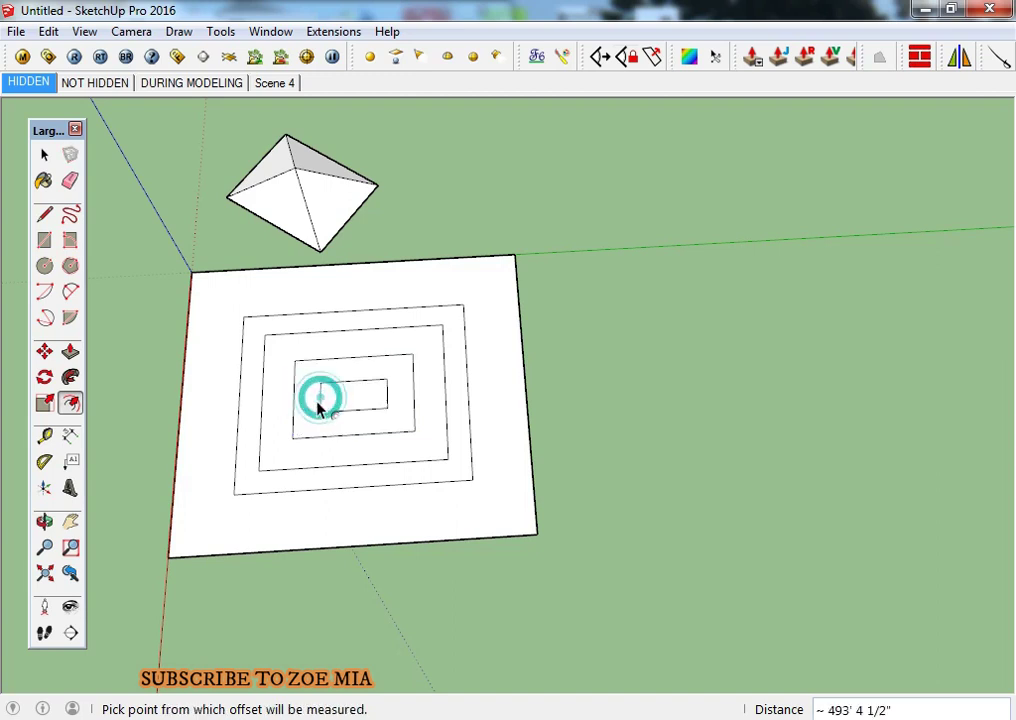
left_click(265, 433)
left_click(251, 437)
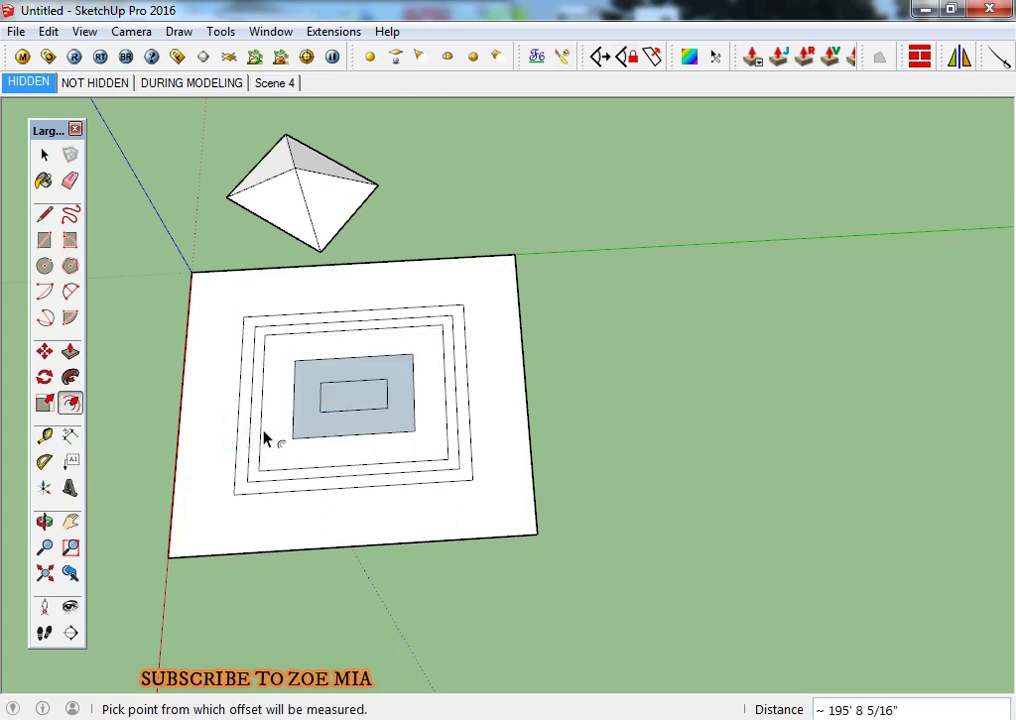
key("space")
left_click(410, 400)
Delete everything in the model and draw a new rectangle from the origin.
key("ctrl+a")
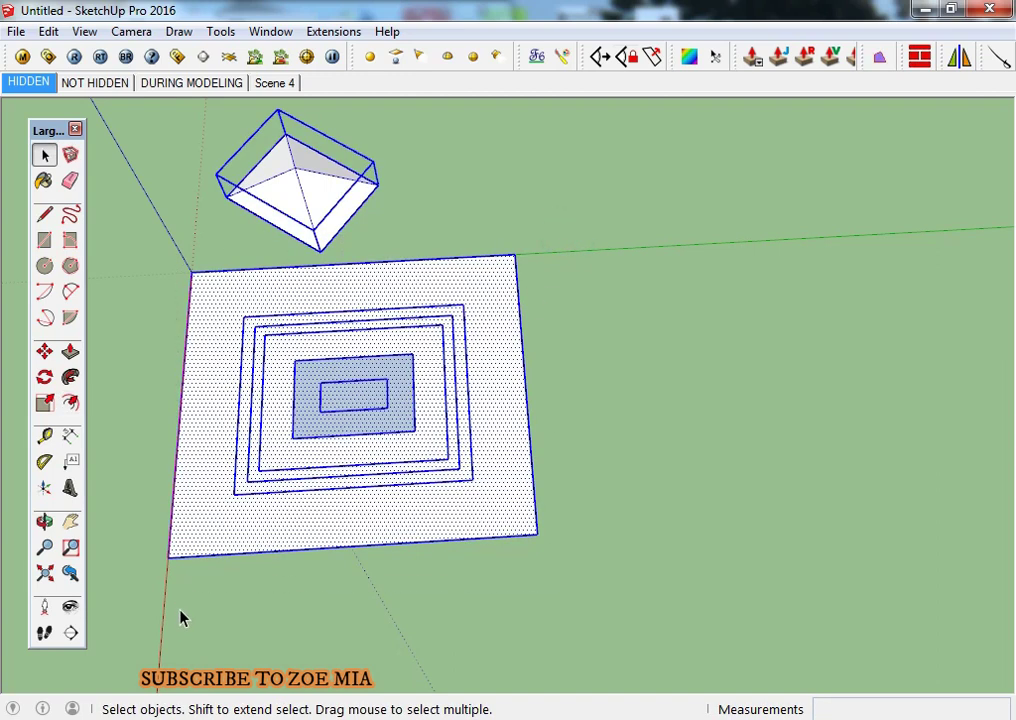
key("Delete")
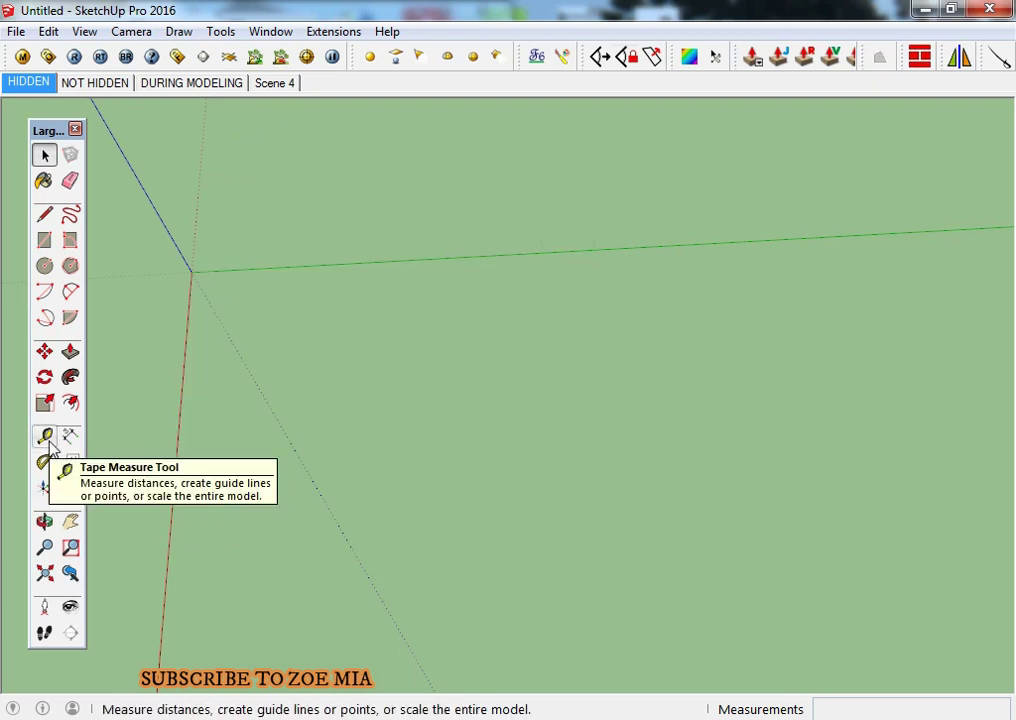
key("r")
left_click(192, 272)
left_click(344, 346)
Push/Pull the rectangle up into a solid box.
key("space")
left_click(268, 333)
key("p")
left_click(263, 325)
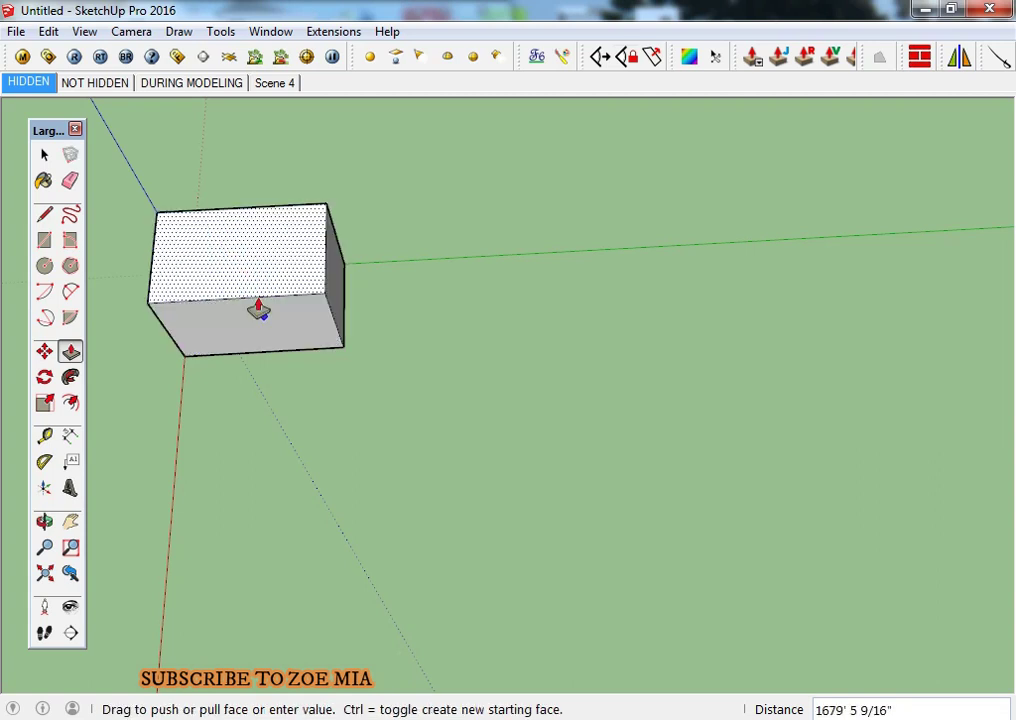
left_click(234, 265)
key("space")
middle_click_drag(261, 288, 277, 277)
scroll(284, 277, "up", 3)
scroll(284, 277, "up", 1)
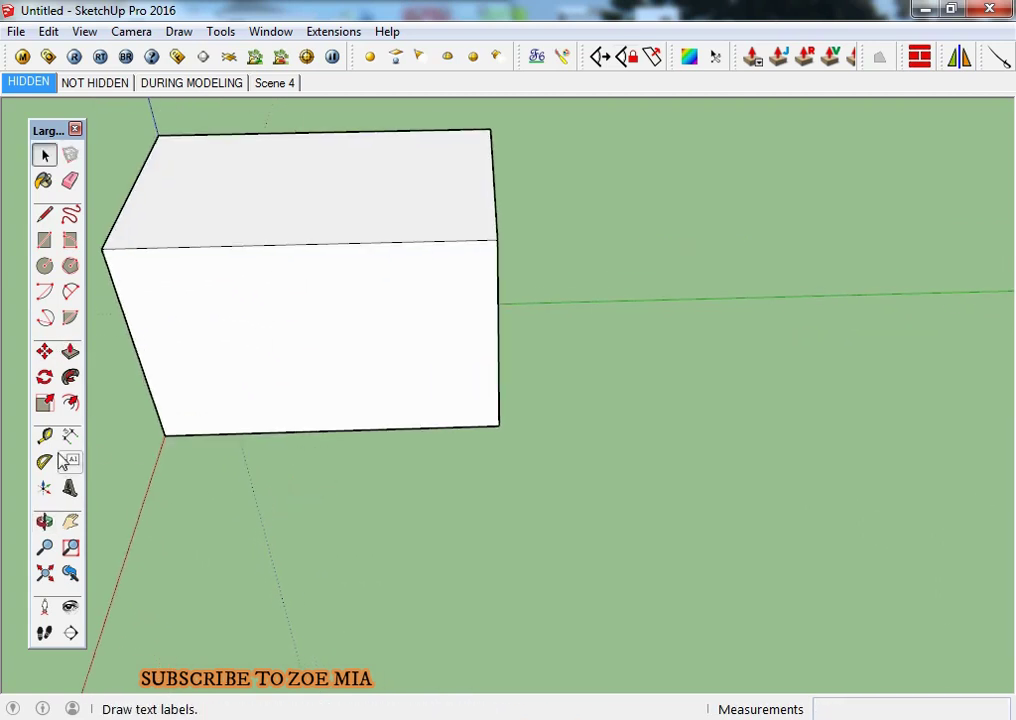
Start a Tape Measure from the box's left edge, cancel it, and select the whole slab.
left_click(44, 436)
left_click(136, 349)
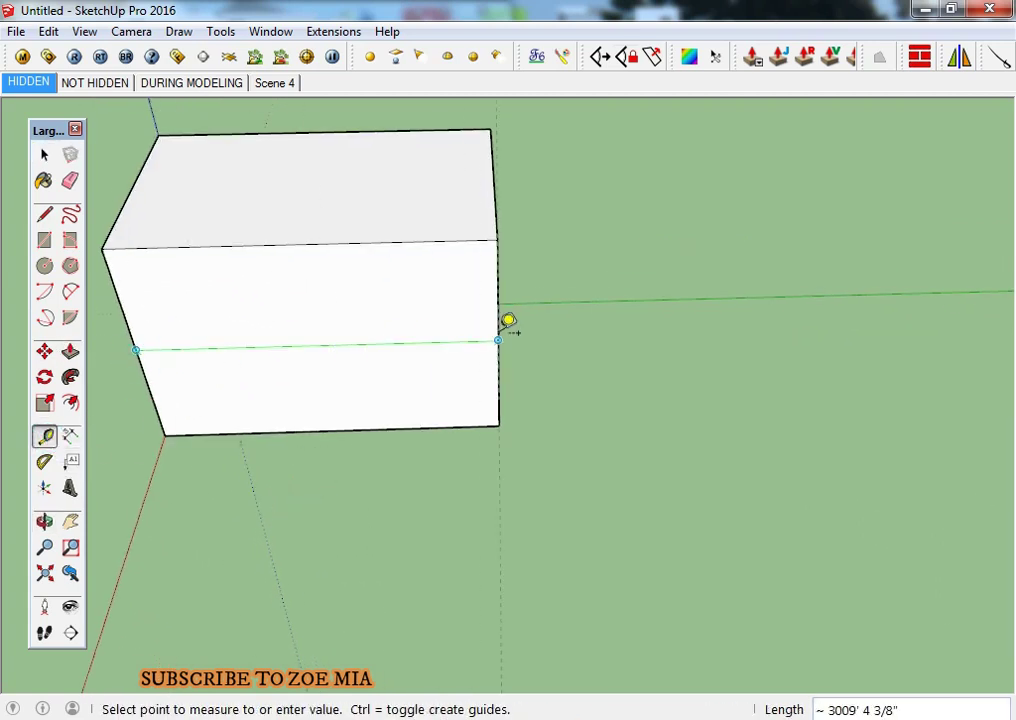
key("space")
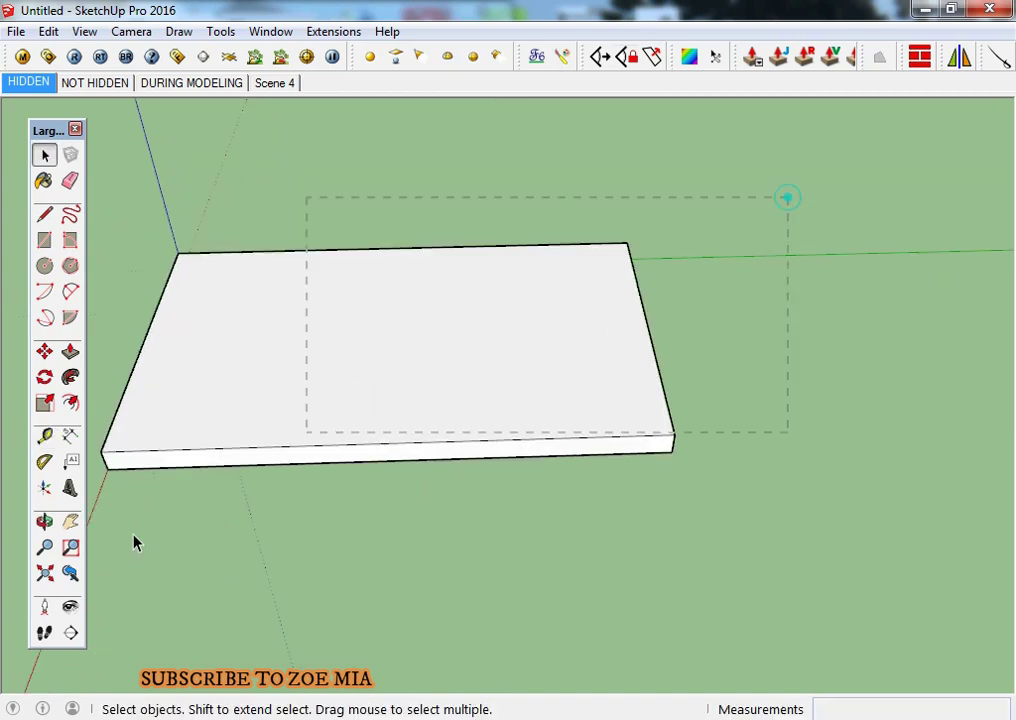
triple_click(202, 468)
Delete the slab and draw a new rectangle from the origin.
key("Delete")
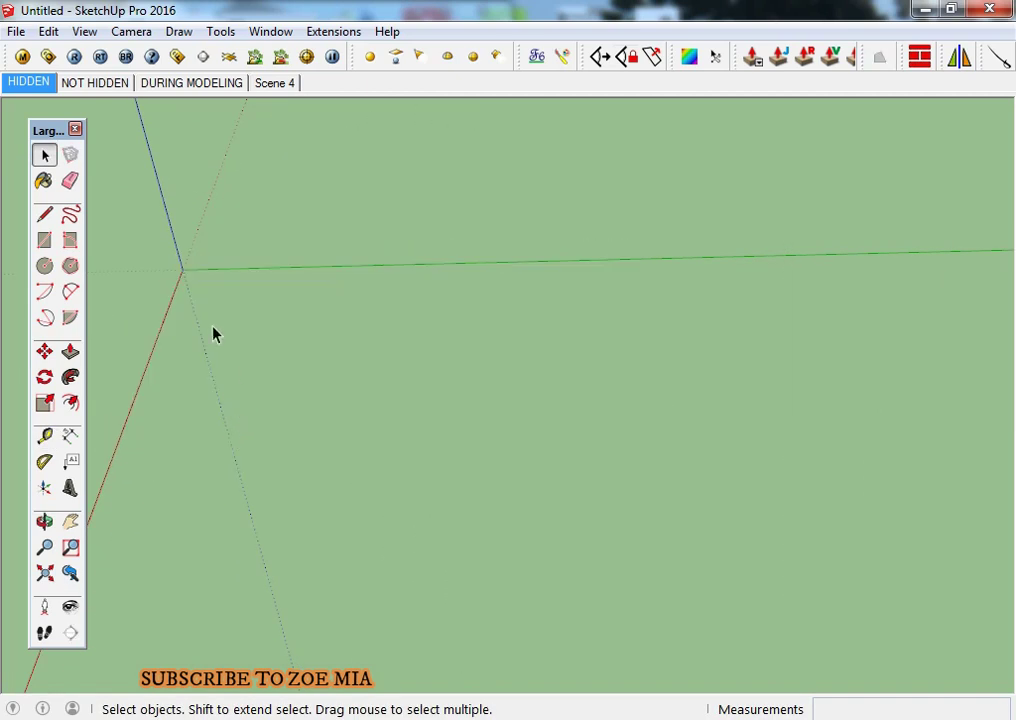
key("r")
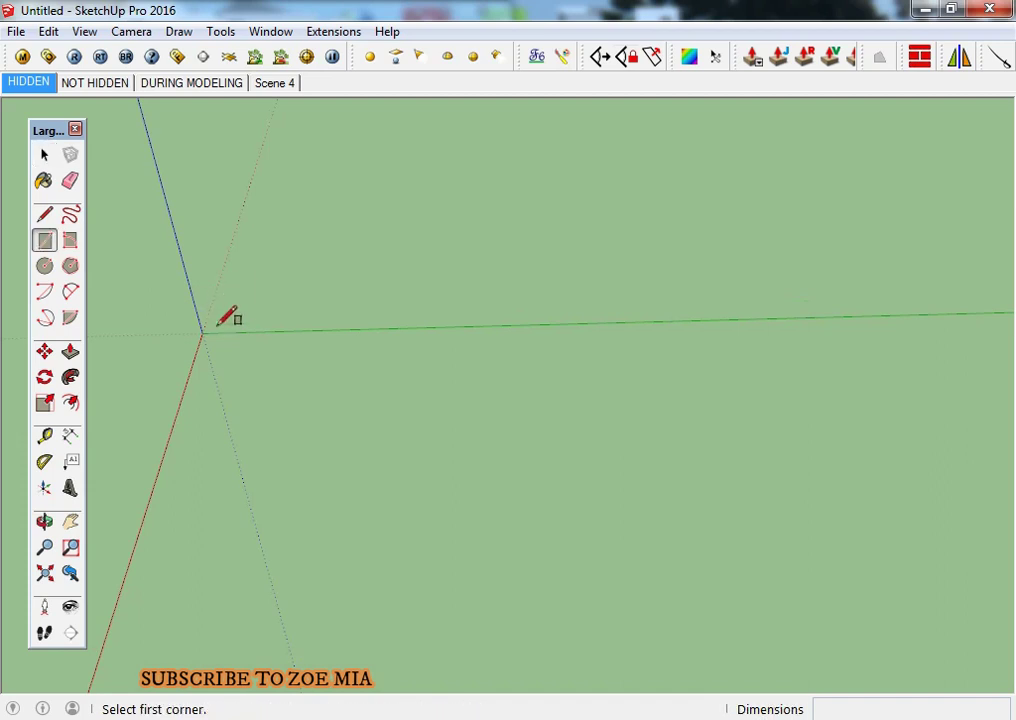
left_click(202, 332)
left_click(330, 398)
key("space")
left_click(261, 356)
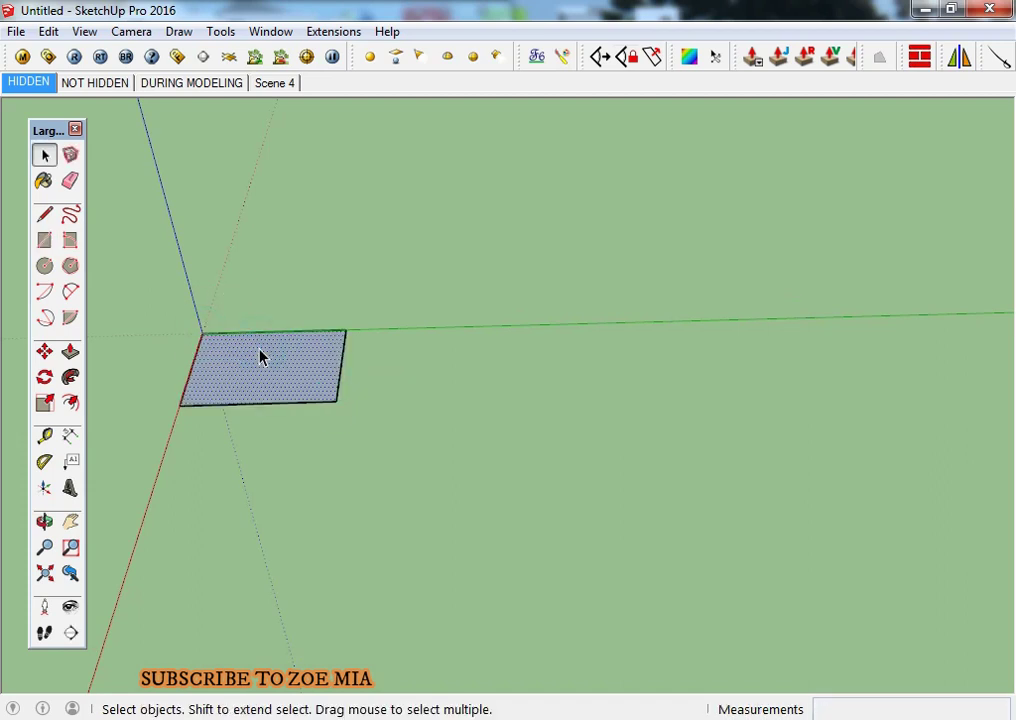
Push/Pull the rectangle up into a box.
key("p")
left_click_drag(261, 374, 234, 260)
key("space")
scroll(222, 329, "up", 3)
scroll(222, 329, "down", 1)
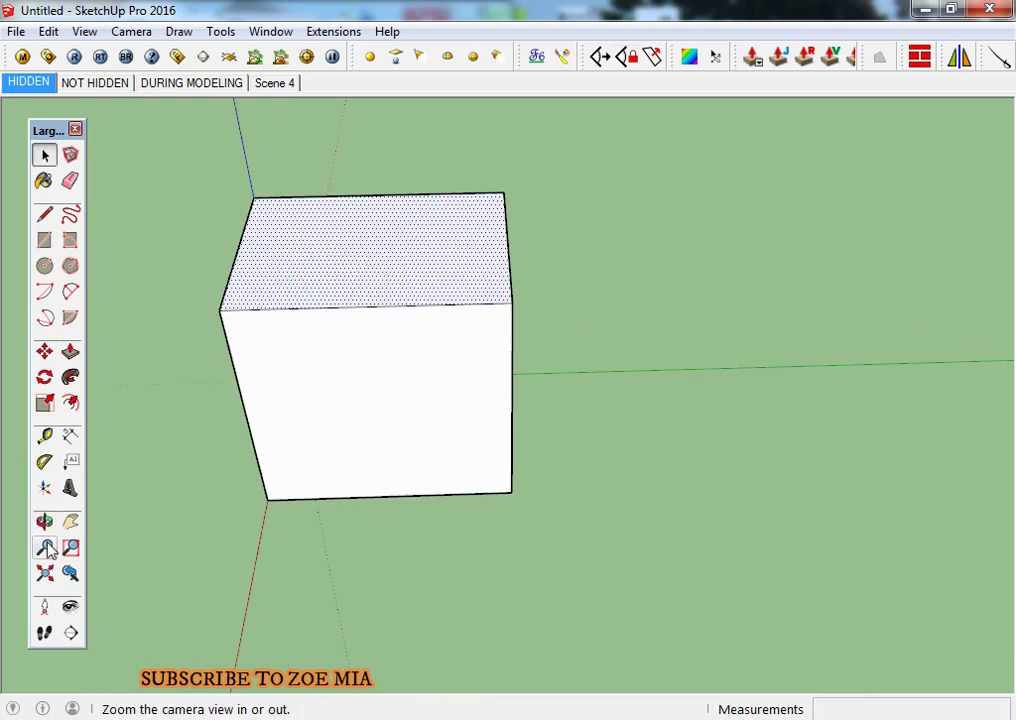
Measure the box width and place two vertical guides 10 feet apart from its left edge.
left_click(44, 436)
left_click(221, 310)
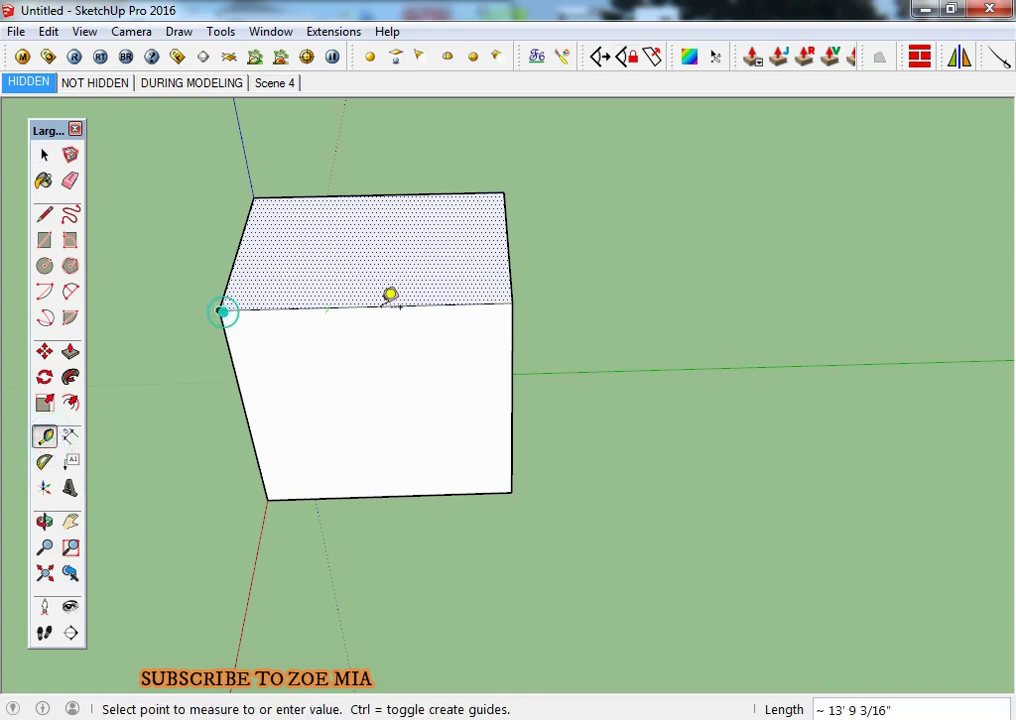
left_click(512, 302)
left_click(238, 380)
type("10")
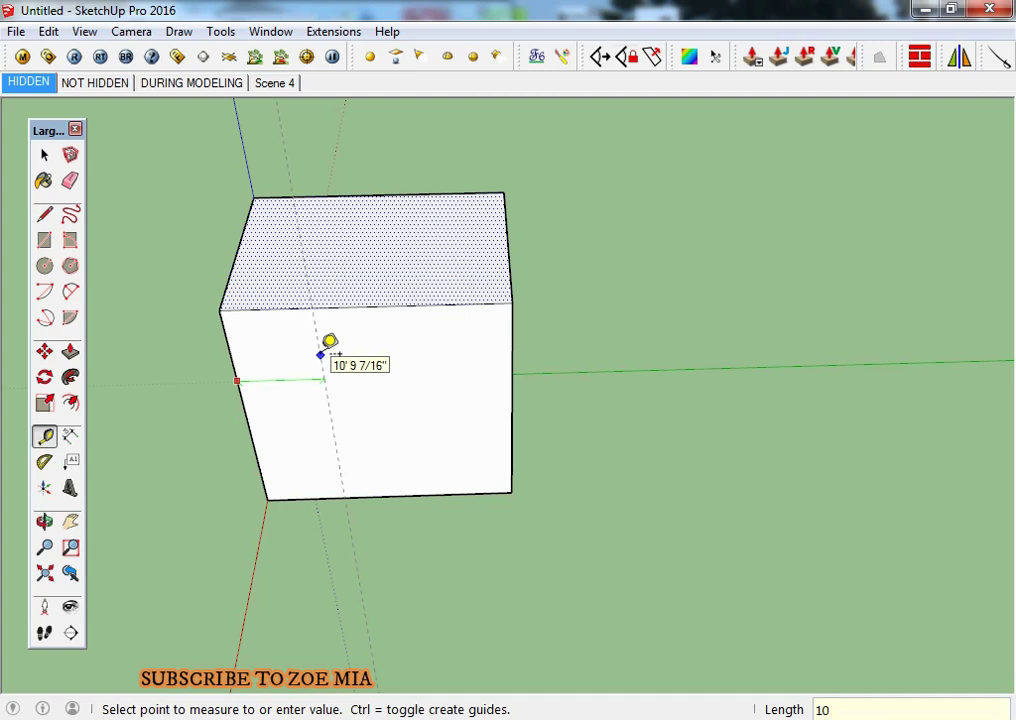
key("Return")
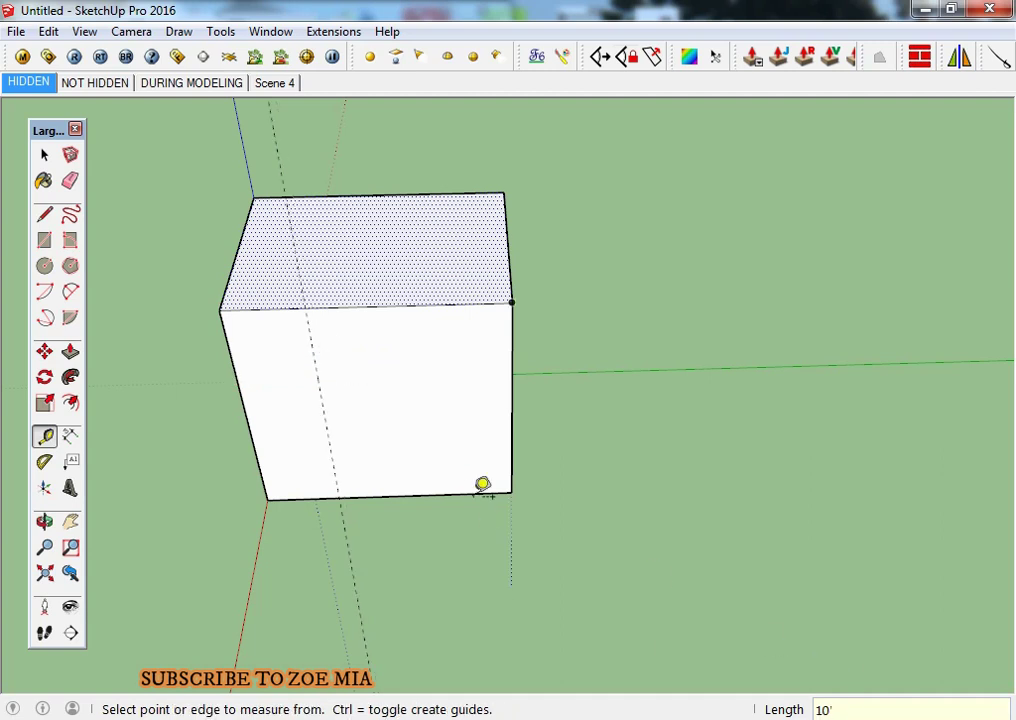
left_click(328, 440)
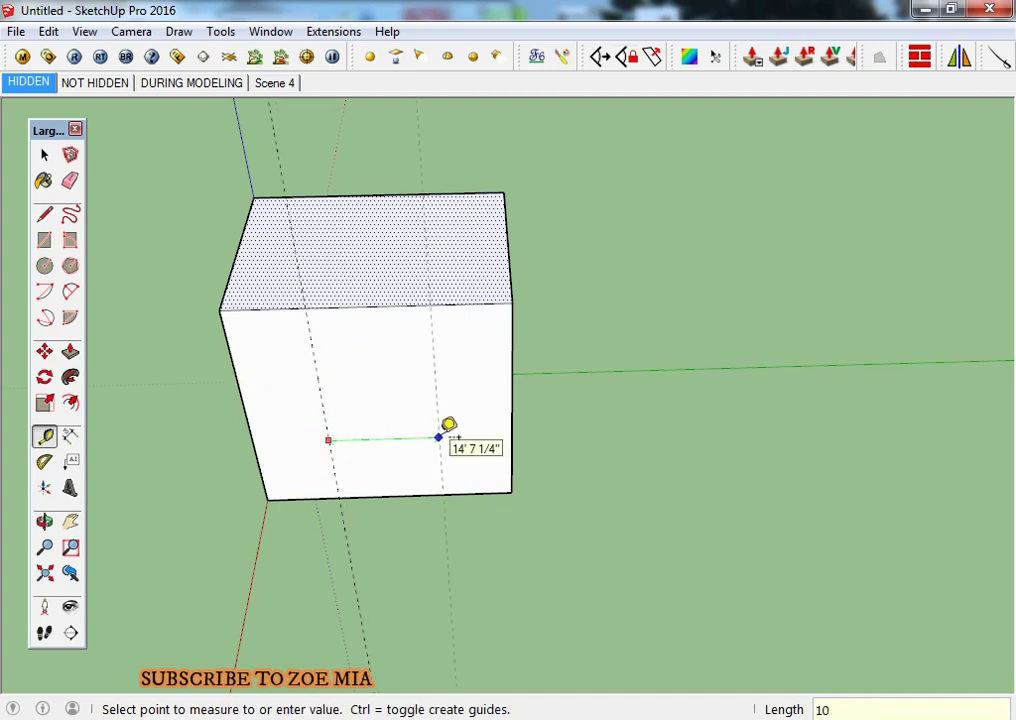
key("Return")
Place horizontal guides 10 feet above the bottom edge and 10 feet above that guide.
left_click(466, 492)
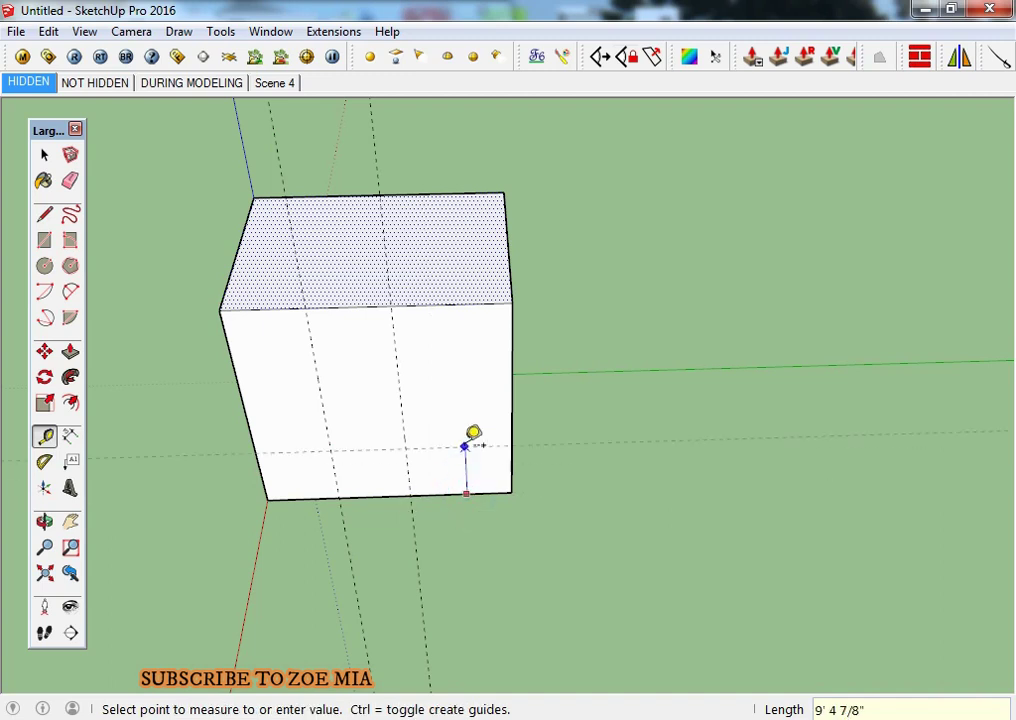
type("10'")
key("Return")
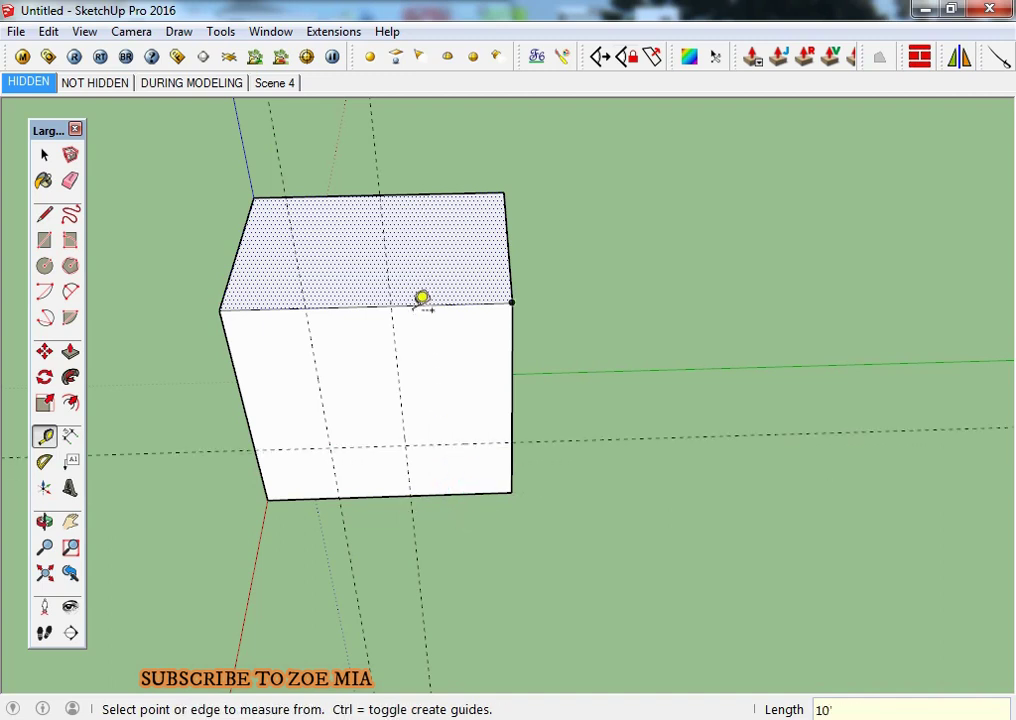
left_click(414, 305)
left_click(438, 442)
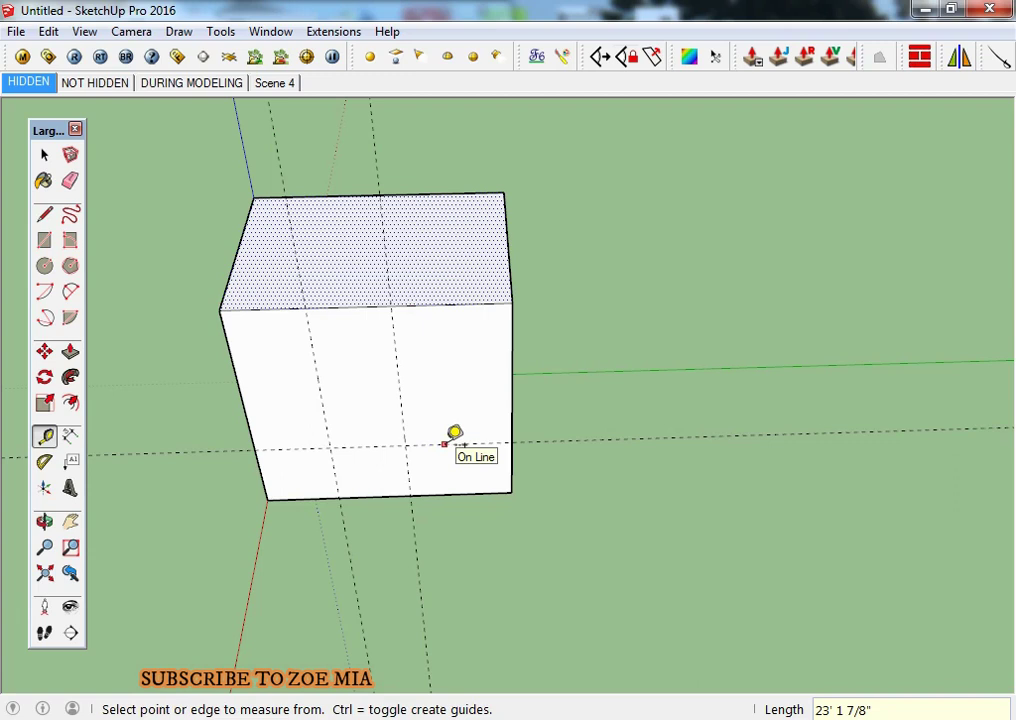
left_click(444, 444)
type("10'")
key("Return")
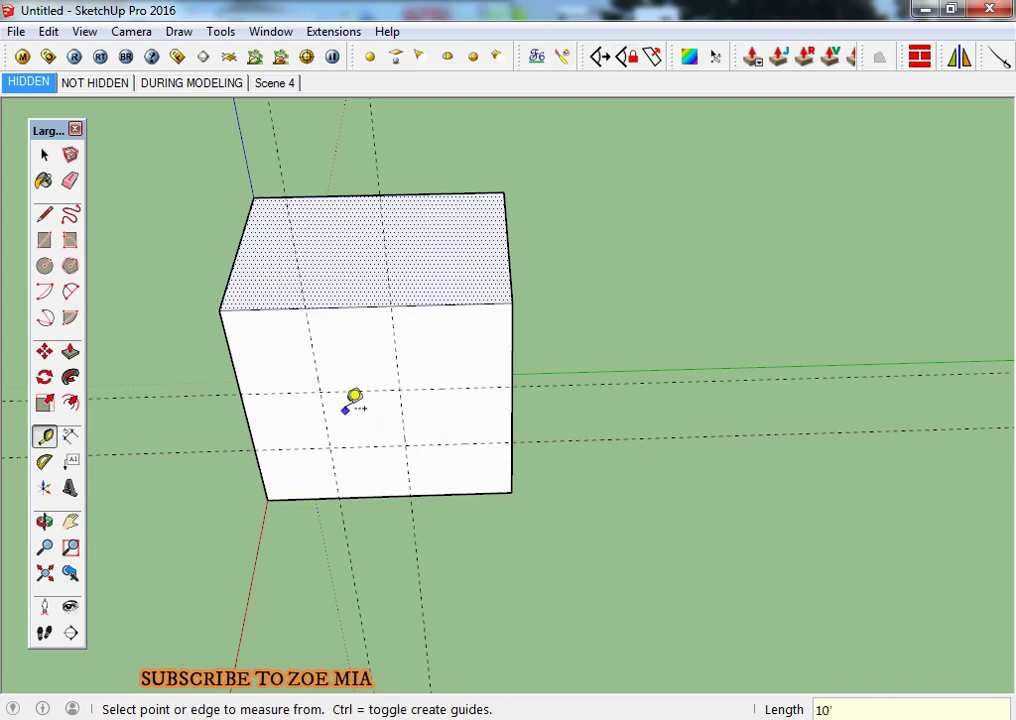
Draw a 10' by 10' square at the guide crossings and pull it out into a block.
key("r")
left_click(320, 390)
left_click(406, 444)
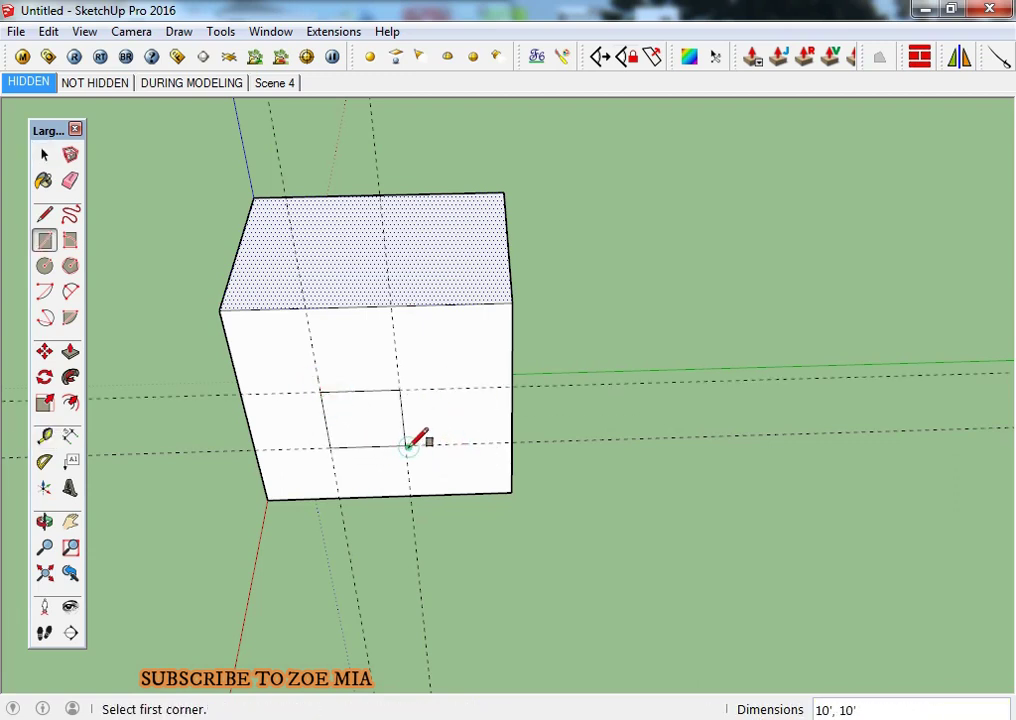
key("space")
left_click(363, 410)
key("p")
left_click_drag(366, 415, 358, 483)
key("space")
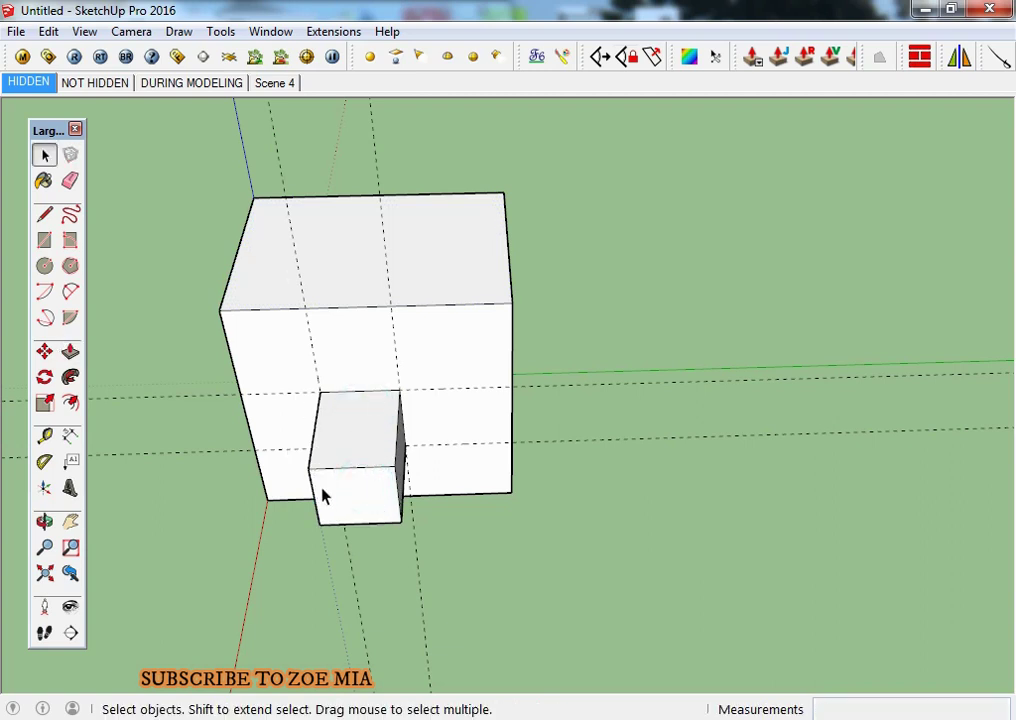
Erase a guide line running through the box.
scroll(324, 492, "down", 3)
left_click(70, 180)
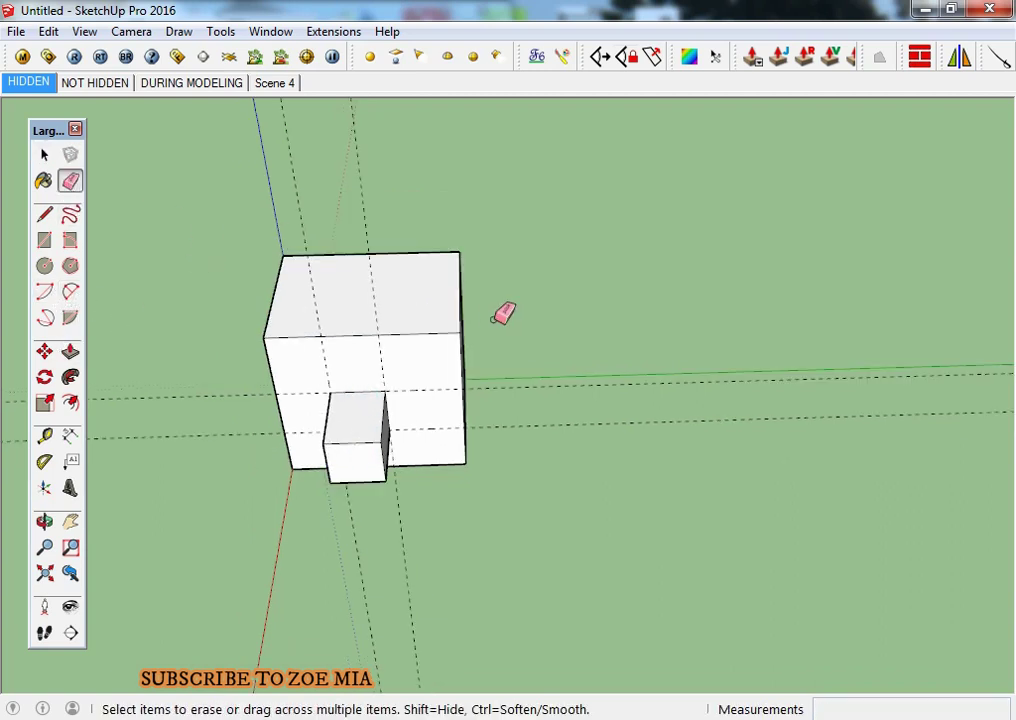
left_click(378, 311)
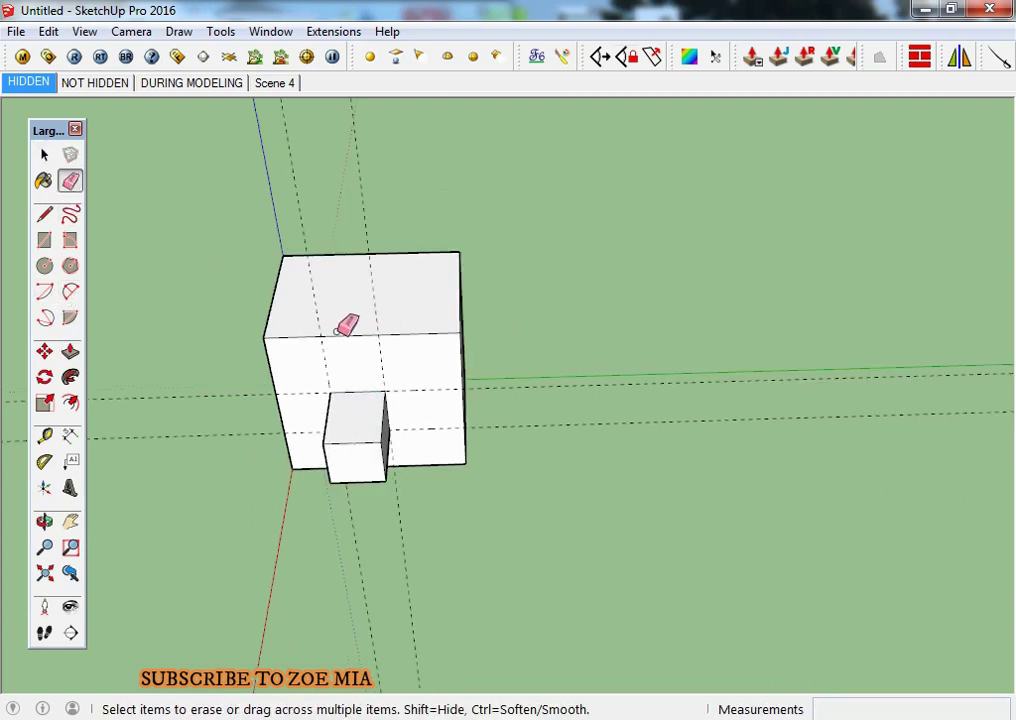
key("space")
left_click(48, 31)
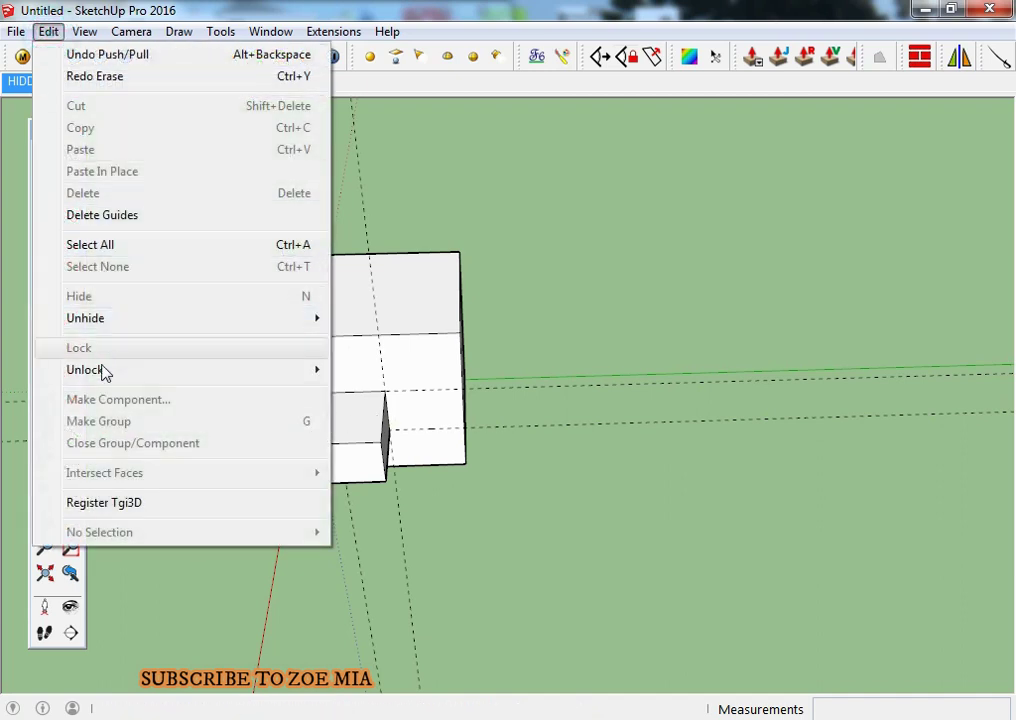
Delete all remaining guides and orbit to face the model's front.
left_click(148, 220)
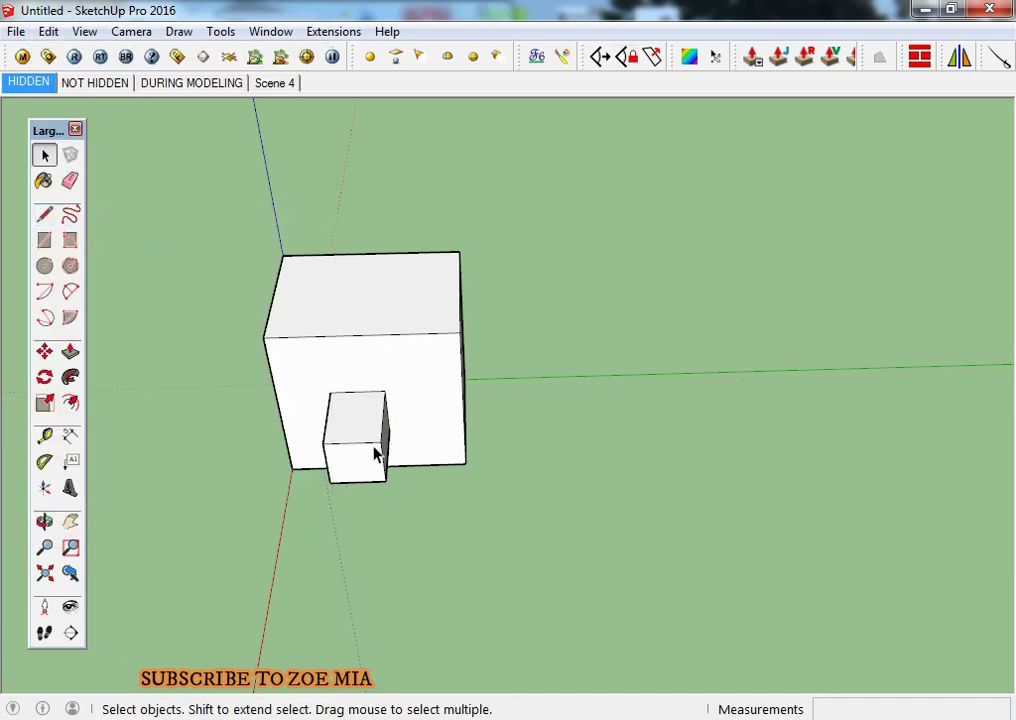
mouse_move(528, 472)
middle_mouse_down()
mouse_move(283, 274)
mouse_move(370, 440)
middle_mouse_up()
left_click(370, 440)
left_click_drag(619, 222, 215, 581)
left_click(499, 599)
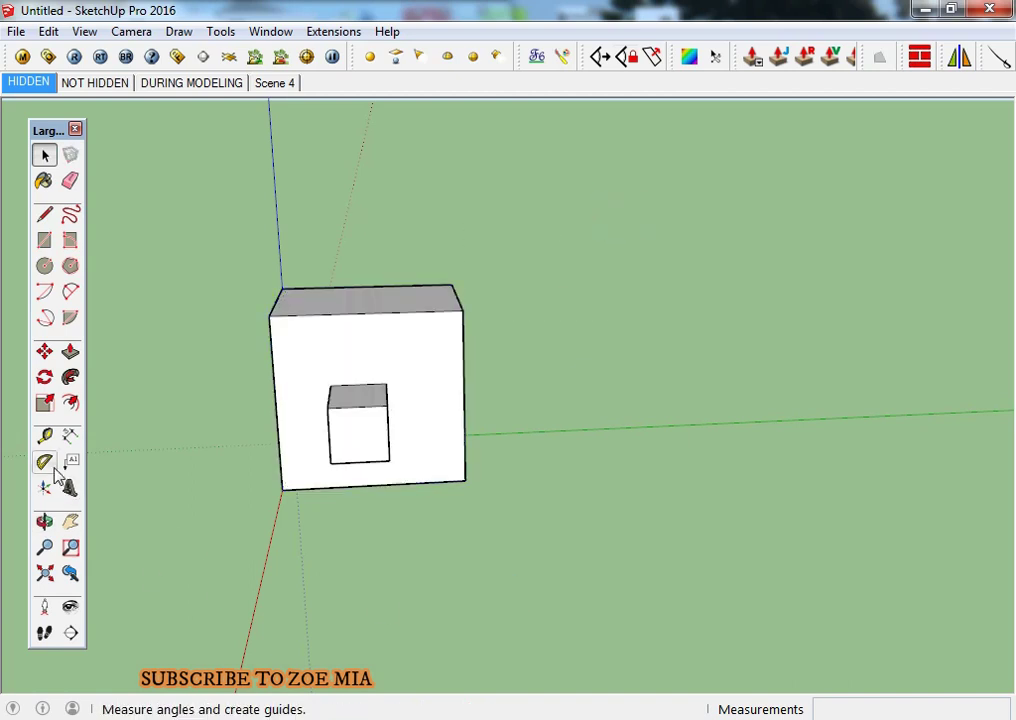
Dimension the big box's height on its right and the block's 10' height.
left_click(70, 438)
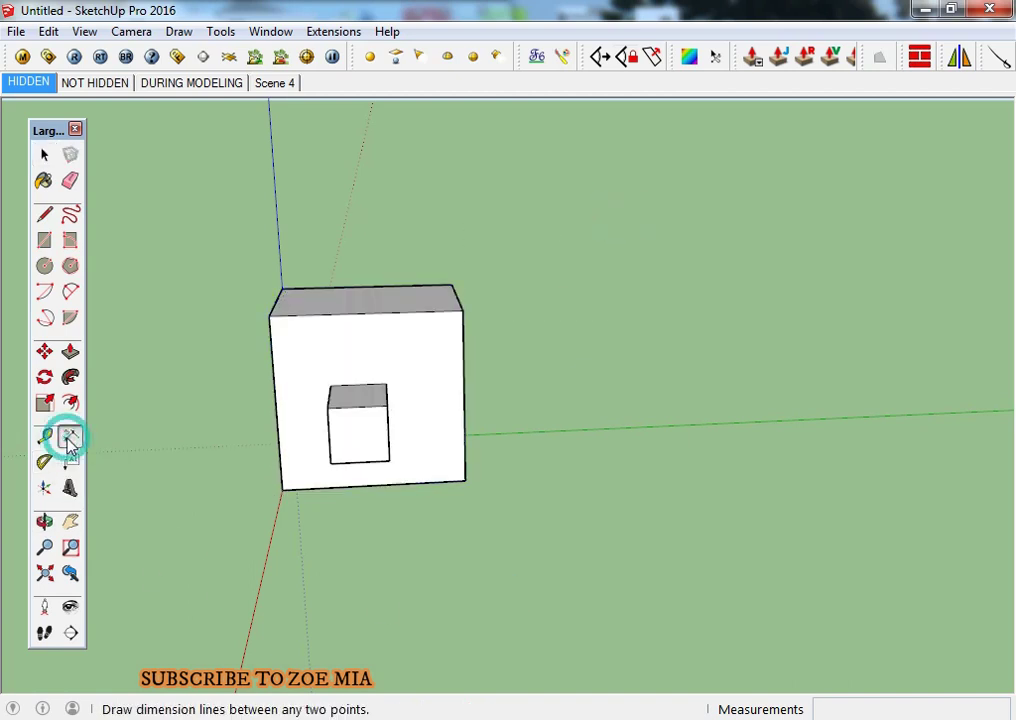
left_click(464, 481)
left_click(463, 311)
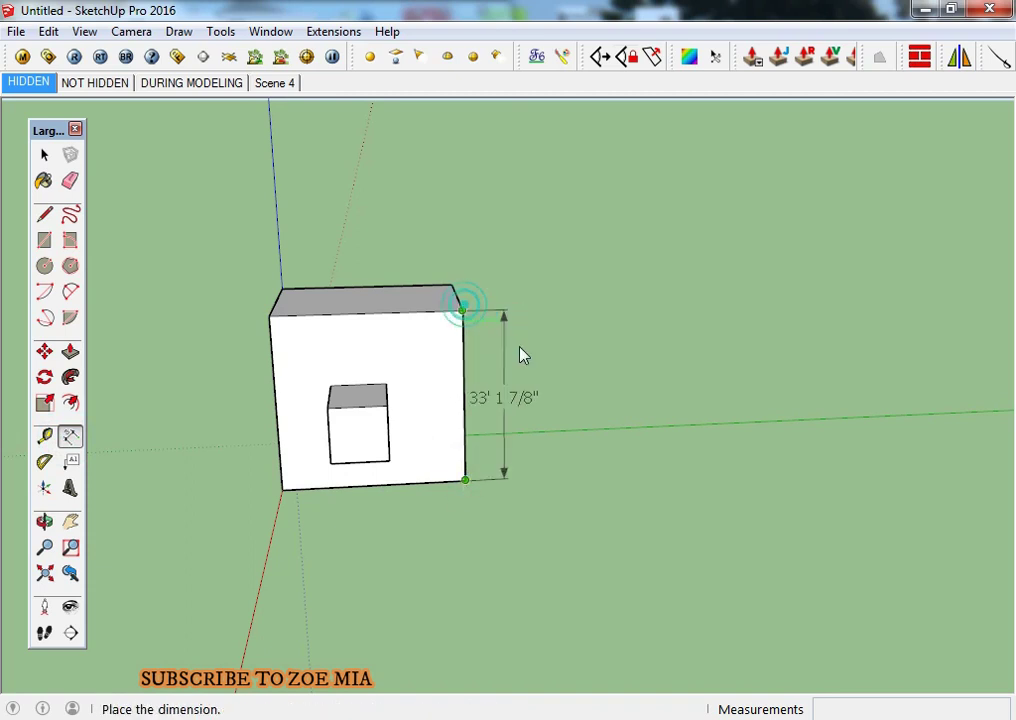
left_click(541, 354)
left_click(389, 462)
left_click(388, 406)
left_click(408, 406)
Add the block's 10' dimensions above, left of and below it.
scroll(364, 428, "up", 3)
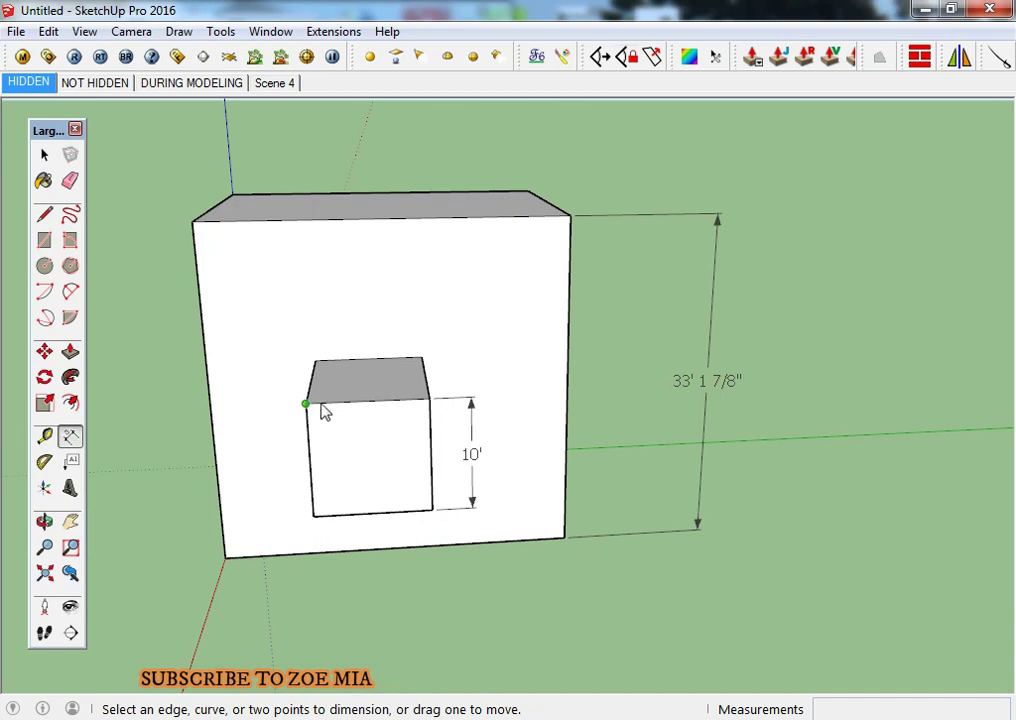
left_click(306, 404)
left_click(430, 403)
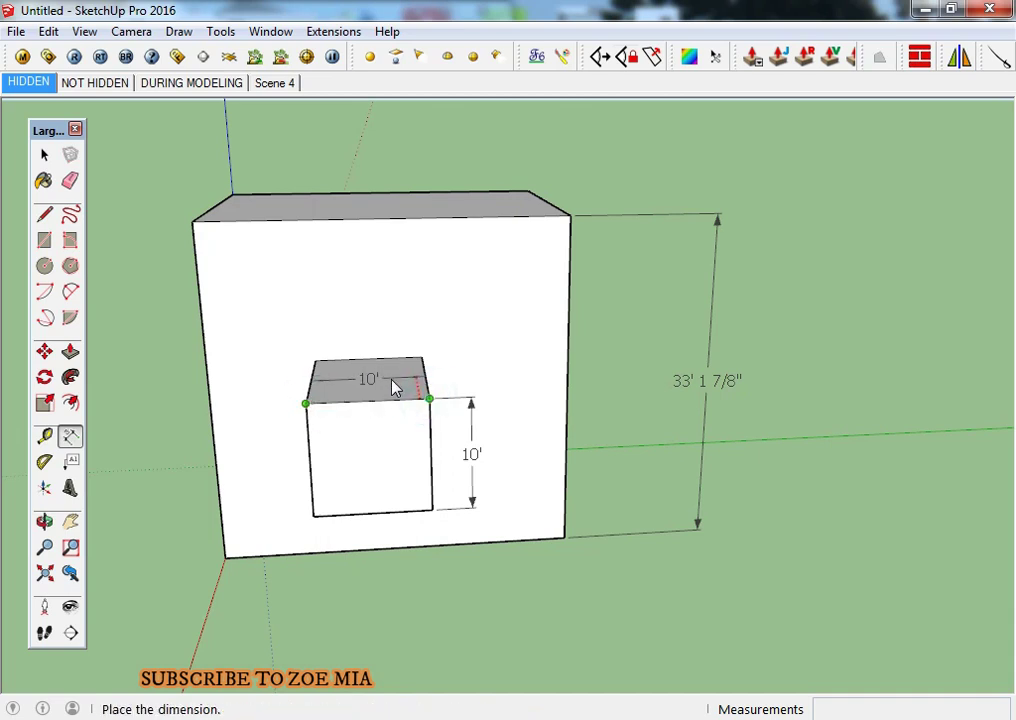
left_click(397, 382)
left_click(311, 458)
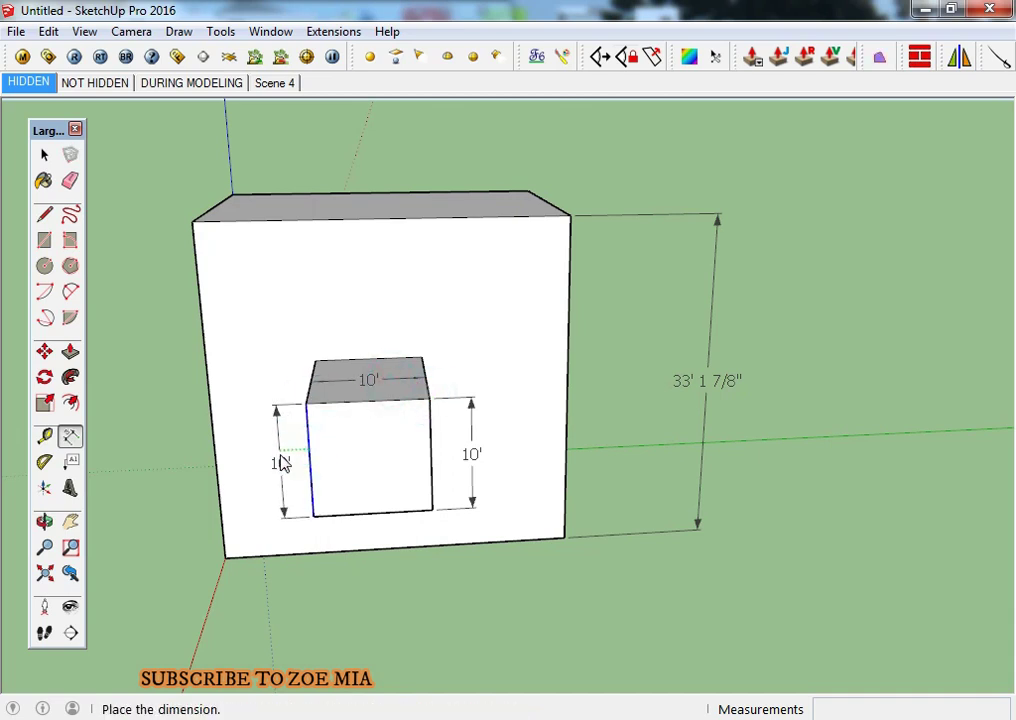
left_click(283, 462)
left_click(343, 518)
left_click(340, 532)
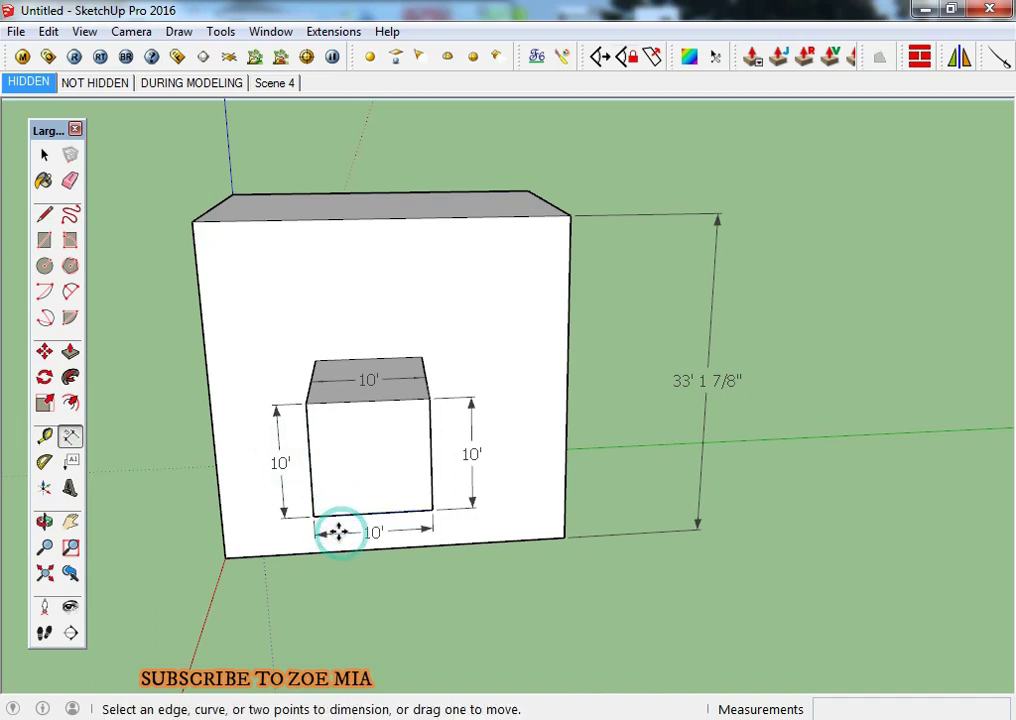
Add a 33' 1 7/8" dimension left of the big box, then undo the extra dimensions.
left_click(210, 401)
key("Escape")
left_click(205, 352)
left_click(150, 367)
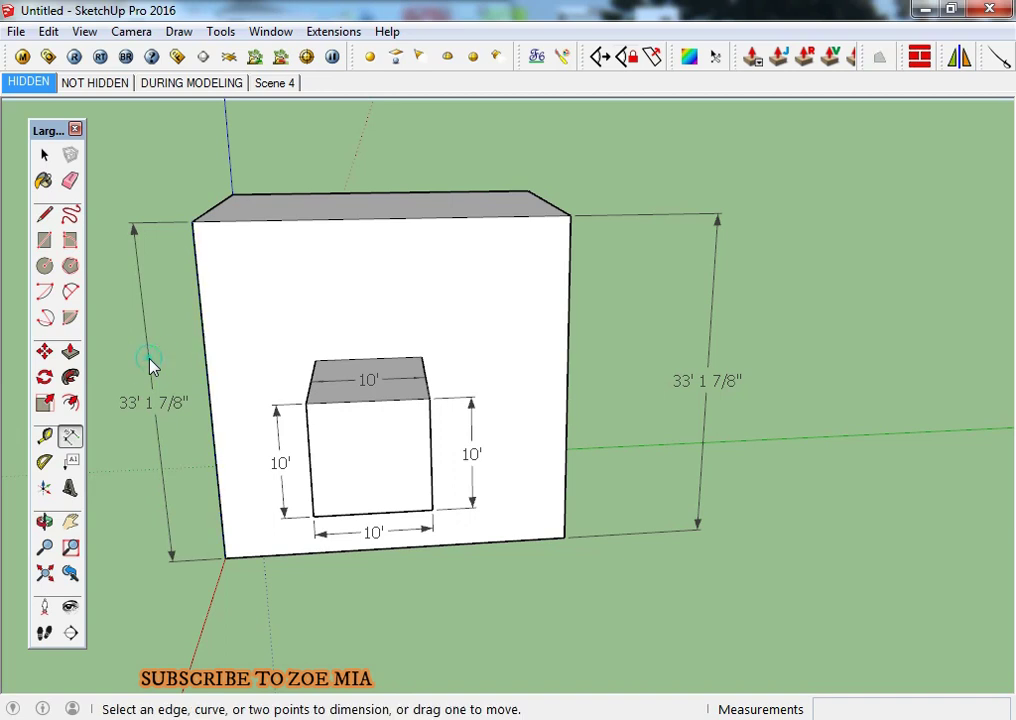
key("space")
scroll(500, 420, "down", 1)
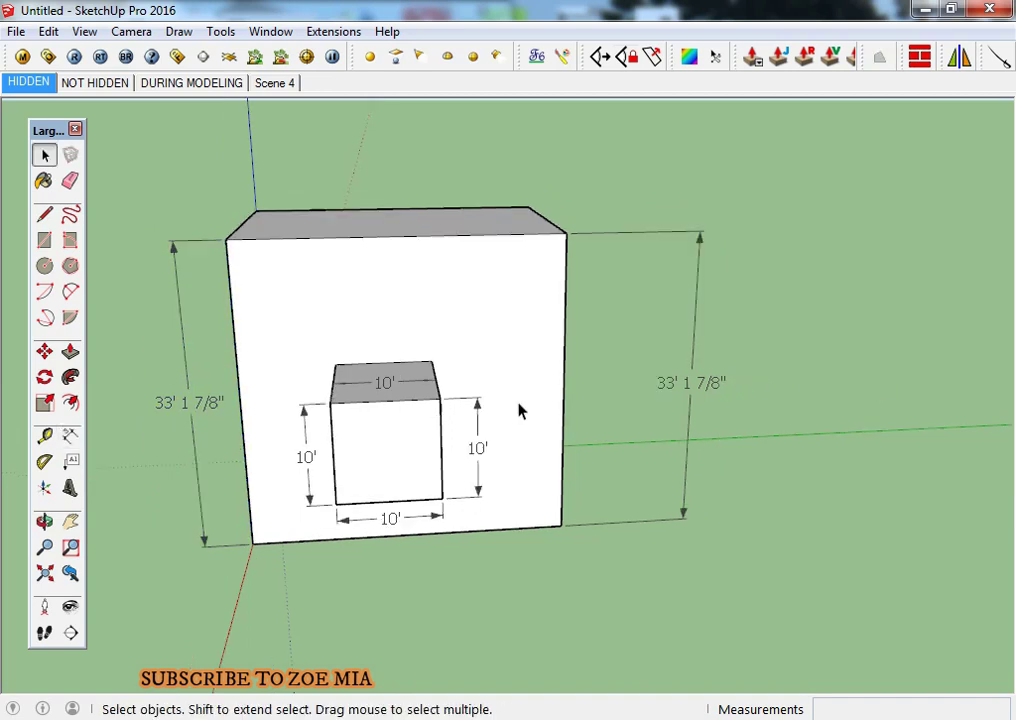
scroll(446, 412, "down", 2)
key("ctrl+z")
key("ctrl+z")
key("ctrl+z")
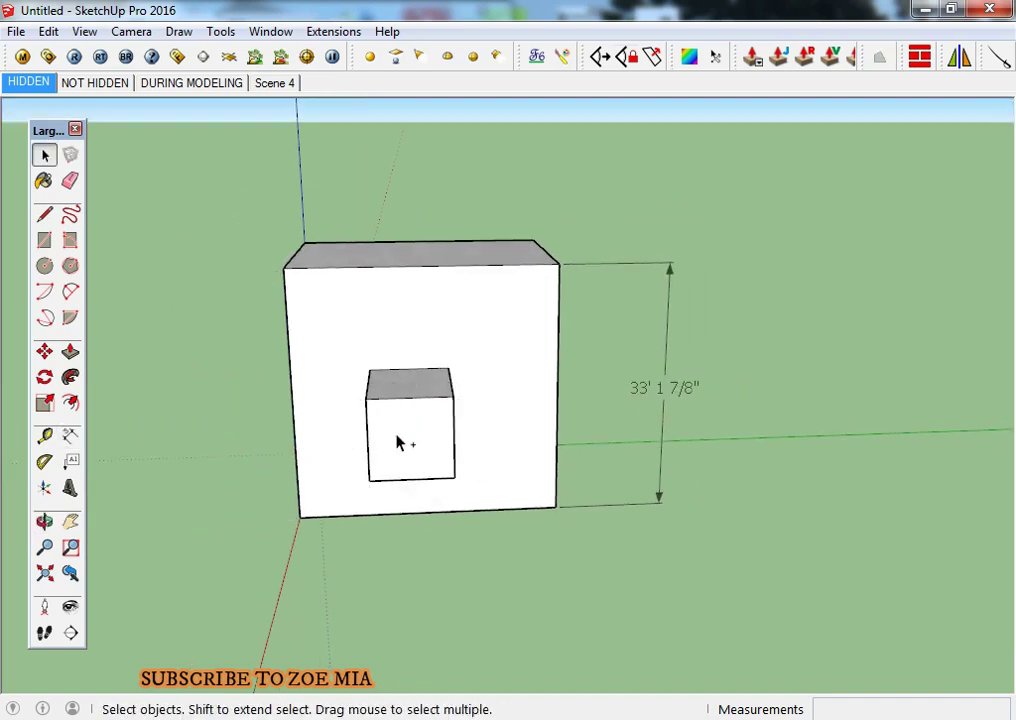
key("ctrl+z")
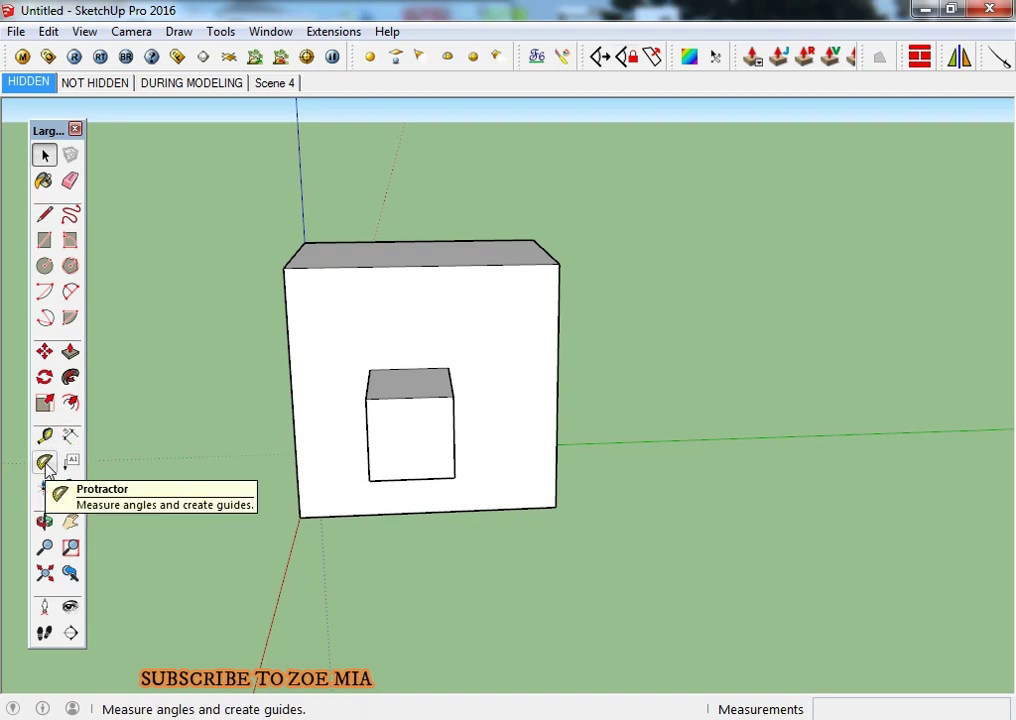
left_click(44, 462)
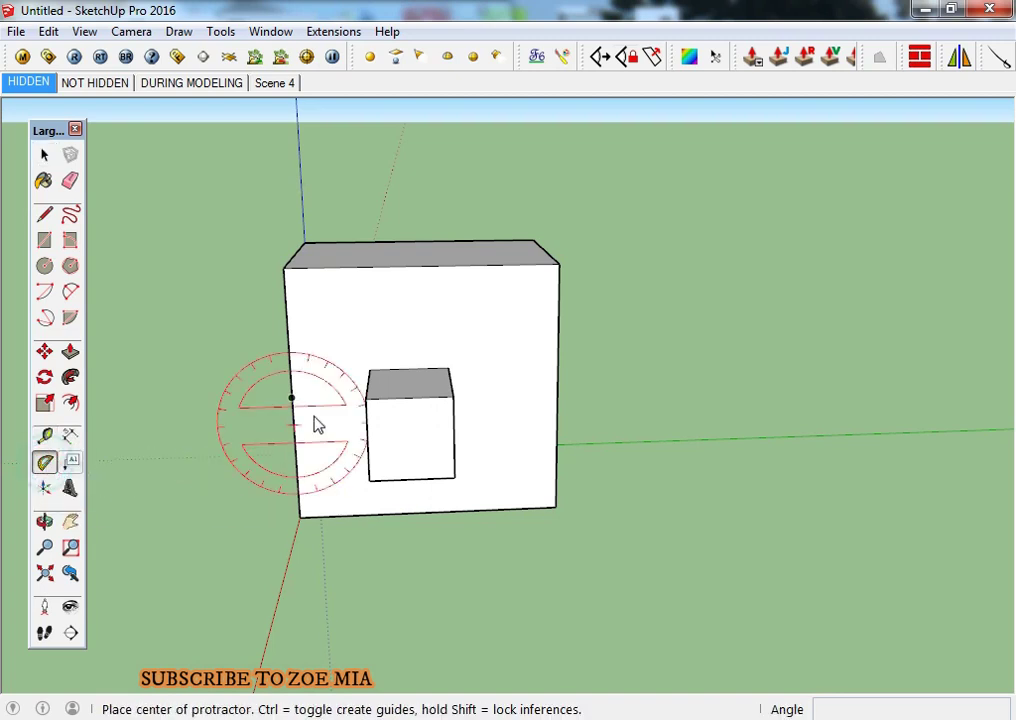
left_click(323, 355)
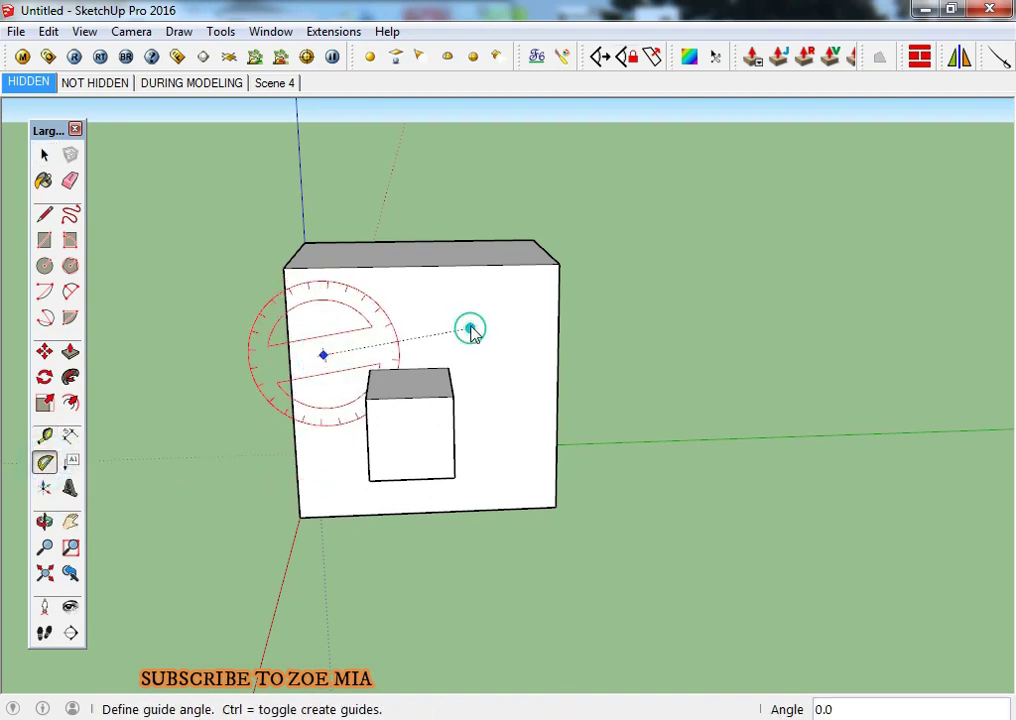
left_click(413, 317)
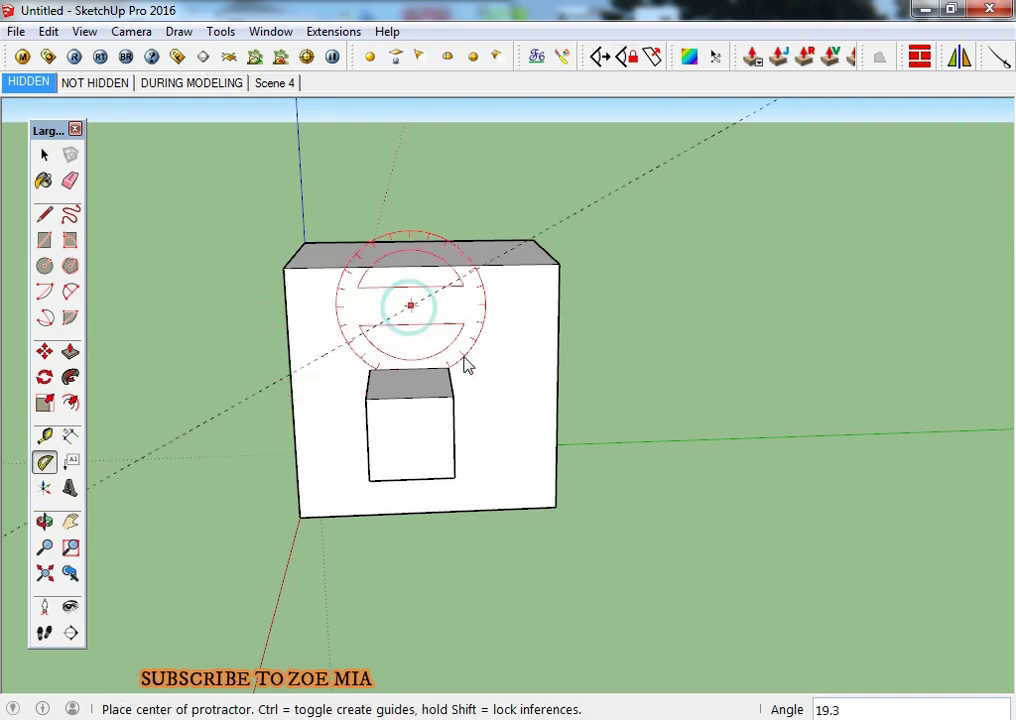
left_click(299, 517)
left_click(556, 503)
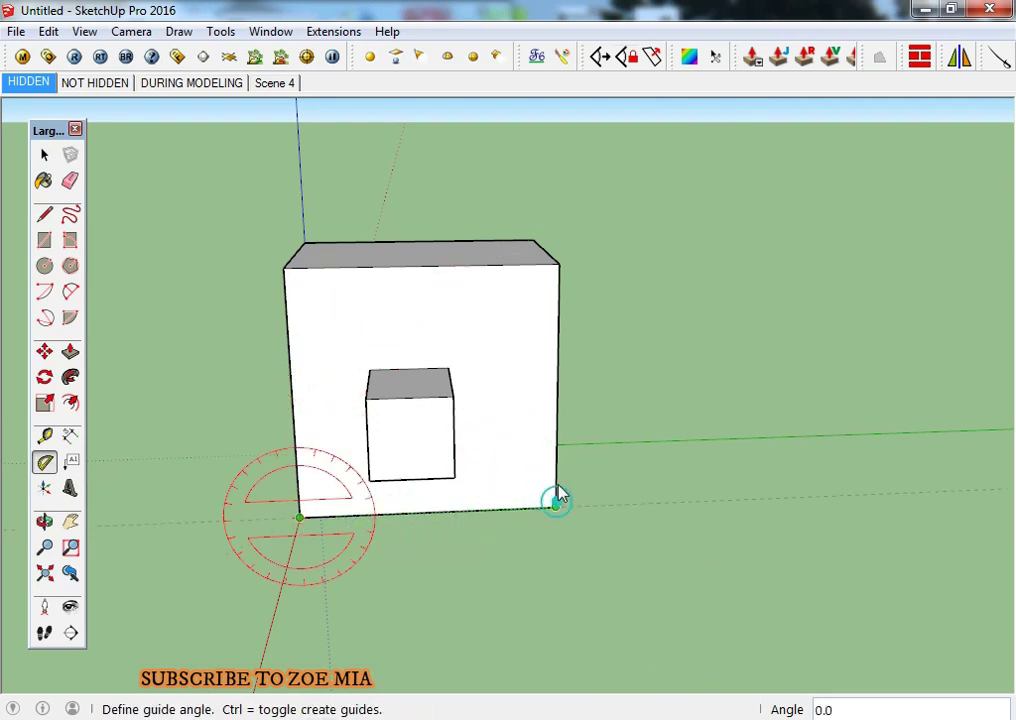
left_click(508, 348)
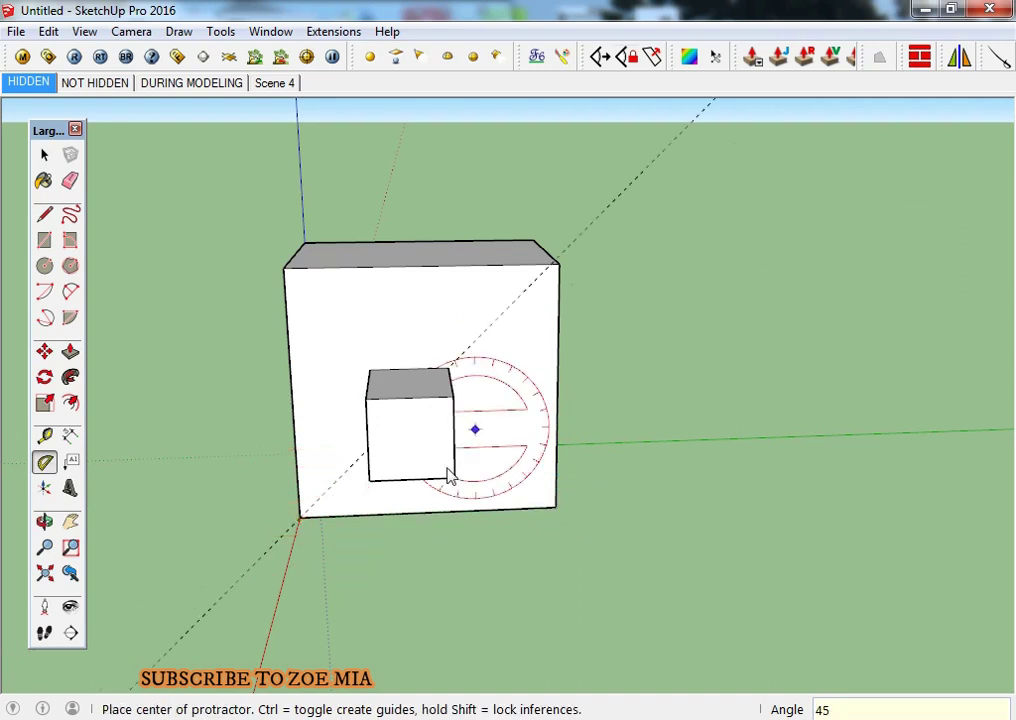
middle_click_drag(476, 427, 408, 386)
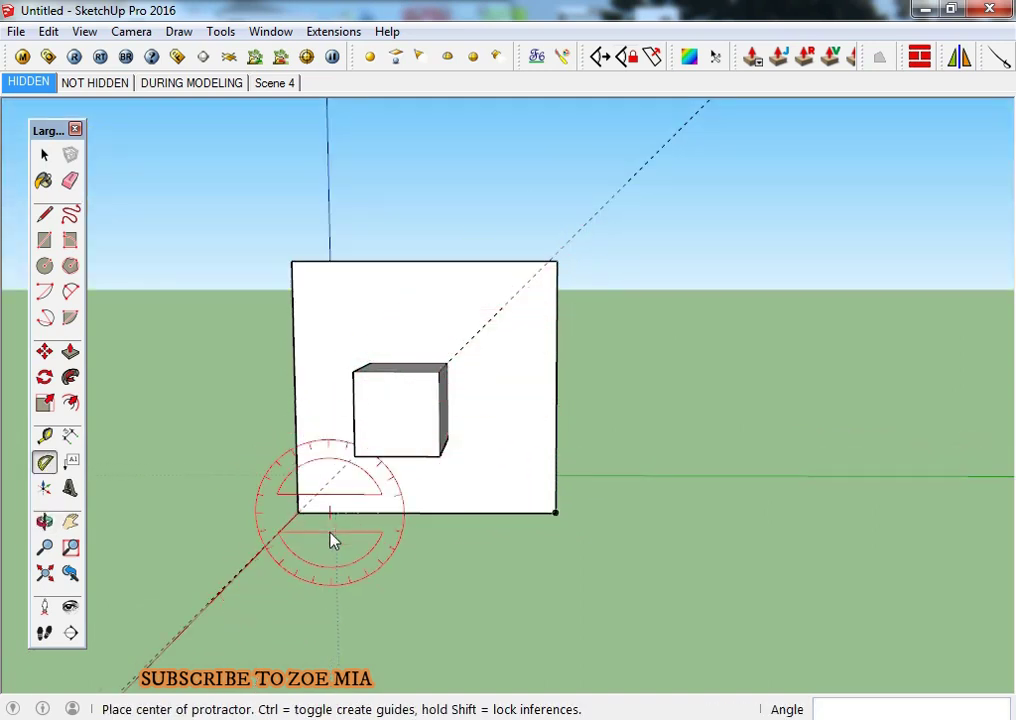
key("ctrl+z")
left_click(291, 262)
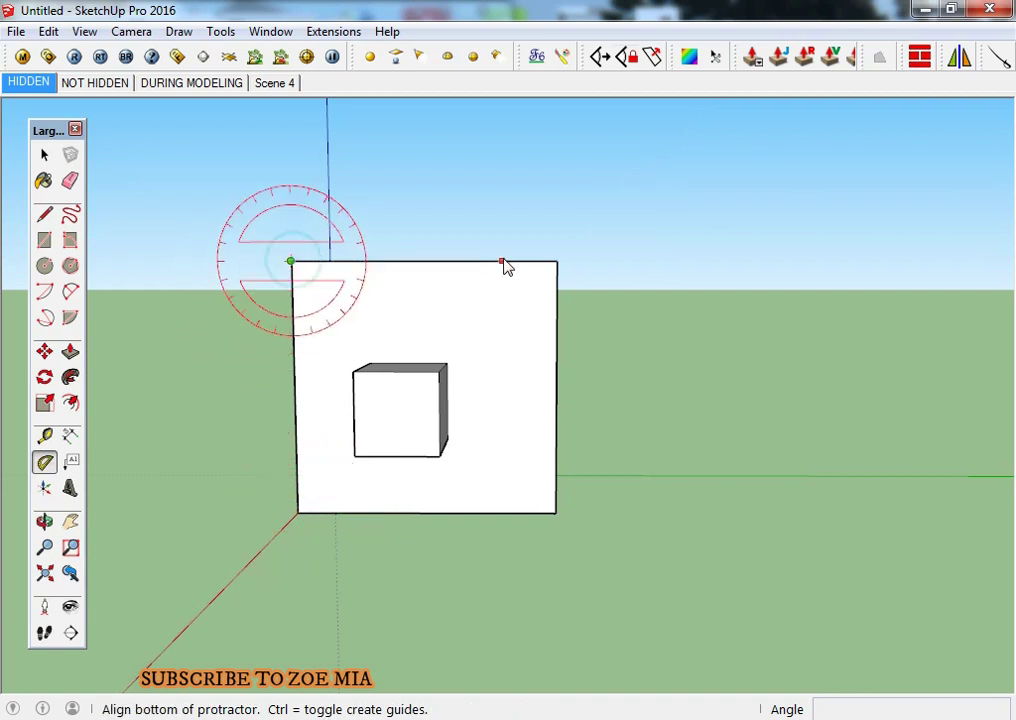
left_click(506, 261)
type("60")
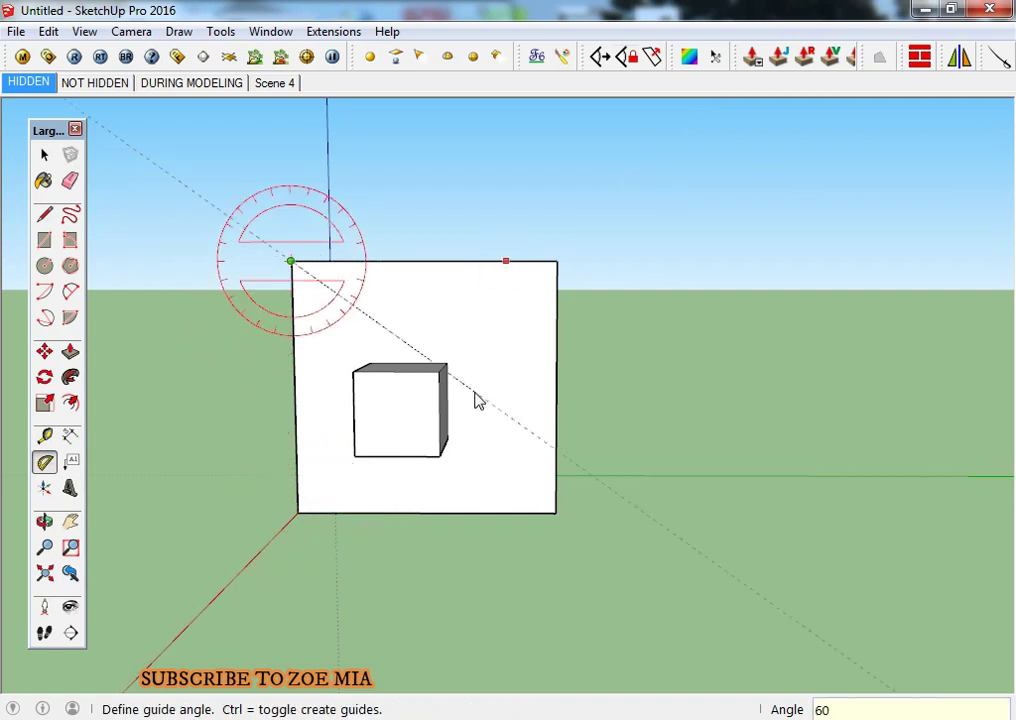
key("Return")
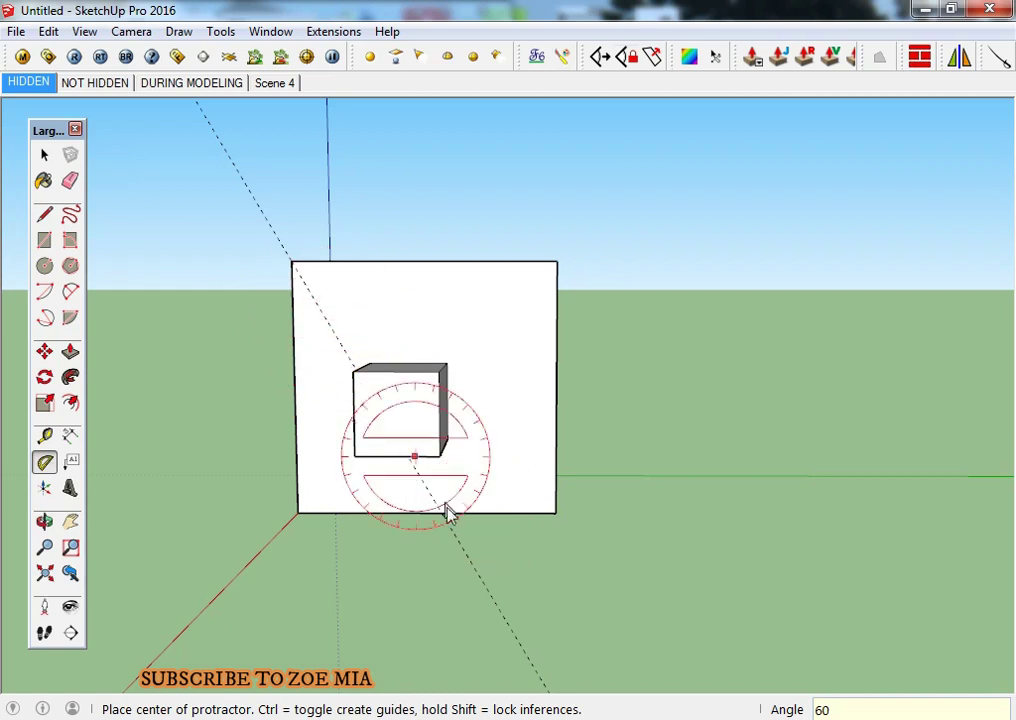
key("ctrl+z")
Attach a leader label reading 'BOX' to the slab's lower-right corner, placed off to the right.
left_click(70, 463)
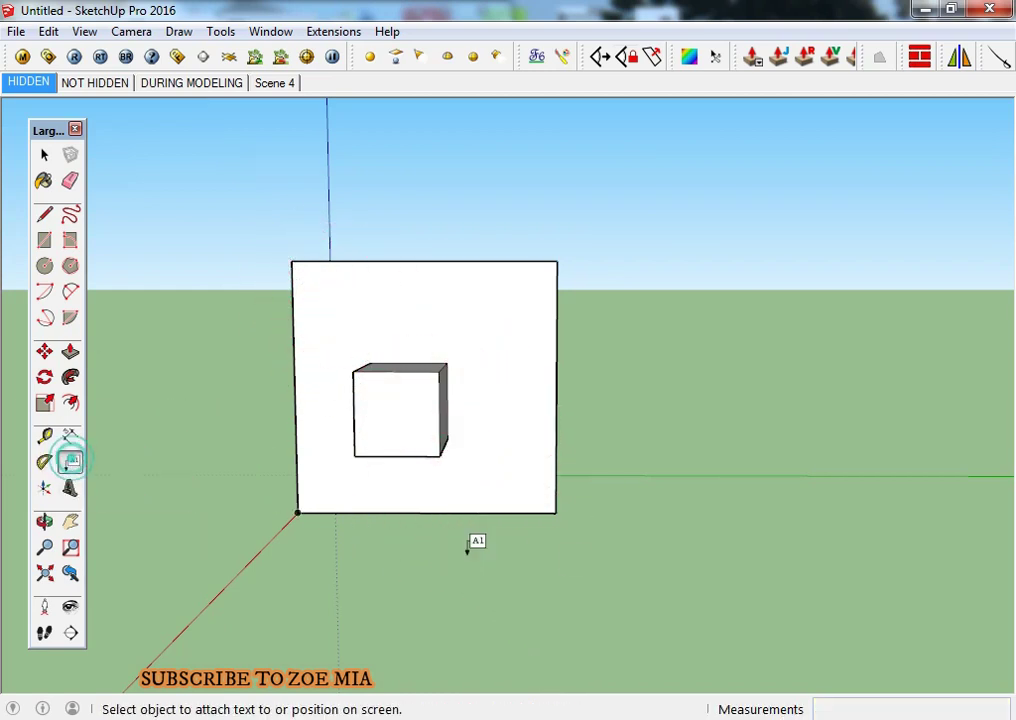
left_click(556, 494)
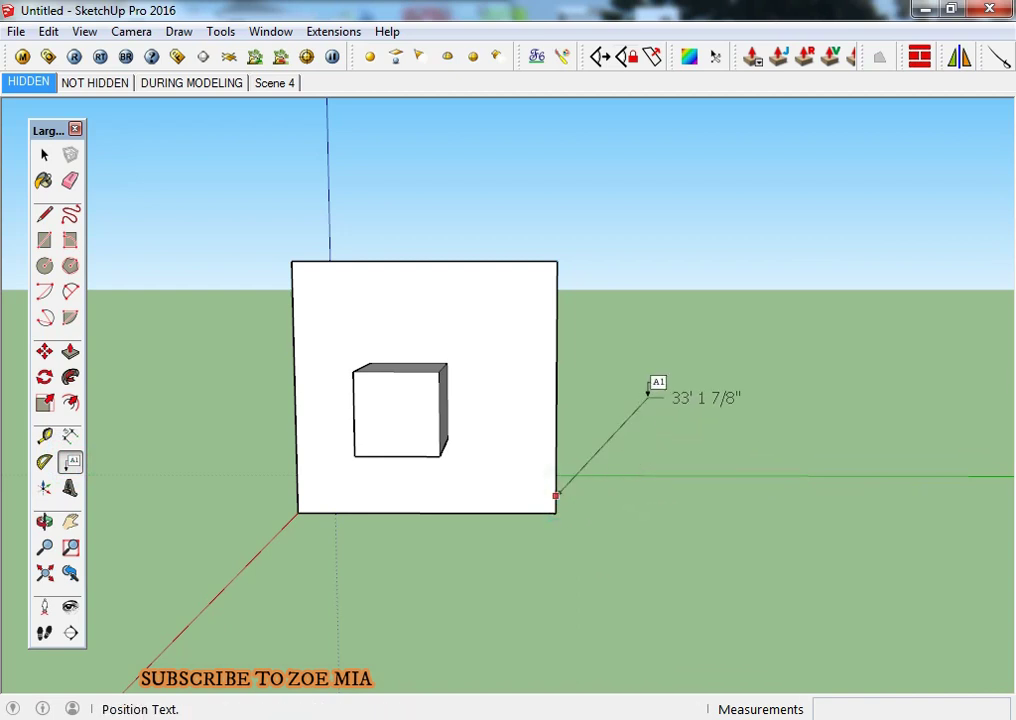
left_click(650, 391)
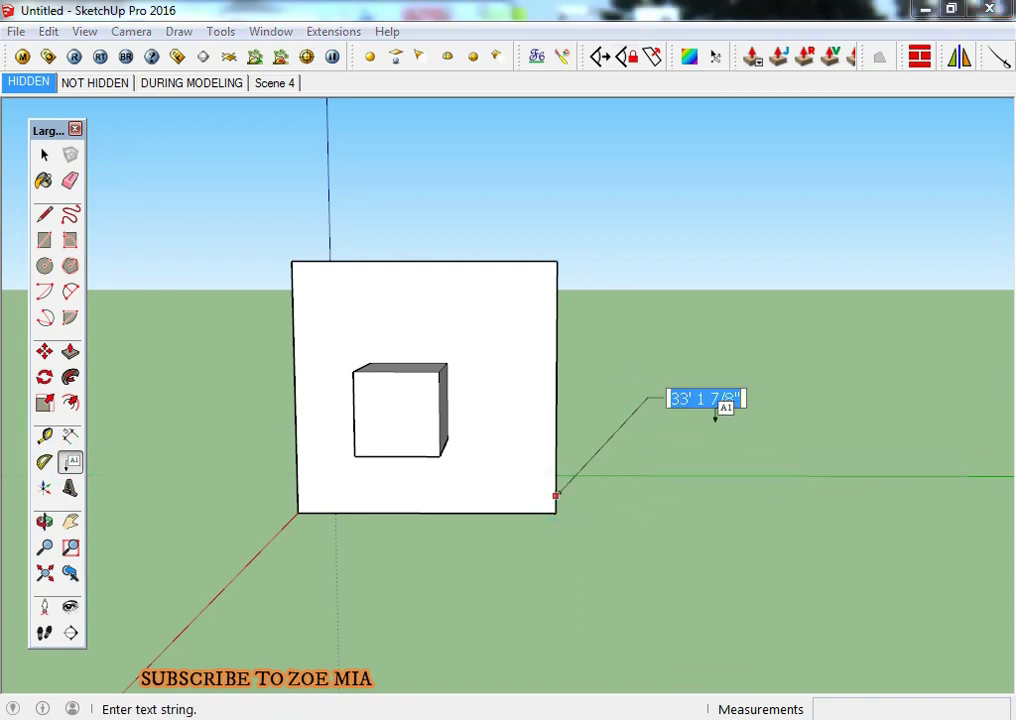
type("BOX")
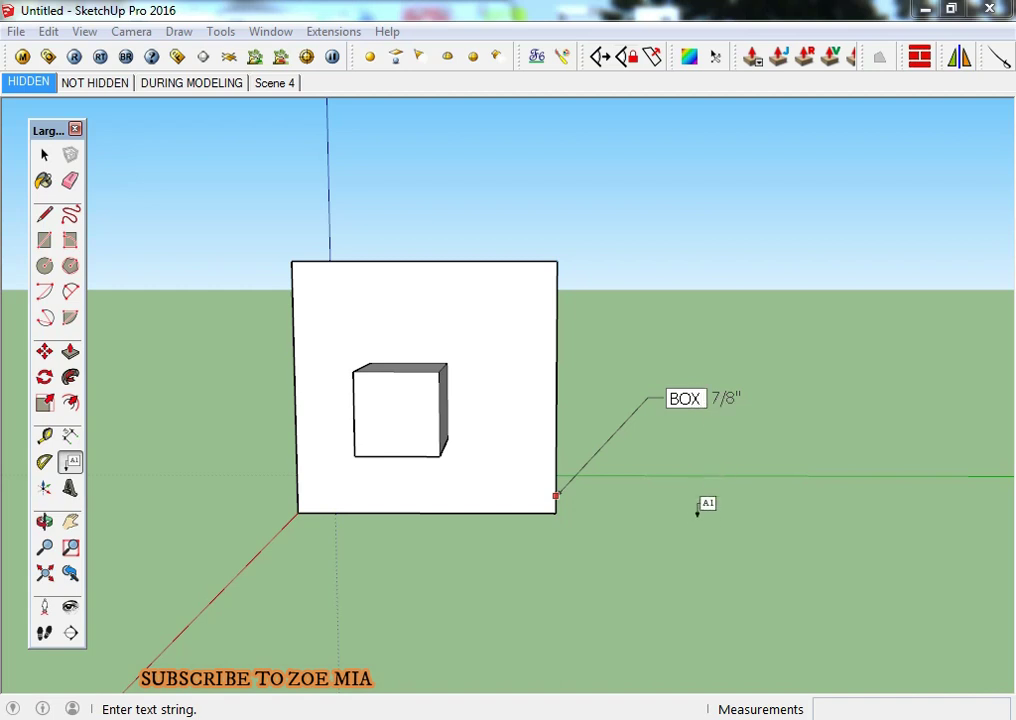
left_click(697, 511)
mouse_move(630, 500)
middle_mouse_down()
mouse_move(853, 485)
mouse_move(1011, 533)
mouse_move(596, 478)
mouse_move(457, 497)
mouse_move(649, 490)
mouse_move(592, 499)
mouse_move(597, 587)
mouse_move(603, 500)
middle_mouse_up()
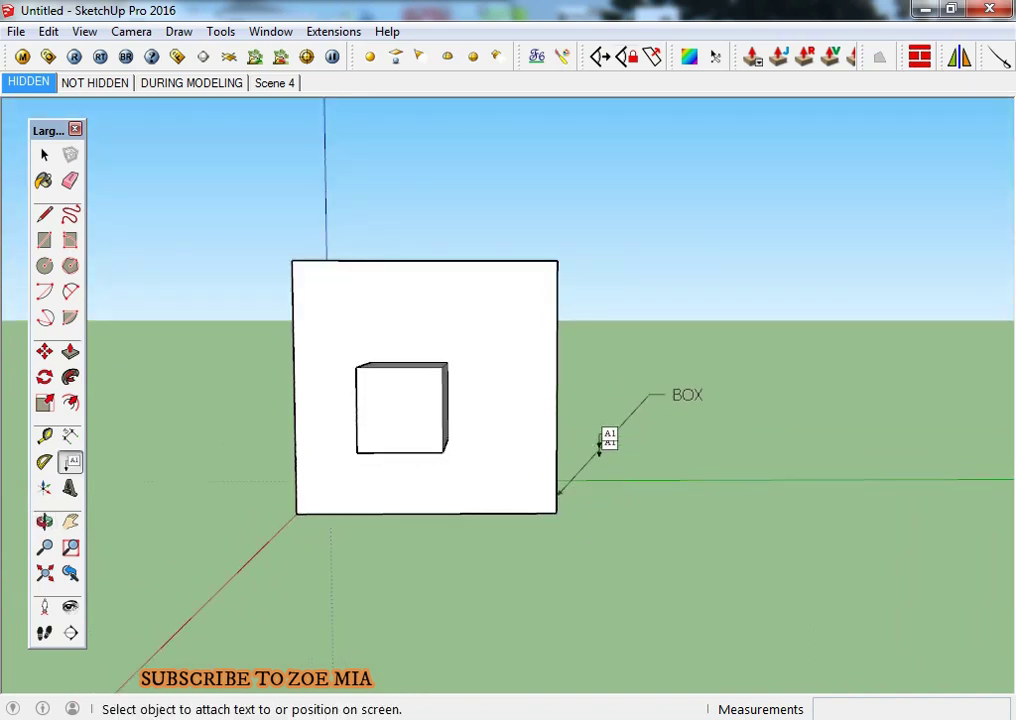
key("space")
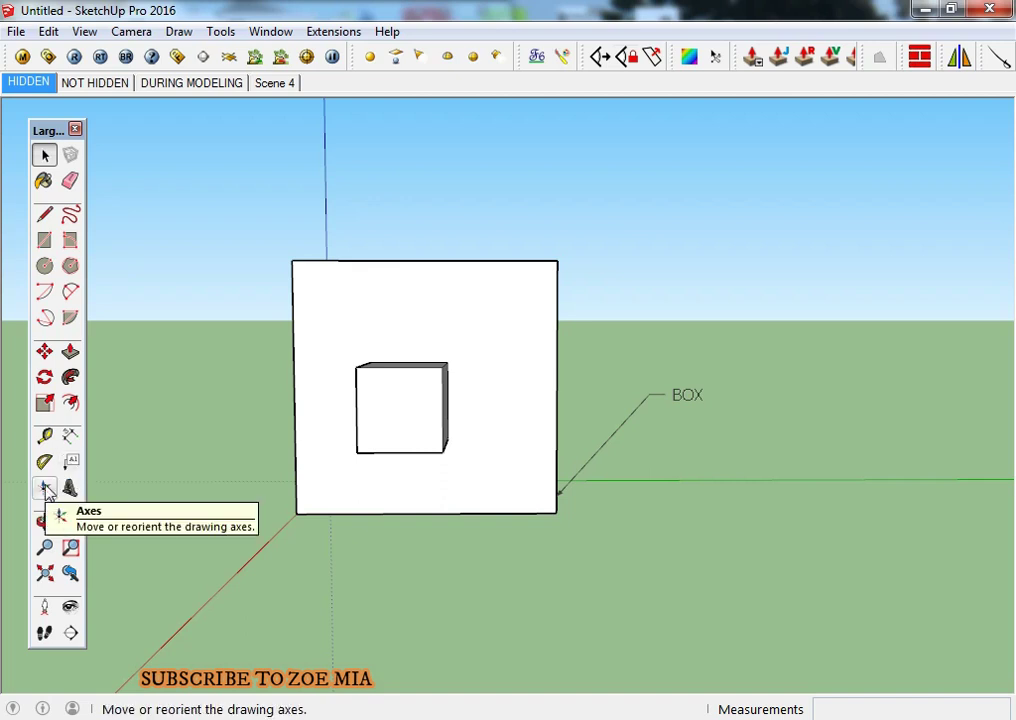
Draw a rectangle on the ground beside the slab and push/pull it up into a small box.
middle_click_drag(390, 424, 315, 367)
key("r")
left_click(434, 447)
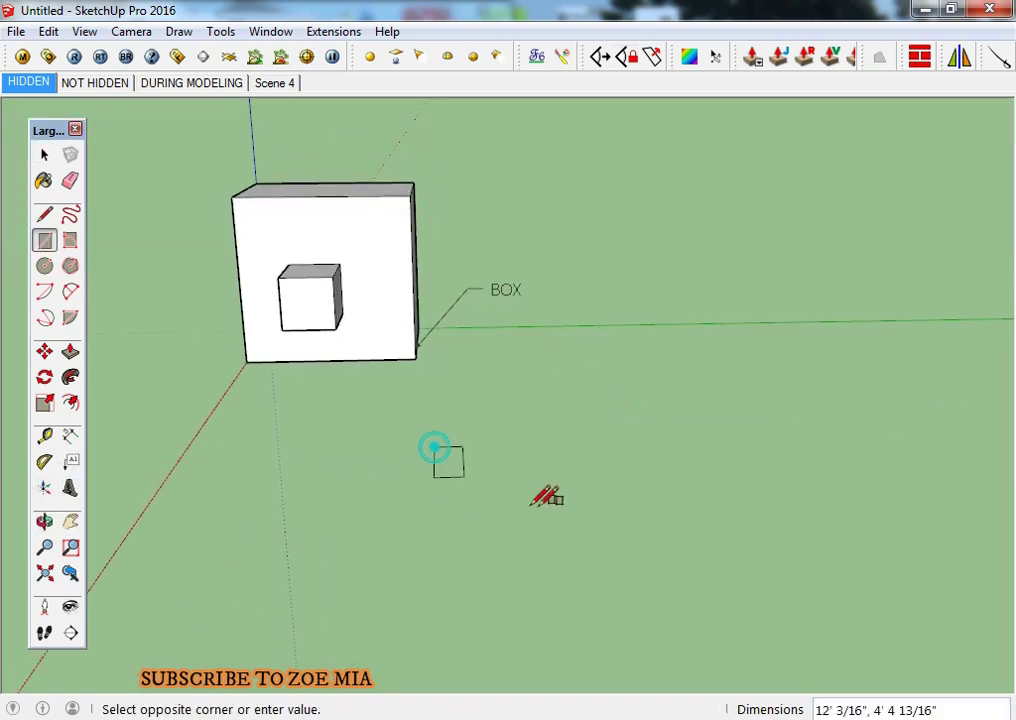
left_click(540, 508)
key("space")
key("p")
left_click_drag(488, 494, 485, 460)
key("space")
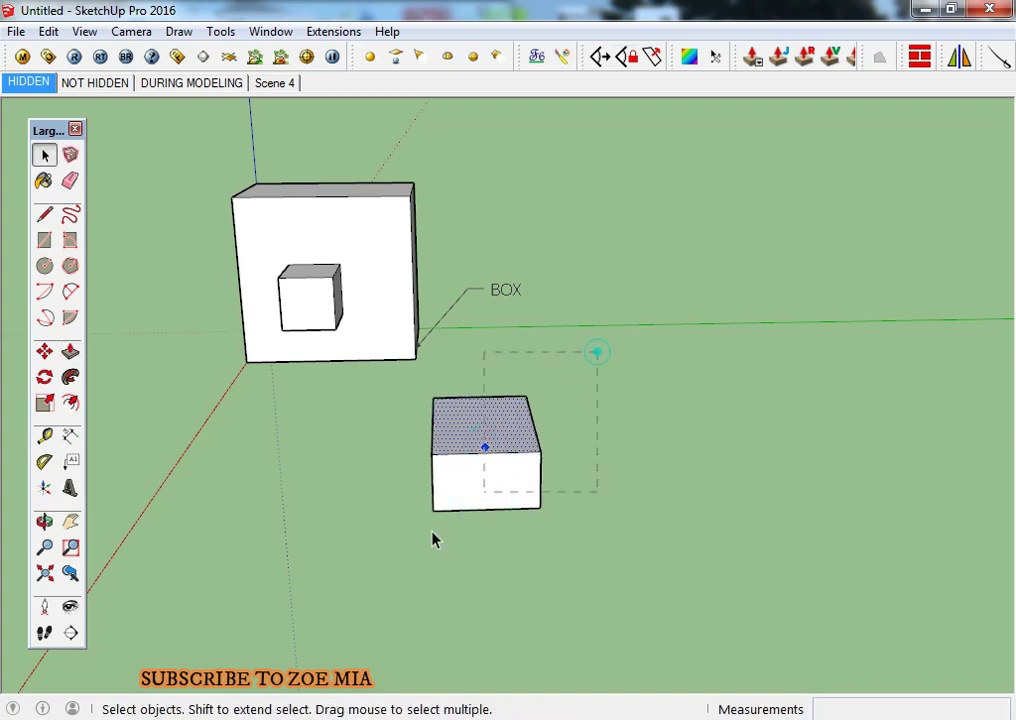
Select the whole new box, make it a group, and open the group for editing.
left_click_drag(433, 540, 381, 574)
middle_click_drag(381, 574, 390, 558)
left_click_drag(356, 401, 633, 651)
middle_click_drag(633, 651, 431, 570)
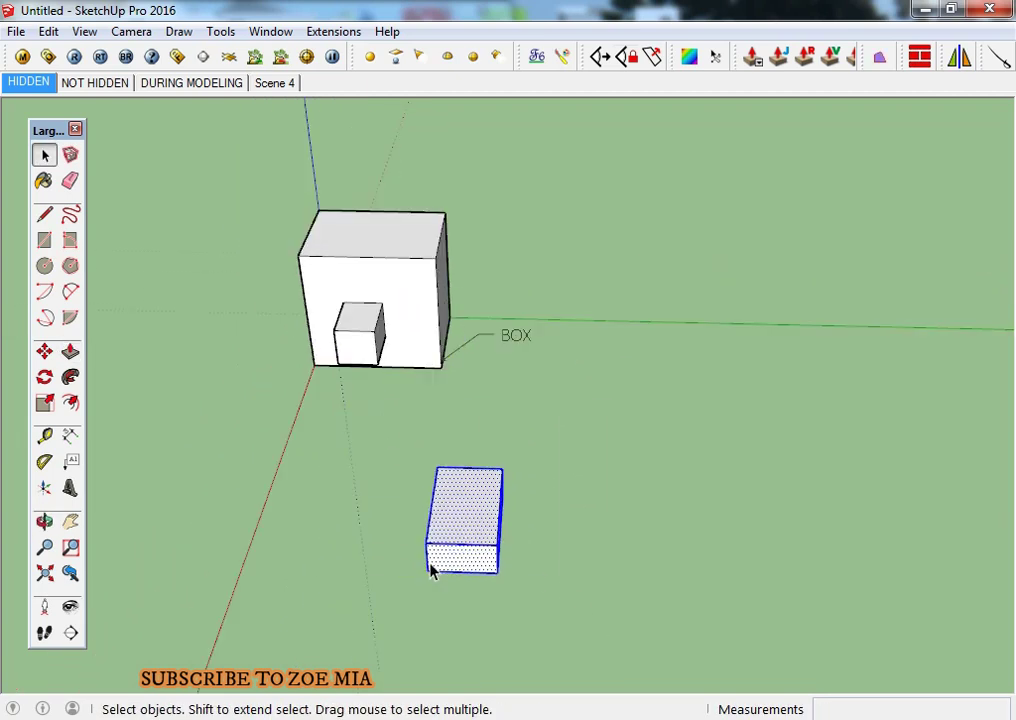
right_click(452, 540)
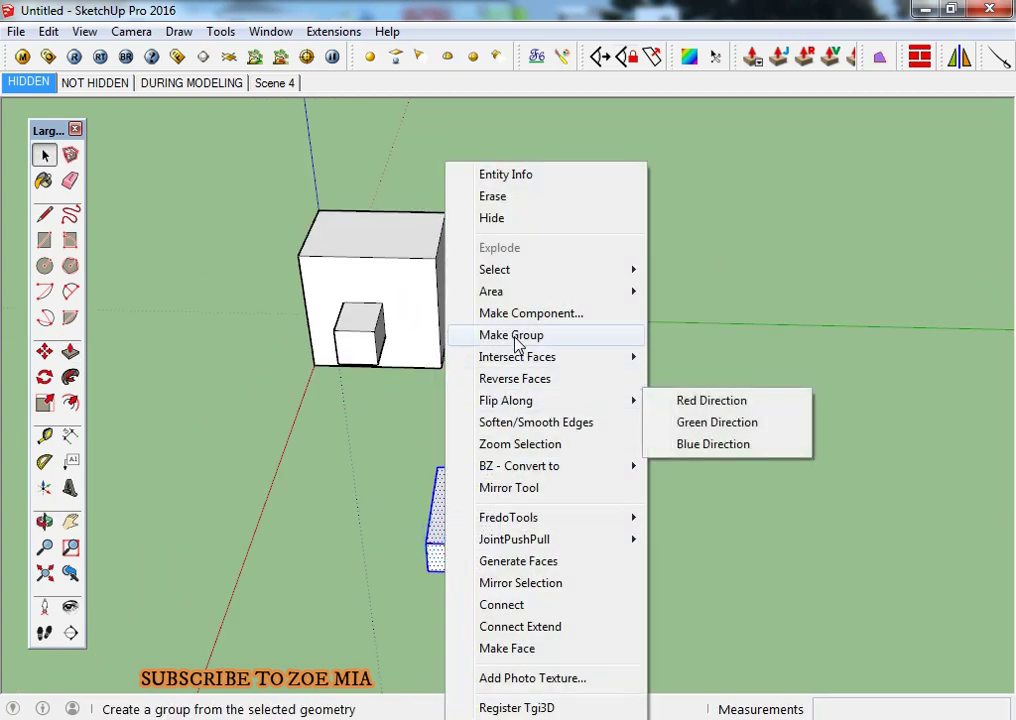
left_click(517, 334)
double_click(474, 517)
scroll(438, 540, "up", 3)
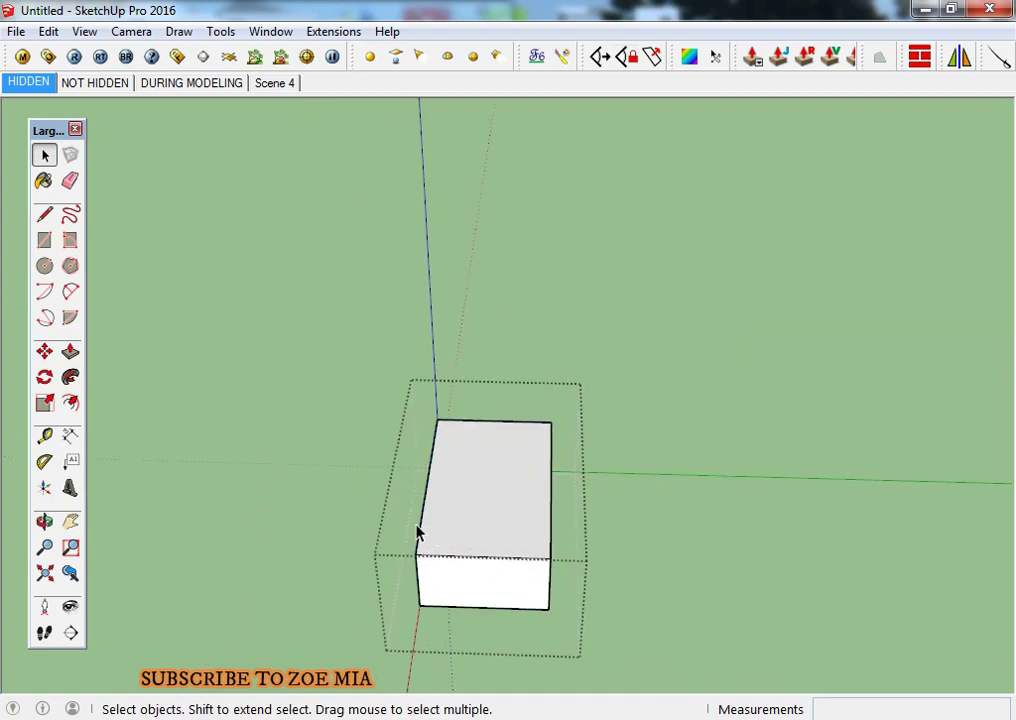
middle_click_drag(418, 533, 445, 525)
Move the group's axes origin to a lower box corner, aligning red and green axes along its edges.
left_click(44, 487)
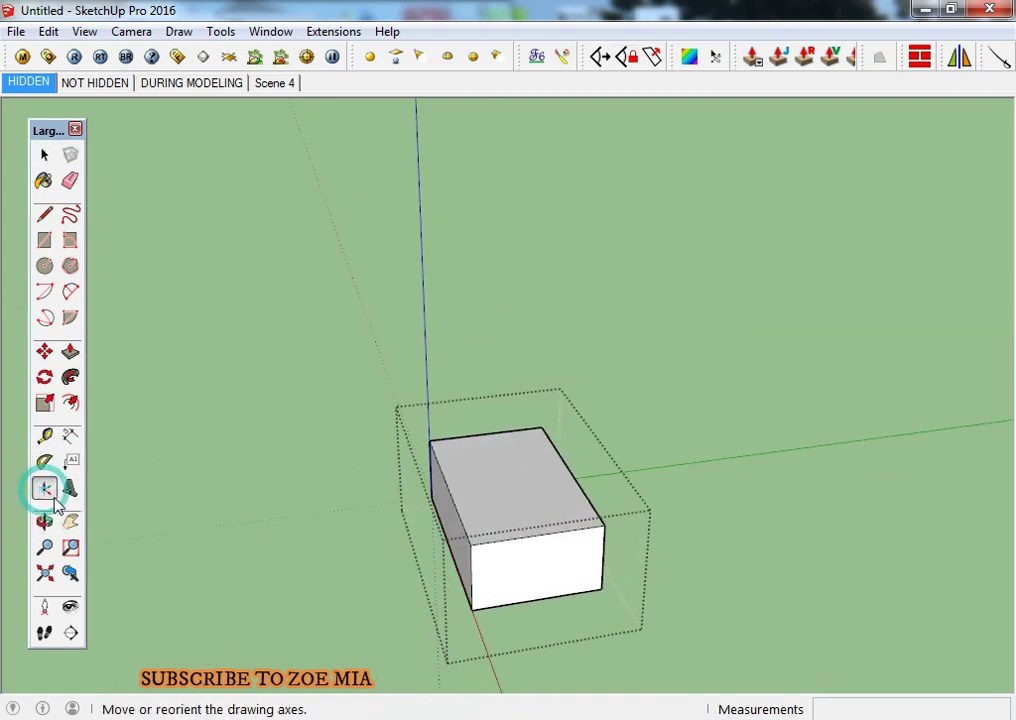
left_click(602, 591)
middle_click_drag(606, 594, 370, 570)
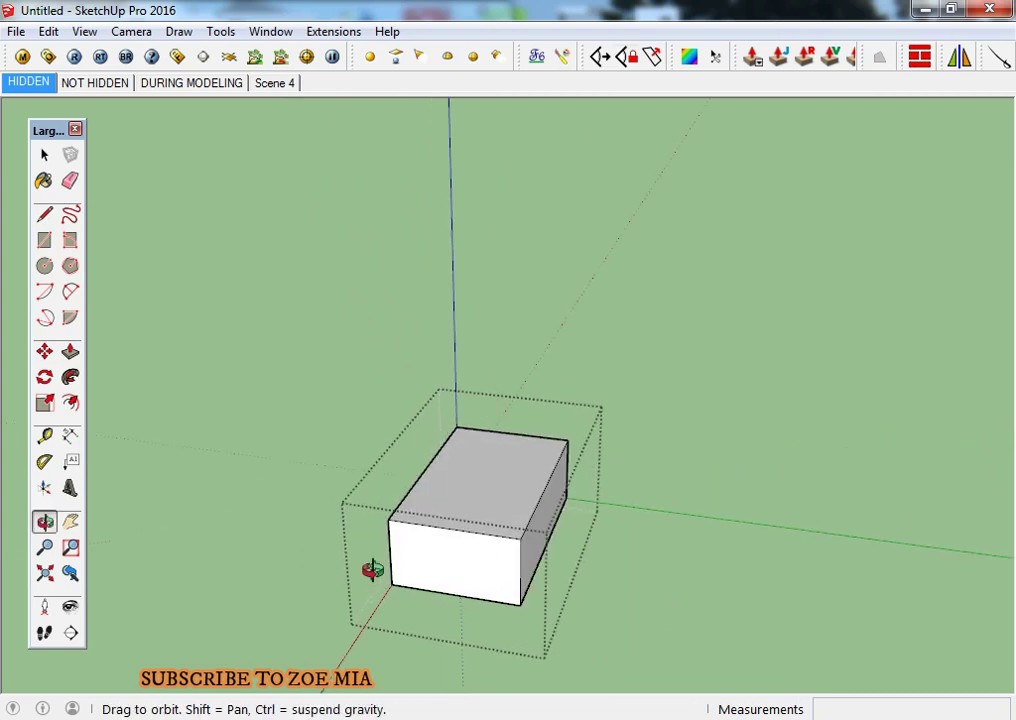
left_click(455, 598)
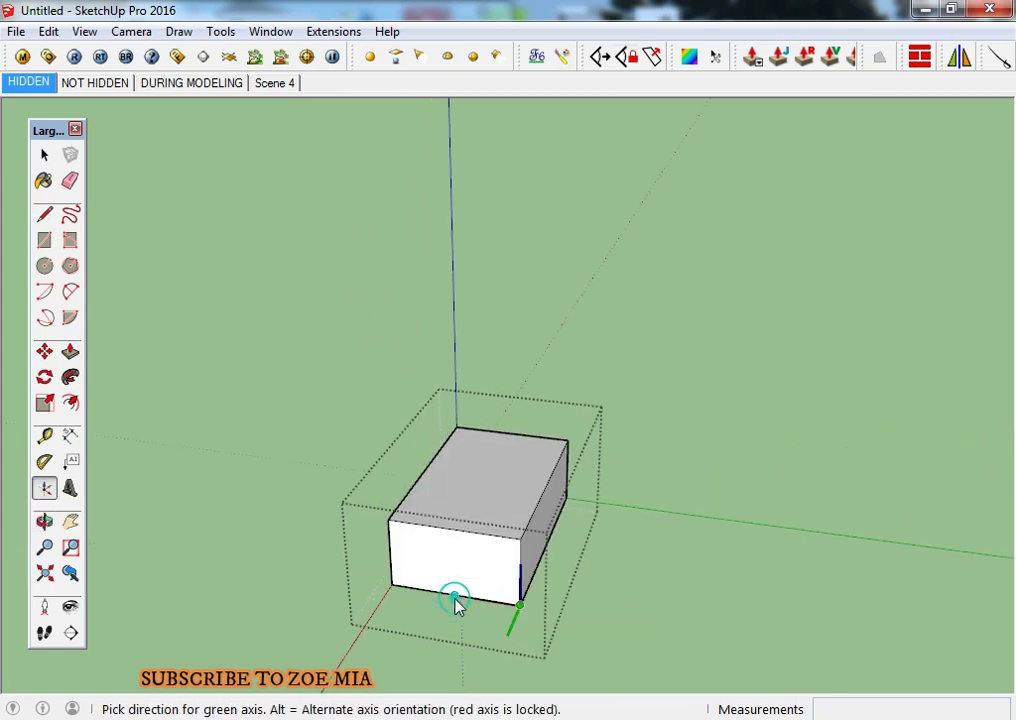
left_click(544, 562)
mouse_move(469, 585)
middle_mouse_down()
mouse_move(671, 420)
mouse_move(350, 460)
mouse_move(537, 553)
mouse_move(567, 581)
mouse_move(420, 572)
mouse_move(333, 540)
mouse_move(472, 621)
mouse_move(537, 567)
middle_mouse_up()
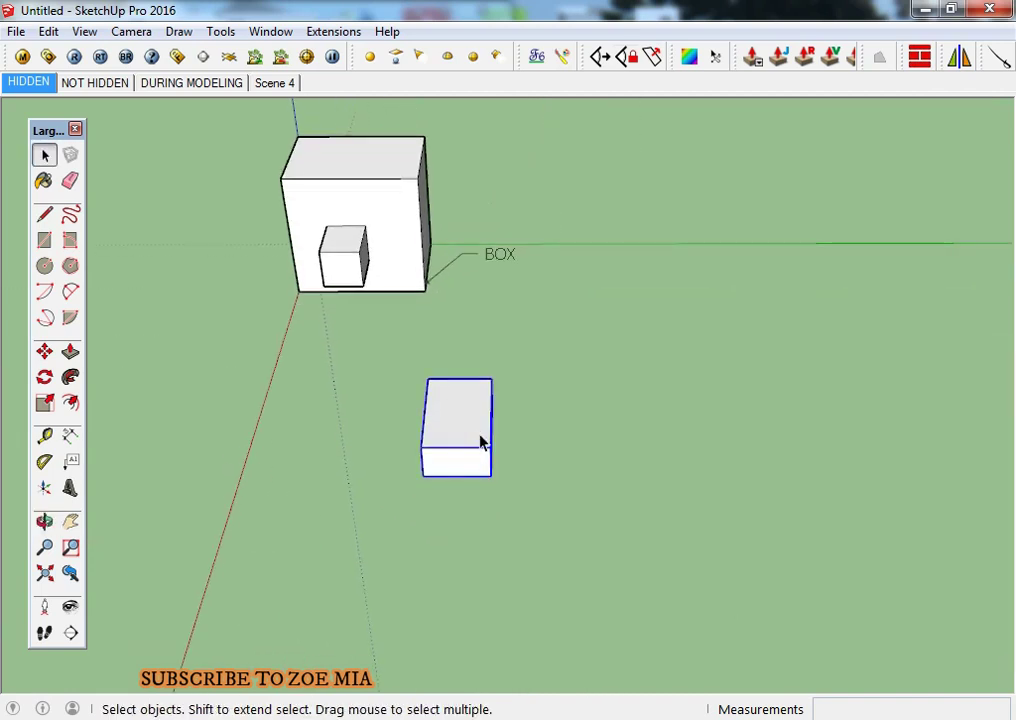
Copy the box with Move plus Ctrl and drop the copy to its right.
key("m")
key("ctrl")
left_click(472, 528)
left_click(594, 531)
key("space")
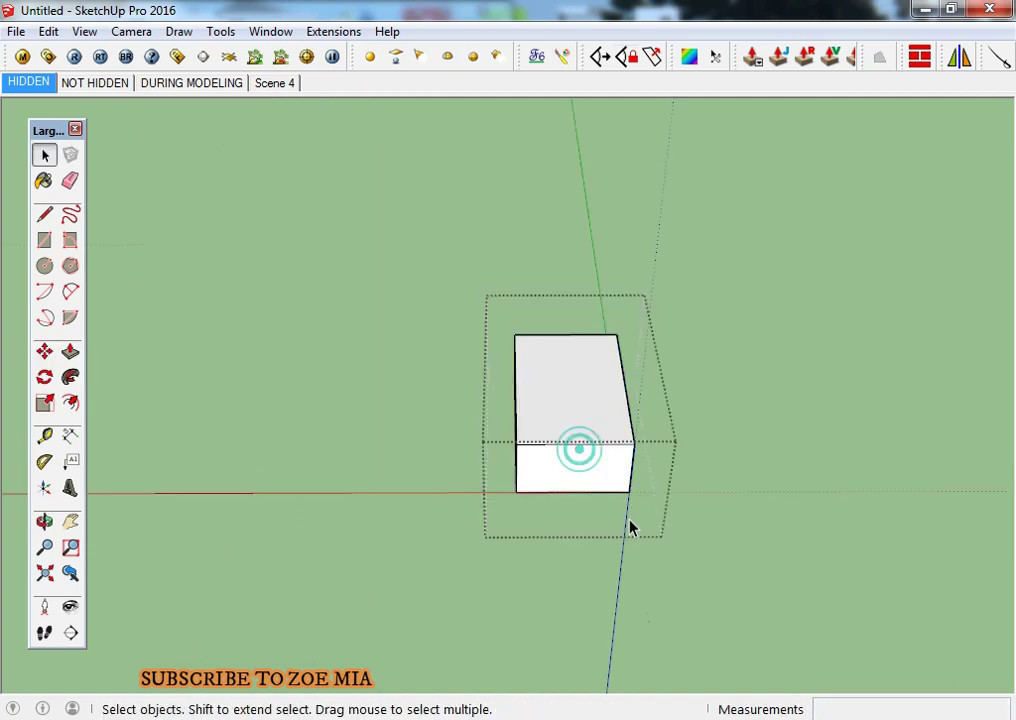
Reset the axes at the box's lower-left corner, then select both boxes and start 3D Text.
left_click(44, 487)
left_click(516, 492)
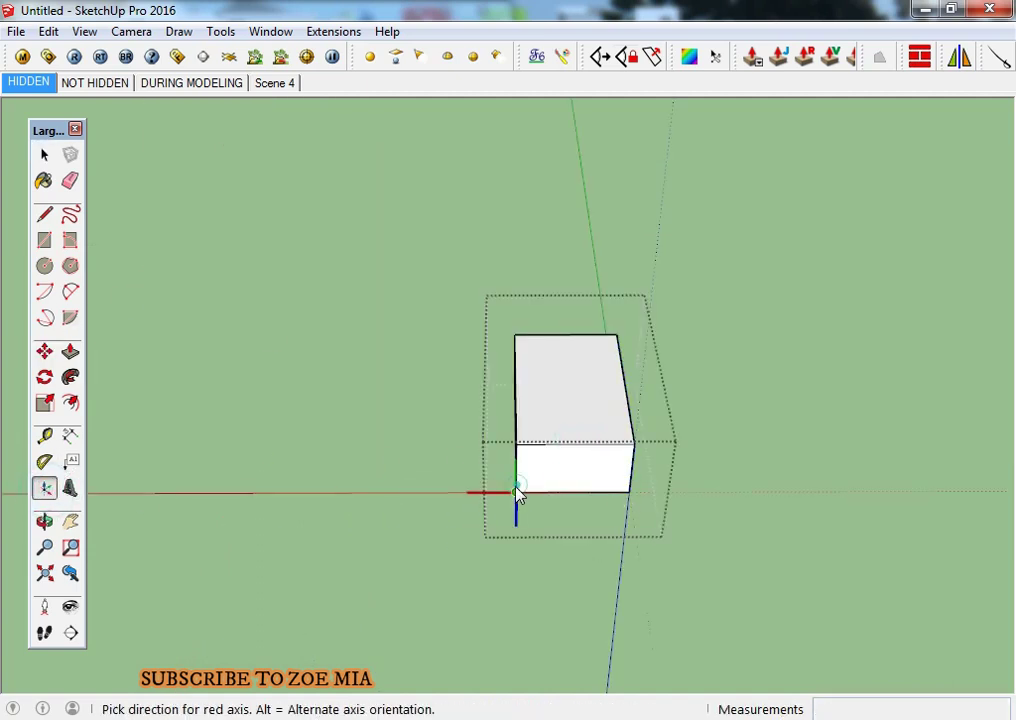
middle_click_drag(516, 492, 585, 438)
left_click(516, 429)
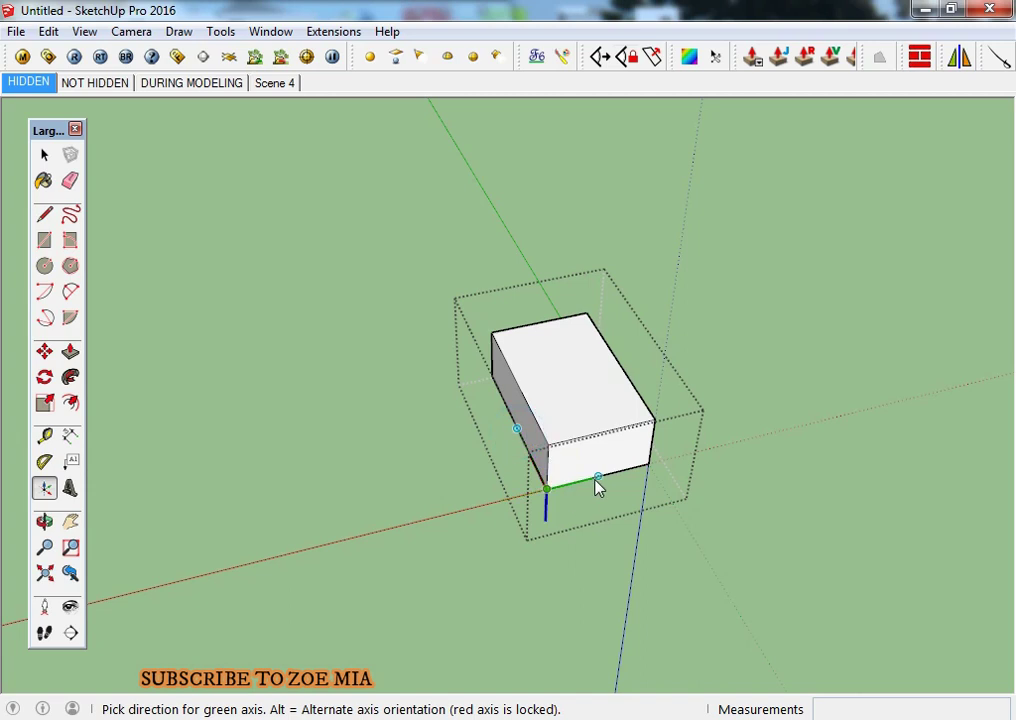
left_click(549, 447)
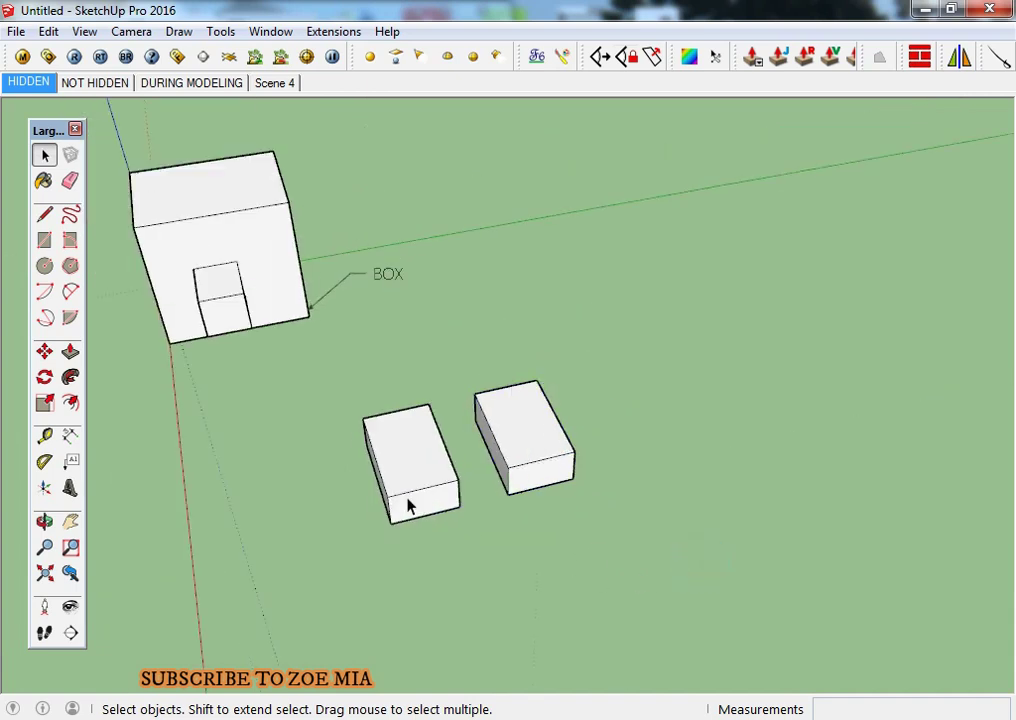
left_click_drag(603, 393, 249, 585)
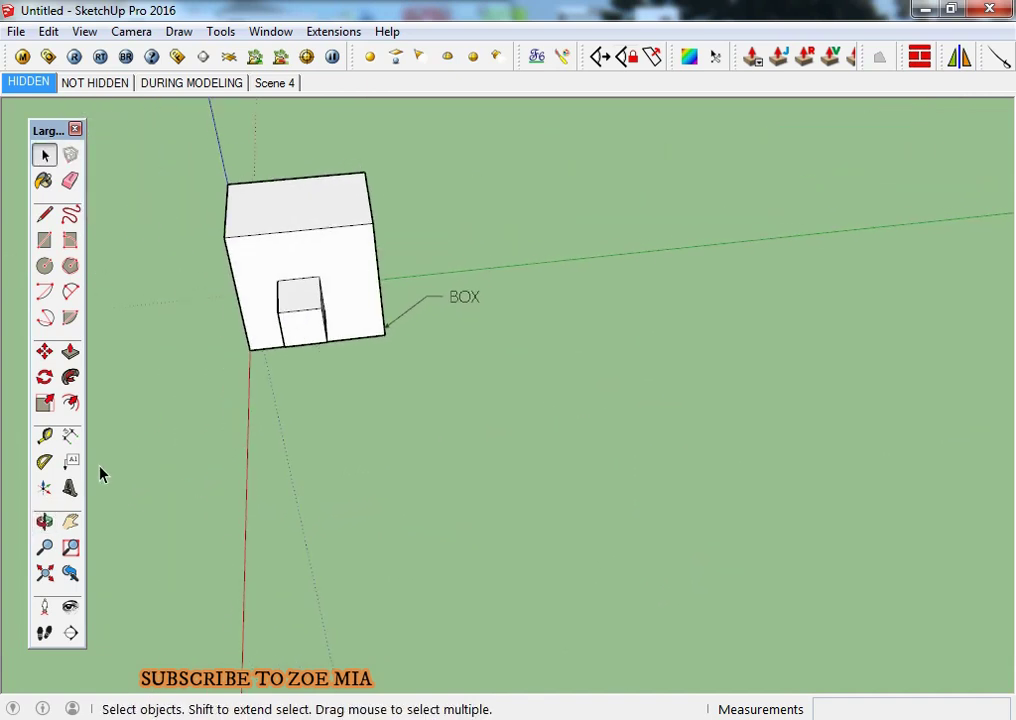
left_click(68, 484)
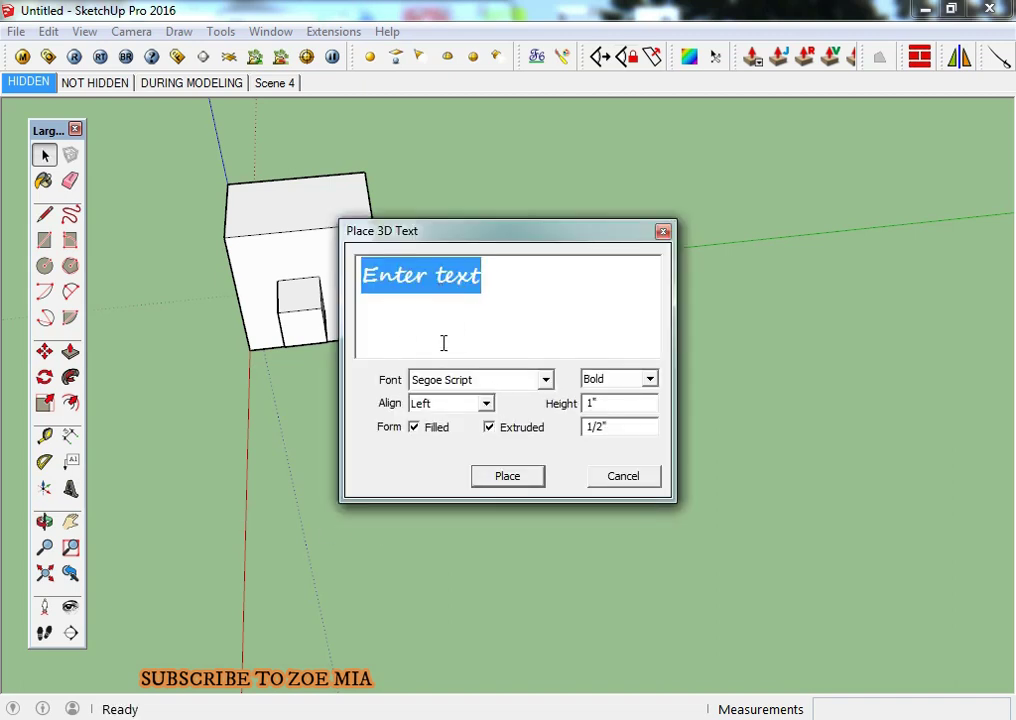
Enter the SUBSCRIBE MY CHANNEL text and set its font to Swis721 Blk BT.
type("SUBSCRIBE MY")
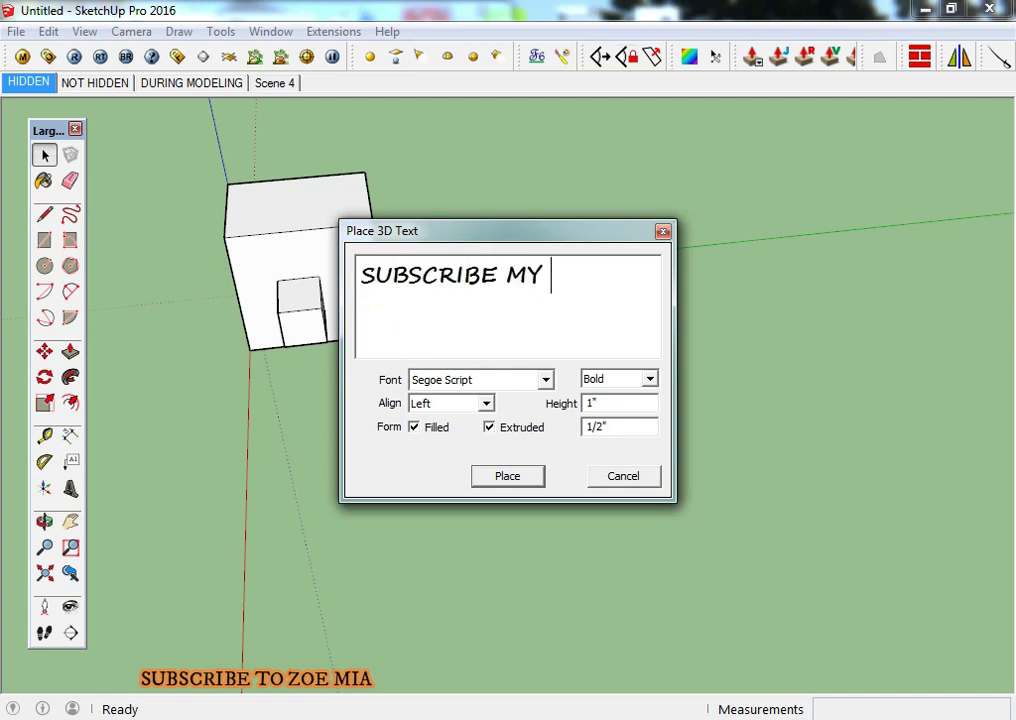
type("NEL")
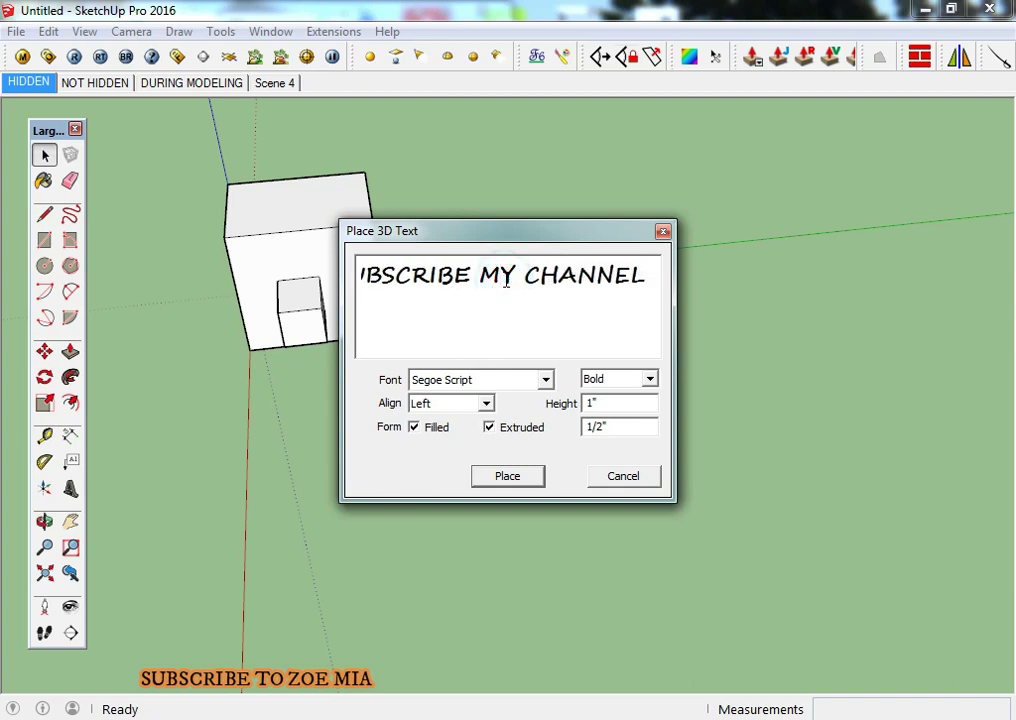
left_click_drag(630, 268, 347, 283)
left_click(528, 387)
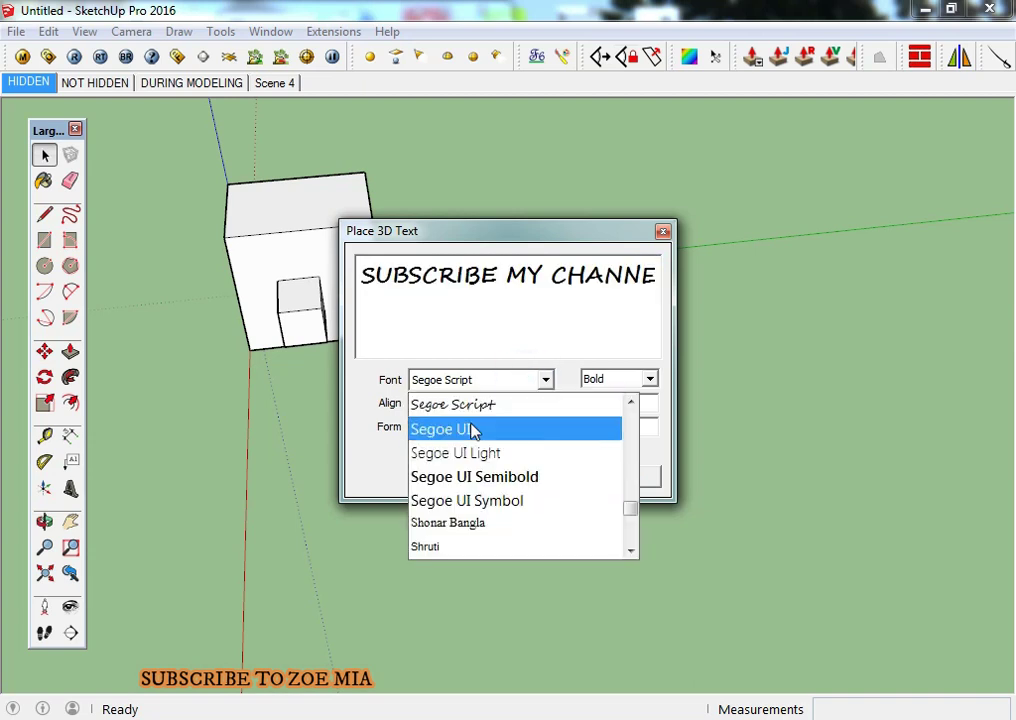
left_click(472, 426)
scroll(470, 427, "up", 1)
scroll(442, 392, "up", 1)
scroll(442, 392, "up", 1)
scroll(447, 395, "up", 1)
scroll(447, 395, "up", 1)
scroll(447, 395, "up", 1)
scroll(447, 395, "up", 1)
scroll(447, 395, "up", 1)
scroll(447, 395, "up", 2)
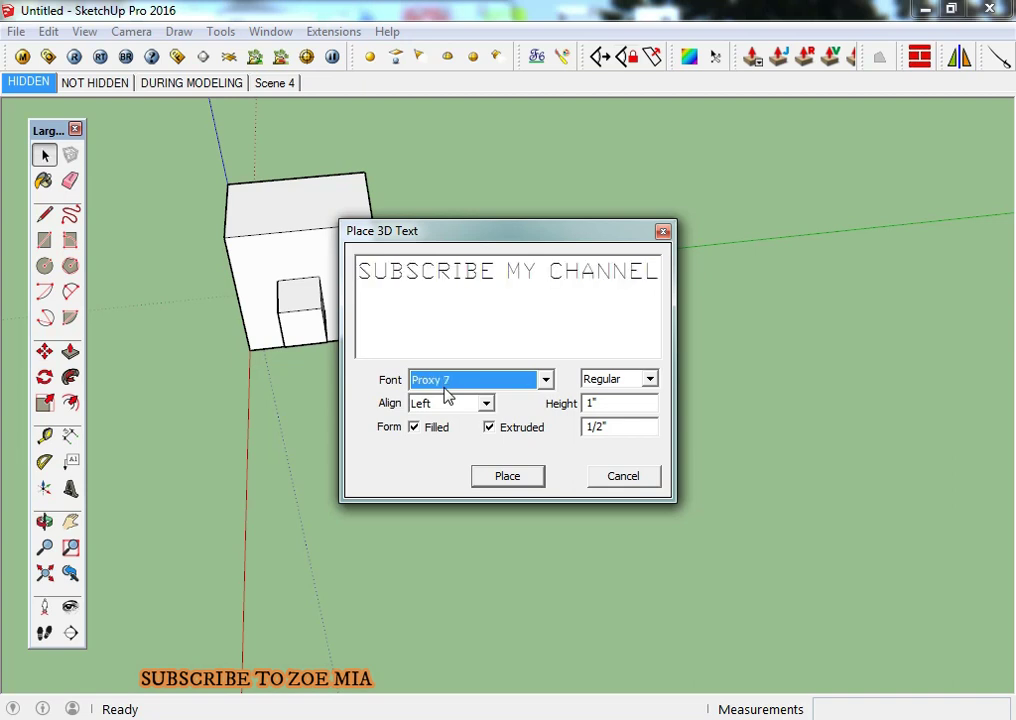
scroll(470, 404, "up", 7)
scroll(483, 395, "up", 2)
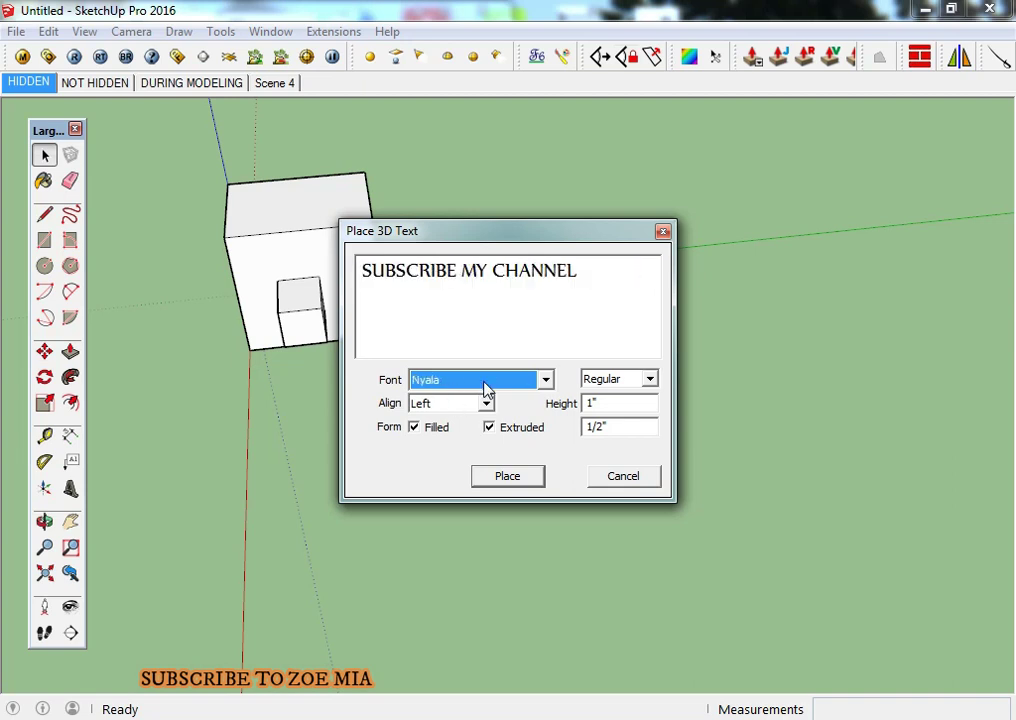
left_click(483, 388)
scroll(500, 480, "down", 5)
scroll(495, 473, "down", 6)
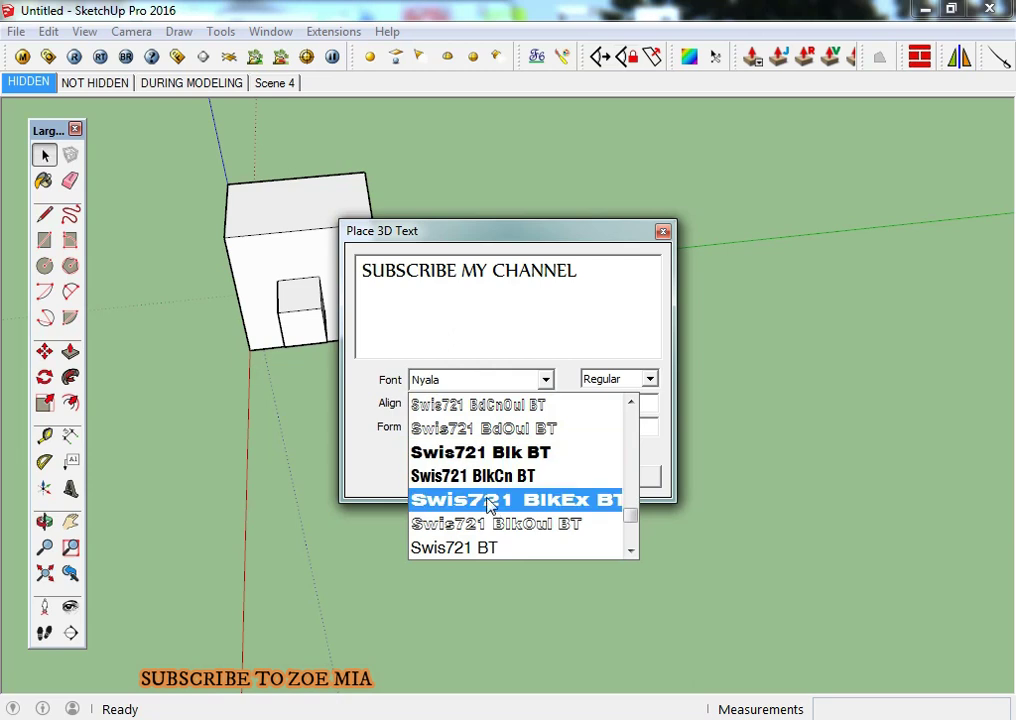
left_click(480, 450)
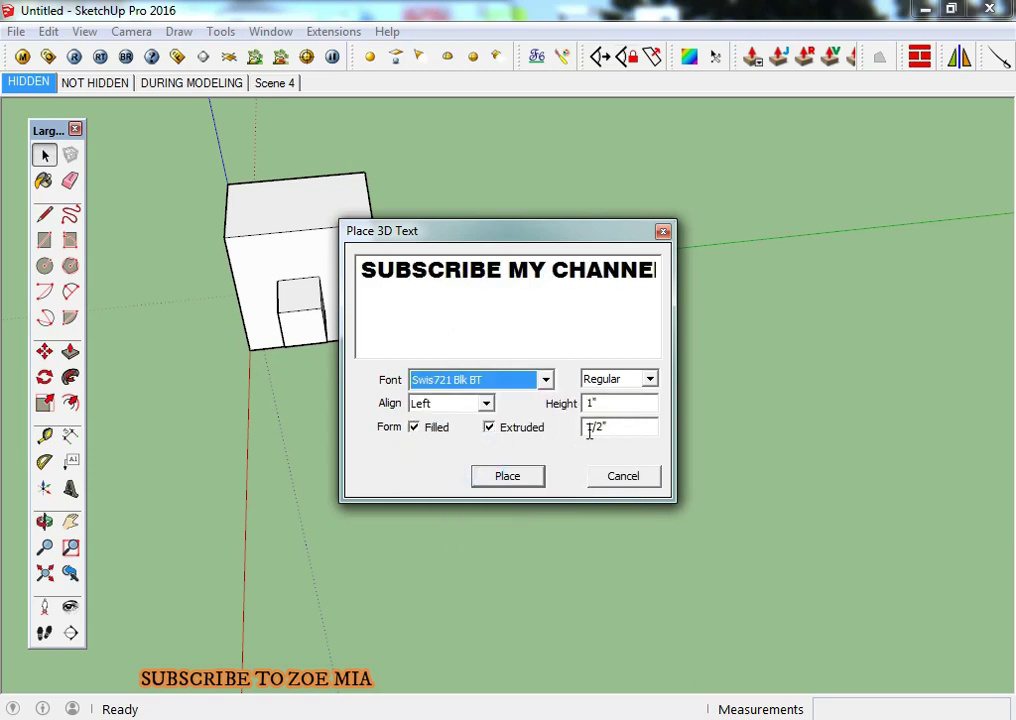
Place the styled 3D text down in the model.
left_click(508, 477)
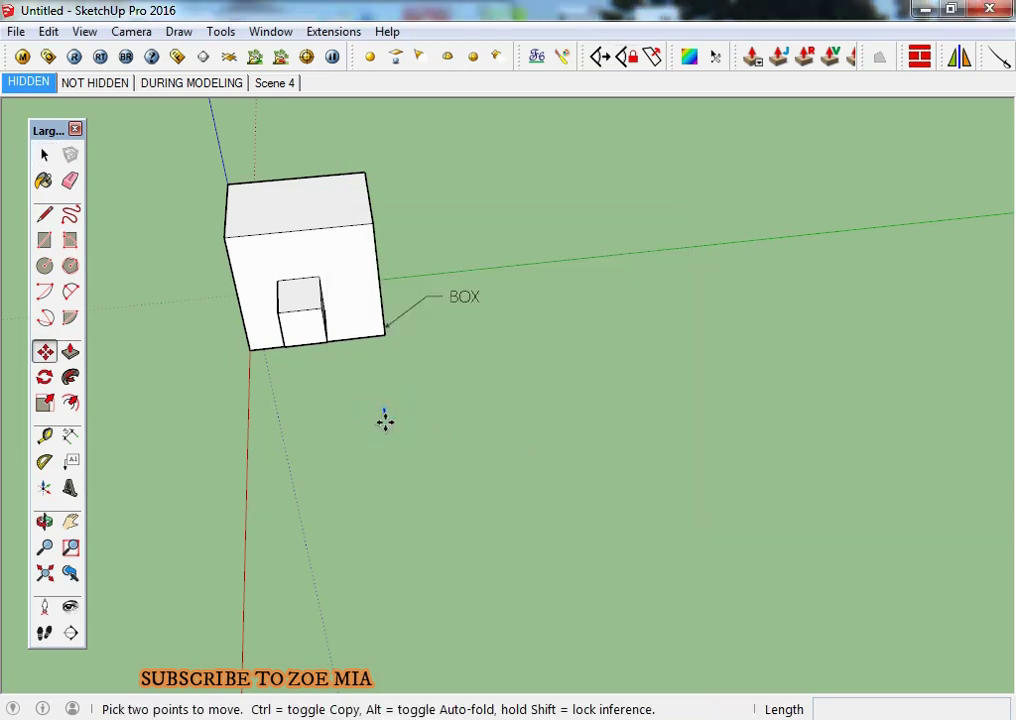
left_click(385, 421)
scroll(400, 428, "up", 5)
scroll(385, 430, "up", 5)
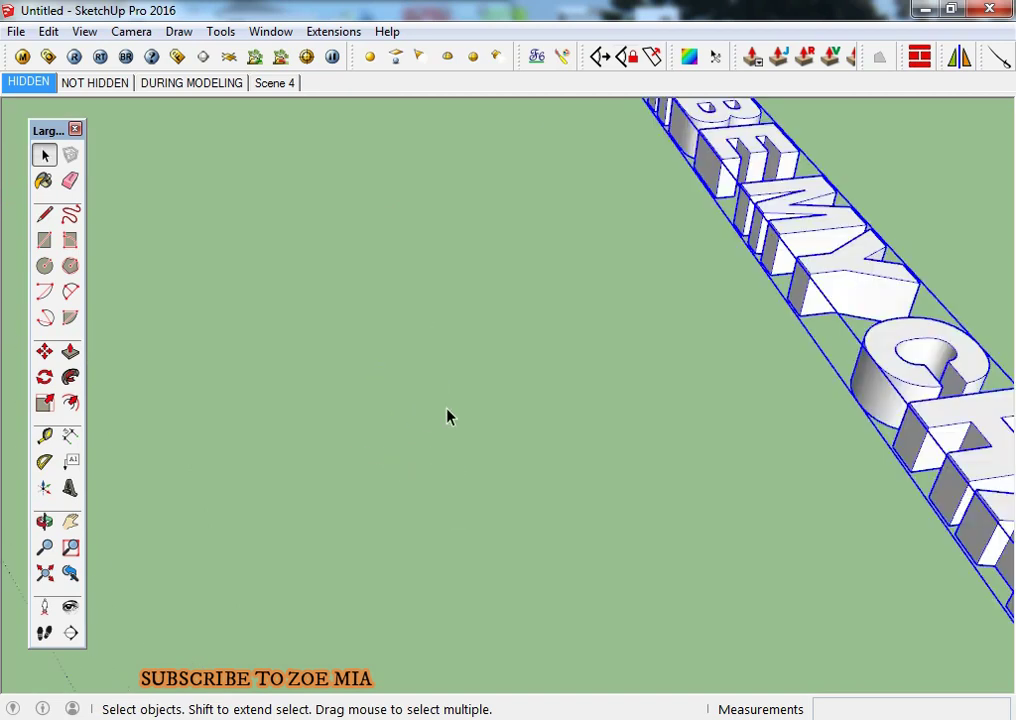
scroll(447, 416, "down", 5)
middle_click_drag(798, 449, 620, 440)
scroll(500, 350, "up", 3)
Scale the 3D text up uniformly, then delete it so only the box remains.
key("s")
left_click_drag(614, 437, 930, 438)
middle_click_drag(930, 438, 596, 577)
key("space")
middle_click_drag(452, 438, 484, 407)
key("Delete")
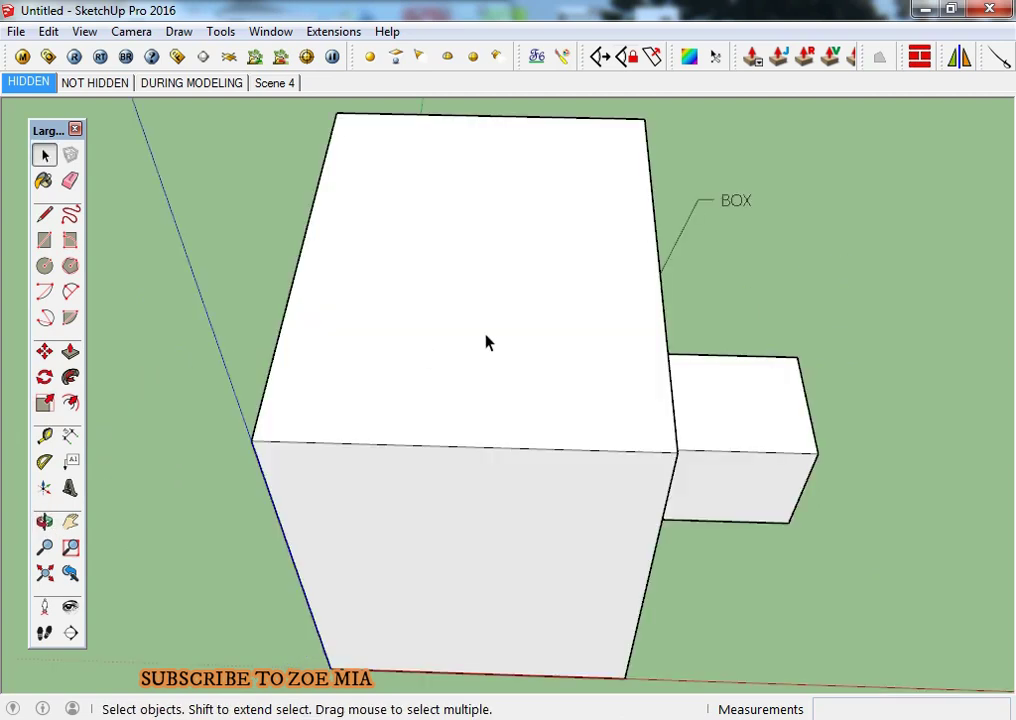
middle_click_drag(488, 340, 347, 386)
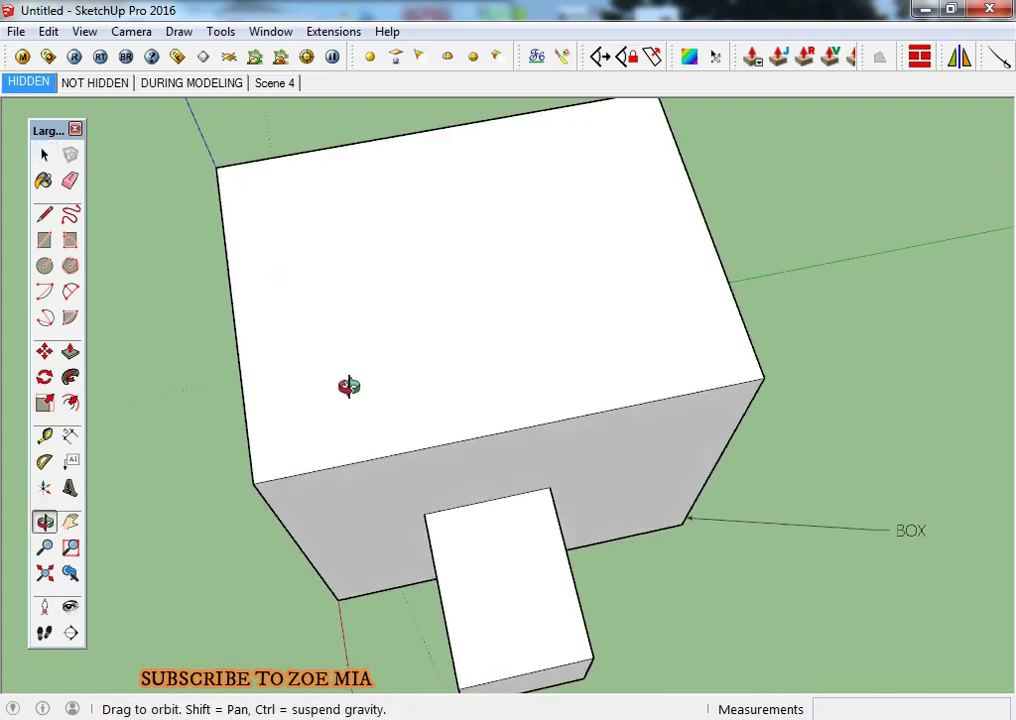
Place 'Enter text' 3D lettering in Swis721 Blk BT on the model after correcting the invalid height.
left_click(70, 488)
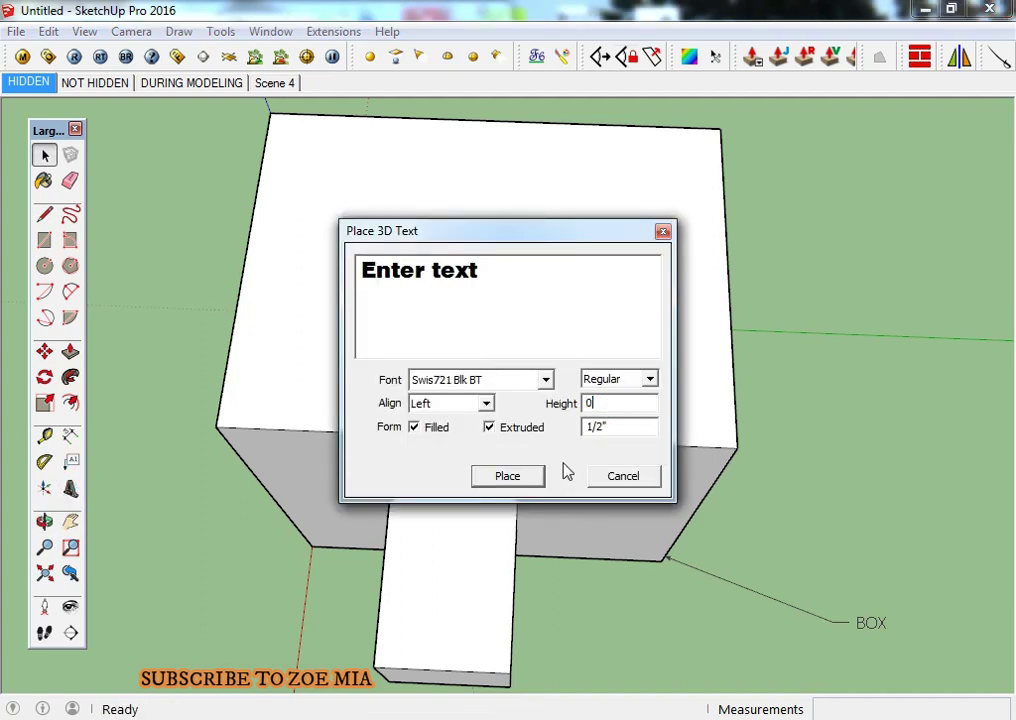
left_click(511, 481)
left_click(581, 415)
left_click(507, 476)
left_click(429, 299)
scroll(435, 306, "up", 5)
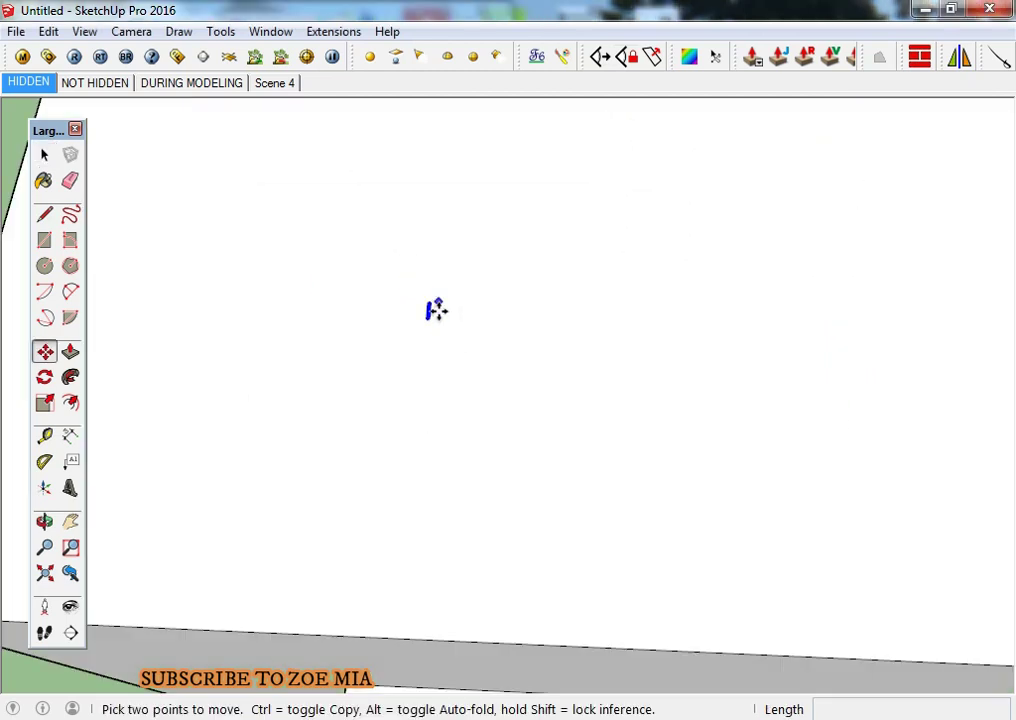
key("space")
scroll(420, 307, "up", 3)
scroll(426, 331, "up", 3)
middle_click_drag(515, 365, 427, 466)
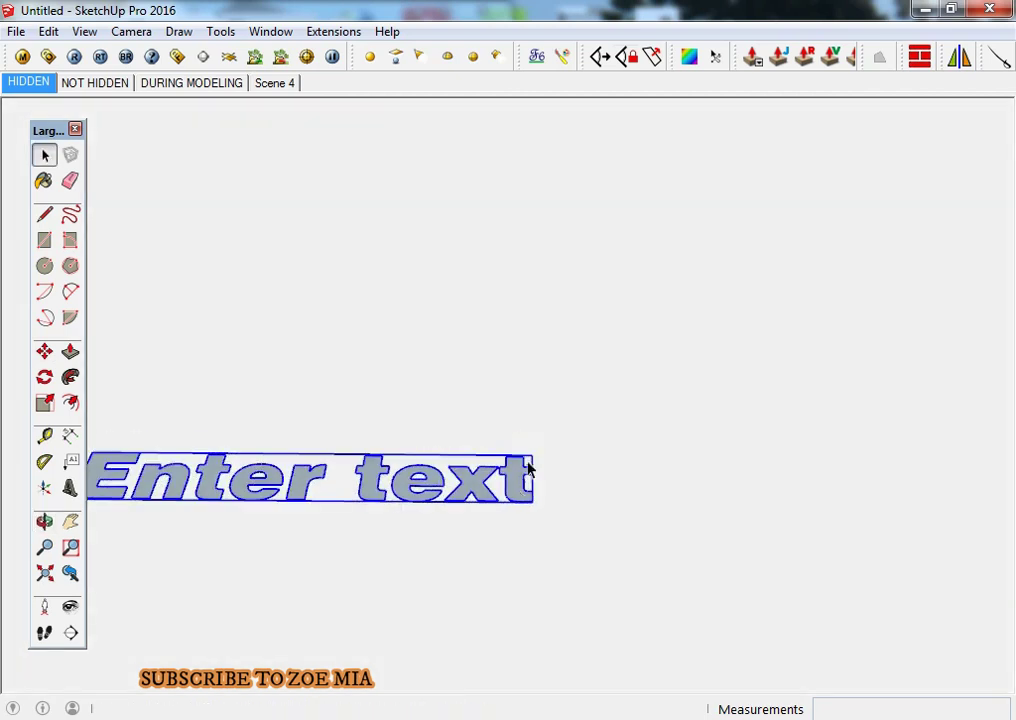
scroll(427, 466, "up", 2)
mouse_move(288, 472)
middle_mouse_down()
mouse_move(454, 460)
mouse_move(257, 487)
middle_mouse_up()
Push/pull the E up into a tall solid, then raise the n, t and e to match.
left_click(250, 504)
key("p")
left_click(229, 494)
left_click(404, 519)
left_click(404, 490)
left_click(401, 501)
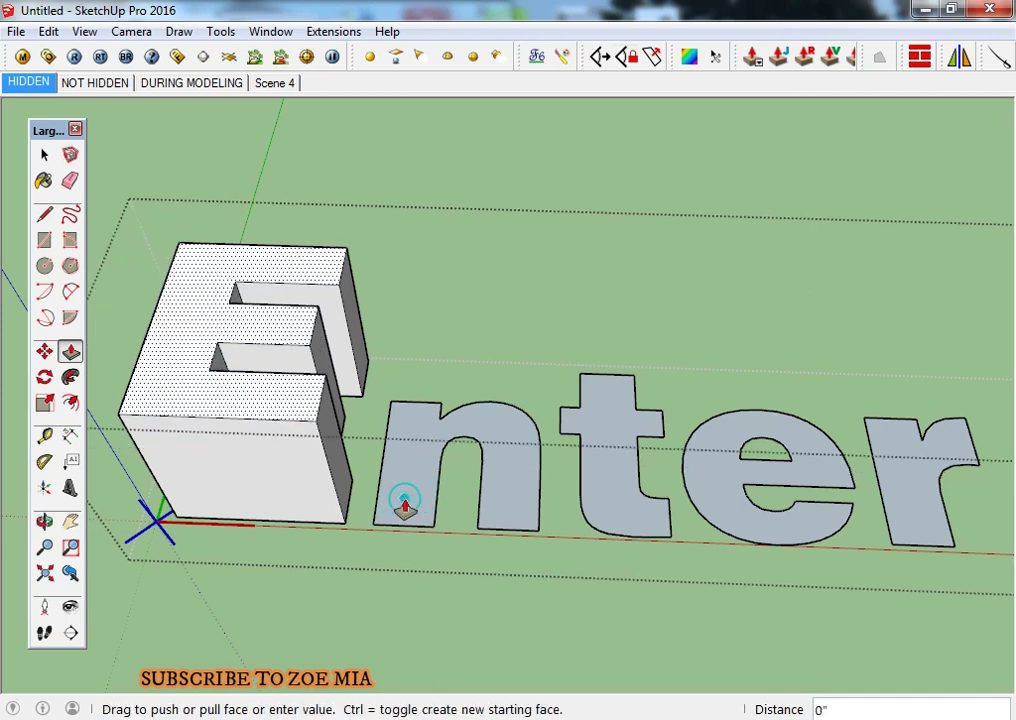
left_click(435, 468)
left_click(412, 493)
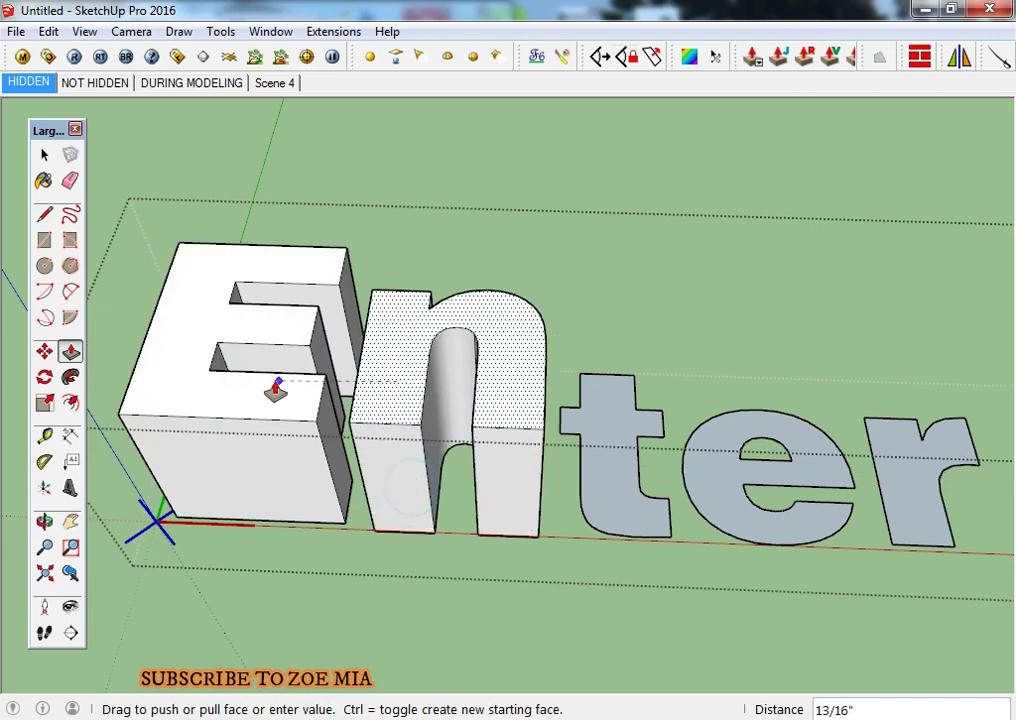
left_click(272, 381)
left_click(501, 420)
left_click(760, 528)
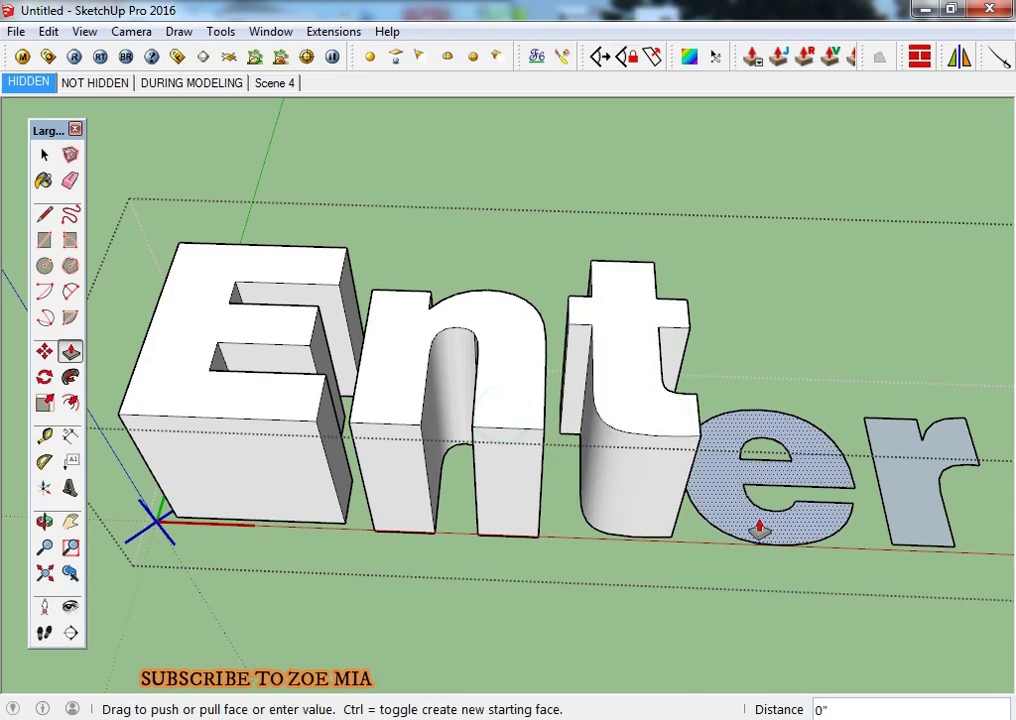
left_click(839, 483)
Repeat the same extrusion on the remaining r, t, e, x and final t letters.
middle_click_drag(839, 483, 645, 512)
double_click(645, 512)
double_click(816, 556)
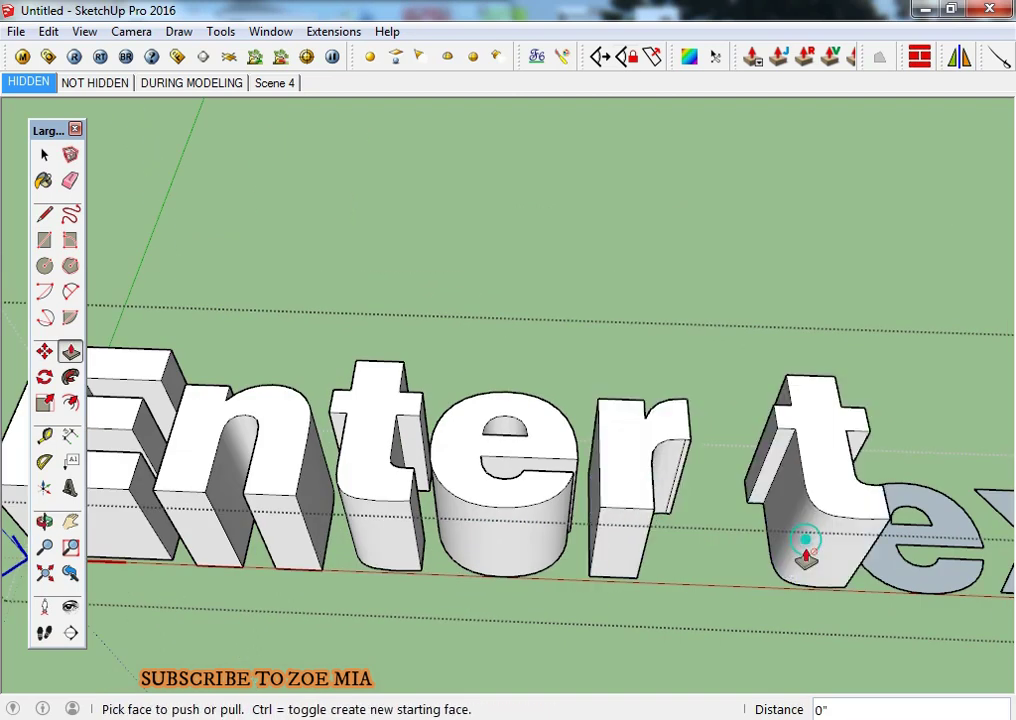
middle_click_drag(805, 544, 677, 553)
double_click(666, 531)
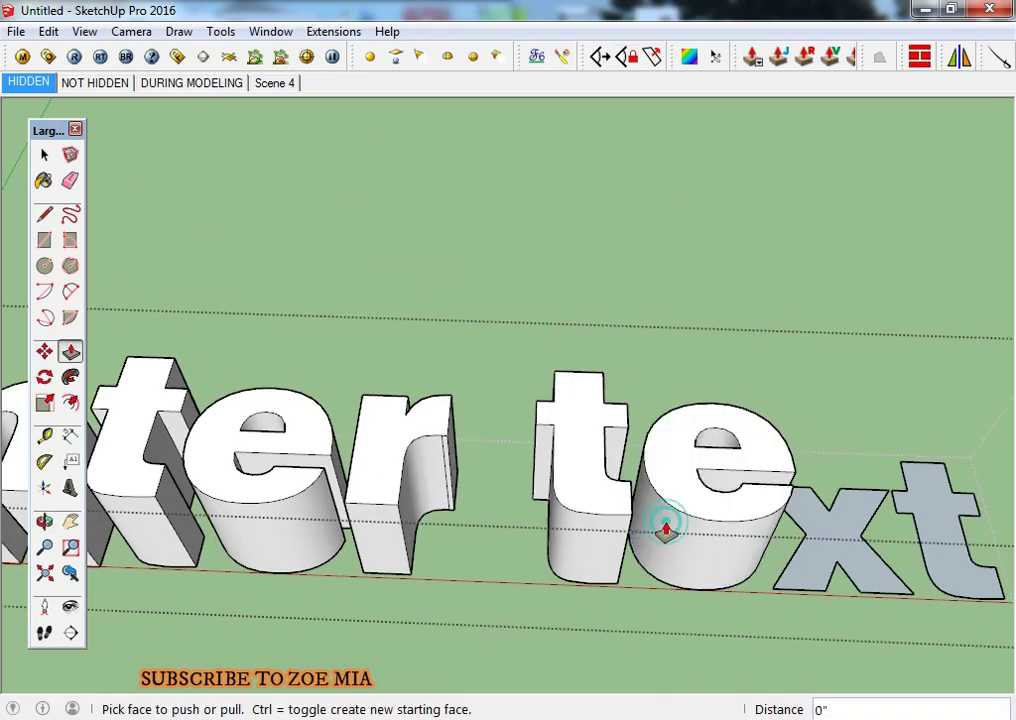
double_click(834, 540)
double_click(975, 568)
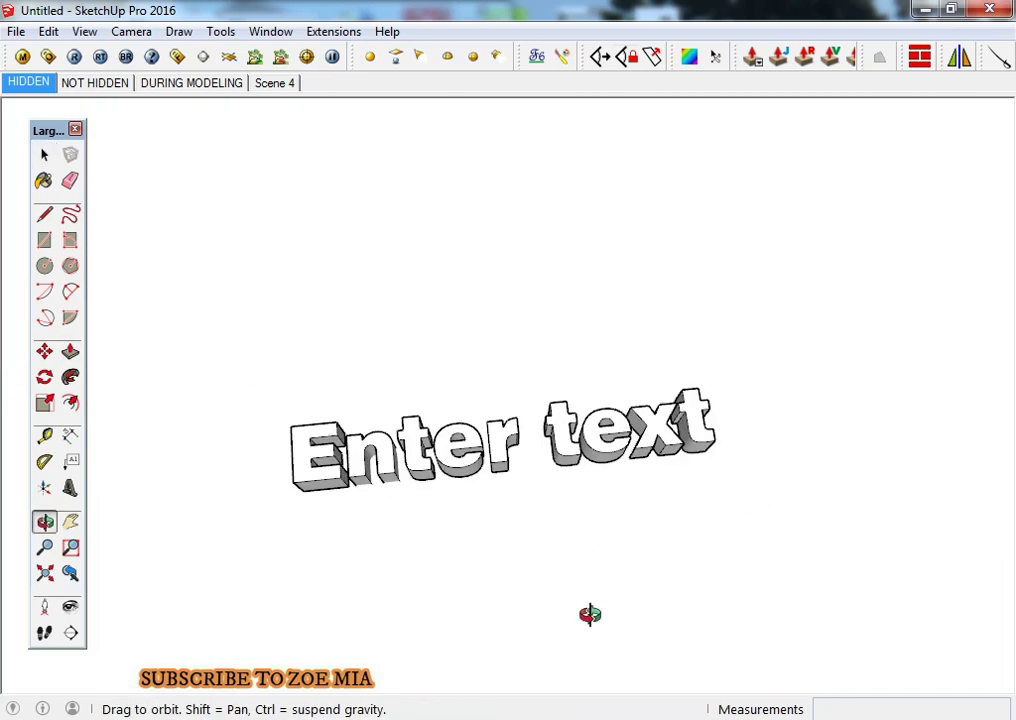
key("space")
scroll(456, 468, "down", 3)
scroll(440, 455, "down", 2)
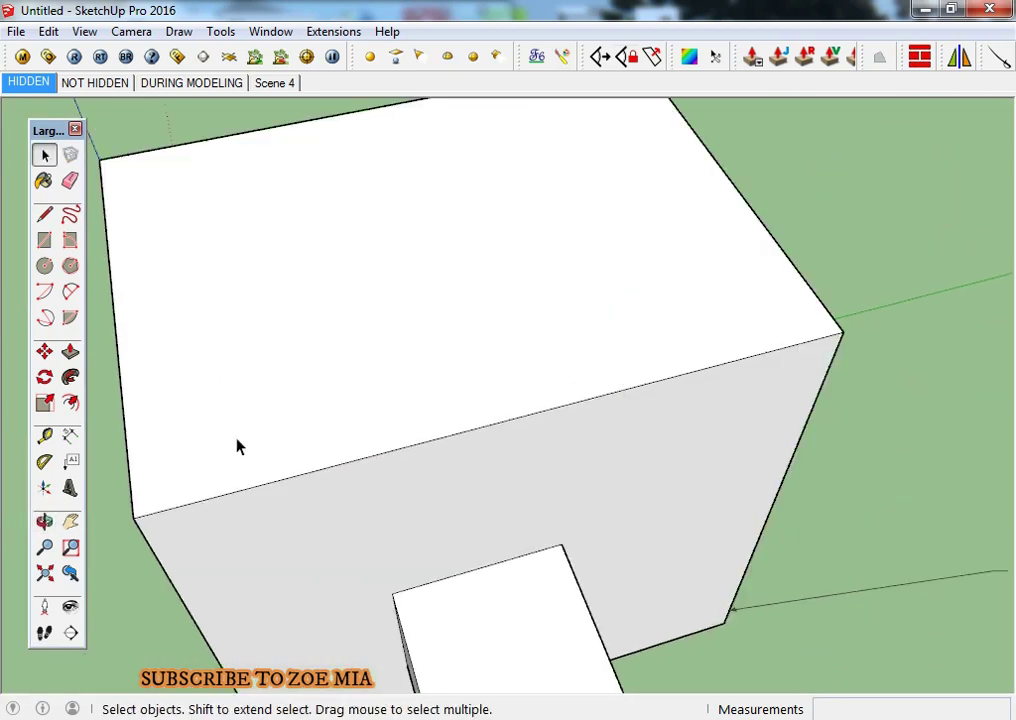
Orbit, pan and zoom around the BOX cube to view it from front and side.
left_click(45, 521)
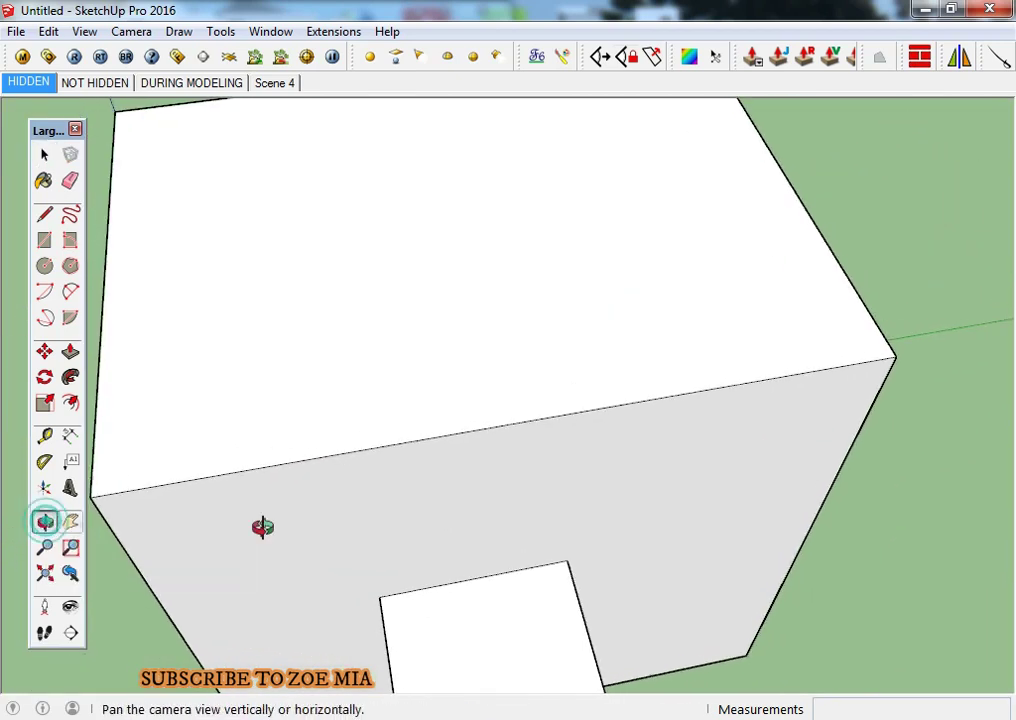
mouse_move(585, 424)
left_mouse_down()
mouse_move(624, 413)
mouse_move(494, 98)
mouse_move(336, 533)
mouse_move(306, 472)
mouse_move(465, 488)
mouse_move(400, 307)
mouse_move(896, 472)
mouse_move(594, 567)
mouse_move(415, 293)
mouse_move(544, 474)
mouse_move(515, 517)
mouse_move(517, 551)
mouse_move(516, 447)
mouse_move(159, 460)
mouse_move(544, 517)
mouse_move(494, 299)
mouse_move(541, 540)
left_mouse_up()
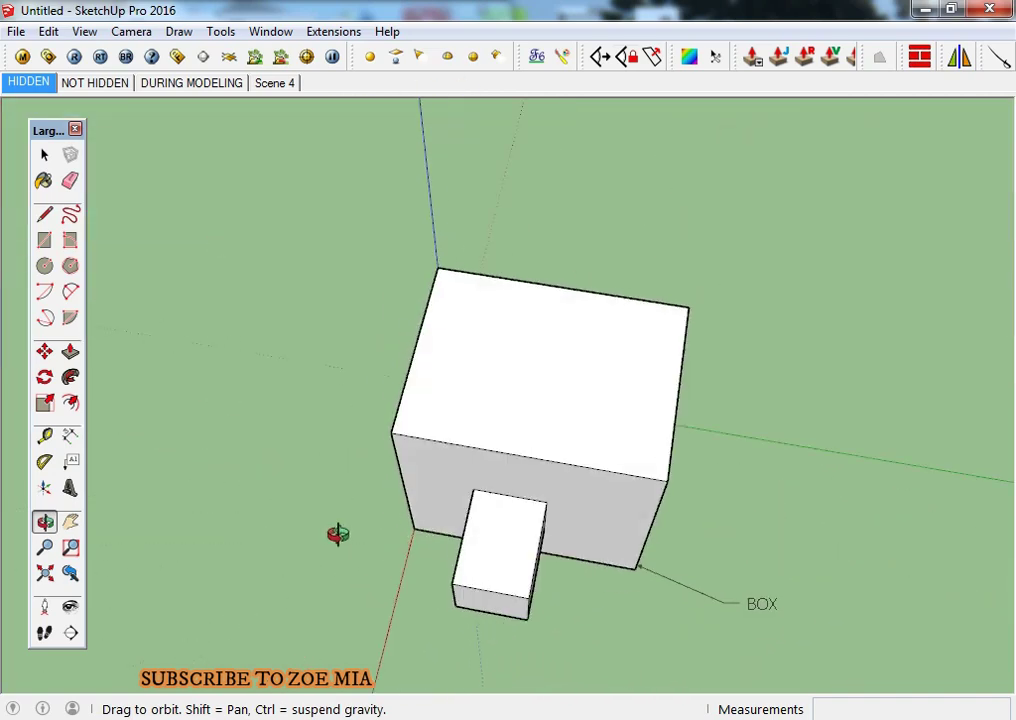
mouse_move(541, 540)
middle_mouse_down()
mouse_move(544, 391)
mouse_move(642, 550)
middle_mouse_up()
mouse_move(642, 550)
left_mouse_down()
mouse_move(340, 238)
mouse_move(482, 478)
left_mouse_up()
mouse_move(482, 478)
middle_mouse_down()
mouse_move(177, 528)
mouse_move(331, 524)
mouse_move(474, 538)
mouse_move(440, 508)
mouse_move(474, 528)
middle_mouse_up()
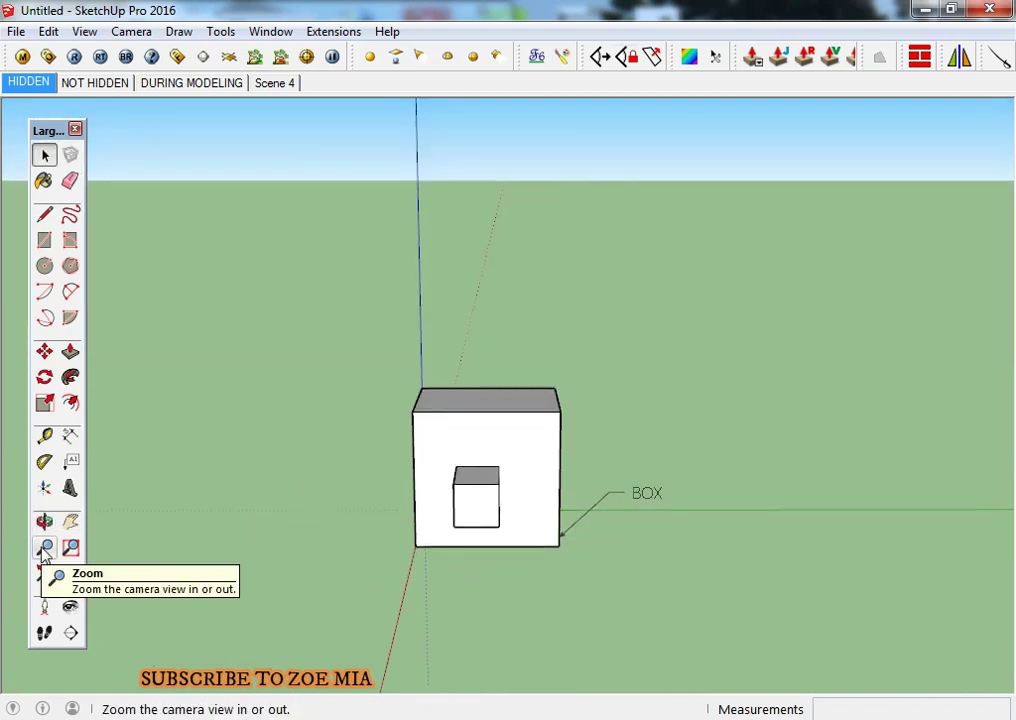
left_click(44, 547)
mouse_move(451, 526)
left_mouse_down()
mouse_move(447, 467)
mouse_move(478, 211)
mouse_move(490, 306)
mouse_move(427, 710)
left_mouse_up()
mouse_move(592, 137)
left_mouse_down()
mouse_move(483, 551)
mouse_move(578, 277)
mouse_move(638, 165)
left_mouse_up()
key("space")
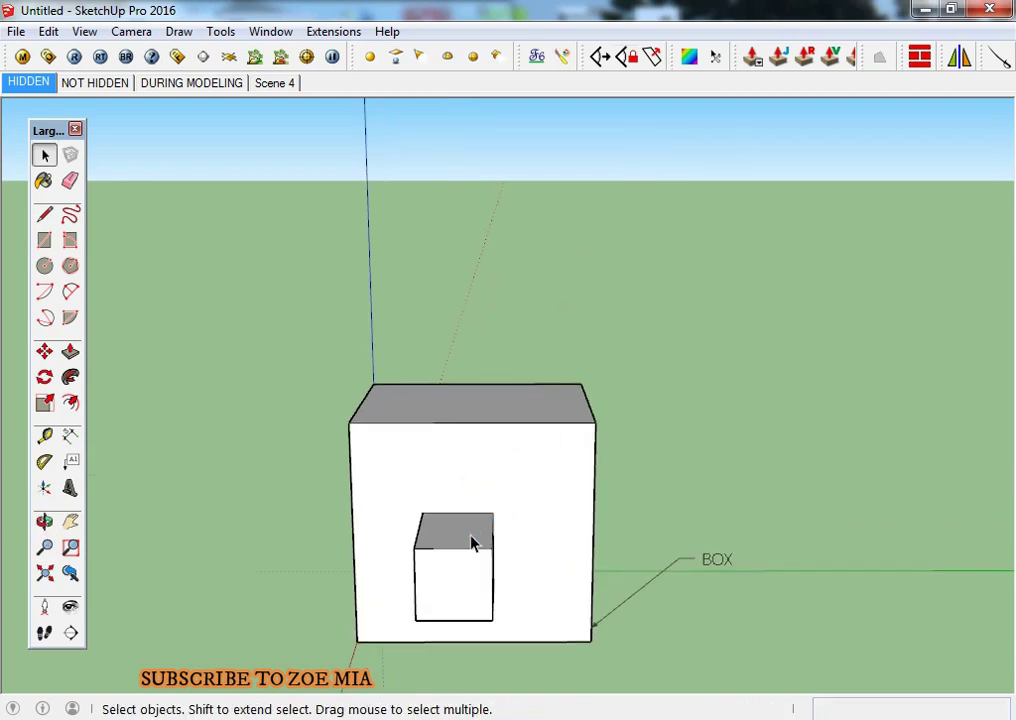
scroll(410, 483, "up", 2)
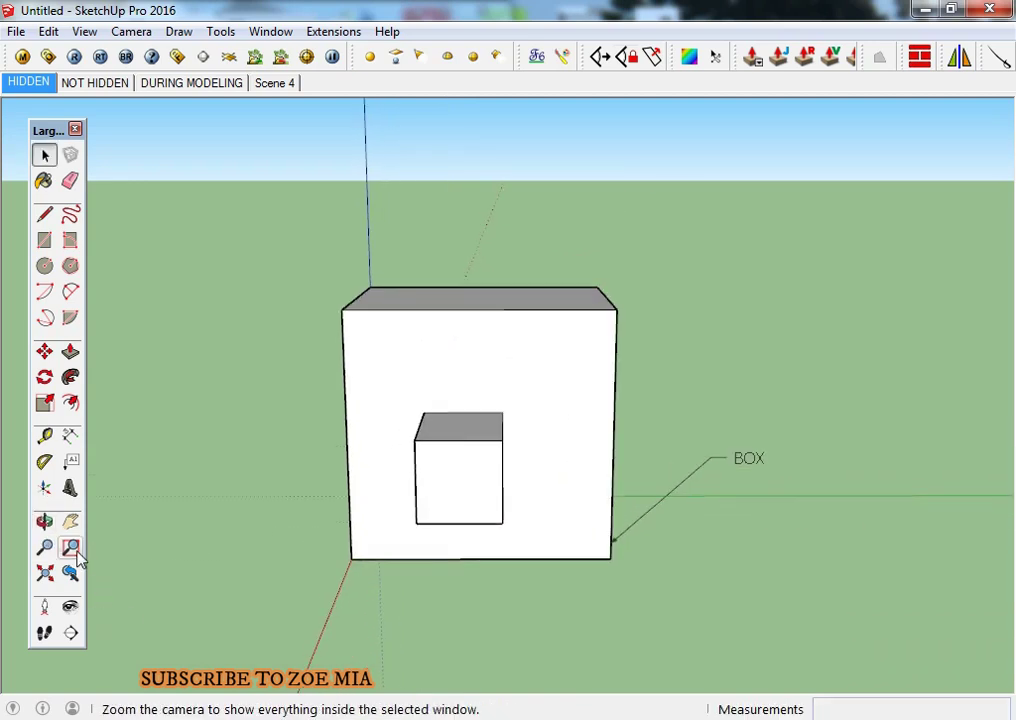
scroll(383, 422, "down", 3)
mouse_move(383, 422)
middle_mouse_down()
mouse_move(406, 549)
mouse_move(388, 447)
middle_mouse_up()
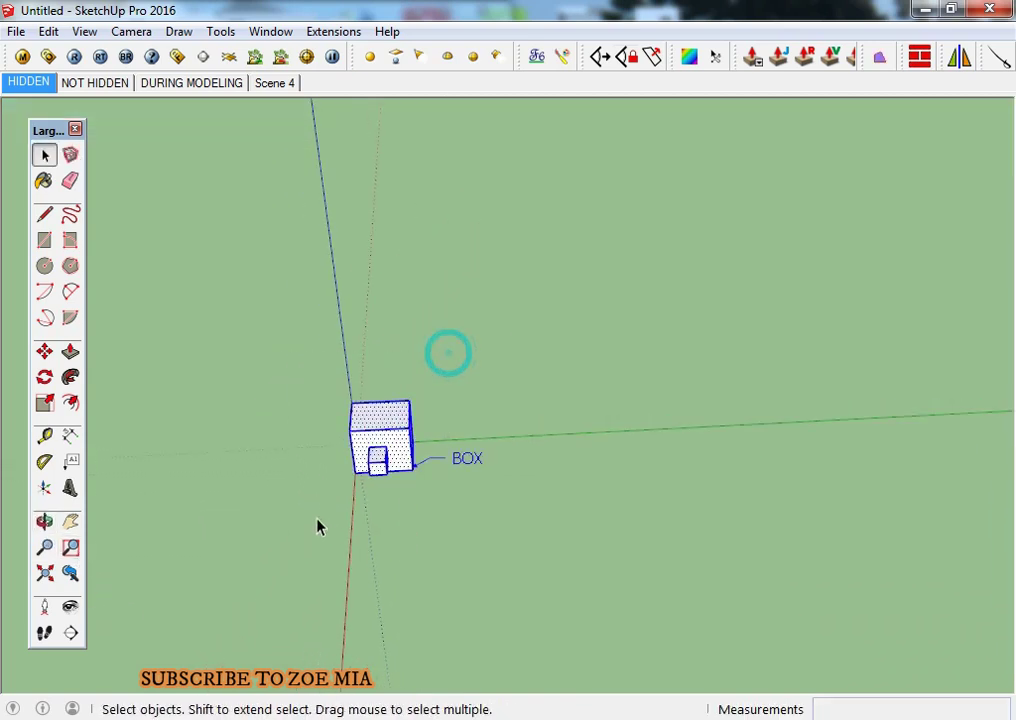
Copy the BOX cube to the right and array it into ten evenly spaced copies.
key("m")
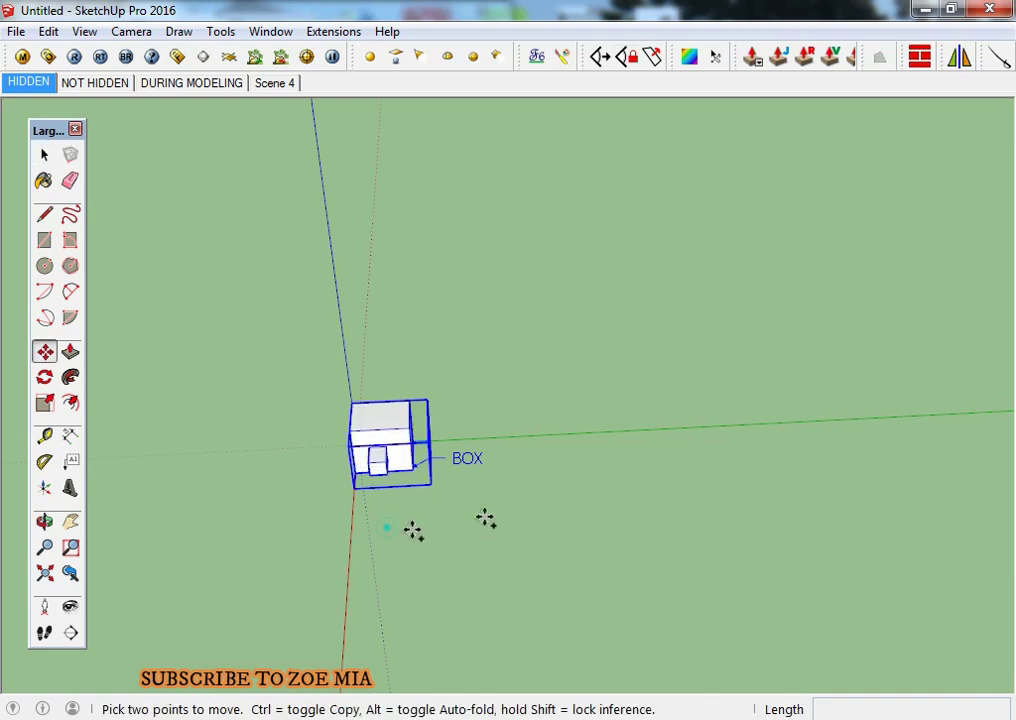
left_click(387, 522)
key("ctrl")
left_click(602, 517)
type("10")
key("Return")
scroll(602, 517, "down", 3)
key("space")
scroll(602, 517, "down", 2)
middle_click_drag(602, 517, 358, 458)
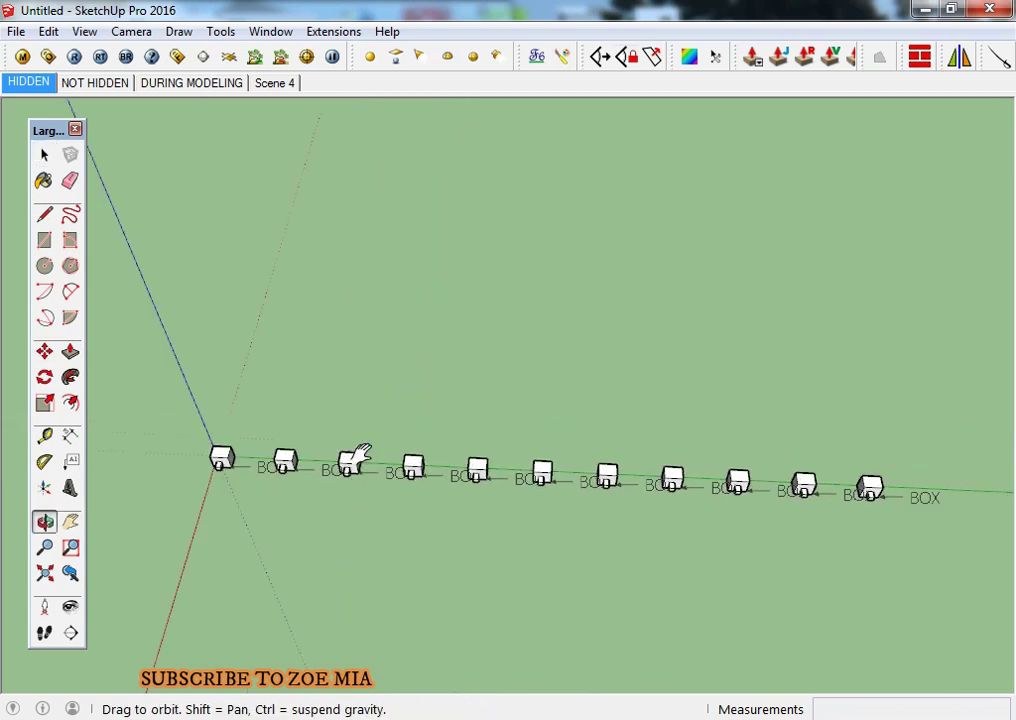
Paint one BOX copy DeepPink, then close the colour swatches panel.
key("b")
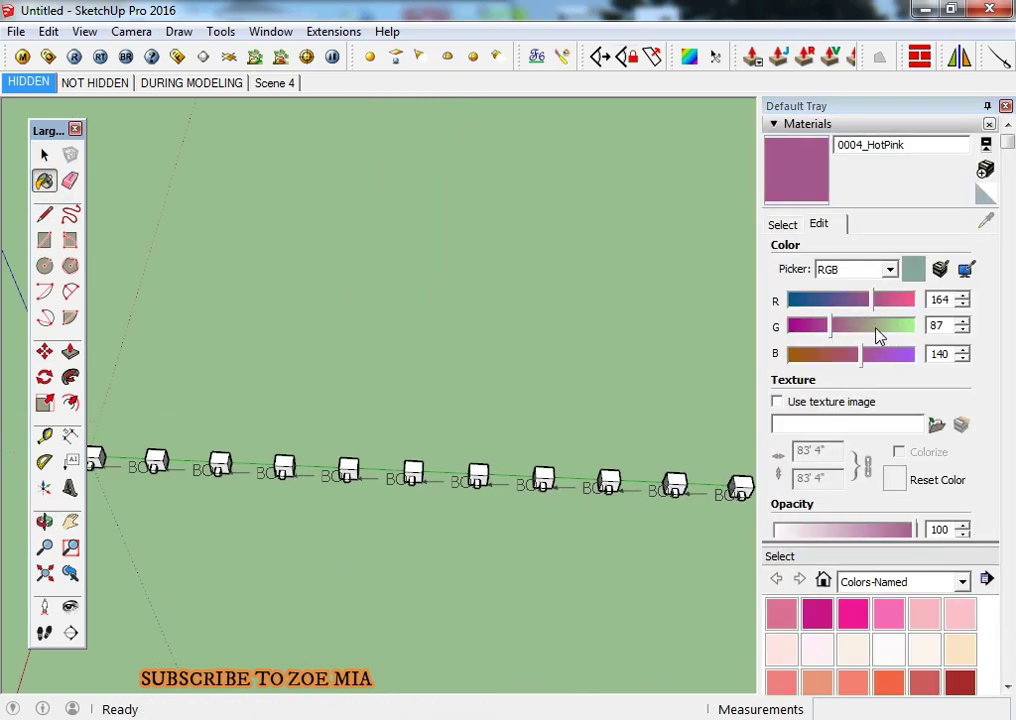
left_click(857, 614)
left_click(477, 478)
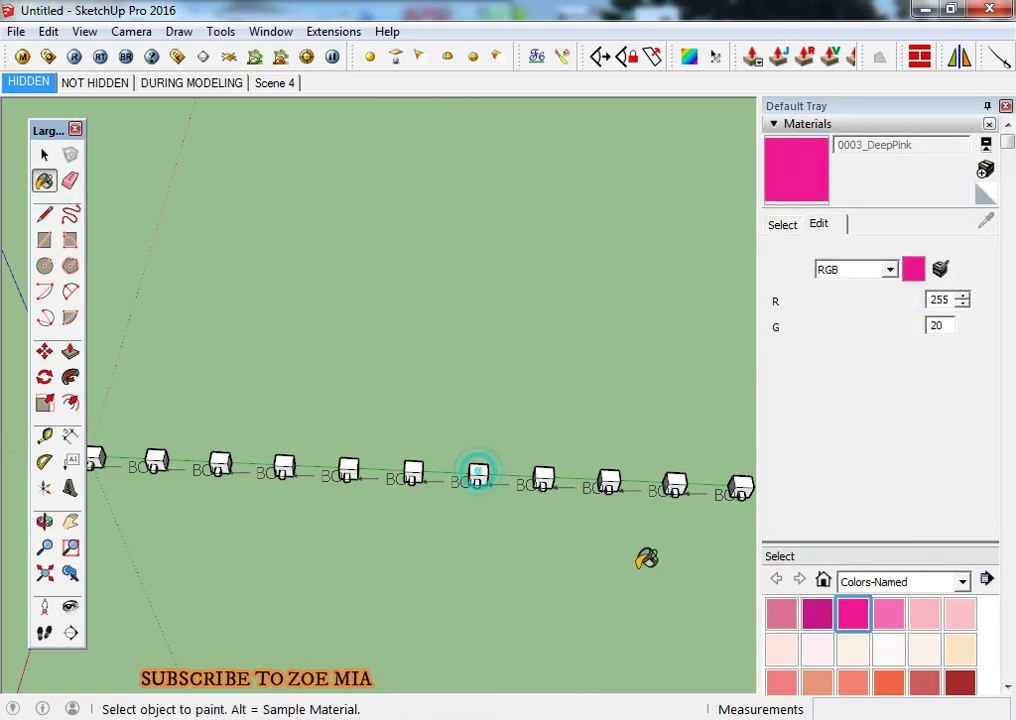
scroll(822, 594, "down", 5)
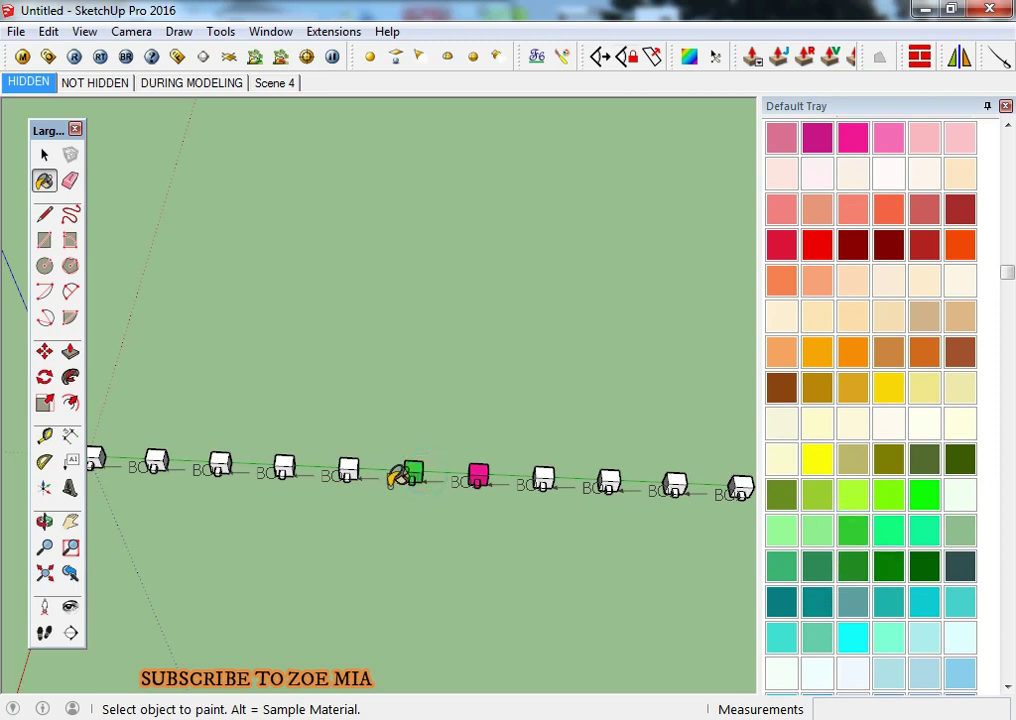
key("space")
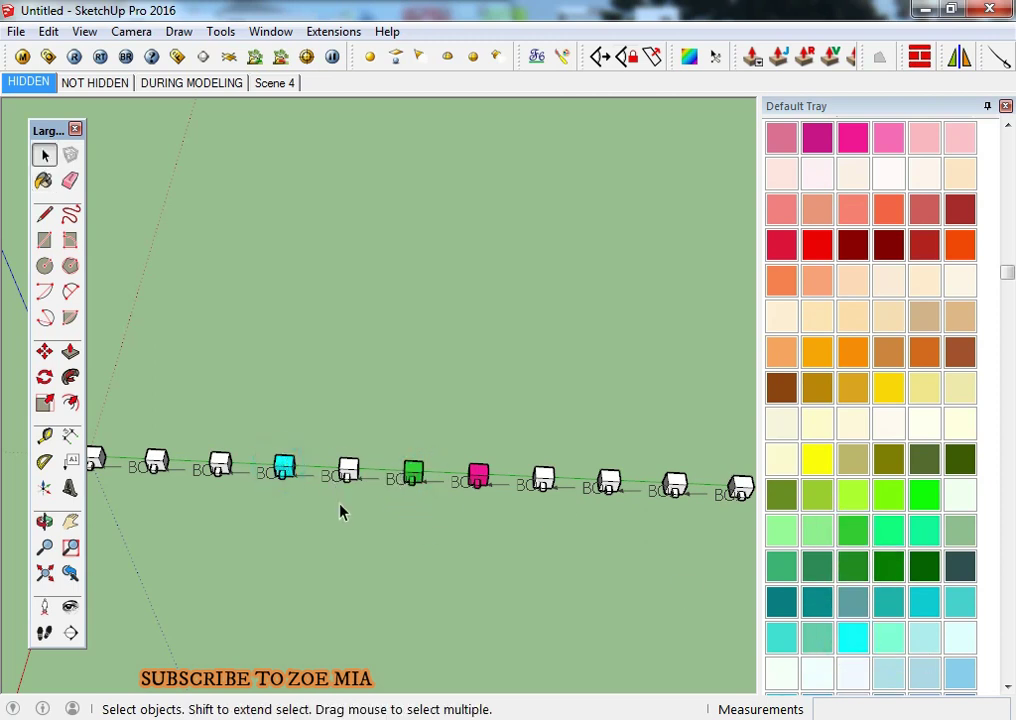
scroll(345, 515, "down", 2)
left_click(1006, 106)
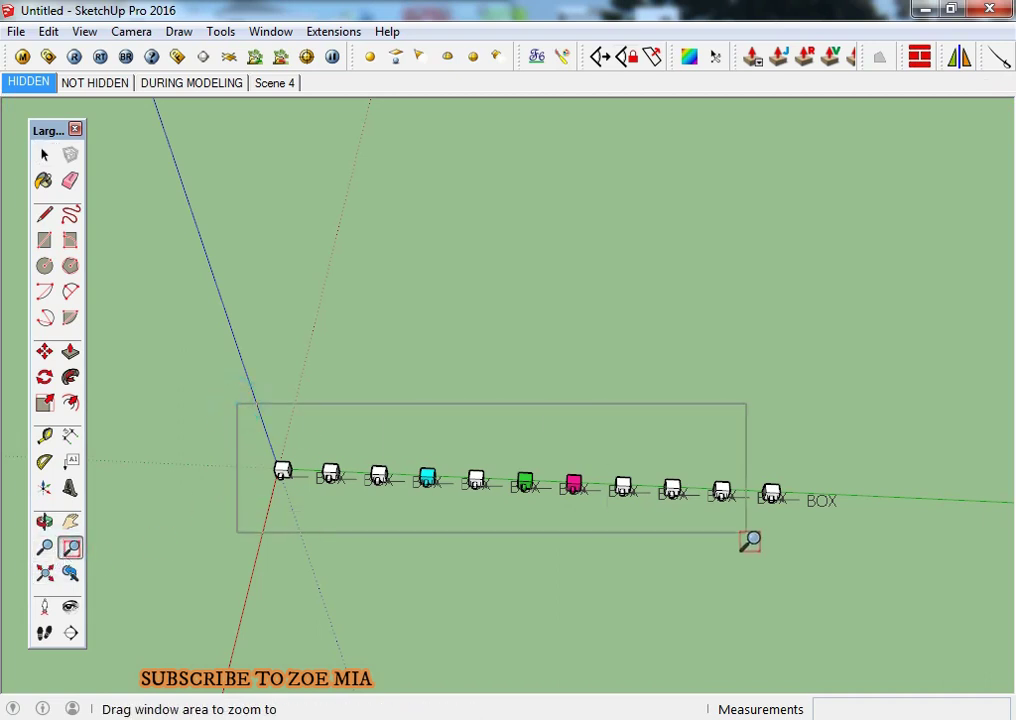
Zoom in on the BOX row, then close up on a single white cube and the pink cube.
left_click_drag(750, 541, 838, 560)
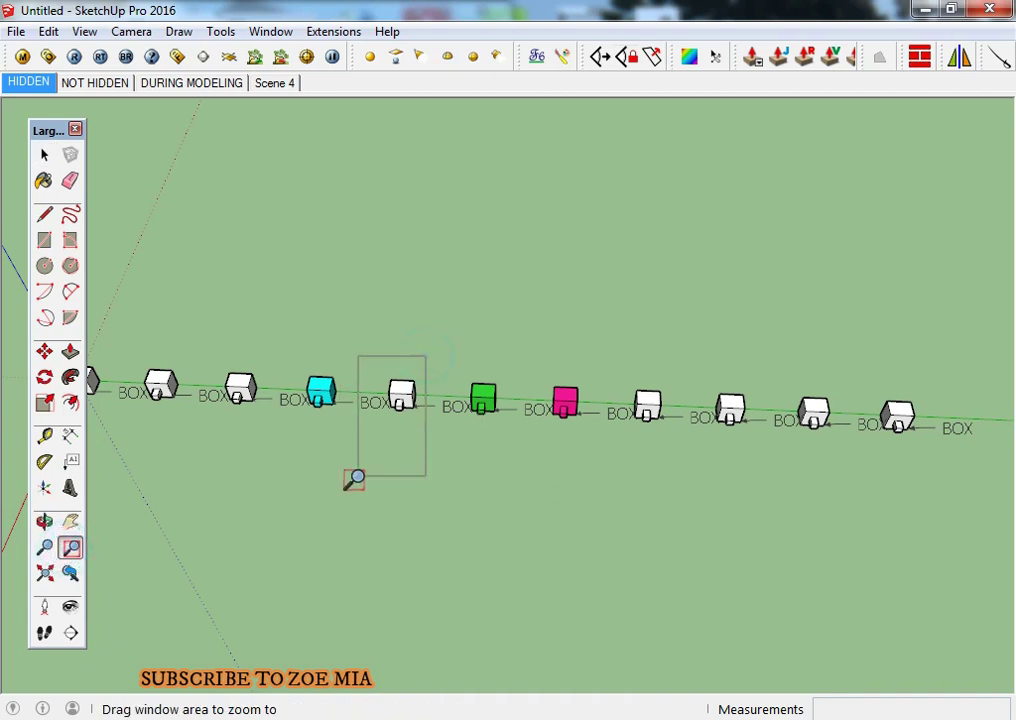
left_click_drag(354, 480, 356, 482)
scroll(320, 425, "down", 4)
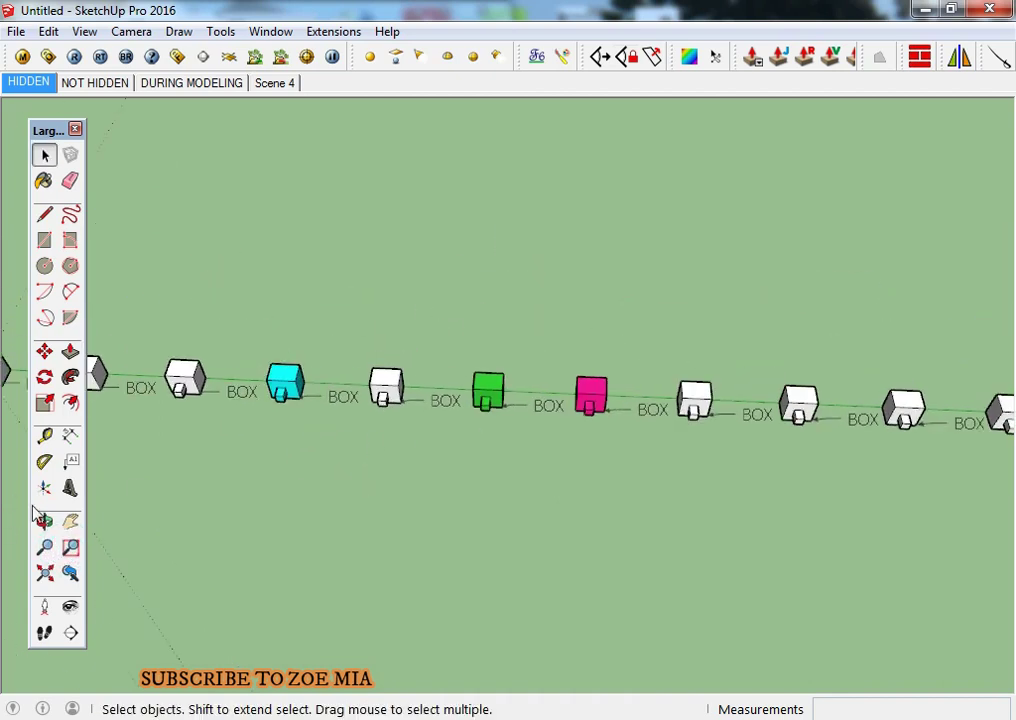
left_click_drag(590, 405, 566, 418)
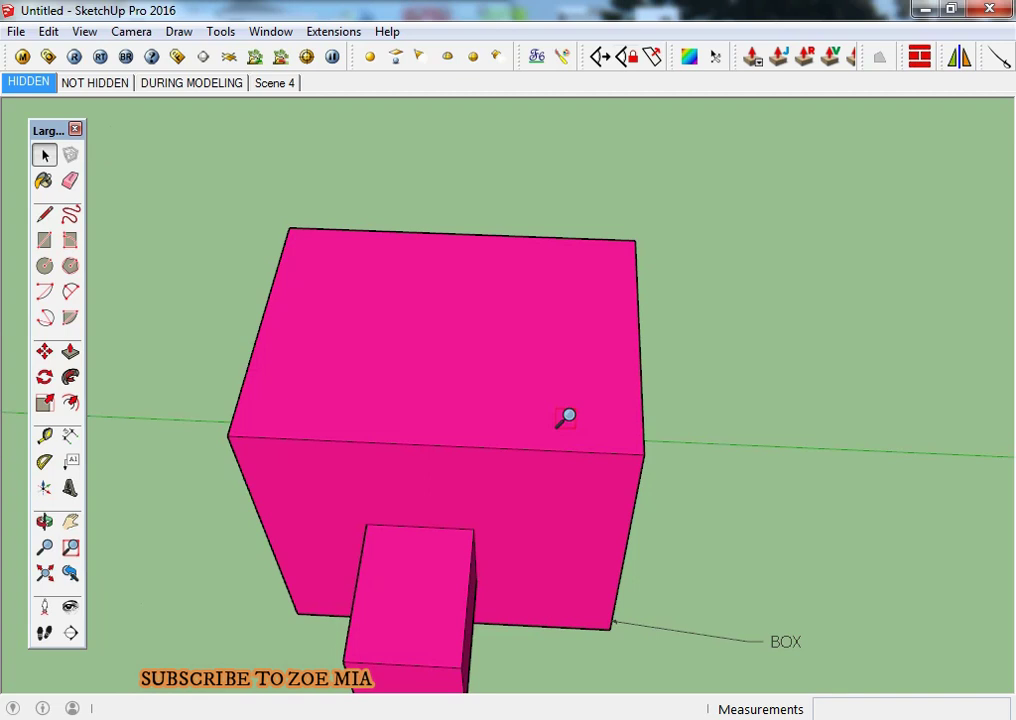
scroll(456, 457, "down", 2)
scroll(508, 470, "down", 2)
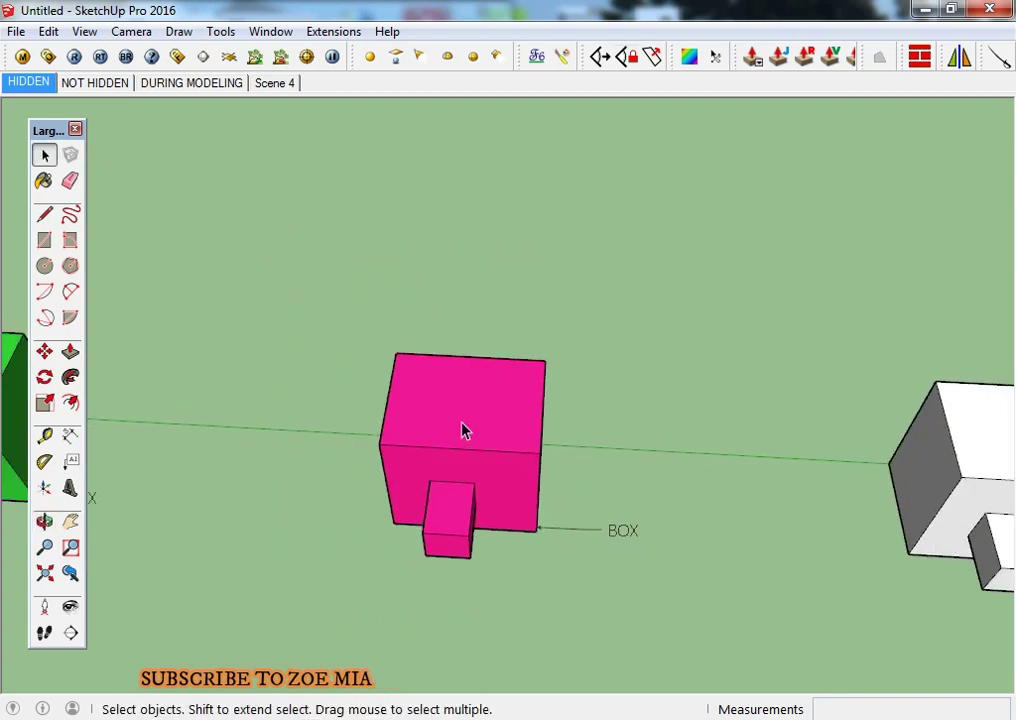
scroll(463, 429, "down", 3)
scroll(451, 454, "down", 1)
Pan to the axes origin, zoom onto the white, green and pink cubes, and orbit flatter.
middle_click_drag(380, 480, 533, 469)
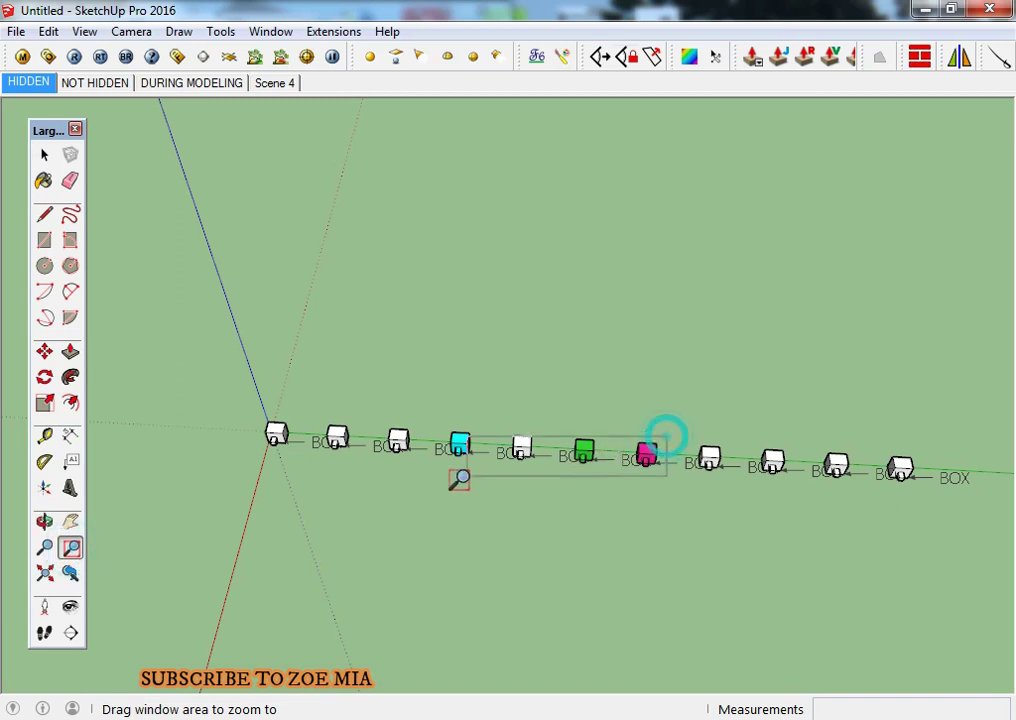
left_click_drag(459, 476, 447, 475)
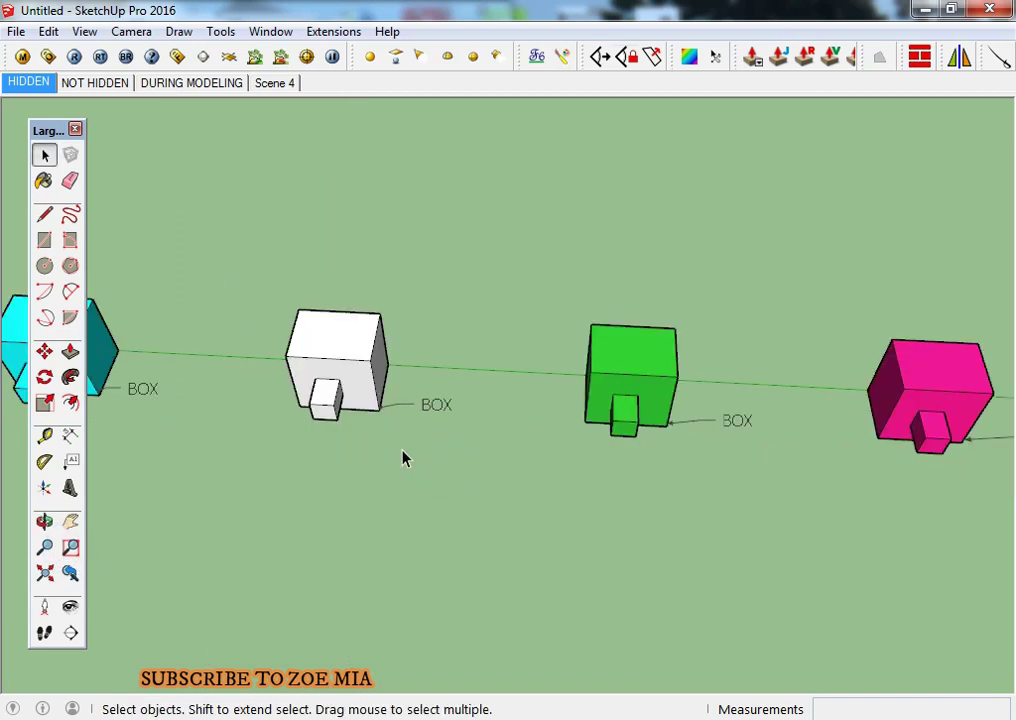
scroll(404, 458, "down", 3)
middle_click_drag(377, 465, 200, 540)
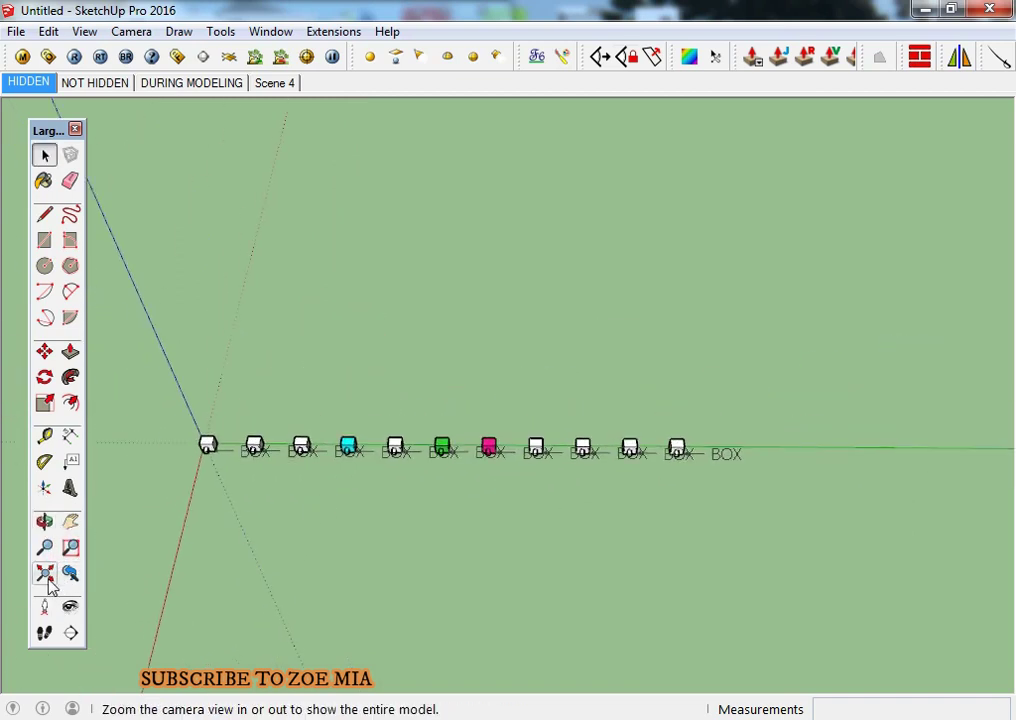
Fit the whole BOX row into view and orbit so the row runs diagonally.
left_click(45, 573)
scroll(238, 390, "up", 2)
scroll(363, 343, "up", 2)
scroll(272, 402, "up", 3)
scroll(272, 402, "up", 2)
left_click(46, 575)
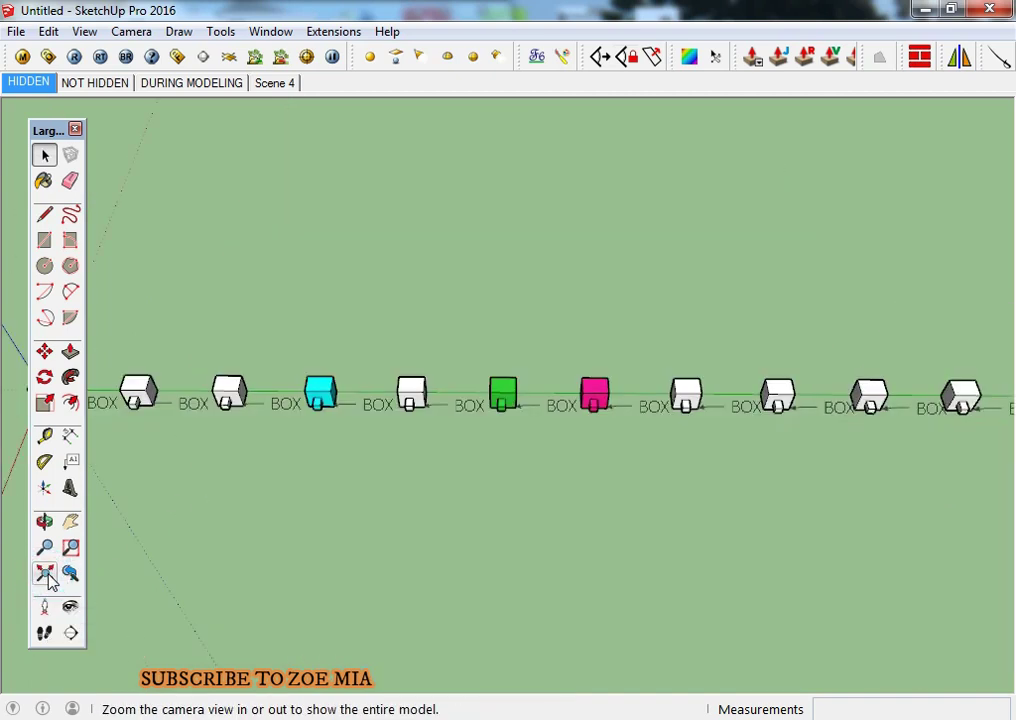
mouse_move(127, 568)
middle_mouse_down()
mouse_move(456, 503)
mouse_move(513, 408)
middle_mouse_up()
scroll(513, 408, "up", 3)
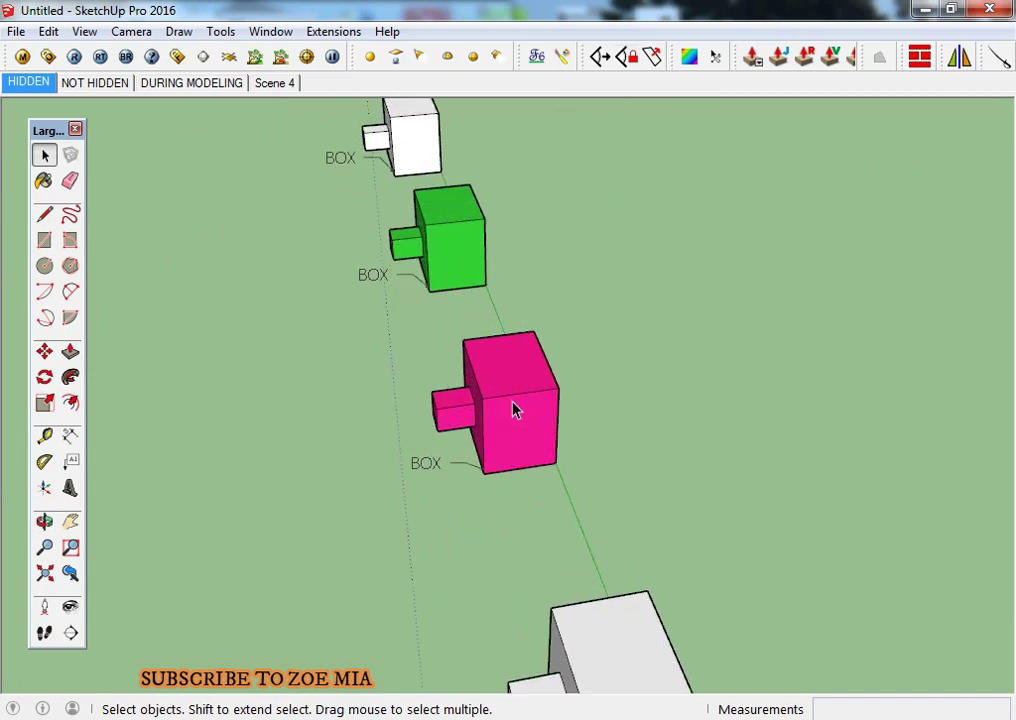
scroll(513, 408, "up", 3)
Refit the row and orbit it horizontally, around the origin and spread across the view.
left_click(46, 575)
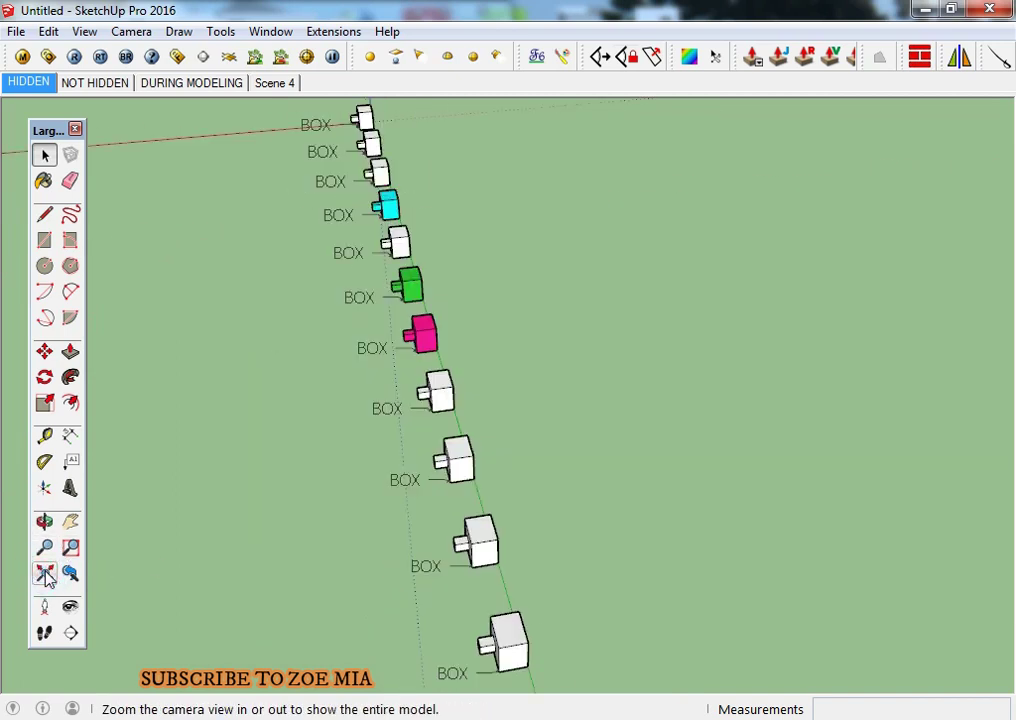
middle_click_drag(270, 566, 547, 483)
scroll(424, 445, "down", 3)
scroll(590, 397, "down", 3)
scroll(547, 382, "down", 3)
scroll(546, 382, "down", 2)
scroll(510, 430, "down", 1)
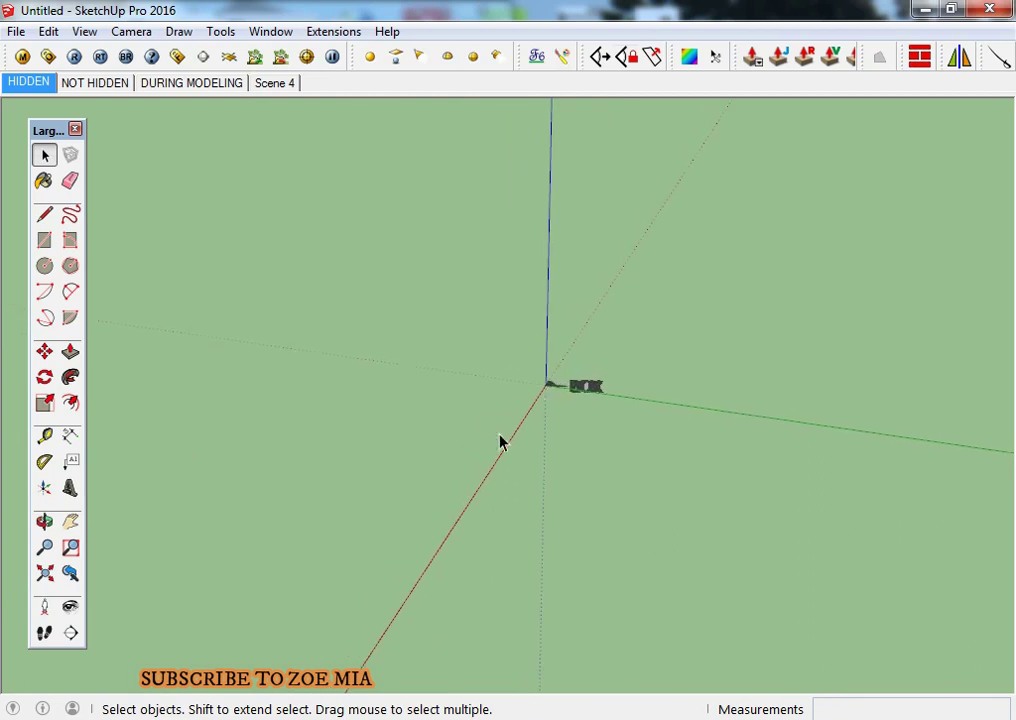
left_click(55, 579)
middle_click_drag(318, 470, 604, 444)
left_click(55, 575)
mouse_move(249, 363)
middle_mouse_down()
mouse_move(312, 471)
mouse_move(519, 494)
mouse_move(413, 472)
mouse_move(408, 442)
middle_mouse_up()
scroll(440, 490, "down", 3)
Show the whole BOX row with Zoom Extents, zooming out and back in.
left_click(44, 573)
scroll(440, 380, "up", 2)
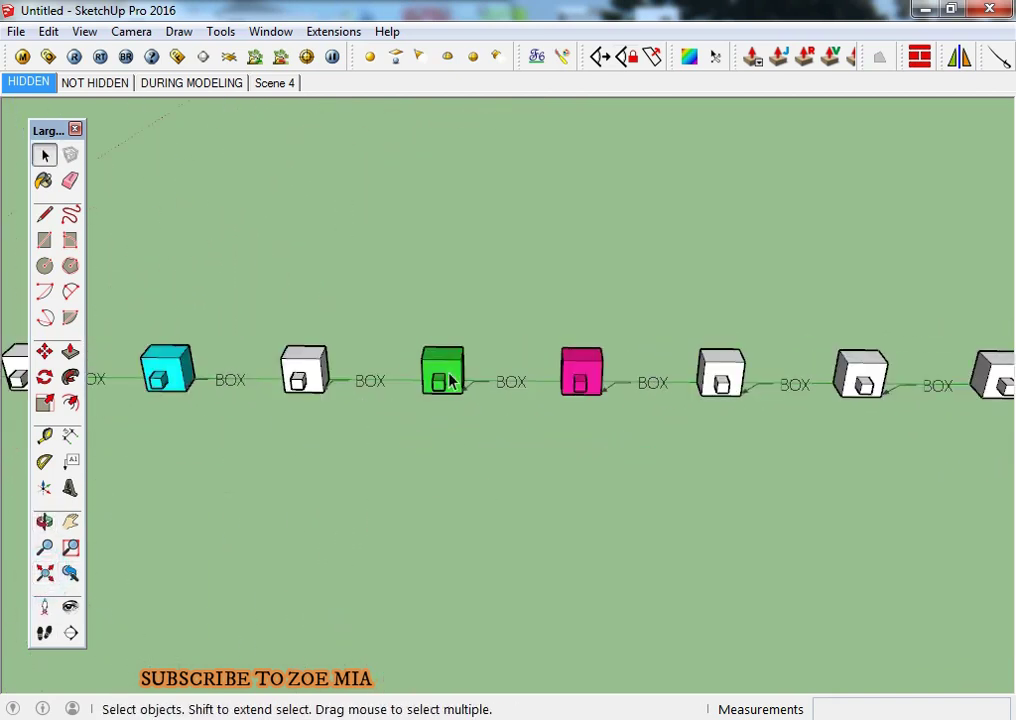
scroll(447, 388, "up", 3)
scroll(447, 388, "up", 3)
left_click(45, 572)
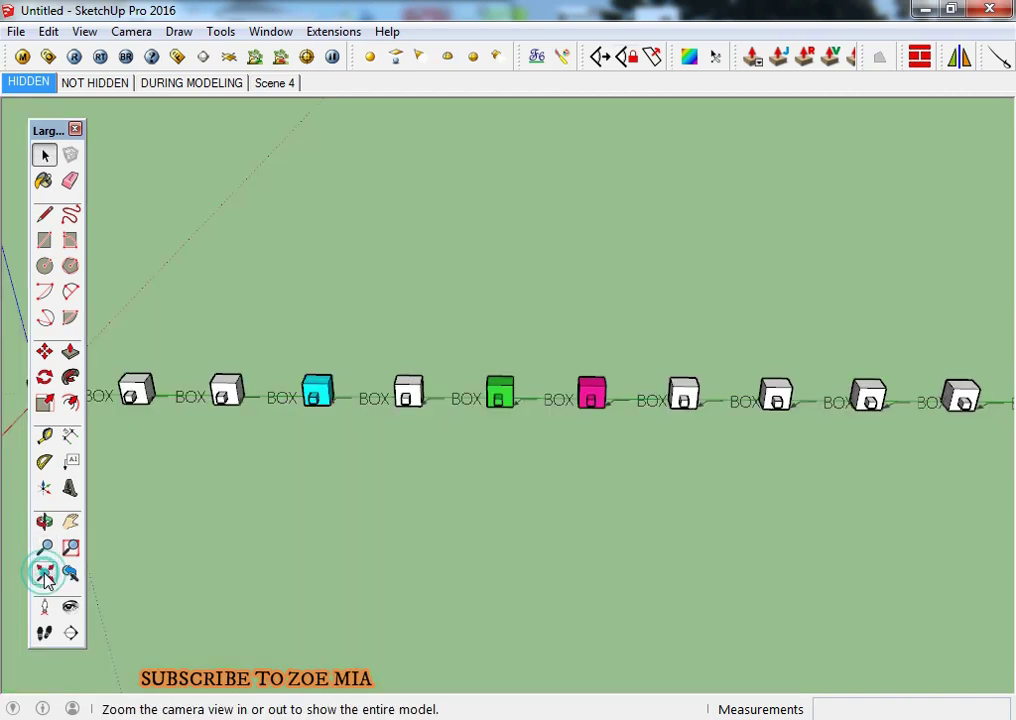
scroll(259, 542, "down", 3)
scroll(358, 485, "down", 3)
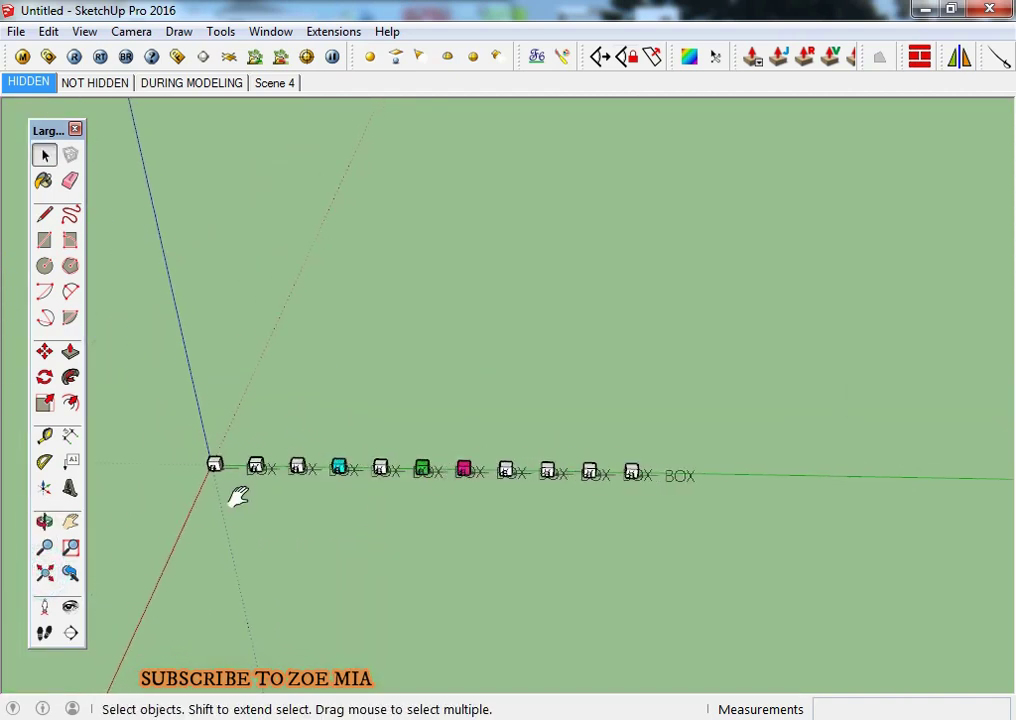
Return to earlier views, orbit onto the cyan, white and green cubes, and centre the pink cube.
left_click(70, 573)
scroll(587, 483, "up", 3)
scroll(476, 517, "up", 5)
mouse_move(476, 517)
middle_mouse_down()
mouse_move(290, 481)
mouse_move(476, 486)
mouse_move(73, 634)
middle_mouse_up()
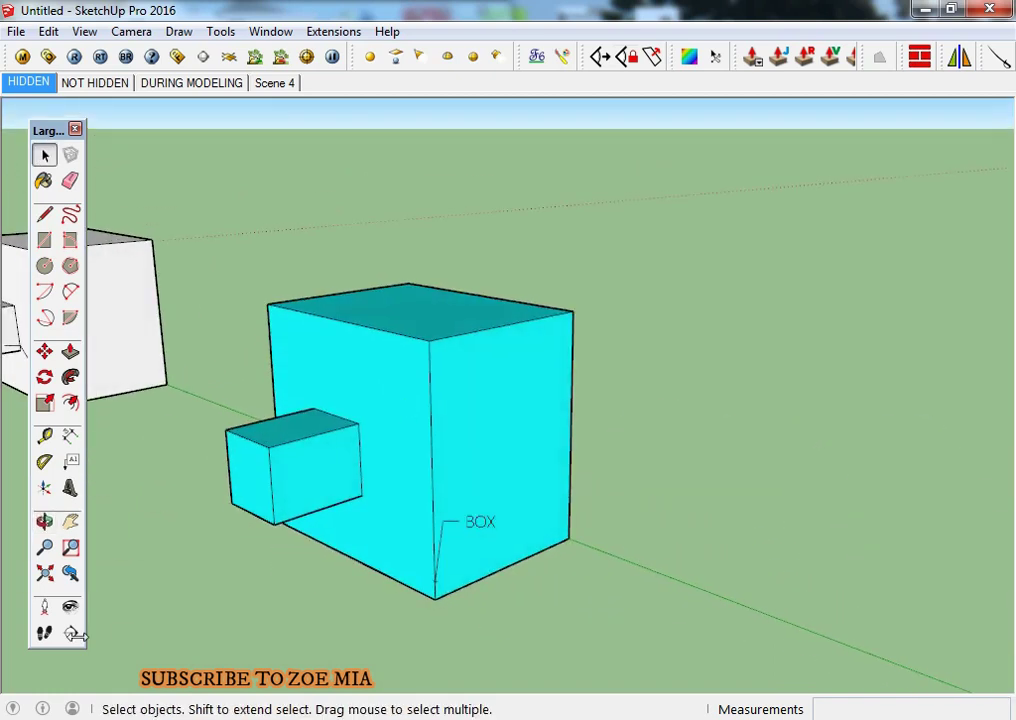
left_click(70, 573)
mouse_move(324, 467)
middle_mouse_down()
mouse_move(415, 517)
mouse_move(268, 477)
middle_mouse_up()
scroll(285, 480, "up", 2)
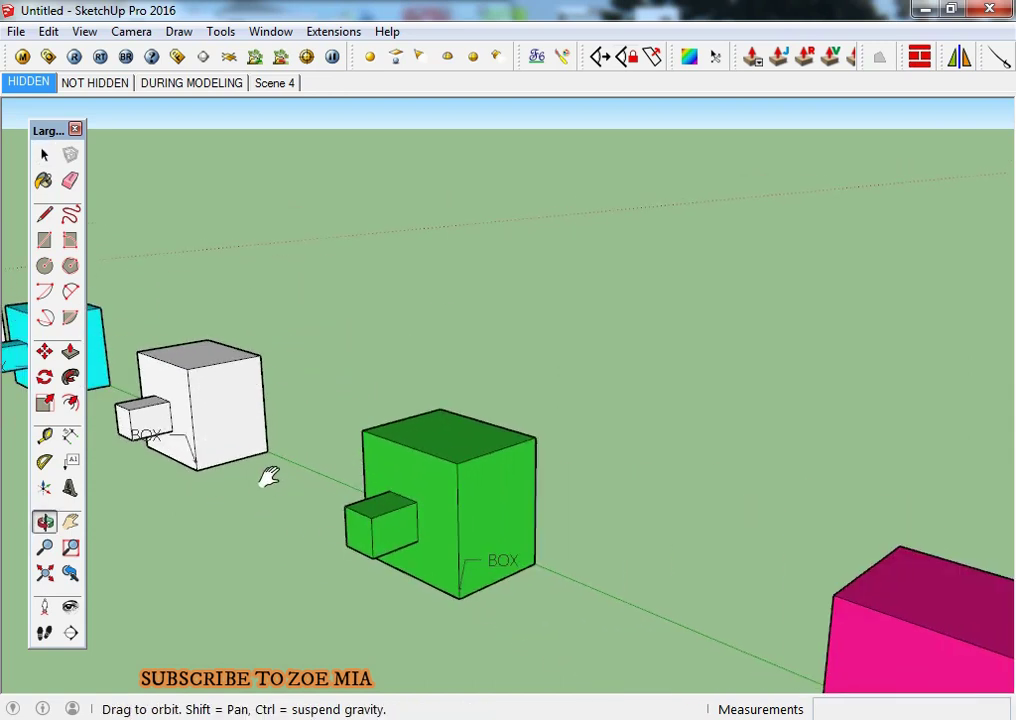
scroll(381, 517, "up", 3)
scroll(381, 517, "down", 3)
middle_click_drag(472, 588, 494, 537, "shift")
scroll(494, 537, "up", 2)
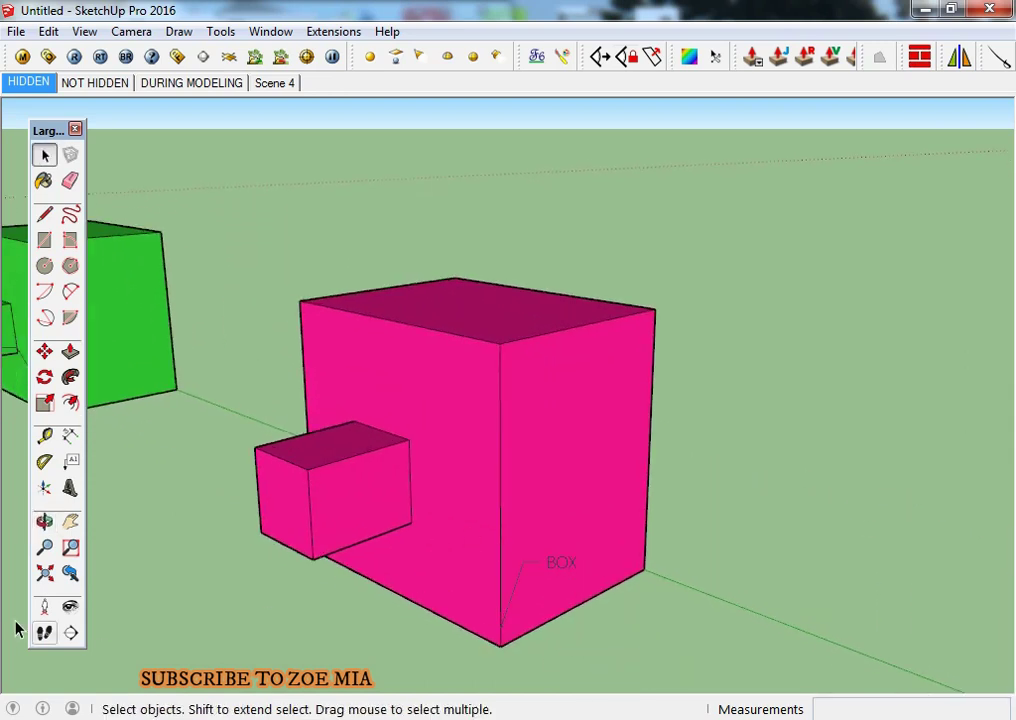
Step back repeatedly with Previous to an angled view along the BOX row.
left_click(70, 573)
left_click(70, 573)
left_click(70, 573)
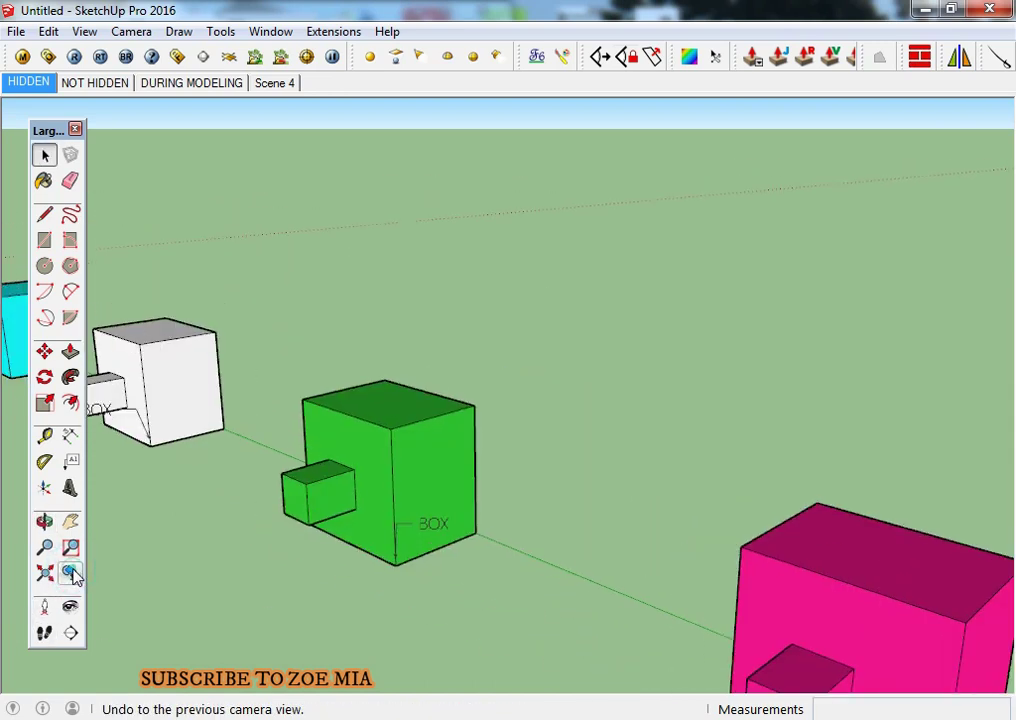
left_click(70, 573)
left_click(70, 573)
left_click(70, 573)
left_click(70, 573)
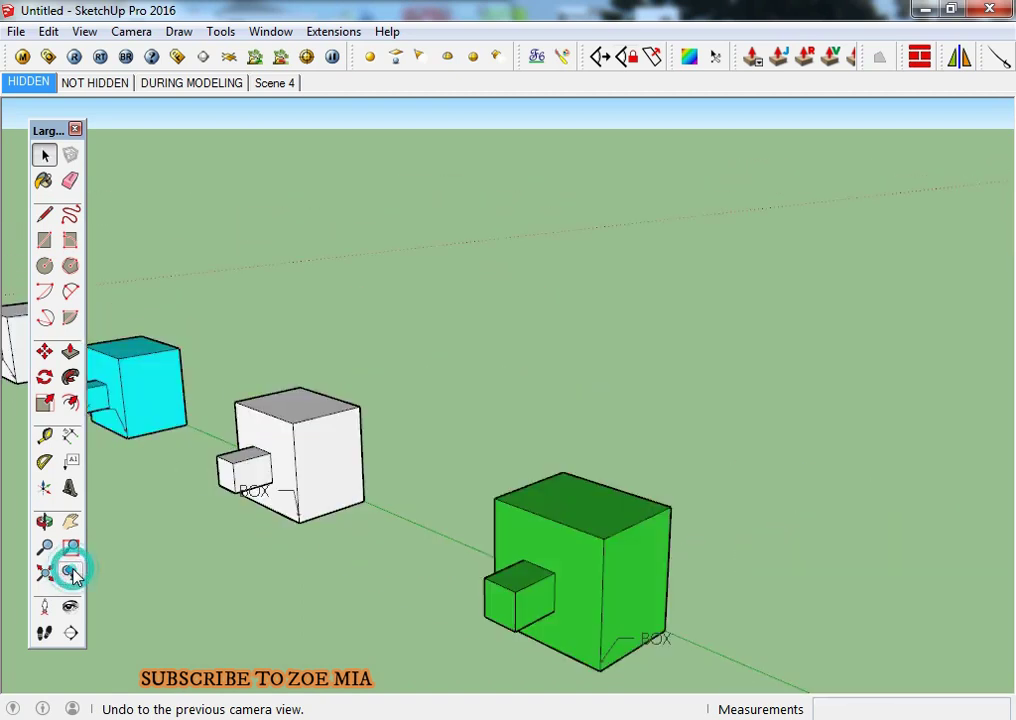
left_click(70, 573)
left_click(70, 575)
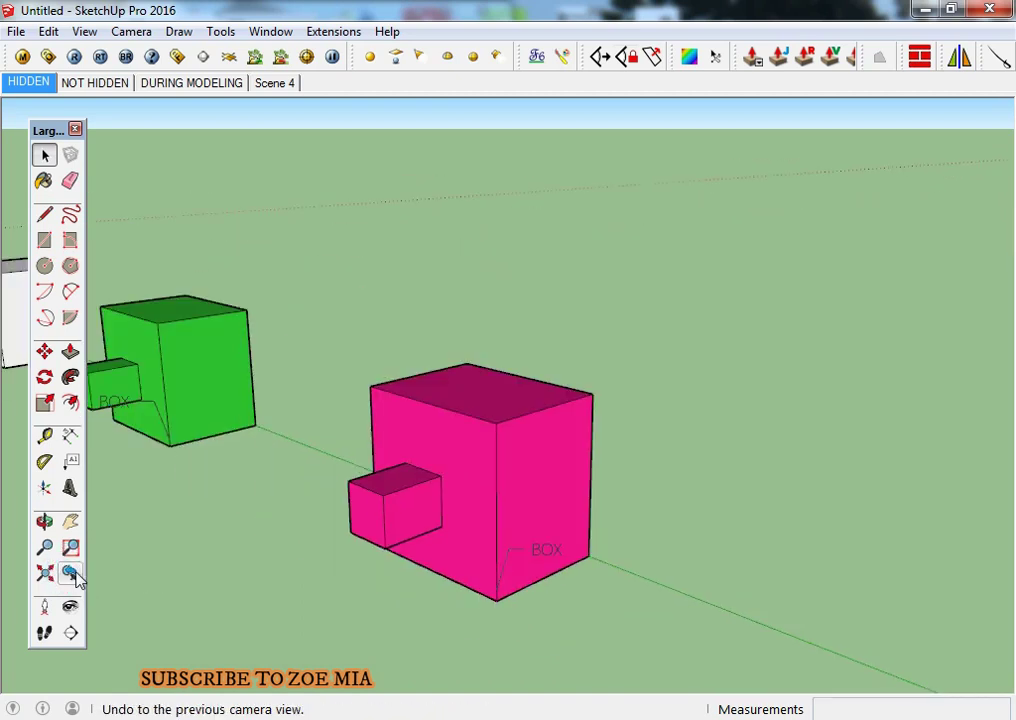
left_click(70, 573)
left_click(70, 573)
left_click(70, 573)
left_click(70, 573)
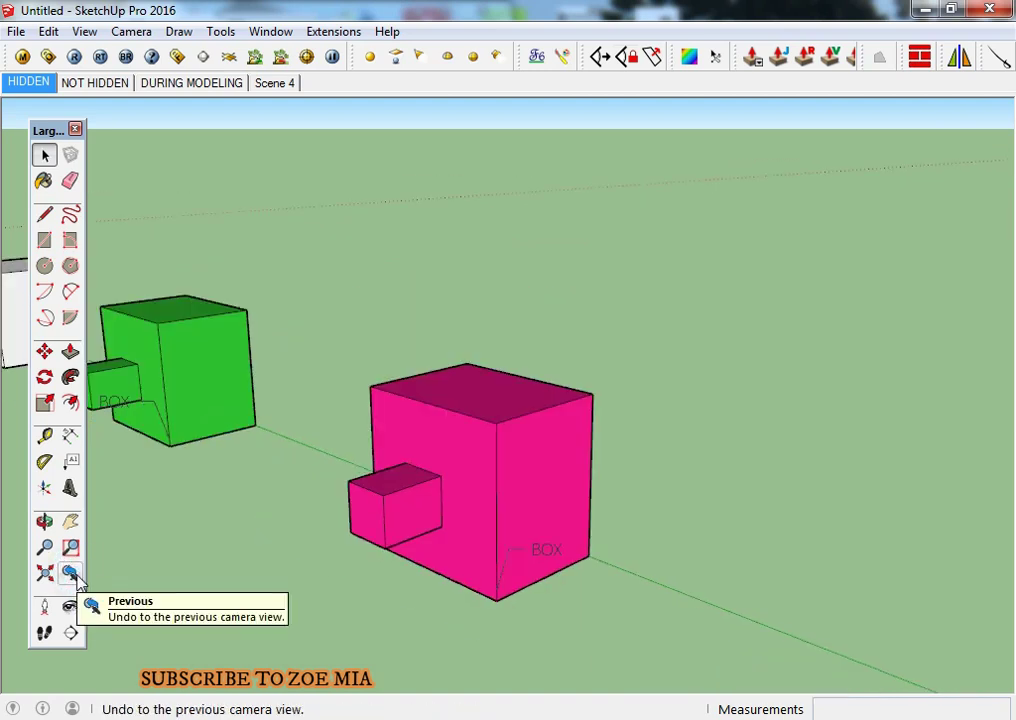
left_click(70, 573)
left_click(70, 573)
left_click(70, 573)
left_click(70, 573)
left_click(70, 573)
left_click(70, 573)
left_click(70, 573)
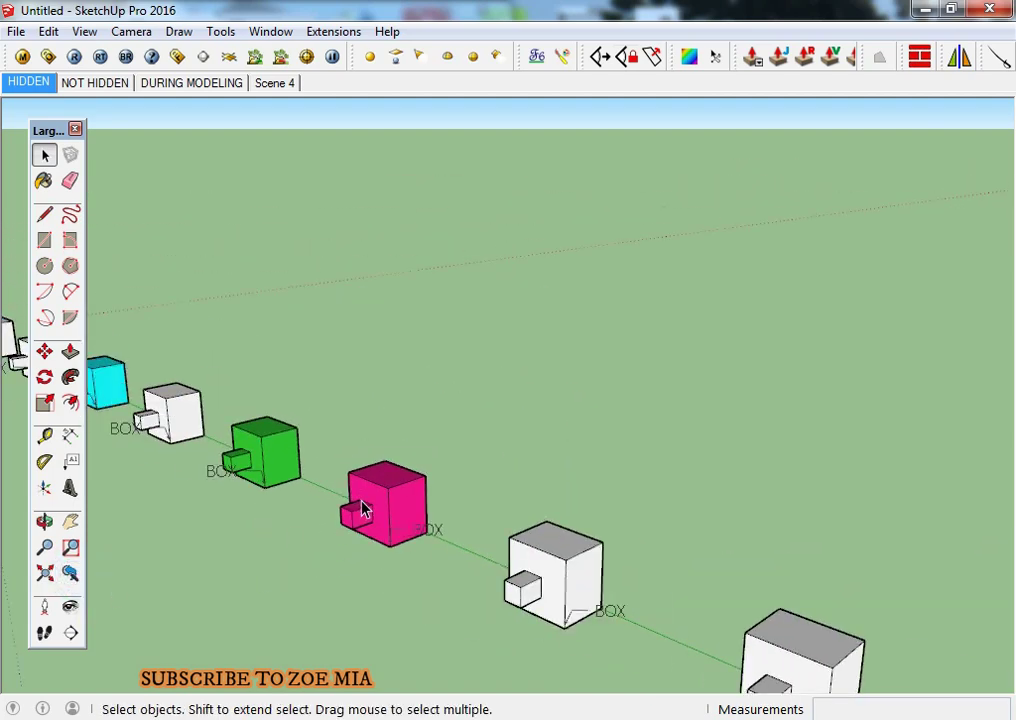
Place the camera in front of the cubes and orbit between elevated and lower views of the row.
left_click(45, 617)
mouse_move(147, 590)
middle_mouse_down()
mouse_move(215, 538)
mouse_move(597, 510)
mouse_move(315, 617)
mouse_move(653, 494)
mouse_move(567, 600)
middle_mouse_up()
left_click(557, 630)
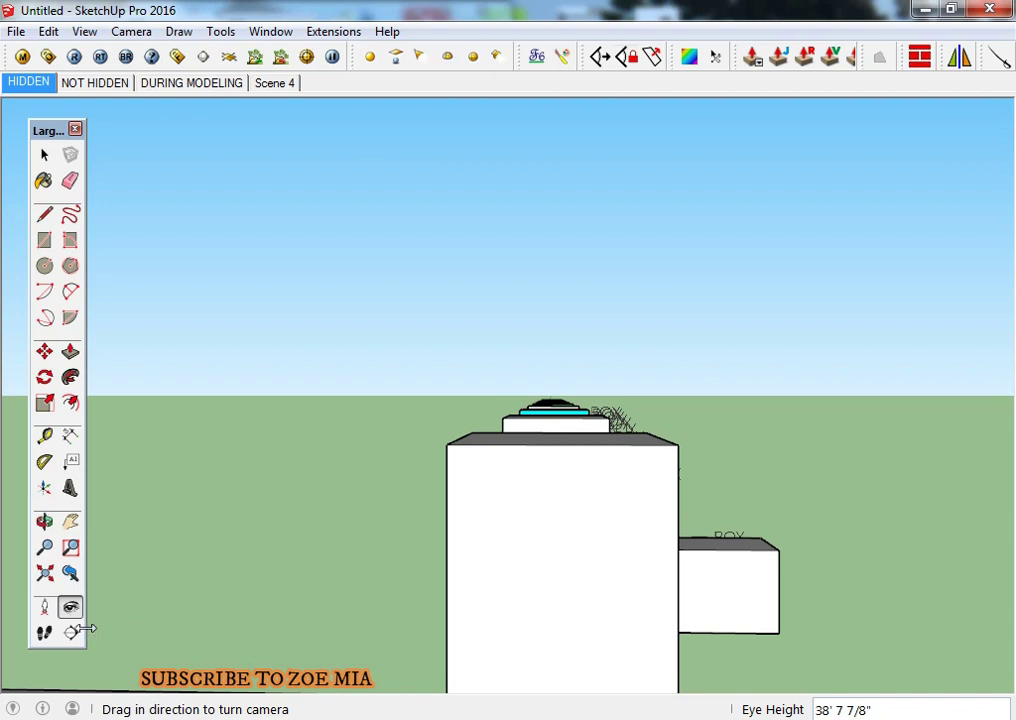
left_click(44, 608)
mouse_move(118, 624)
middle_mouse_down()
mouse_move(318, 628)
mouse_move(234, 544)
middle_mouse_up()
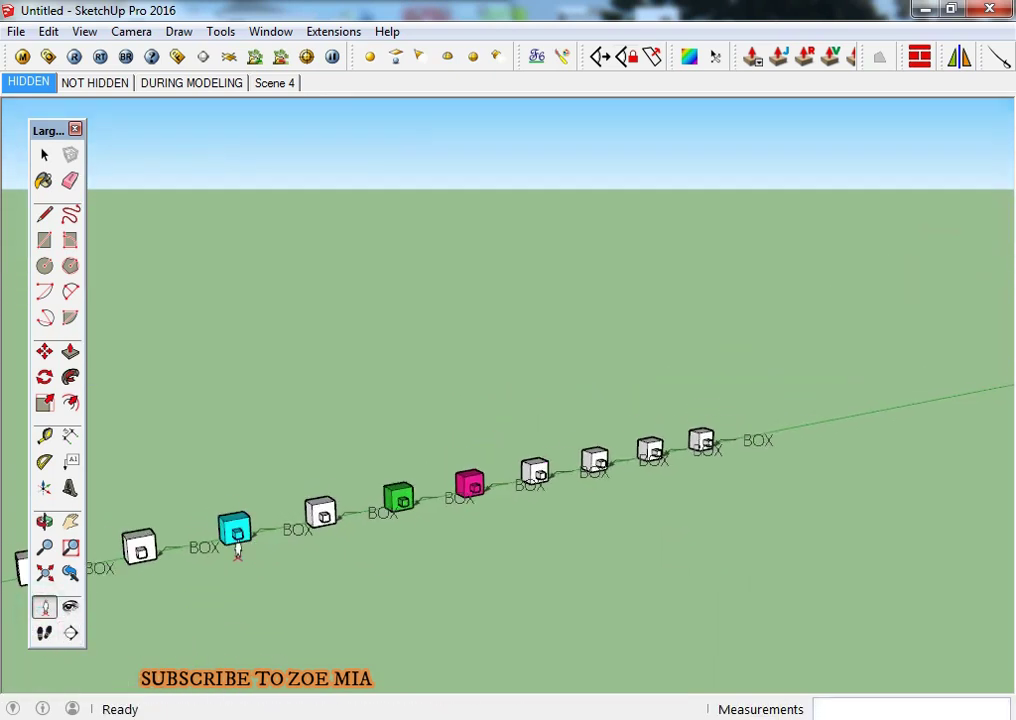
mouse_move(418, 561)
middle_mouse_down()
mouse_move(295, 643)
mouse_move(365, 513)
middle_mouse_up()
Copy the cyan cube twice onto the ground below the row and at lower left.
key("space")
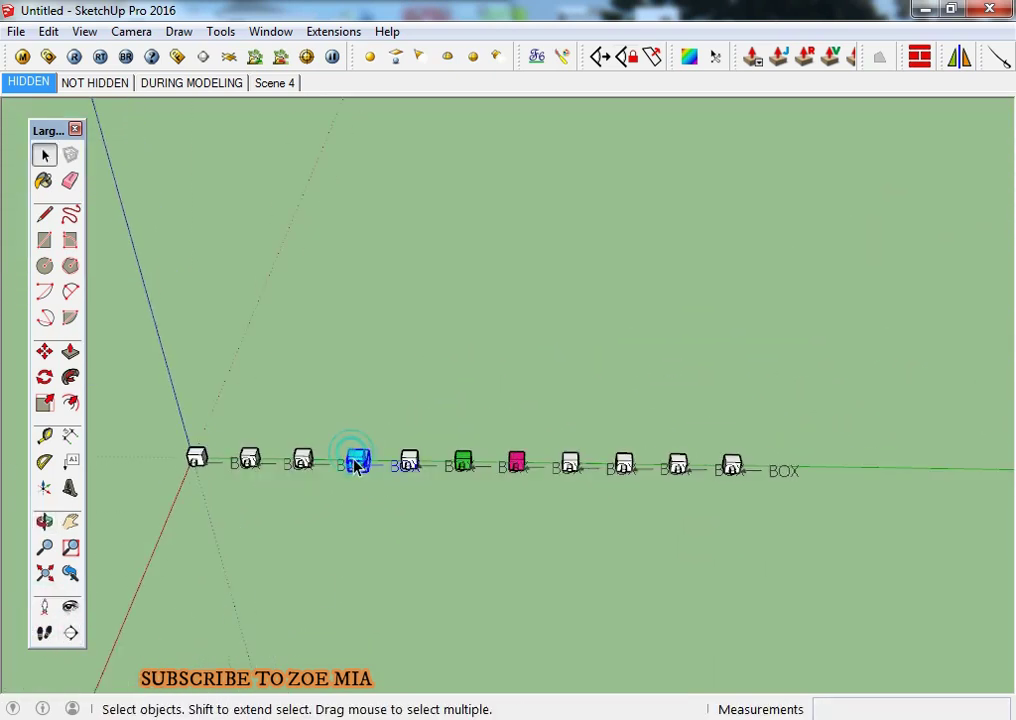
key("m")
left_click(351, 514)
key("ctrl")
left_click(491, 603)
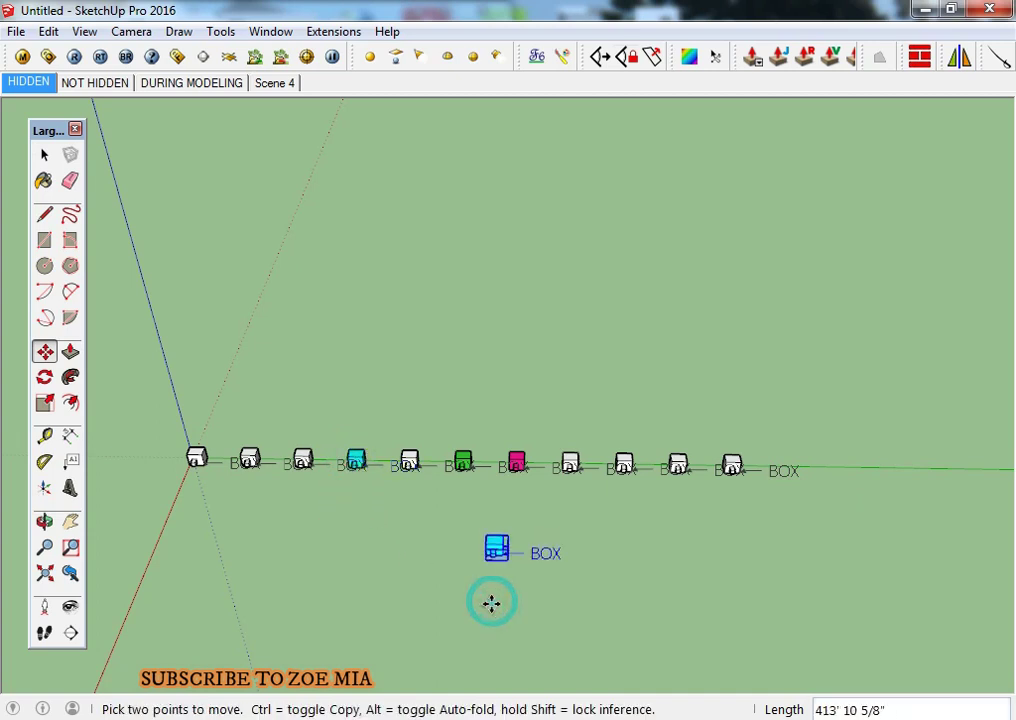
key("ctrl")
left_click(496, 597)
left_click(230, 660)
key("space")
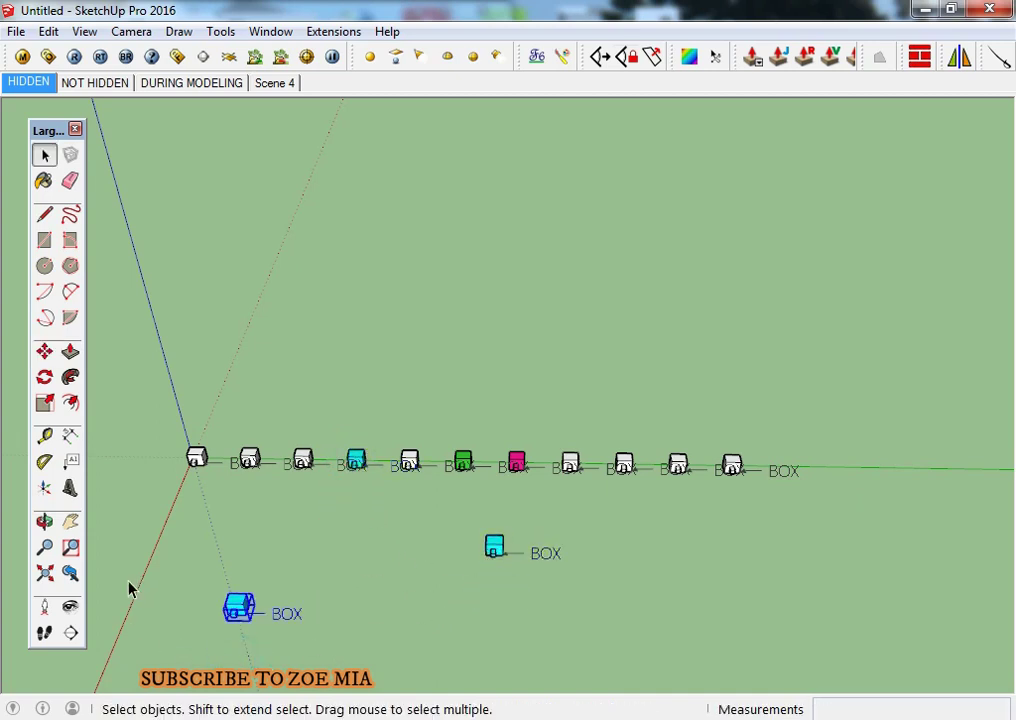
Place the camera at the lower-left cyan cube, then orbit up to view all boxes from above.
left_click(45, 606)
left_click(236, 598)
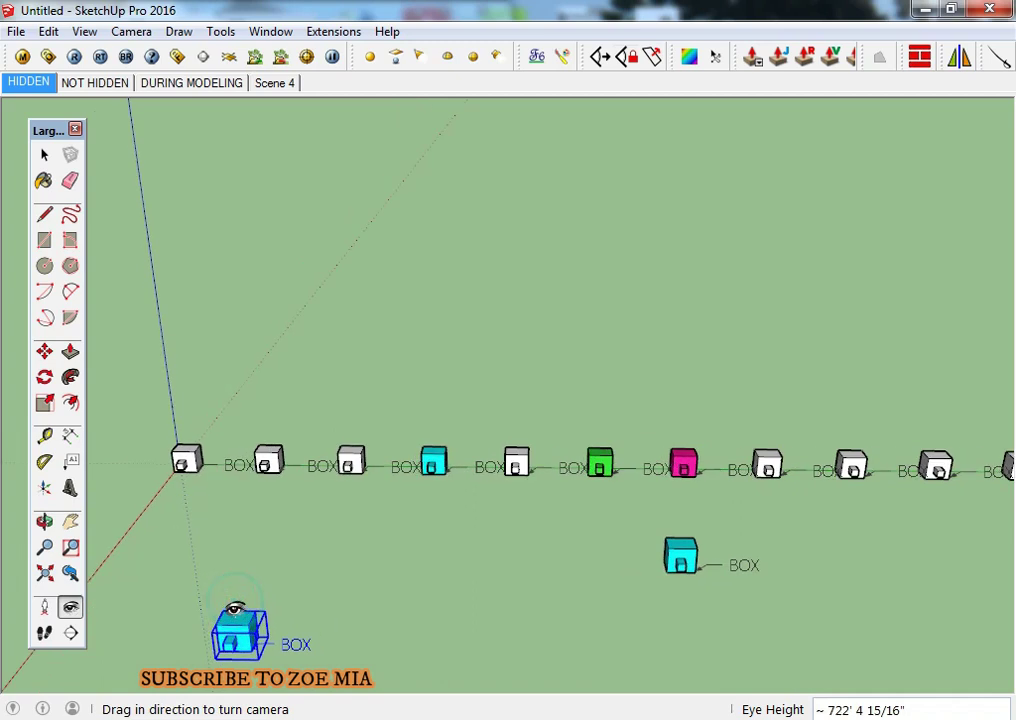
middle_click_drag(249, 601, 222, 533)
scroll(222, 533, "down", 5)
scroll(143, 460, "down", 5)
mouse_move(143, 460)
middle_mouse_down()
mouse_move(255, 490)
mouse_move(250, 405)
middle_mouse_up()
Set the camera at the copied cube, aim it, and raise the view over the box row.
left_click(44, 607)
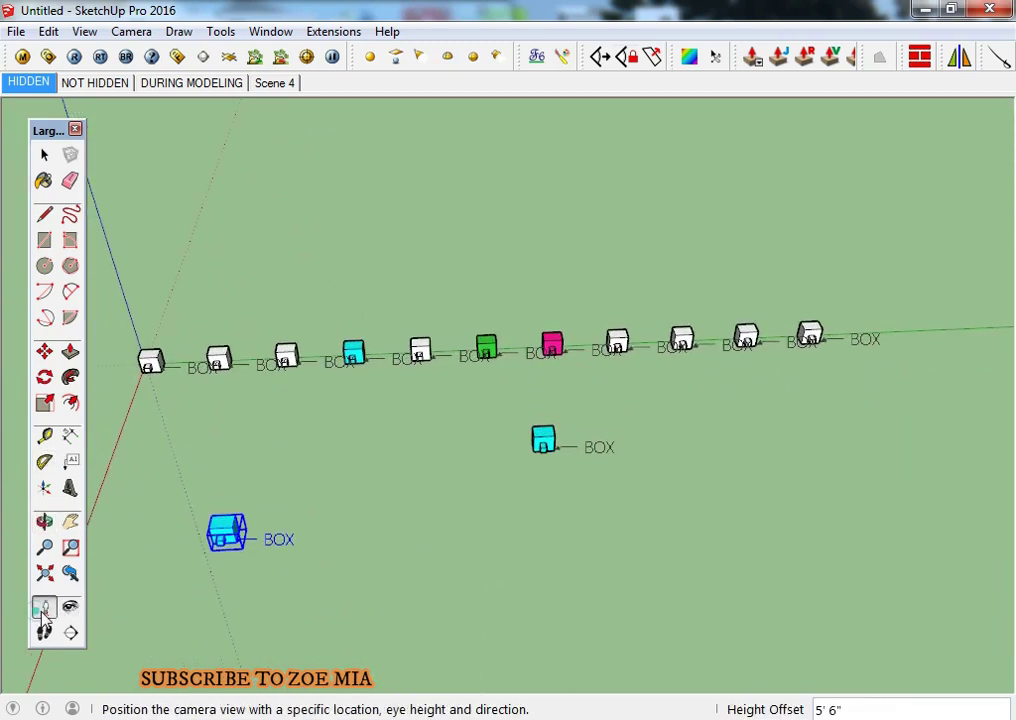
left_click_drag(228, 533, 540, 430)
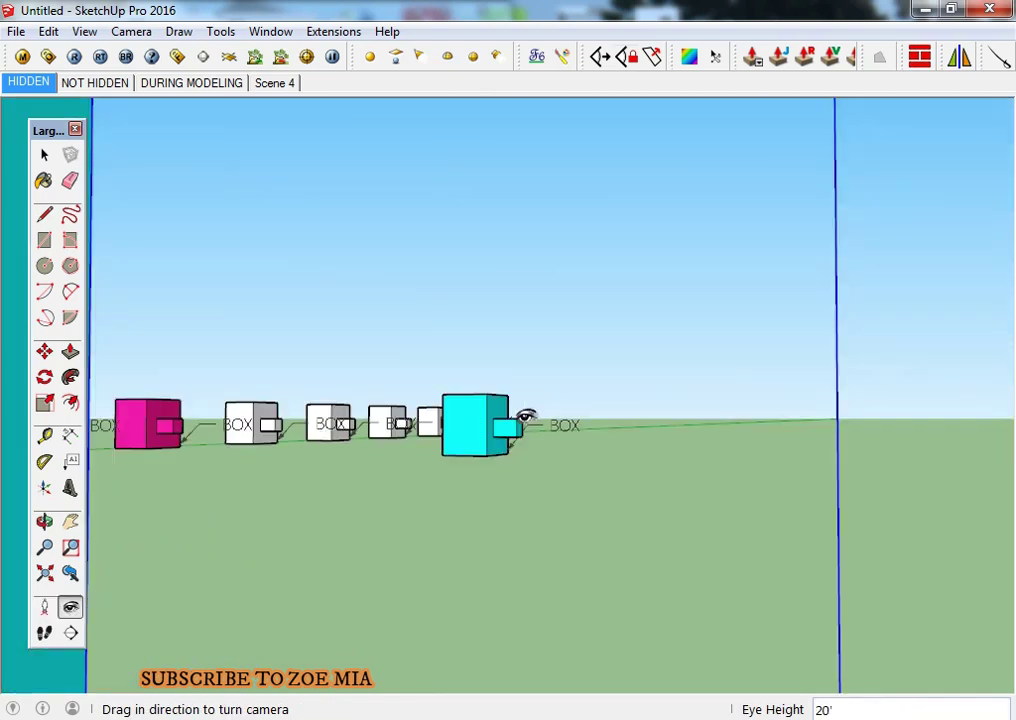
middle_click_drag(473, 451, 318, 465)
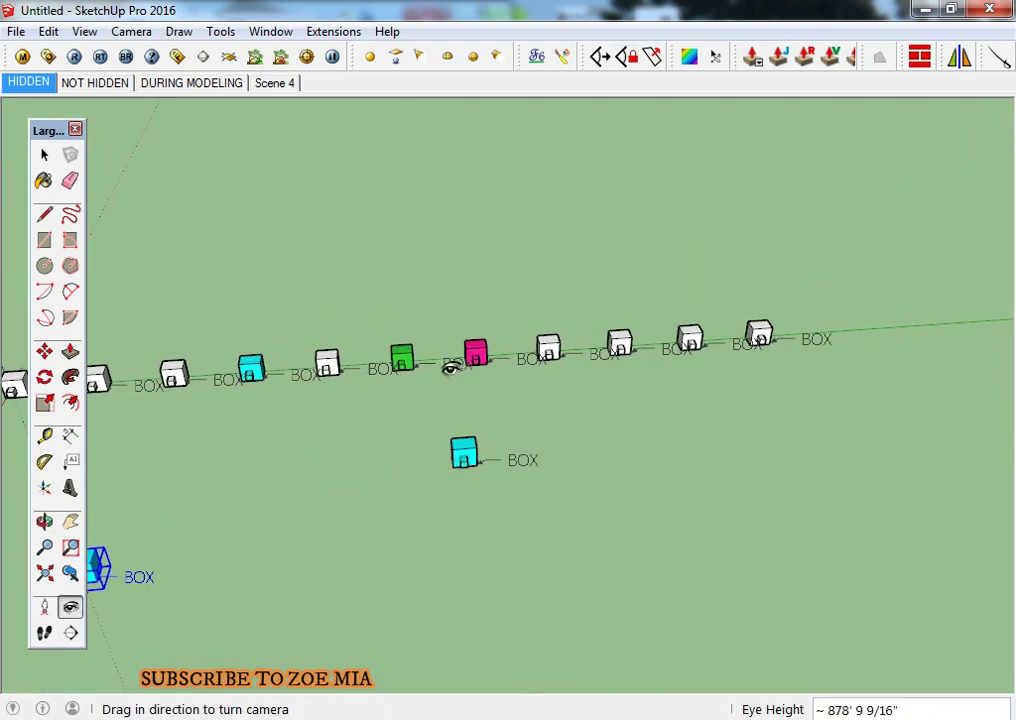
Stand the camera at the green box facing the cyan box.
left_click(45, 610)
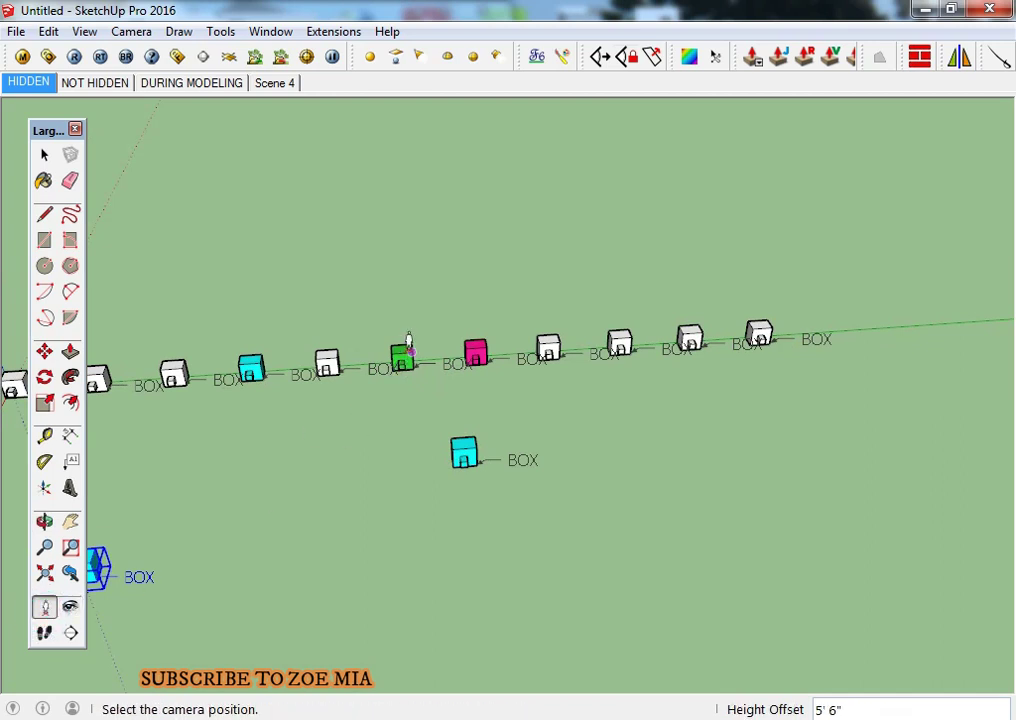
left_click_drag(408, 342, 274, 520)
middle_click_drag(324, 485, 290, 518)
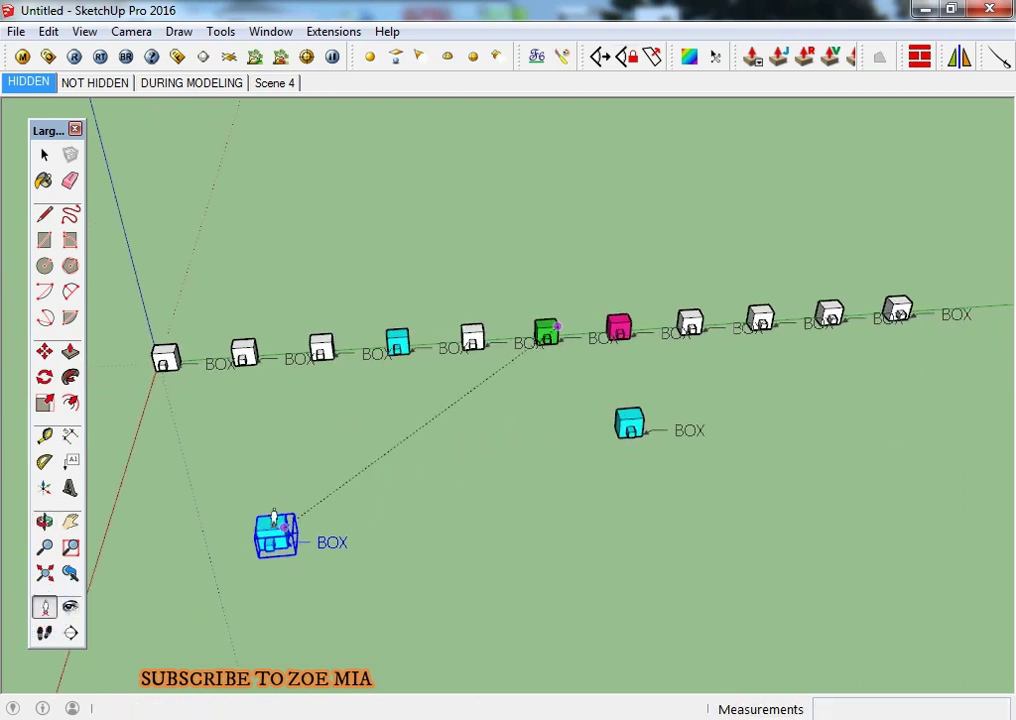
left_click_drag(274, 520, 270, 527)
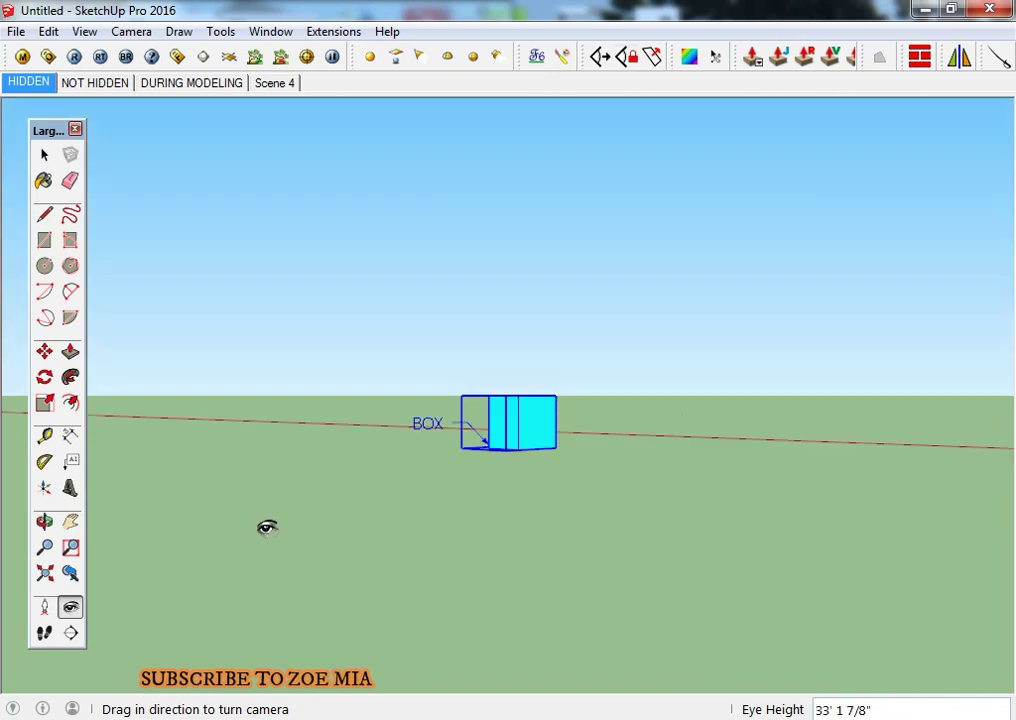
Look around across the horizon and down to the ground, ending turned back toward the boxes.
middle_click_drag(324, 450, 988, 536)
middle_click_drag(421, 457, 447, 527)
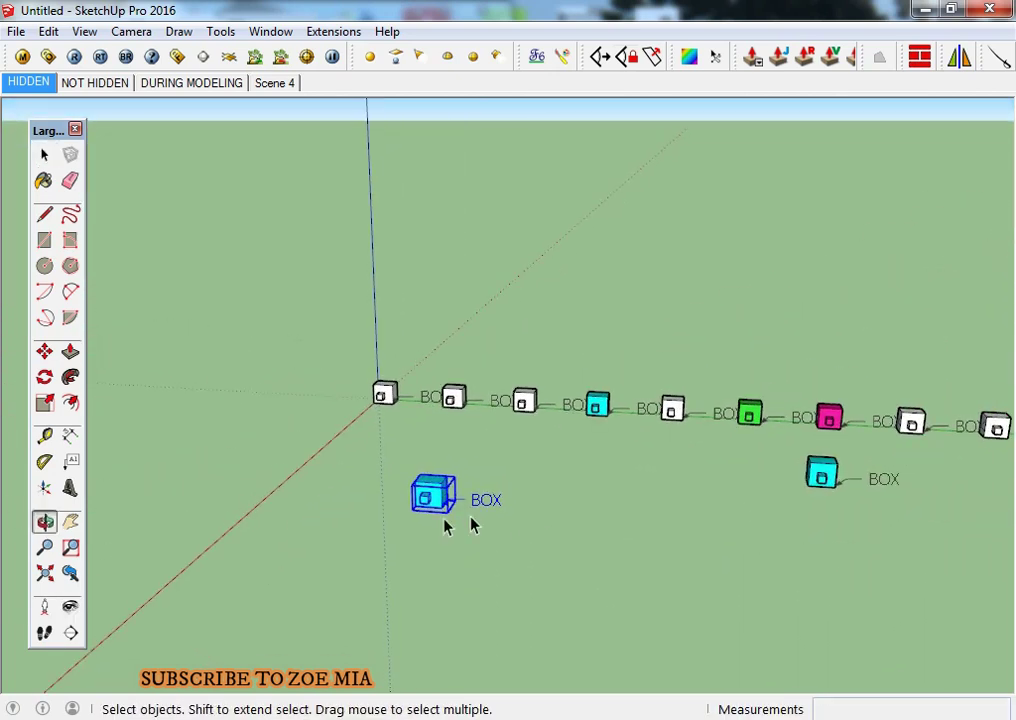
mouse_move(351, 431)
left_mouse_down()
mouse_move(692, 404)
mouse_move(447, 458)
left_mouse_up()
left_click_drag(372, 460, 596, 420)
left_click_drag(461, 443, 516, 472)
mouse_move(626, 513)
left_mouse_down()
mouse_move(778, 554)
mouse_move(376, 463)
left_mouse_up()
left_click_drag(585, 337, 502, 477)
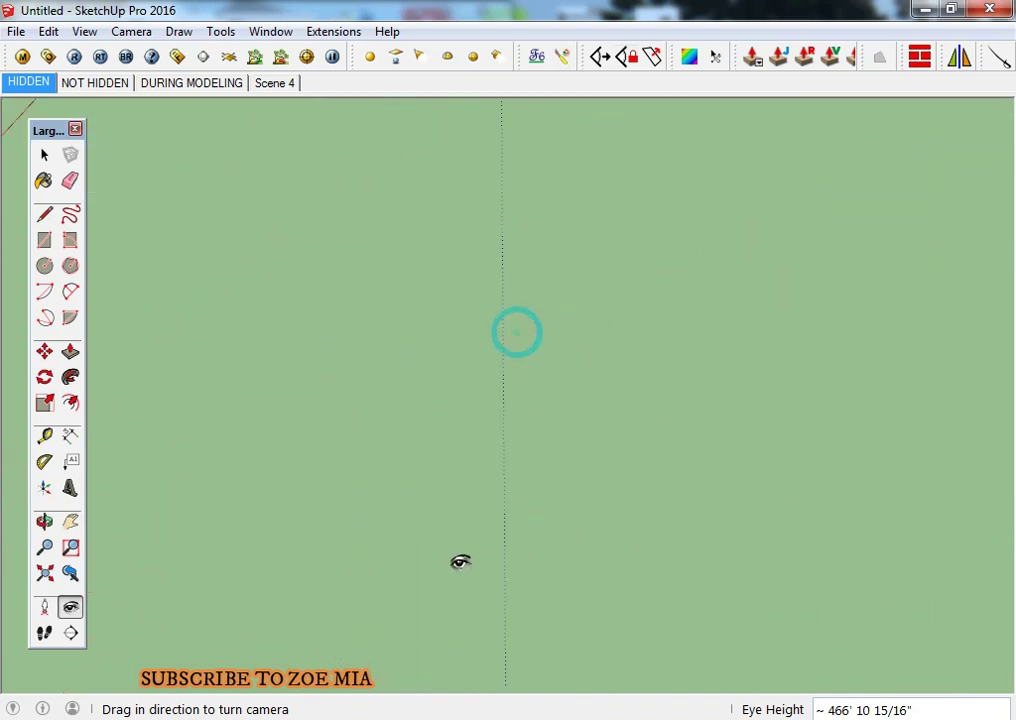
Look from the cyan box up to the row, then walk forward past it alongside the BOX cubes.
scroll(399, 452, "up", 3)
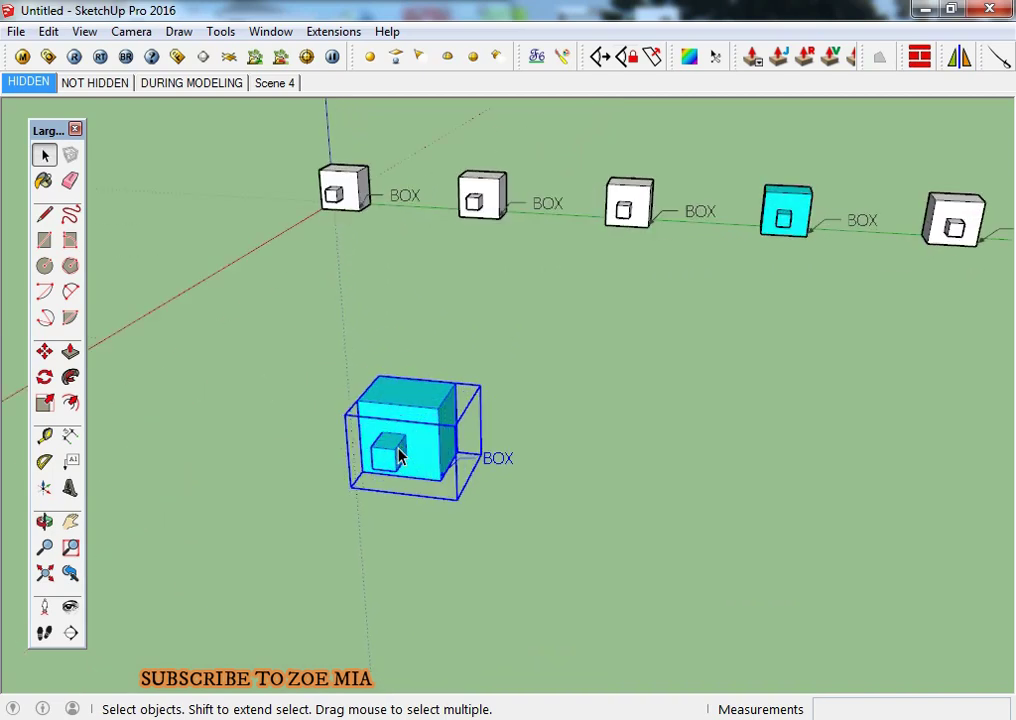
scroll(399, 452, "up", 3)
mouse_move(252, 538)
left_mouse_down()
mouse_move(875, 438)
mouse_move(658, 329)
mouse_move(352, 240)
mouse_move(294, 488)
mouse_move(179, 643)
mouse_move(47, 463)
left_mouse_up()
middle_click_drag(183, 573, 5, 648)
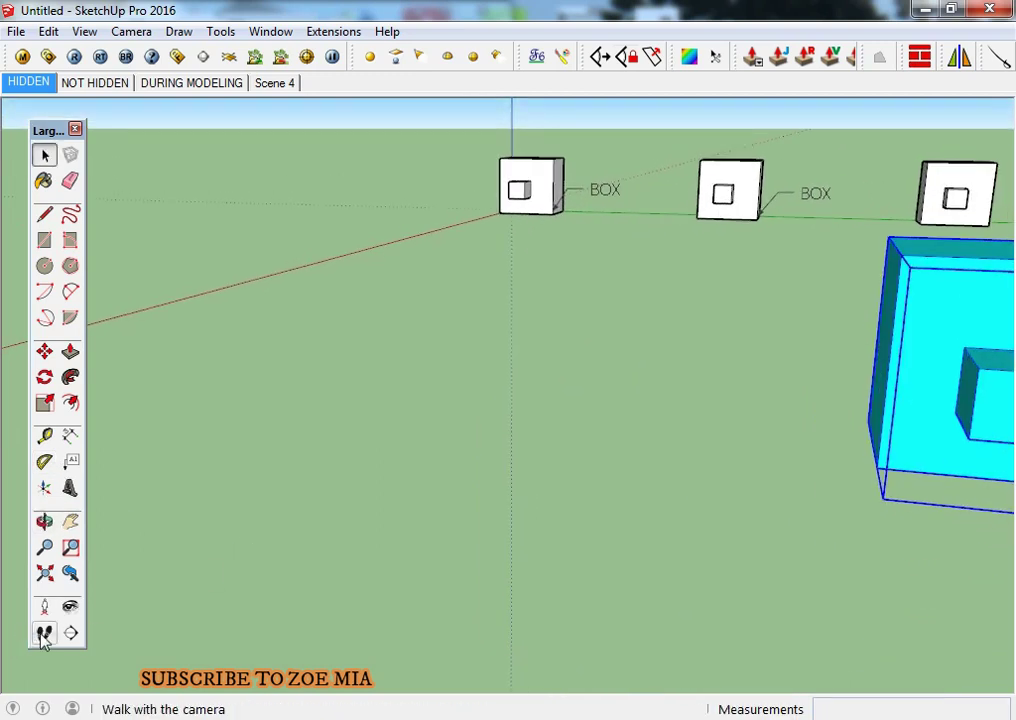
mouse_move(664, 552)
middle_mouse_down()
mouse_move(422, 466)
mouse_move(443, 469)
middle_mouse_up()
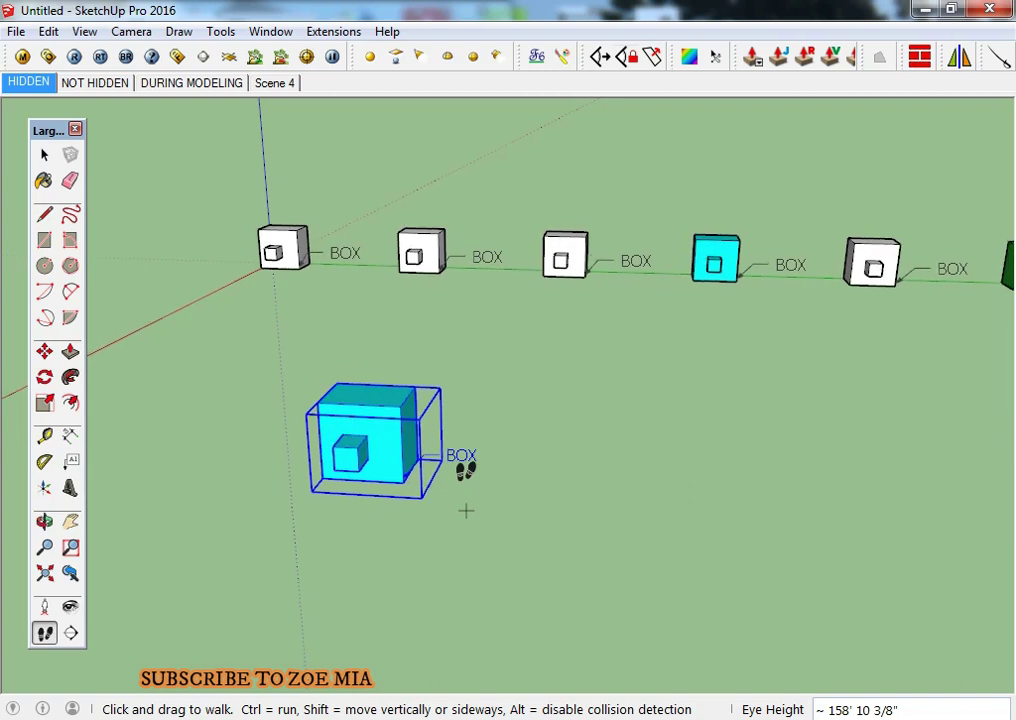
mouse_move(447, 493)
left_mouse_down()
mouse_move(333, 476)
mouse_move(302, 492)
mouse_move(347, 424)
mouse_move(577, 389)
mouse_move(796, 386)
mouse_move(790, 346)
mouse_move(707, 291)
mouse_move(370, 316)
mouse_move(132, 441)
mouse_move(68, 431)
mouse_move(68, 447)
mouse_move(40, 360)
mouse_move(62, 461)
left_mouse_up()
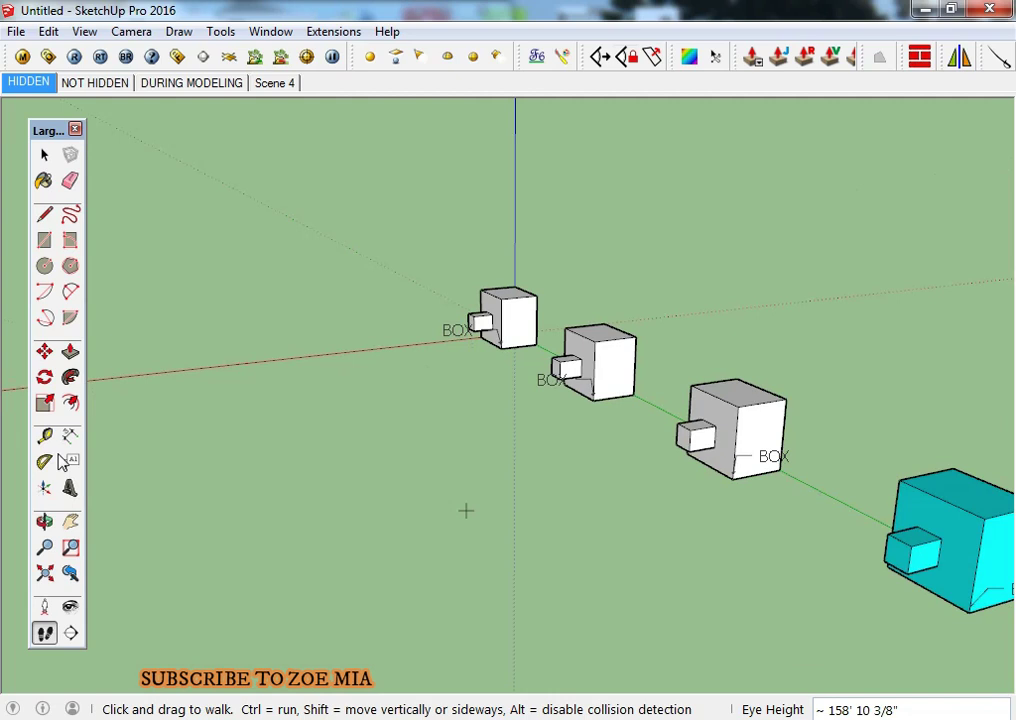
mouse_move(398, 393)
left_mouse_down()
mouse_move(463, 390)
mouse_move(698, 447)
mouse_move(700, 391)
mouse_move(777, 444)
mouse_move(773, 417)
mouse_move(508, 404)
mouse_move(478, 429)
mouse_move(208, 422)
mouse_move(172, 583)
left_mouse_up()
Orbit down to a low side view of the box row and its section plane.
key("o")
key("space")
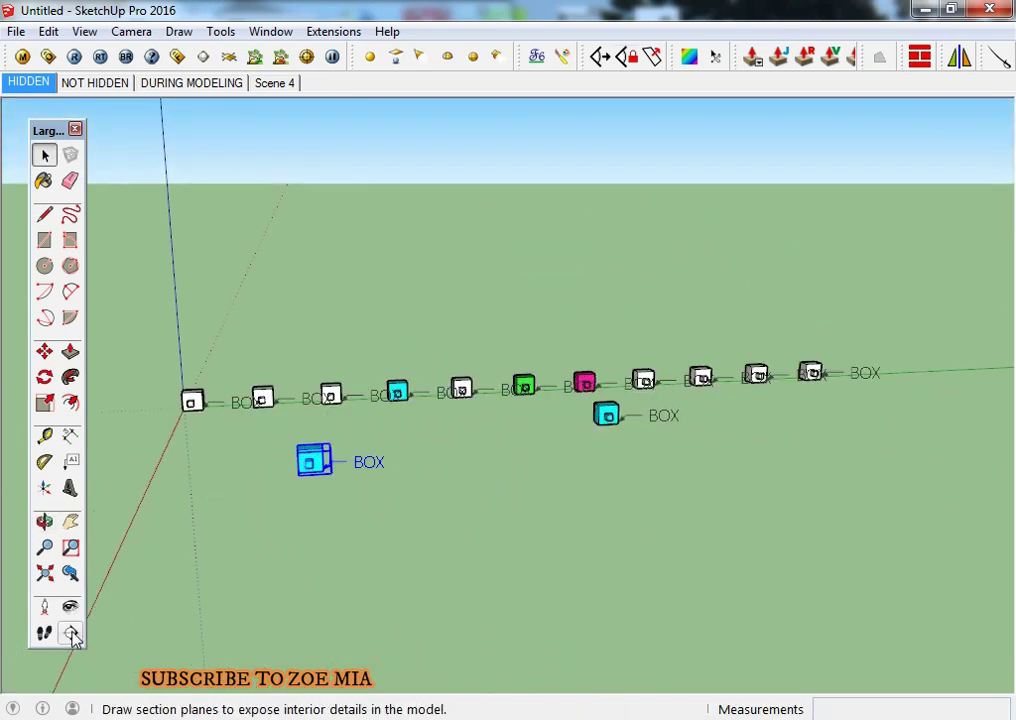
scroll(238, 511, "up", 3)
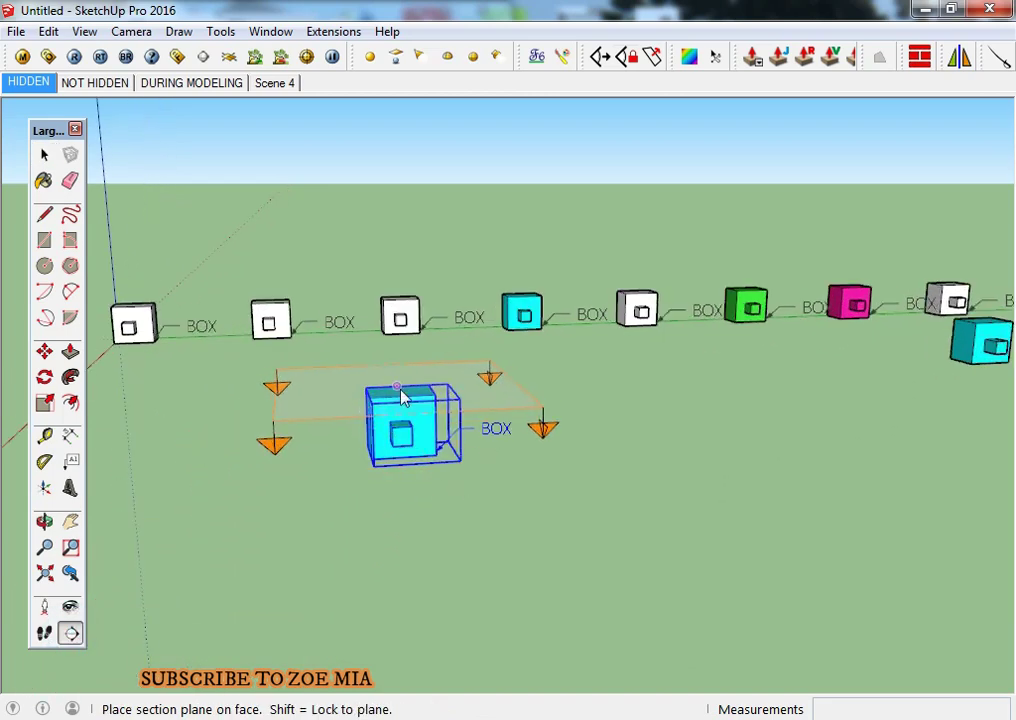
scroll(436, 443, "down", 3)
mouse_move(494, 367)
middle_mouse_down()
mouse_move(828, 443)
mouse_move(918, 327)
mouse_move(786, 278)
mouse_move(488, 393)
mouse_move(701, 537)
middle_mouse_up()
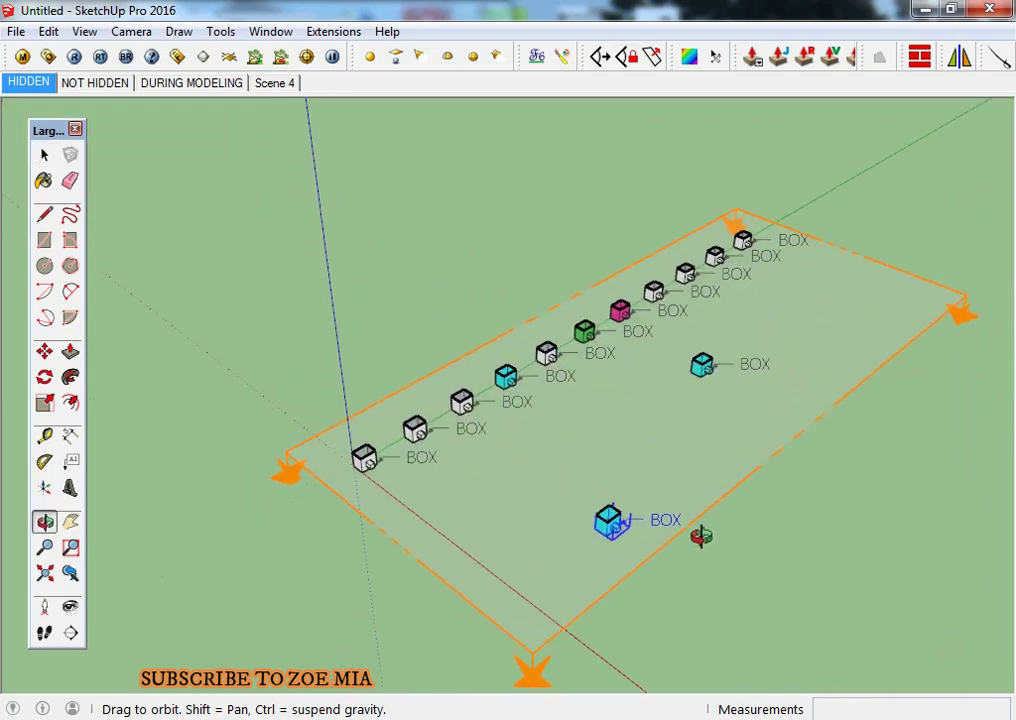
mouse_move(528, 632)
middle_mouse_down()
mouse_move(399, 447)
mouse_move(281, 517)
middle_mouse_up()
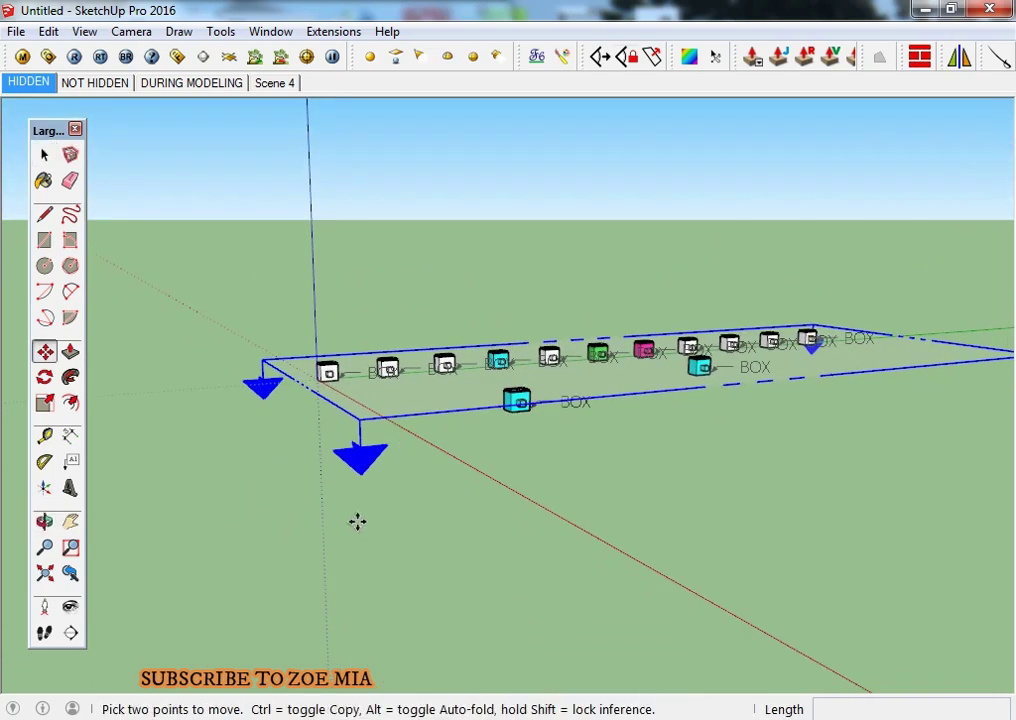
scroll(364, 409, "up", 2)
Move the section plane down to a lower height through the boxes.
left_click(362, 403)
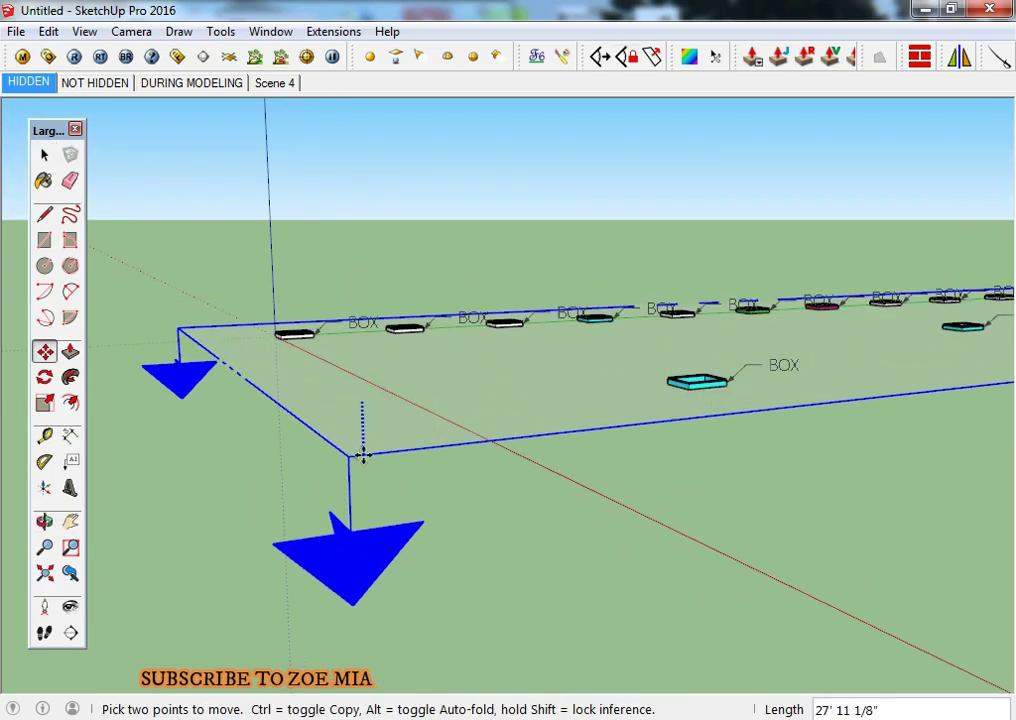
left_click(374, 438)
mouse_move(374, 438)
middle_mouse_down()
mouse_move(481, 556)
mouse_move(472, 590)
mouse_move(531, 436)
mouse_move(101, 641)
middle_mouse_up()
scroll(516, 450, "down", 2)
key("space")
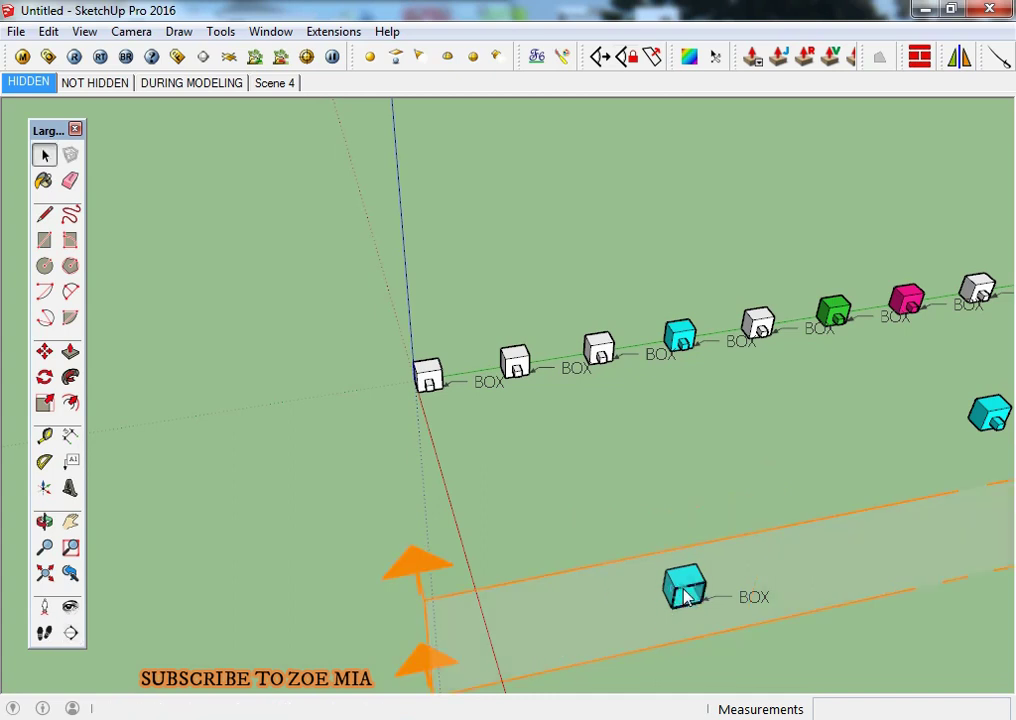
Orbit to a level view of the row and try scaling the section plane.
mouse_move(797, 582)
middle_mouse_down()
mouse_move(984, 492)
mouse_move(850, 431)
mouse_move(648, 486)
mouse_move(689, 552)
mouse_move(675, 548)
middle_mouse_up()
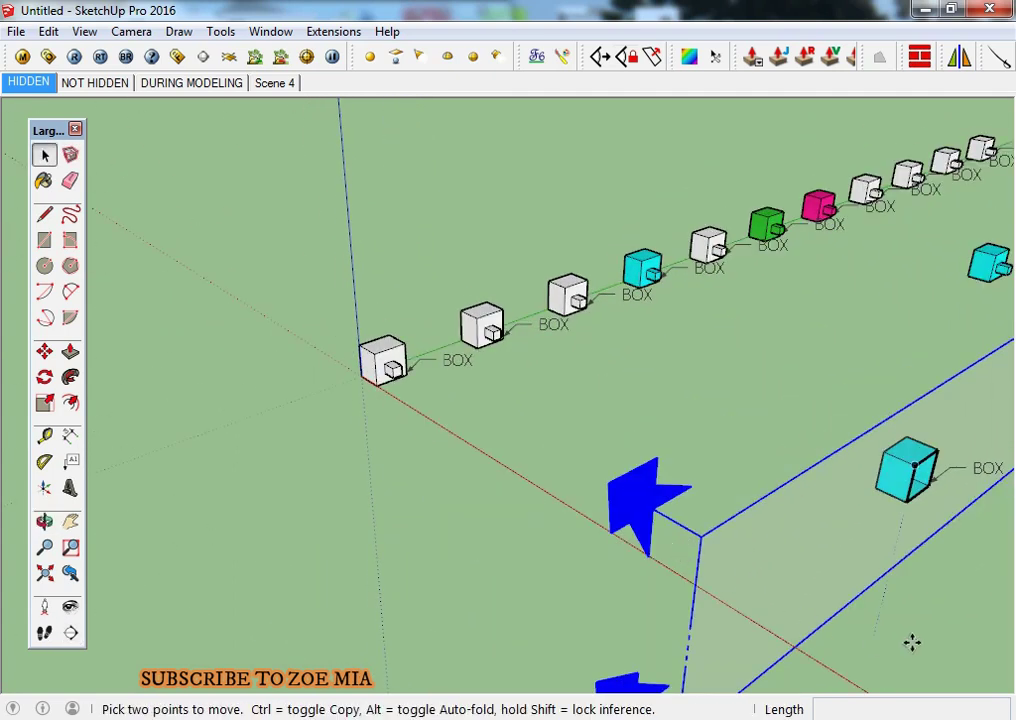
middle_click_drag(867, 609, 546, 523)
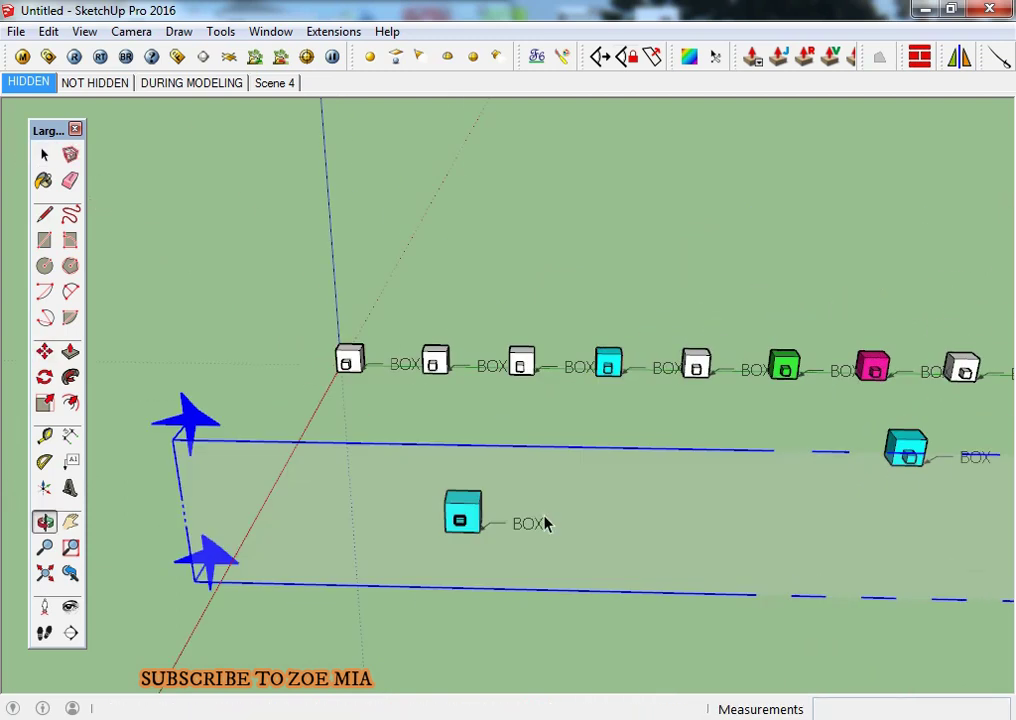
key("s")
middle_click_drag(256, 503, 256, 513)
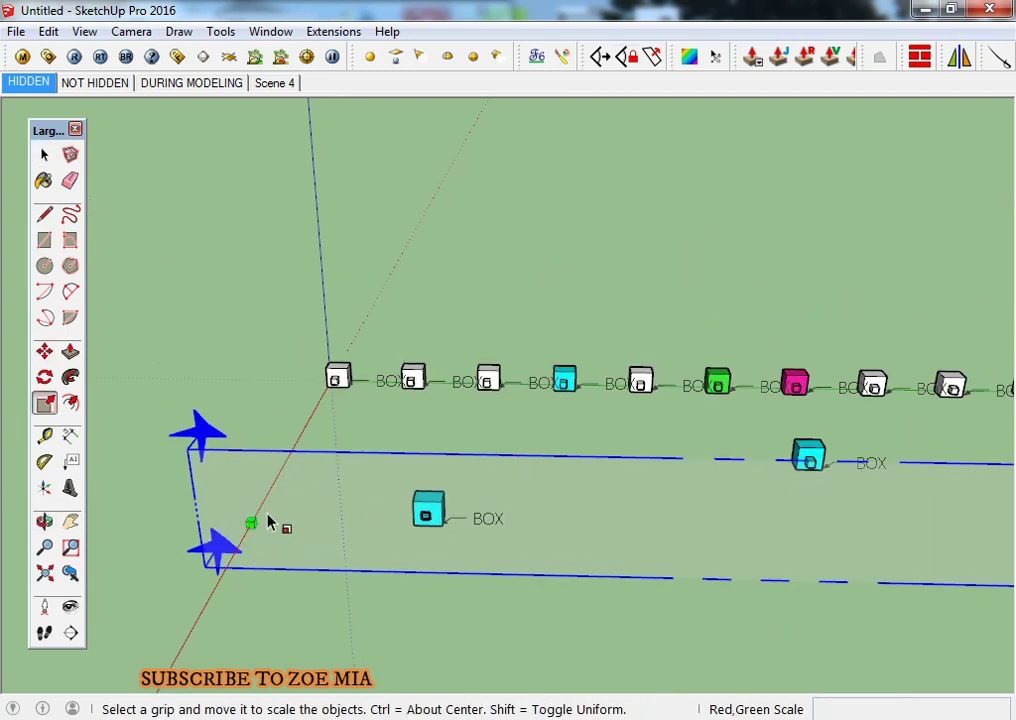
scroll(268, 522, "down", 3)
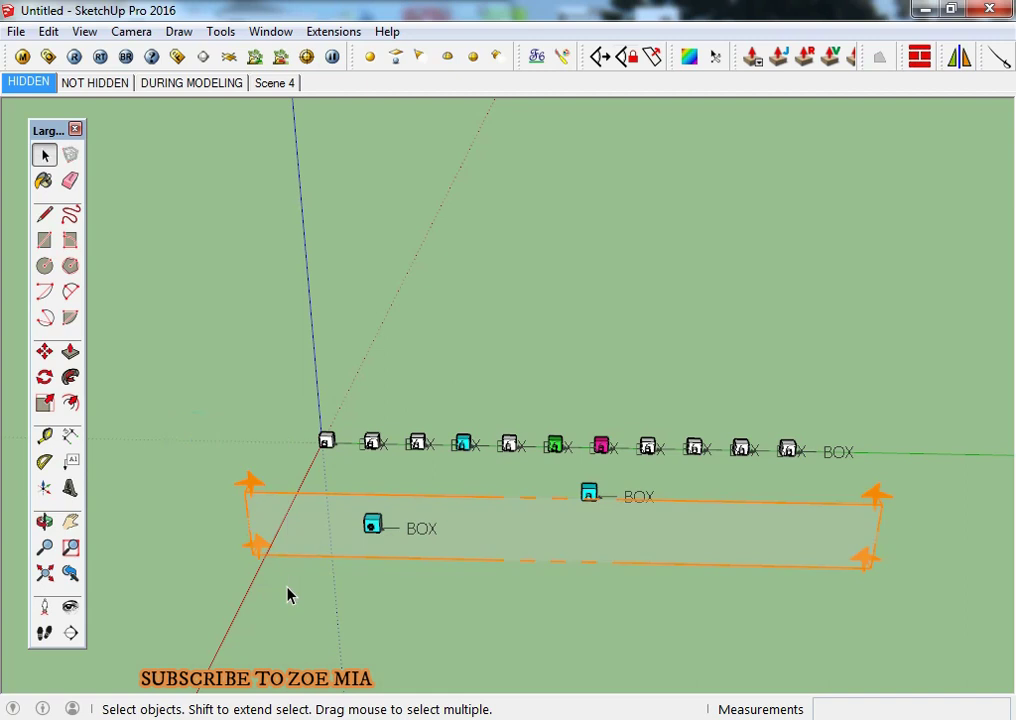
scroll(269, 531, "up", 2)
key("s")
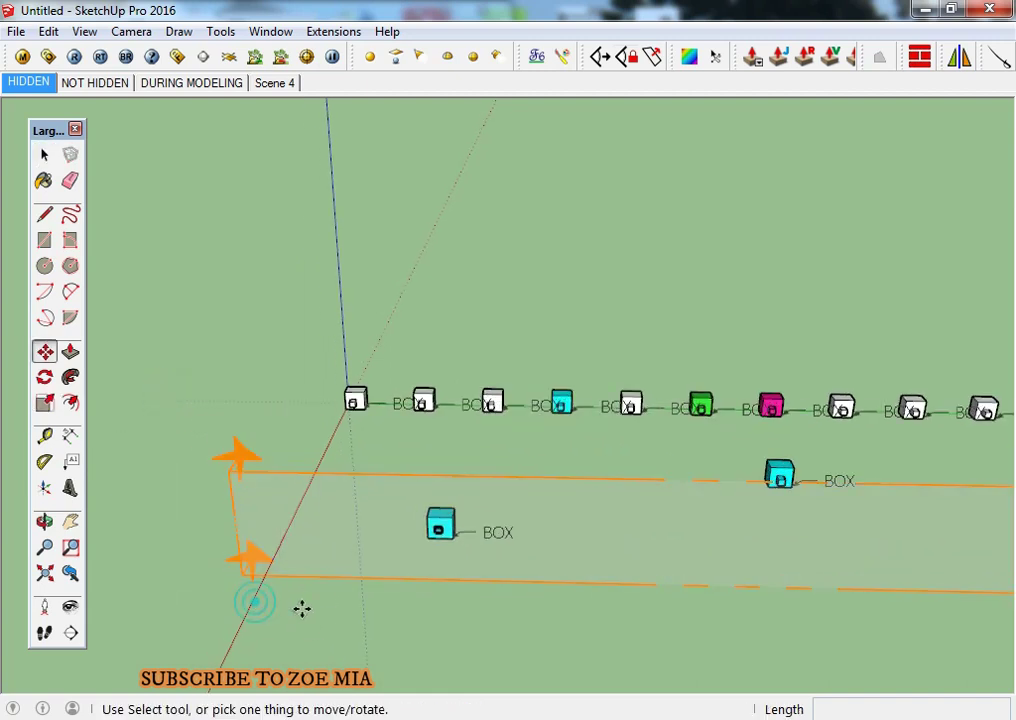
Orbit the row diagonally to inspect the cut face of the cyan box.
middle_click_drag(353, 557, 461, 533)
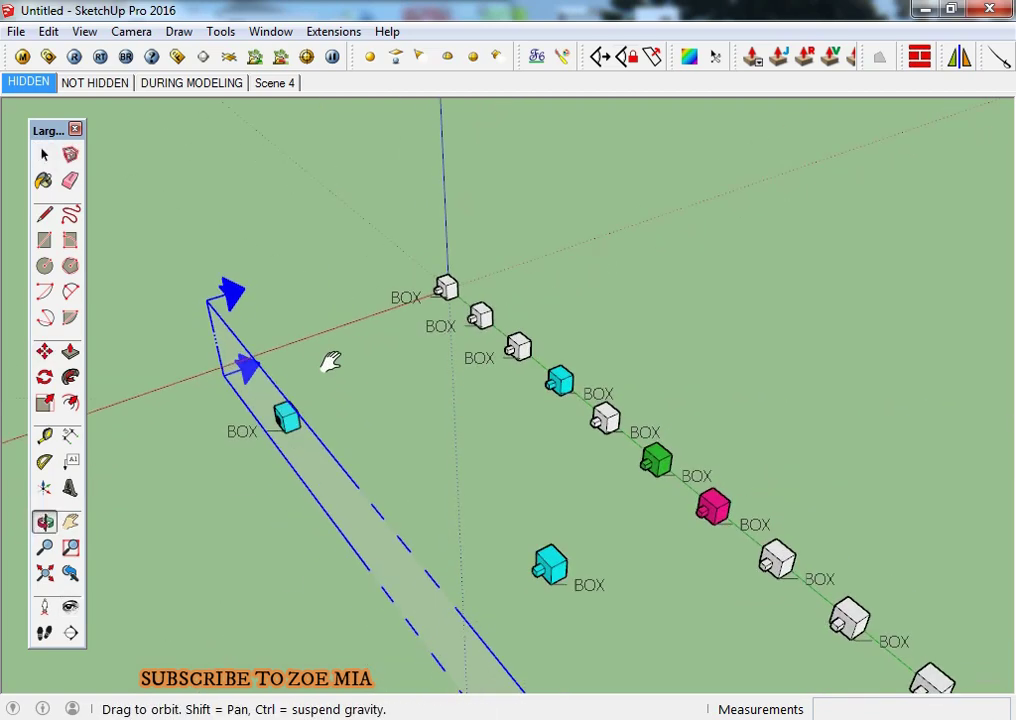
scroll(352, 428, "up", 2)
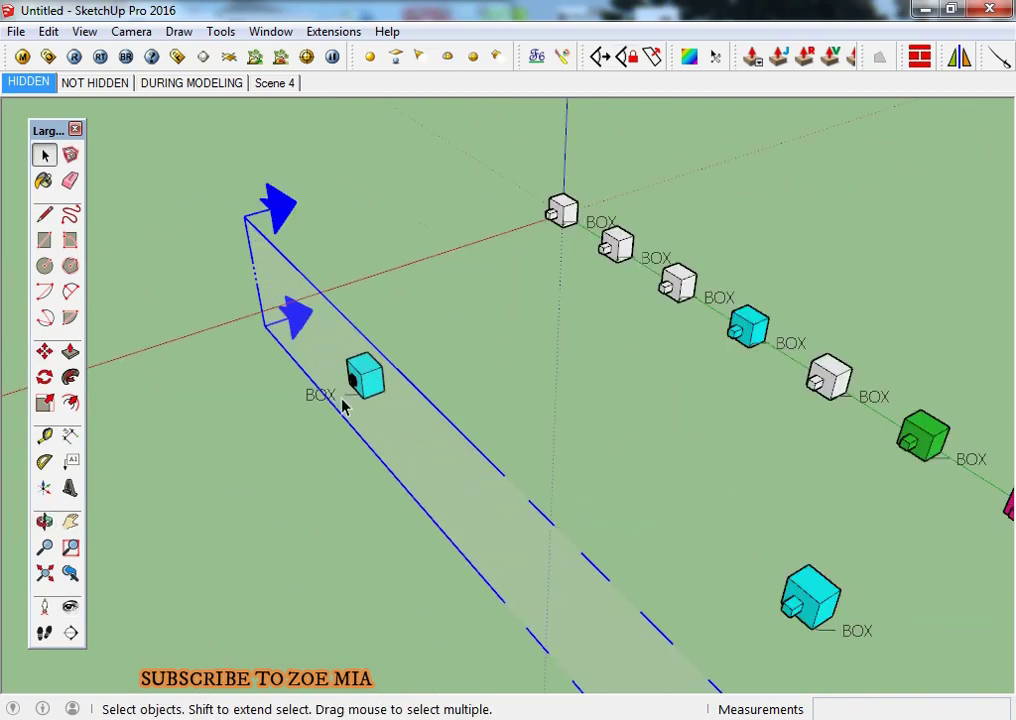
scroll(340, 404, "up", 2)
scroll(386, 424, "up", 2)
scroll(340, 386, "up", 2)
mouse_move(348, 398)
middle_mouse_down()
mouse_move(687, 227)
mouse_move(848, 386)
middle_mouse_up()
scroll(624, 424, "down", 3)
scroll(635, 473, "down", 2)
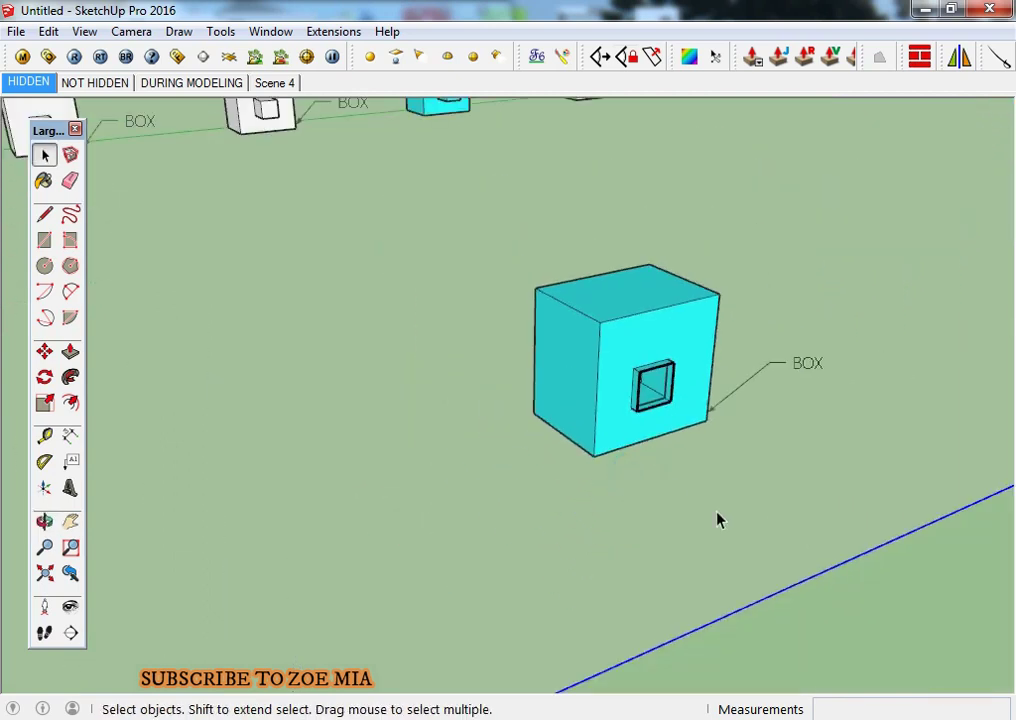
Erase the section plane beside the cyan box and return to an overview of all boxes.
key("space")
scroll(508, 318, "up", 3)
scroll(490, 352, "down", 5)
middle_click_drag(490, 352, 628, 370)
scroll(545, 318, "up", 3)
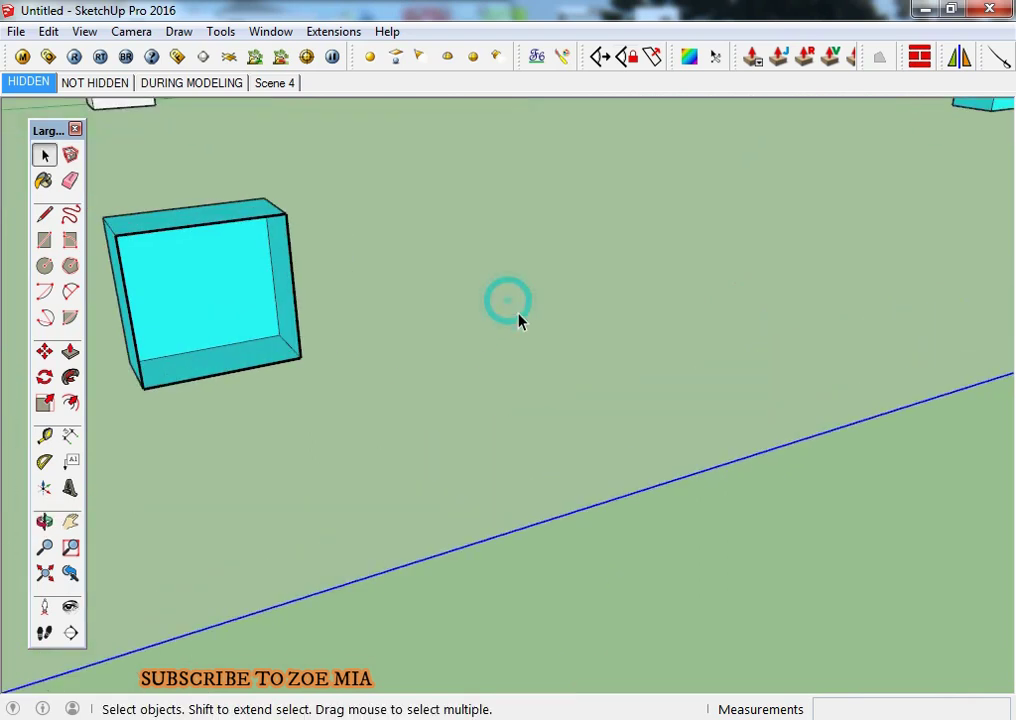
right_click(518, 316)
left_click(566, 342)
scroll(476, 352, "down", 5)
middle_click_drag(476, 352, 573, 353)
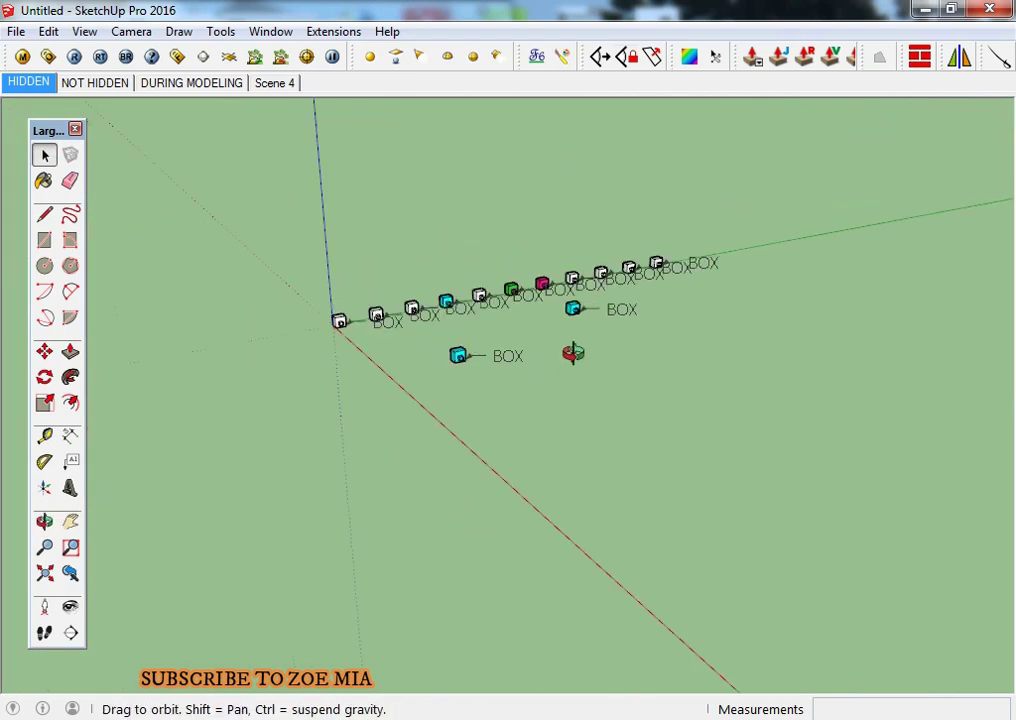